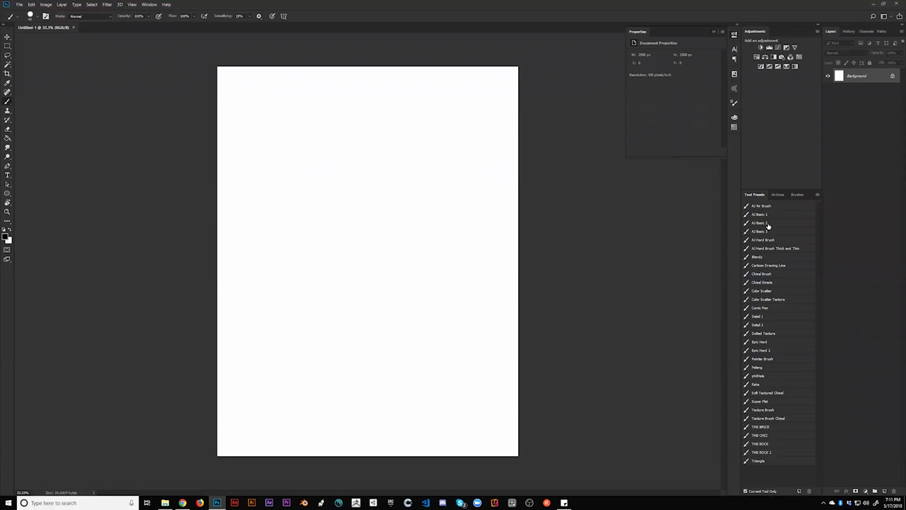
Step: Choose the AJ Hard Brush Thick and Thin preset and rough in the figure's head circle, neck and shoulder contours
left_click(764, 222)
left_click(779, 249)
mouse_move(391, 101)
left_mouse_down()
mouse_move(420, 121)
mouse_move(346, 77)
mouse_move(278, 247)
mouse_move(382, 357)
mouse_move(371, 356)
mouse_move(382, 354)
mouse_move(385, 327)
mouse_move(361, 317)
mouse_move(383, 115)
left_mouse_up()
mouse_move(331, 147)
left_mouse_down()
mouse_move(365, 124)
mouse_move(416, 135)
mouse_move(441, 106)
mouse_move(453, 152)
mouse_move(428, 164)
left_mouse_up()
mouse_move(416, 131)
left_mouse_down()
mouse_move(435, 149)
mouse_move(384, 207)
left_mouse_up()
mouse_move(404, 166)
left_mouse_down()
mouse_move(381, 216)
mouse_move(379, 192)
mouse_move(388, 193)
left_mouse_up()
mouse_move(396, 163)
left_mouse_down()
mouse_move(363, 186)
mouse_move(367, 201)
mouse_move(347, 204)
left_mouse_up()
Step: Sketch long diagonal guide lines for the arms, reaching from the shoulders toward the canvas's lower-left side
left_click_drag(366, 183, 237, 306)
mouse_move(449, 187)
left_mouse_down()
mouse_move(462, 180)
mouse_move(261, 313)
mouse_move(280, 313)
left_mouse_up()
mouse_move(261, 322)
left_mouse_down()
mouse_move(393, 259)
mouse_move(348, 249)
left_mouse_up()
mouse_move(306, 287)
left_mouse_down()
mouse_move(367, 234)
mouse_move(402, 241)
left_mouse_up()
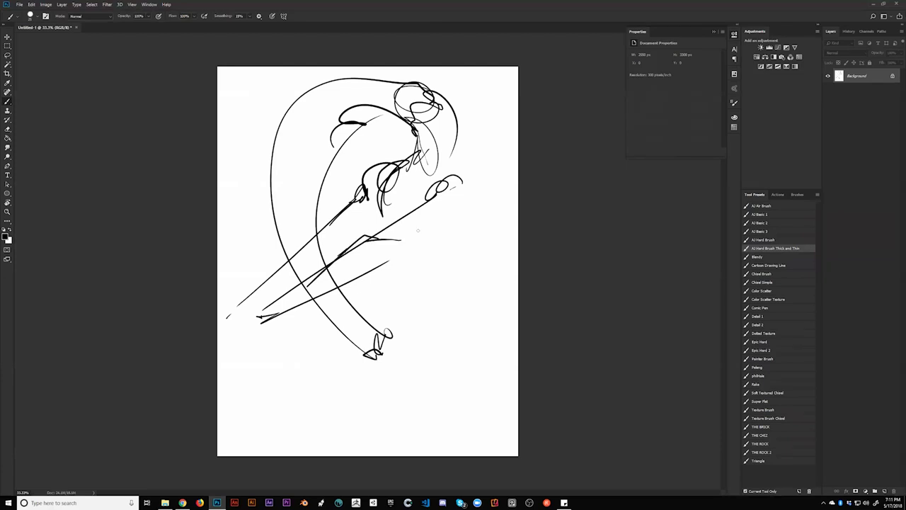
Step: Draw the rounded near shoulder and upper arm, then add the chest curve and front torso edge
left_click_drag(439, 181, 479, 187)
mouse_move(418, 206)
left_mouse_down()
mouse_move(474, 199)
mouse_move(472, 187)
mouse_move(477, 208)
mouse_move(453, 237)
mouse_move(411, 244)
mouse_move(467, 216)
mouse_move(404, 244)
left_mouse_up()
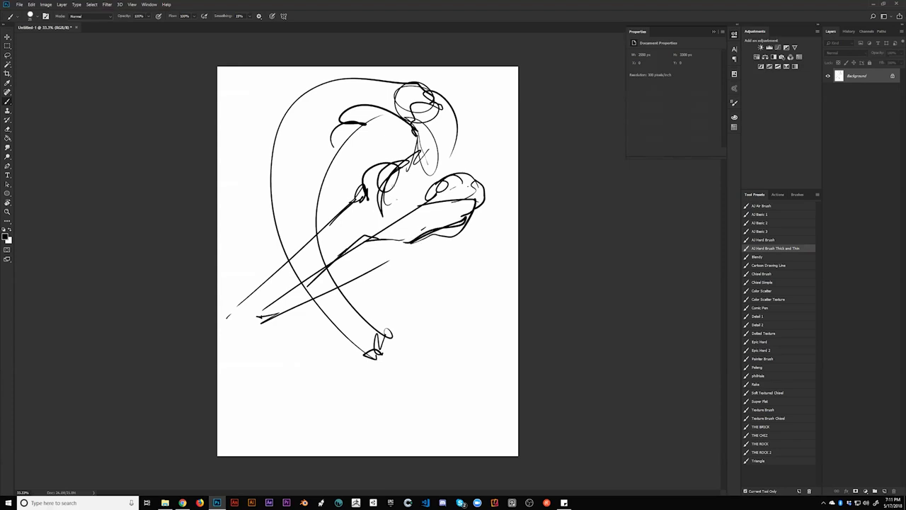
mouse_move(439, 167)
left_mouse_down()
mouse_move(412, 185)
mouse_move(393, 225)
left_mouse_up()
left_click_drag(393, 177, 378, 228)
left_click_drag(377, 266, 390, 320)
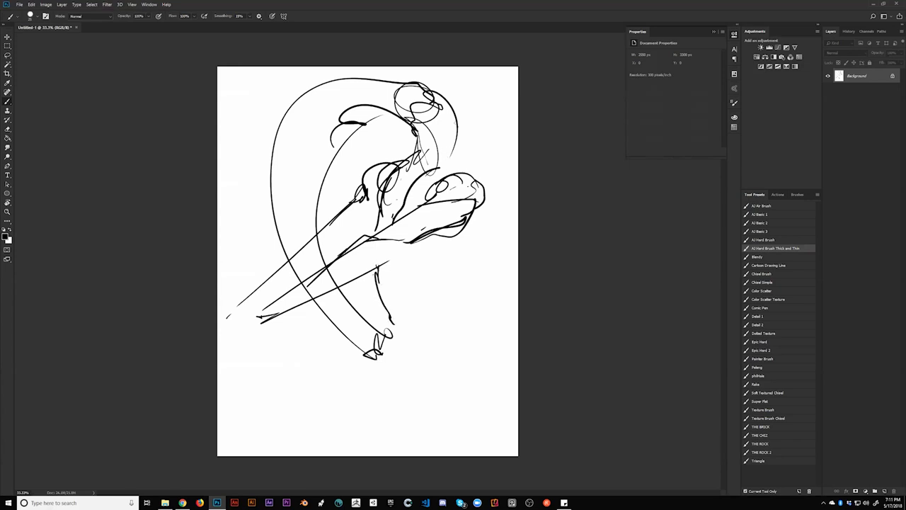
Step: Draw an angular block behind the head, then outline the ribcage, waist and belly
mouse_move(438, 91)
left_mouse_down()
mouse_move(495, 115)
mouse_move(491, 163)
mouse_move(473, 177)
left_mouse_up()
left_click_drag(421, 237, 434, 282)
left_click_drag(457, 236, 441, 268)
mouse_move(384, 258)
left_mouse_down()
mouse_move(395, 297)
mouse_move(380, 338)
mouse_move(413, 391)
left_mouse_up()
left_click_drag(385, 335, 415, 342)
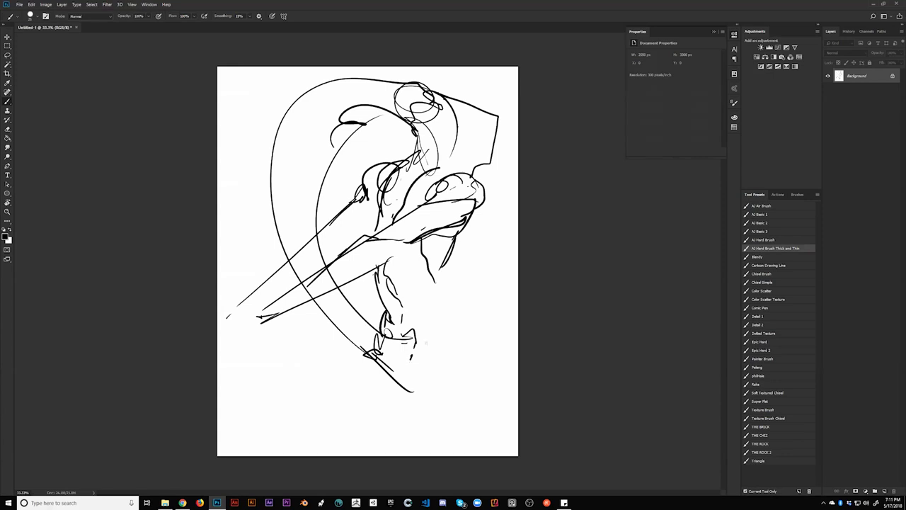
Step: Outline the back, hip and thighs, extending the leg contours to the canvas's lower edge
mouse_move(452, 257)
left_mouse_down()
mouse_move(437, 303)
mouse_move(471, 356)
left_mouse_up()
left_click_drag(384, 363, 394, 374)
left_click_drag(377, 313, 383, 329)
left_click_drag(382, 337, 394, 395)
left_click_drag(381, 355, 383, 365)
left_click_drag(381, 369, 410, 456)
left_click_drag(396, 415, 413, 456)
left_click_drag(470, 354, 489, 452)
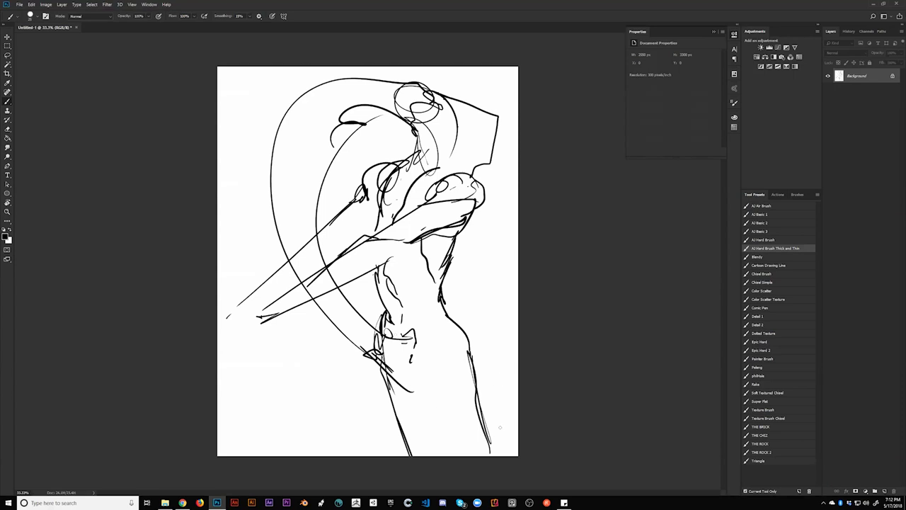
Step: Add inner contours to the pelvis, thighs and abdomen, and accent the underside of the foreground arm
mouse_move(385, 372)
left_mouse_down()
mouse_move(429, 428)
mouse_move(454, 353)
mouse_move(463, 365)
mouse_move(449, 438)
mouse_move(426, 446)
left_mouse_up()
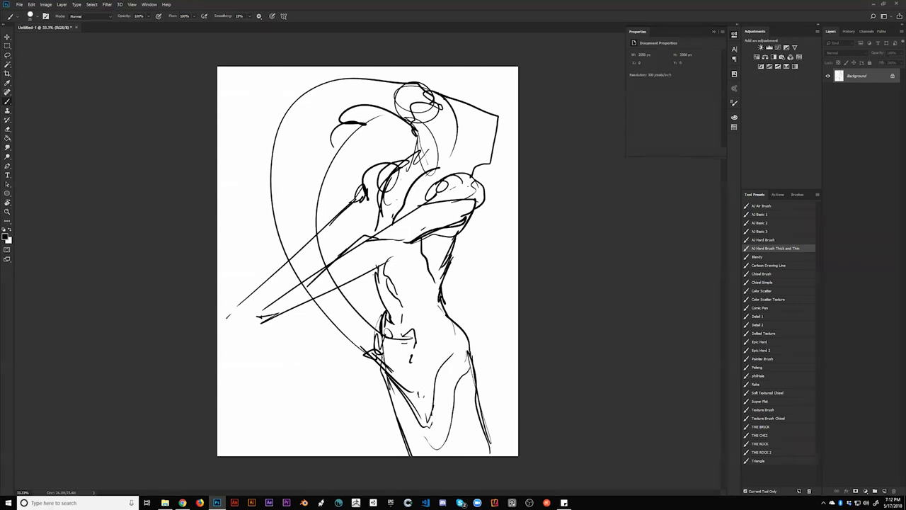
left_click_drag(391, 389, 429, 455)
mouse_move(474, 400)
left_mouse_down()
mouse_move(446, 447)
mouse_move(467, 455)
left_mouse_up()
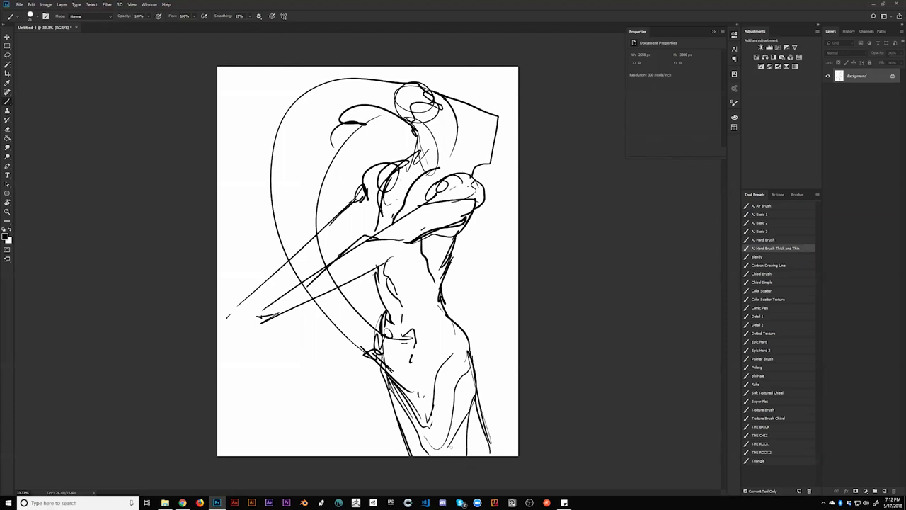
mouse_move(435, 293)
left_mouse_down()
mouse_move(414, 331)
mouse_move(433, 344)
mouse_move(419, 352)
left_mouse_up()
mouse_move(389, 297)
left_mouse_down()
mouse_move(384, 311)
mouse_move(396, 342)
left_mouse_up()
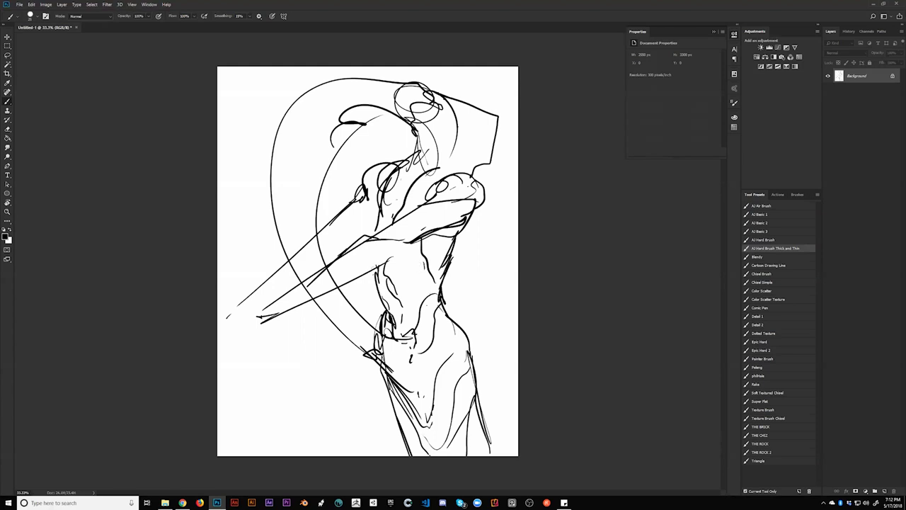
mouse_move(339, 288)
left_mouse_down()
mouse_move(412, 250)
mouse_move(388, 273)
left_mouse_up()
mouse_move(341, 249)
left_mouse_down()
mouse_move(354, 241)
mouse_move(369, 255)
mouse_move(382, 251)
mouse_move(410, 222)
left_mouse_up()
Step: Flip the canvas horizontally and strengthen the contours of the far arm, near shoulder and neck
key("ctrl+shift+h")
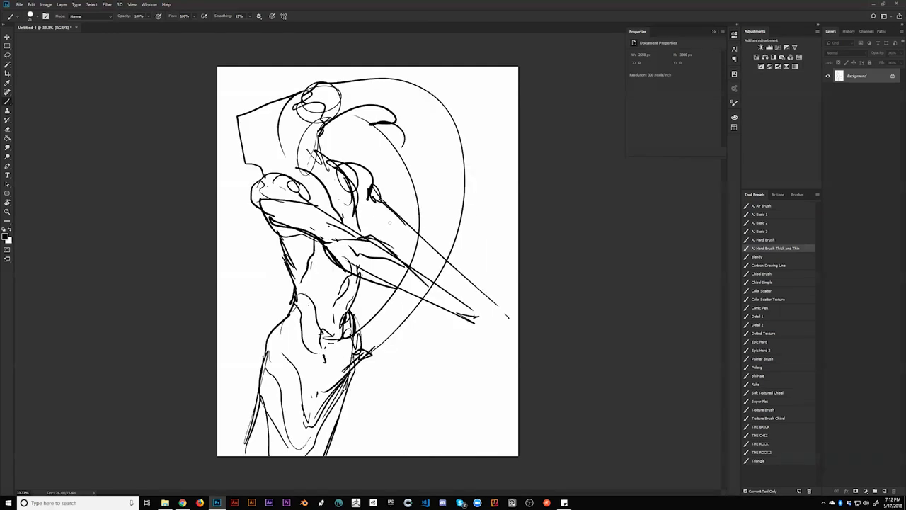
mouse_move(354, 213)
left_mouse_down()
mouse_move(385, 239)
mouse_move(394, 235)
left_mouse_up()
left_click_drag(371, 197, 368, 206)
mouse_move(276, 177)
left_mouse_down()
mouse_move(257, 185)
mouse_move(274, 228)
left_mouse_up()
left_click_drag(252, 188, 267, 221)
mouse_move(280, 172)
left_mouse_down()
mouse_move(254, 187)
mouse_move(283, 164)
mouse_move(304, 182)
left_mouse_up()
mouse_move(249, 164)
left_mouse_down()
mouse_move(270, 157)
mouse_move(313, 104)
mouse_move(284, 152)
mouse_move(270, 149)
left_mouse_up()
left_click_drag(286, 150, 307, 167)
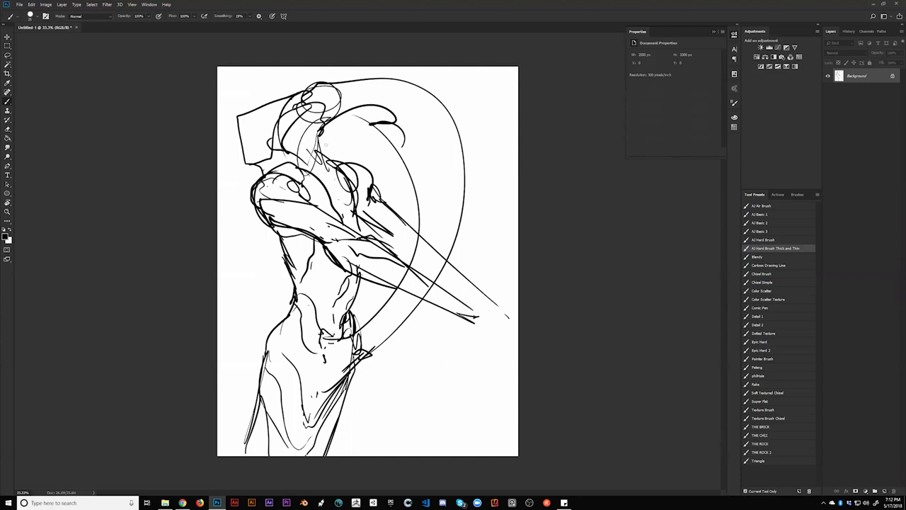
Step: Refine the arched rear arm with thicker contours and pointed elbow details, and reinforce the far arm near the foreground elbow
mouse_move(330, 123)
left_mouse_down()
mouse_move(314, 157)
mouse_move(295, 145)
mouse_move(333, 114)
mouse_move(386, 97)
mouse_move(407, 148)
left_mouse_up()
mouse_move(363, 110)
left_mouse_down()
mouse_move(430, 205)
mouse_move(441, 241)
mouse_move(447, 110)
mouse_move(369, 108)
left_mouse_up()
left_click_drag(396, 121, 425, 205)
left_click_drag(389, 298, 338, 347)
mouse_move(391, 249)
left_mouse_down()
mouse_move(403, 227)
mouse_move(416, 224)
left_mouse_up()
mouse_move(447, 251)
left_mouse_down()
mouse_move(473, 301)
mouse_move(490, 309)
mouse_move(466, 308)
mouse_move(470, 342)
left_mouse_up()
mouse_move(422, 324)
left_mouse_down()
mouse_move(508, 353)
mouse_move(517, 315)
mouse_move(466, 287)
left_mouse_up()
left_click_drag(449, 374, 475, 360)
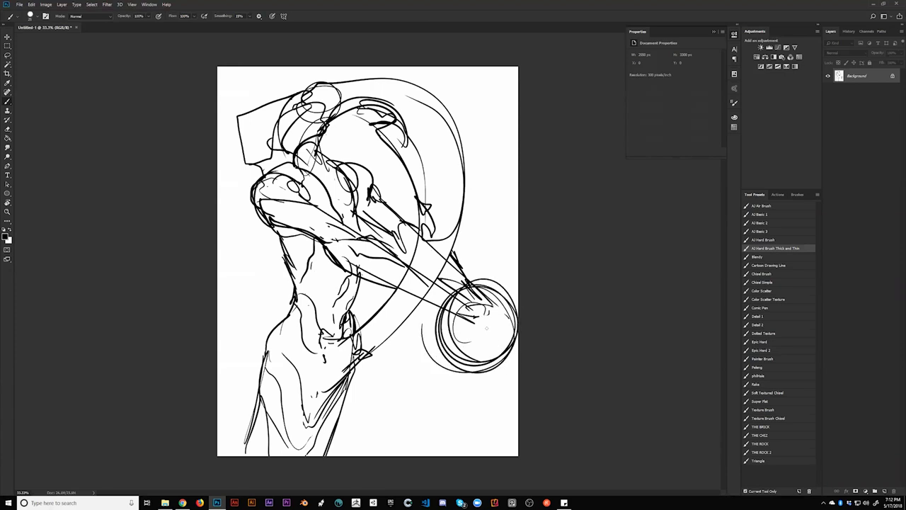
key("ctrl+alt+z")
key("ctrl+alt+z")
key("ctrl+alt+z")
key("ctrl+alt+z")
key("ctrl+alt+z")
Step: Draw the foreground forearm as two long diagonal contours running from the elbow to the canvas's lower edge
left_click_drag(463, 325, 342, 457)
mouse_move(490, 309)
left_mouse_down()
mouse_move(516, 337)
mouse_move(392, 456)
mouse_move(468, 386)
mouse_move(432, 413)
left_mouse_up()
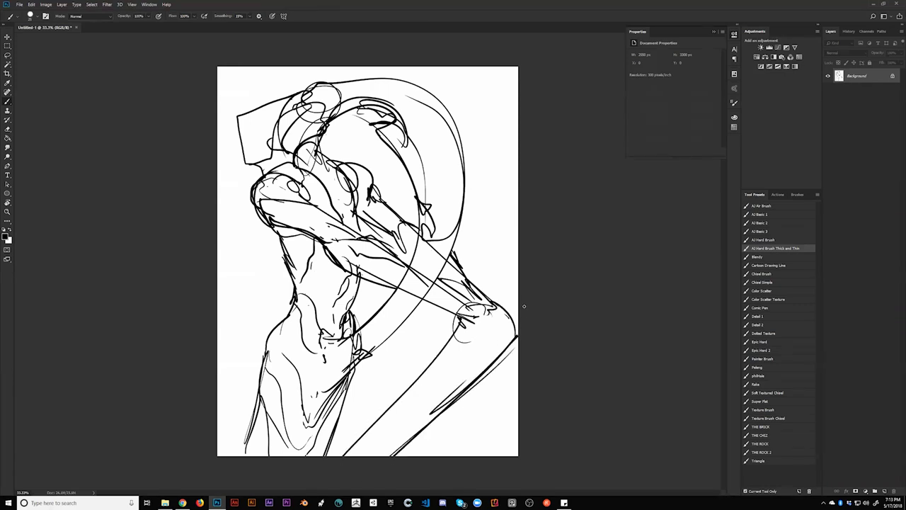
Step: Select the whole canvas, nudge the drawing slightly to the left and deselect it
key("v")
key("ctrl+a")
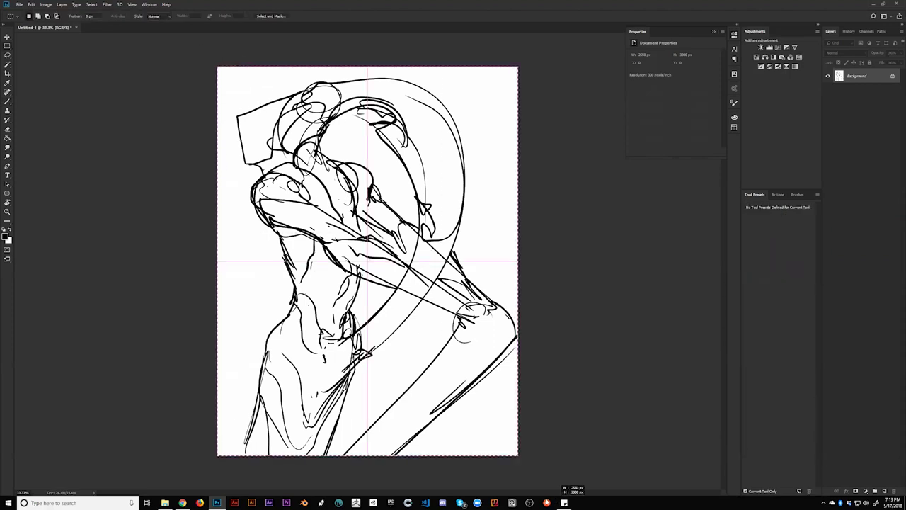
key("Left")
key("Left")
key("Left")
key("Left")
key("Left")
key("Left")
key("Left")
key("Left")
key("Left")
key("Left")
key("Left")
key("Left")
key("Left")
key("Left")
key("Left")
key("Left")
key("Left")
key("Left")
key("Left")
key("Left")
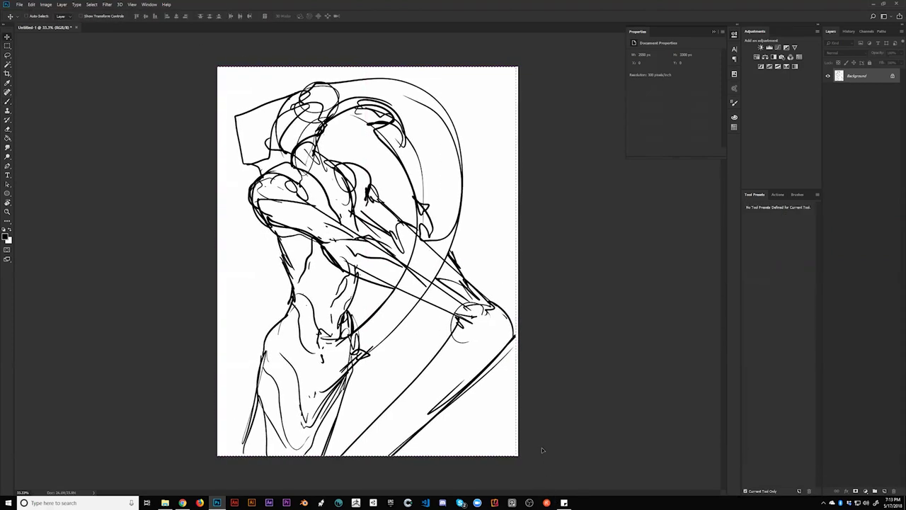
key("Left")
key("Left")
key("Left")
key("Left")
key("Left")
key("Left")
key("Left")
key("Left")
key("Left")
key("Left")
key("Left")
key("Left")
key("ctrl+d")
Step: Draw an angular plate along the back of the hip with the Brush, and flip the canvas horizontally
key("b")
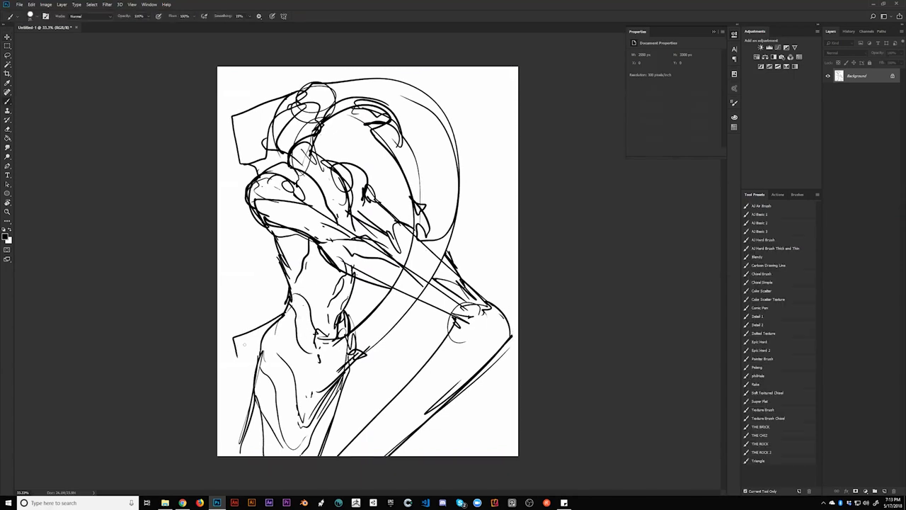
mouse_move(262, 325)
left_mouse_down()
mouse_move(245, 361)
mouse_move(241, 461)
left_mouse_up()
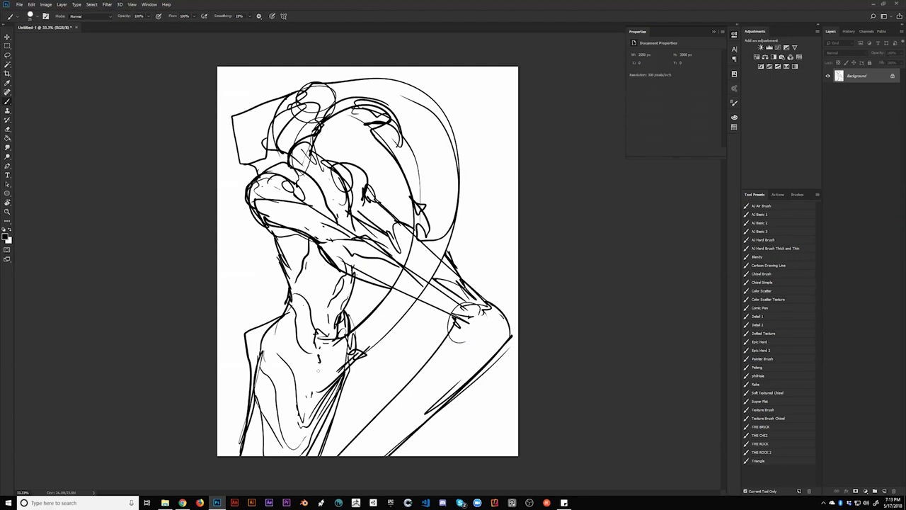
key("ctrl+shift+h")
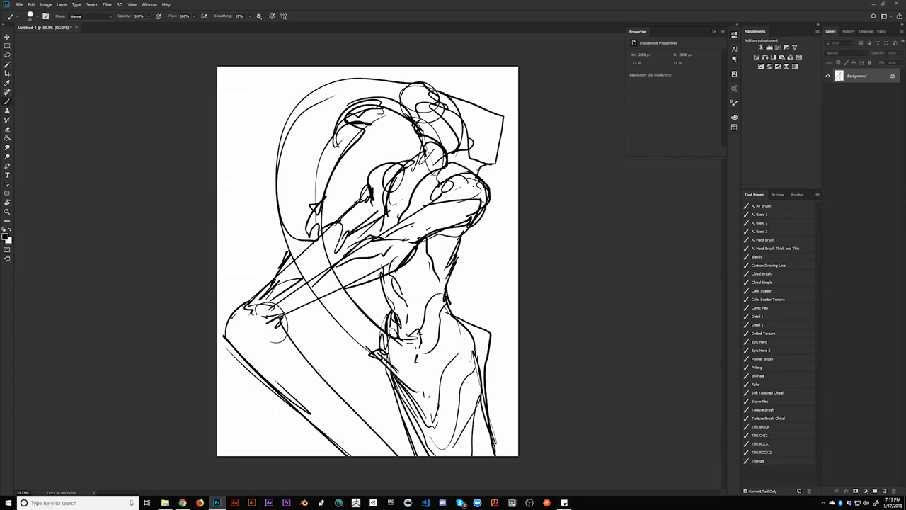
Step: Thicken the far arm's contours from the shoulder to the foreground elbow and add small accent strokes
mouse_move(311, 231)
left_mouse_down()
mouse_move(284, 286)
mouse_move(309, 278)
mouse_move(260, 298)
left_mouse_up()
left_click_drag(341, 249, 329, 263)
mouse_move(378, 169)
left_mouse_down()
mouse_move(373, 197)
mouse_move(377, 190)
mouse_move(343, 214)
mouse_move(336, 241)
left_mouse_up()
mouse_move(379, 209)
left_mouse_down()
mouse_move(364, 225)
mouse_move(374, 211)
mouse_move(389, 225)
left_mouse_up()
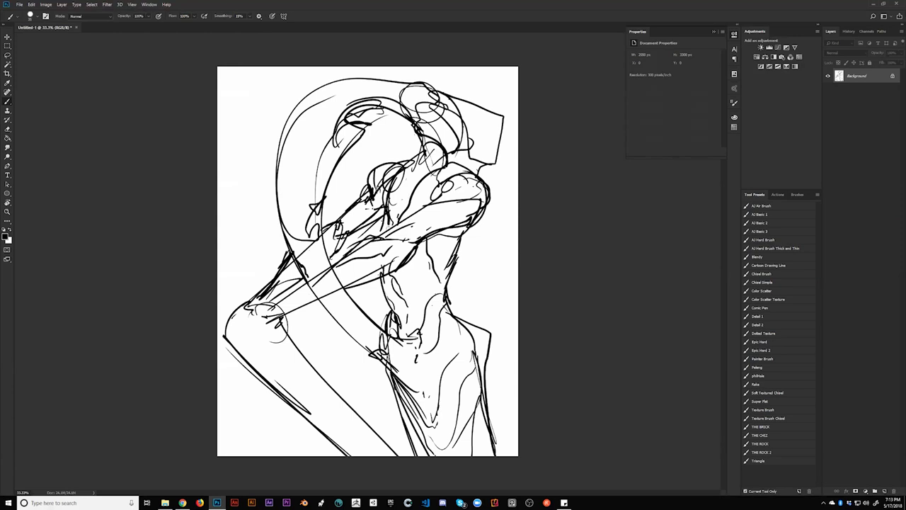
Step: Add curved neck and jaw lines and layered angular plates to the back of the head
left_click_drag(396, 163, 433, 174)
mouse_move(434, 170)
left_mouse_down()
mouse_move(417, 173)
mouse_move(452, 146)
left_mouse_up()
mouse_move(457, 150)
left_mouse_down()
mouse_move(455, 159)
mouse_move(490, 163)
mouse_move(497, 119)
mouse_move(468, 130)
mouse_move(494, 130)
mouse_move(434, 107)
mouse_move(481, 119)
left_mouse_up()
left_click_drag(417, 85, 481, 109)
Step: Flip the canvas horizontally, square off the arched rear arm's upper corner and thicken its outer and inner edges
key("ctrl+shift+h")
mouse_move(327, 83)
left_mouse_down()
mouse_move(283, 74)
mouse_move(311, 79)
mouse_move(277, 88)
mouse_move(300, 76)
mouse_move(427, 79)
mouse_move(448, 106)
mouse_move(457, 177)
left_mouse_up()
key("ctrl+z")
left_click_drag(447, 97, 458, 204)
mouse_move(328, 117)
left_mouse_down()
mouse_move(369, 113)
mouse_move(380, 126)
mouse_move(369, 144)
mouse_move(409, 211)
left_mouse_up()
left_click_drag(388, 155, 414, 227)
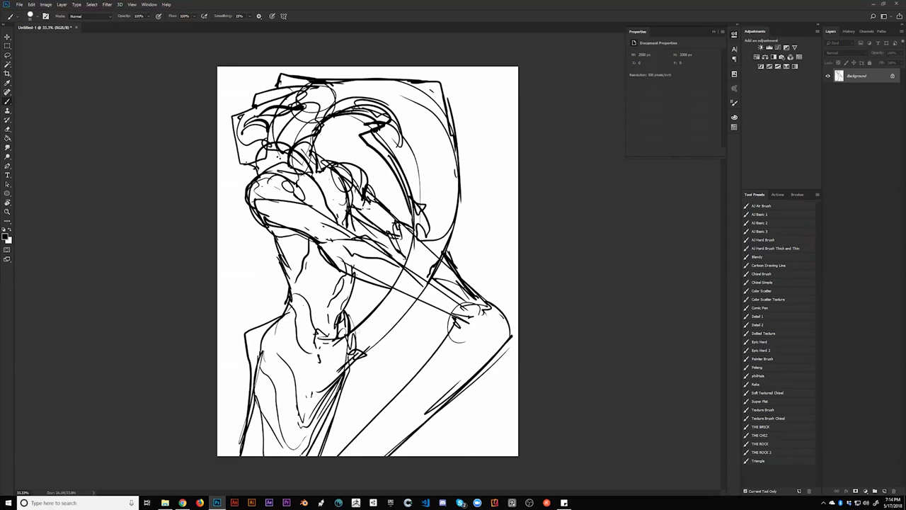
Step: Draw a horizontal bar from the back of the hip to the canvas edge and add contour lines across the front thigh
left_click_drag(247, 355, 201, 361)
left_click_drag(215, 391, 246, 395)
left_click_drag(230, 392, 249, 397)
mouse_move(309, 344)
left_mouse_down()
mouse_move(308, 396)
mouse_move(318, 410)
mouse_move(303, 435)
left_mouse_up()
left_click_drag(347, 365, 319, 408)
Step: Flip the canvas horizontally and round out the foreground elbow with a contour extending into the forearm
key("ctrl+shift+h")
mouse_move(289, 331)
left_mouse_down()
mouse_move(252, 358)
mouse_move(229, 332)
mouse_move(280, 385)
left_mouse_up()
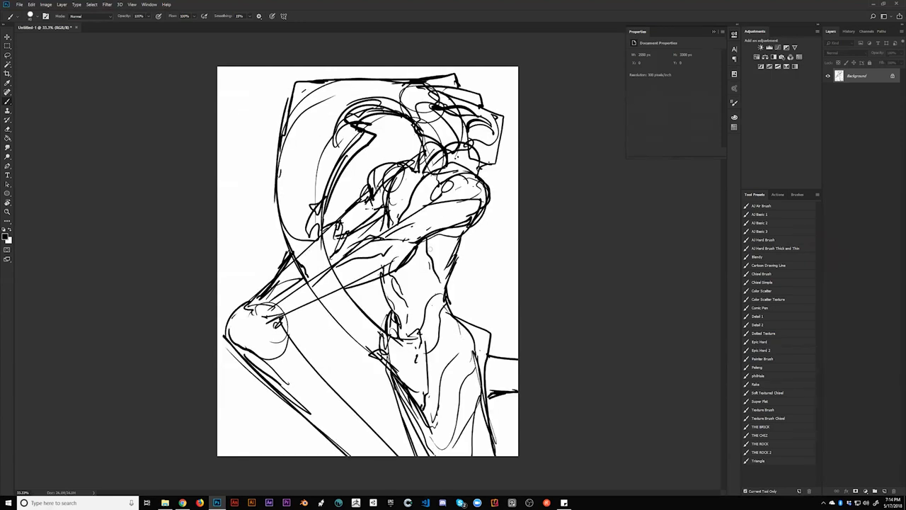
key("e")
mouse_move(315, 259)
left_mouse_down()
mouse_move(304, 192)
mouse_move(323, 289)
left_mouse_up()
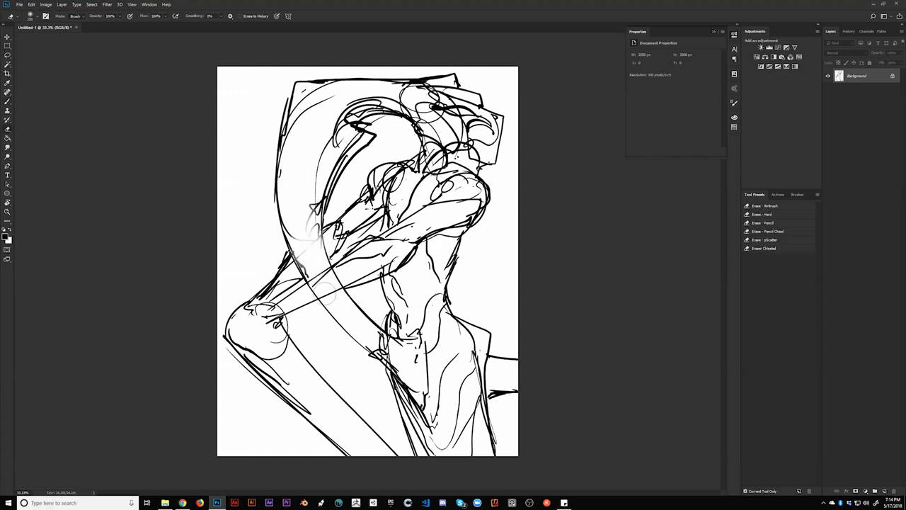
key("ctrl+alt+z")
key("ctrl+alt+z")
Step: Paint white with the Brush over the overlapping lines where the rear arm crosses the foreground arm and reaches the hip
key("b")
key("b")
left_click_drag(305, 256, 315, 244)
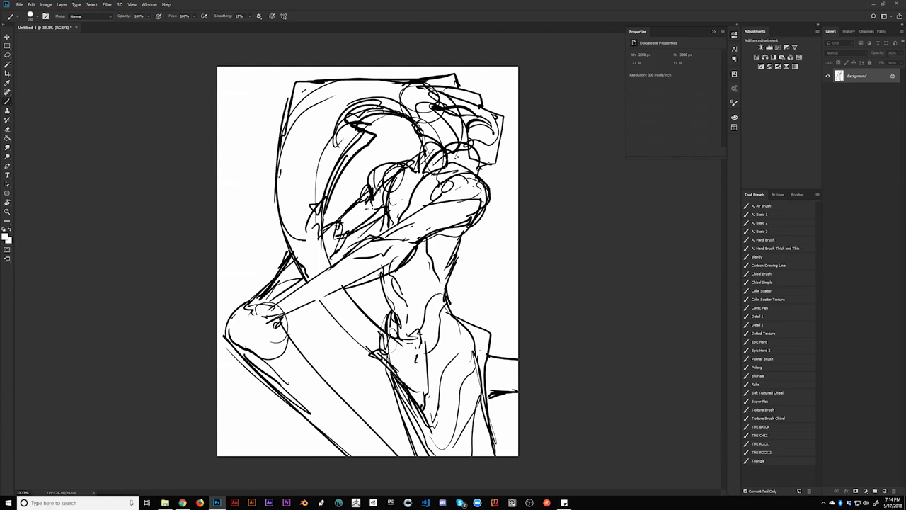
left_click_drag(377, 337, 382, 330)
Step: Flip the canvas horizontally, switch back to black and draw finger and forearm contours on the hand resting at the hip
key("F2")
key("x")
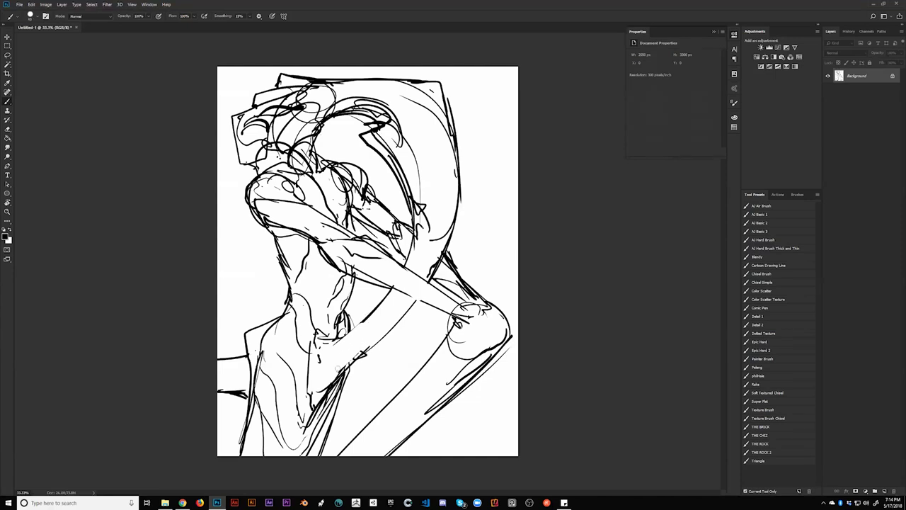
mouse_move(332, 380)
left_mouse_down()
mouse_move(312, 361)
mouse_move(319, 364)
mouse_move(321, 351)
mouse_move(330, 384)
mouse_move(326, 351)
mouse_move(337, 337)
mouse_move(331, 360)
mouse_move(363, 349)
mouse_move(335, 351)
mouse_move(389, 323)
mouse_move(367, 311)
mouse_move(397, 311)
left_mouse_up()
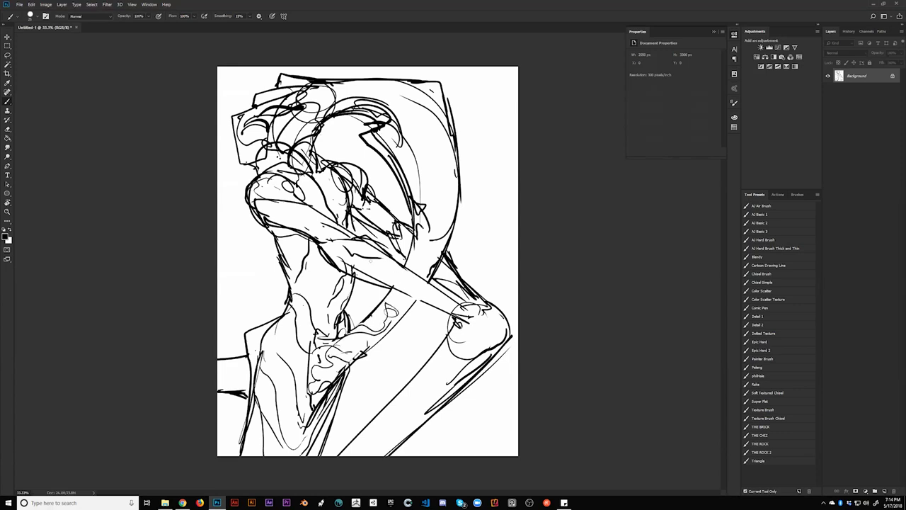
Step: Add muscle contour lines to the near shoulder, the foreground upper arm and the chest
mouse_move(332, 239)
left_mouse_down()
mouse_move(328, 247)
mouse_move(350, 259)
left_mouse_up()
mouse_move(270, 207)
left_mouse_down()
mouse_move(306, 225)
mouse_move(289, 210)
left_mouse_up()
mouse_move(275, 216)
left_mouse_down()
mouse_move(255, 199)
mouse_move(323, 215)
mouse_move(304, 197)
left_mouse_up()
left_click_drag(270, 173, 289, 206)
mouse_move(265, 182)
left_mouse_down()
mouse_move(262, 193)
mouse_move(311, 187)
left_mouse_up()
left_click_drag(303, 178, 325, 215)
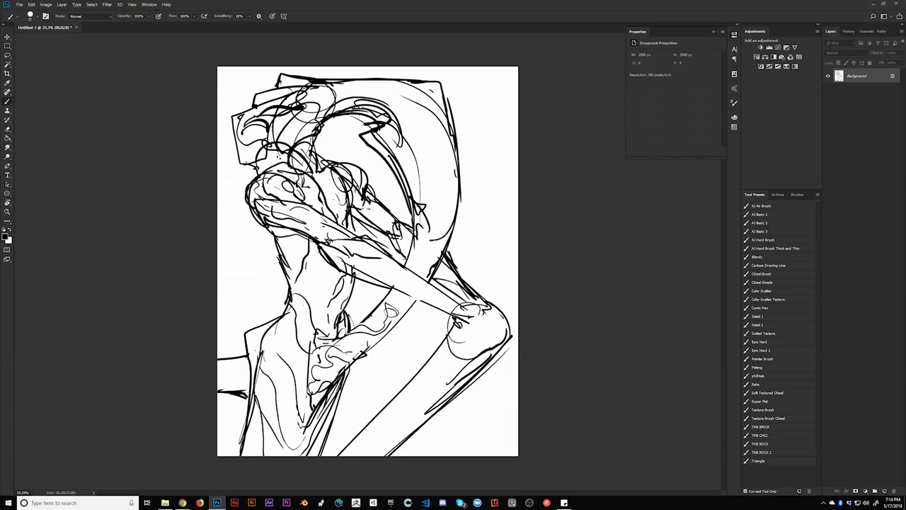
Step: Draw rib and abdominal muscle lines down the torso from beneath the foreground arm to the waist
left_click_drag(274, 231, 301, 245)
mouse_move(281, 239)
left_mouse_down()
mouse_move(299, 254)
mouse_move(290, 259)
left_mouse_up()
mouse_move(292, 261)
left_mouse_down()
mouse_move(341, 284)
mouse_move(320, 288)
left_mouse_up()
mouse_move(319, 287)
left_mouse_down()
mouse_move(325, 303)
mouse_move(342, 304)
mouse_move(317, 310)
mouse_move(324, 328)
left_mouse_up()
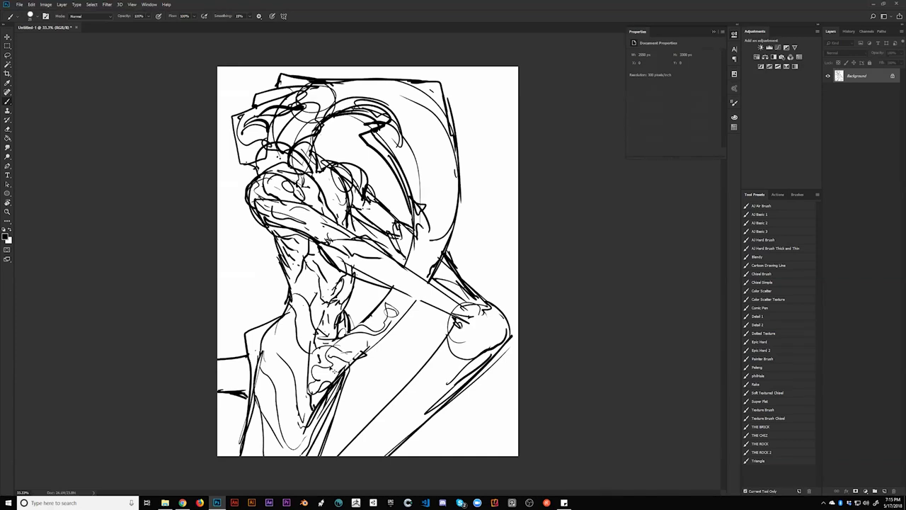
Step: Flip the canvas horizontally, accent the torso and waist edges, and detail the foreground arm near the elbow
key("ctrl+shift+h")
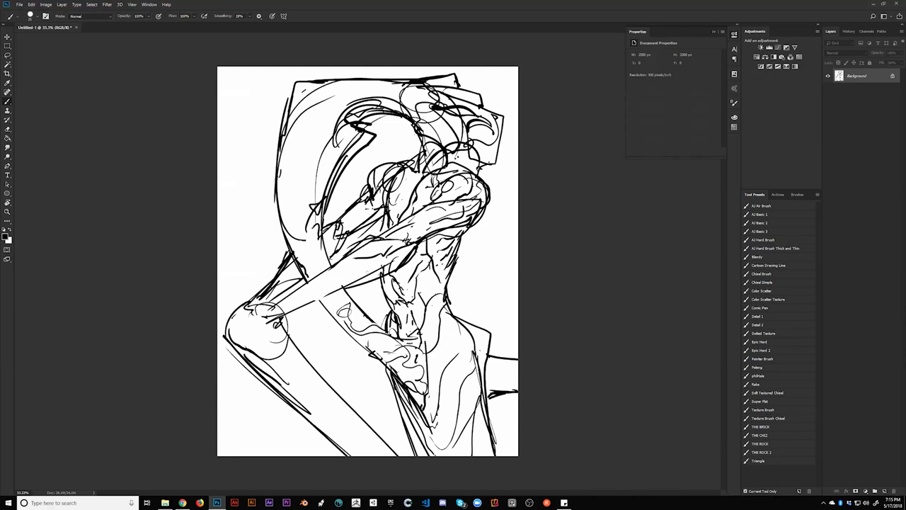
left_click_drag(382, 228, 377, 236)
mouse_move(381, 275)
left_mouse_down()
mouse_move(378, 294)
mouse_move(394, 314)
left_mouse_up()
left_click_drag(445, 295, 442, 311)
mouse_move(295, 309)
left_mouse_down()
mouse_move(343, 285)
mouse_move(253, 314)
mouse_move(325, 270)
left_mouse_up()
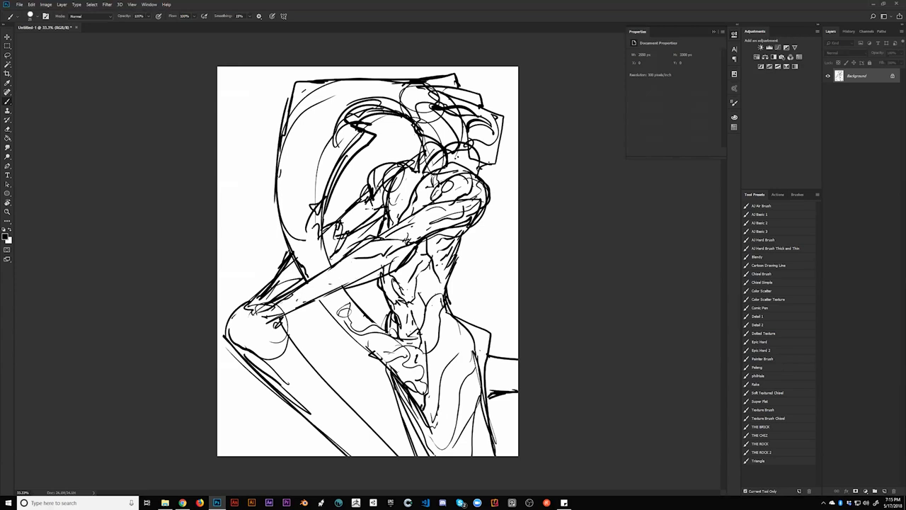
mouse_move(268, 313)
left_mouse_down()
mouse_move(379, 252)
mouse_move(369, 266)
left_mouse_up()
Step: Draw muscle contours inside the arched rear arm and add small accent strokes to the hip and thigh
mouse_move(403, 83)
left_mouse_down()
mouse_move(340, 95)
mouse_move(345, 110)
mouse_move(323, 95)
mouse_move(322, 156)
left_mouse_up()
left_click_drag(313, 143, 321, 146)
left_click_drag(296, 91, 323, 221)
mouse_move(271, 174)
left_mouse_down()
mouse_move(300, 215)
mouse_move(305, 253)
mouse_move(280, 167)
mouse_move(303, 192)
mouse_move(294, 252)
mouse_move(321, 271)
mouse_move(349, 329)
left_mouse_up()
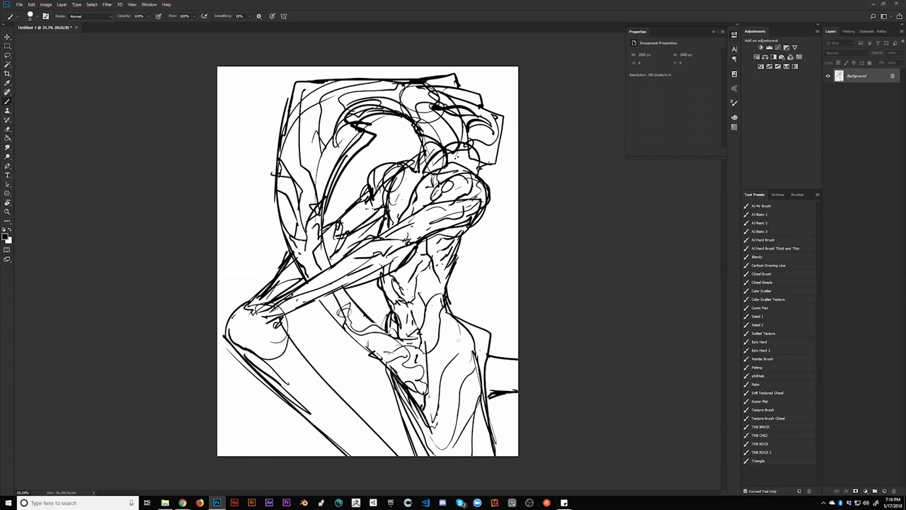
mouse_move(458, 329)
left_mouse_down()
mouse_move(480, 334)
mouse_move(456, 385)
left_mouse_up()
left_click_drag(440, 430, 436, 443)
Step: Flip the canvas horizontally and draw muscle and wrist contours along the foreground forearm
key("ctrl+shift+h")
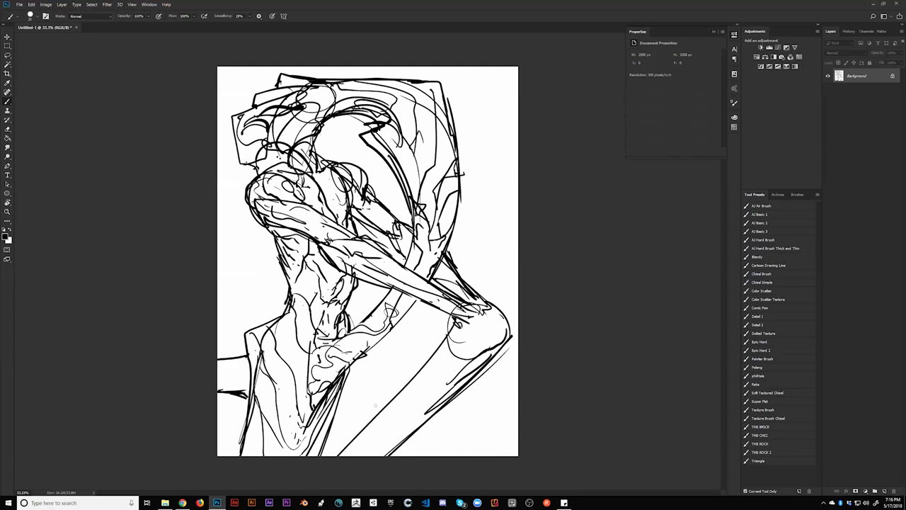
mouse_move(457, 324)
left_mouse_down()
mouse_move(439, 380)
mouse_move(394, 413)
mouse_move(440, 354)
left_mouse_up()
left_click_drag(368, 426, 406, 437)
mouse_move(372, 434)
left_mouse_down()
mouse_move(362, 436)
mouse_move(369, 449)
mouse_move(407, 423)
left_mouse_up()
mouse_move(400, 418)
left_mouse_down()
mouse_move(441, 398)
mouse_move(490, 352)
left_mouse_up()
Step: Flip the canvas horizontally and fill the foreground elbow with inner contour and joint lines
key("ctrl+shift+h")
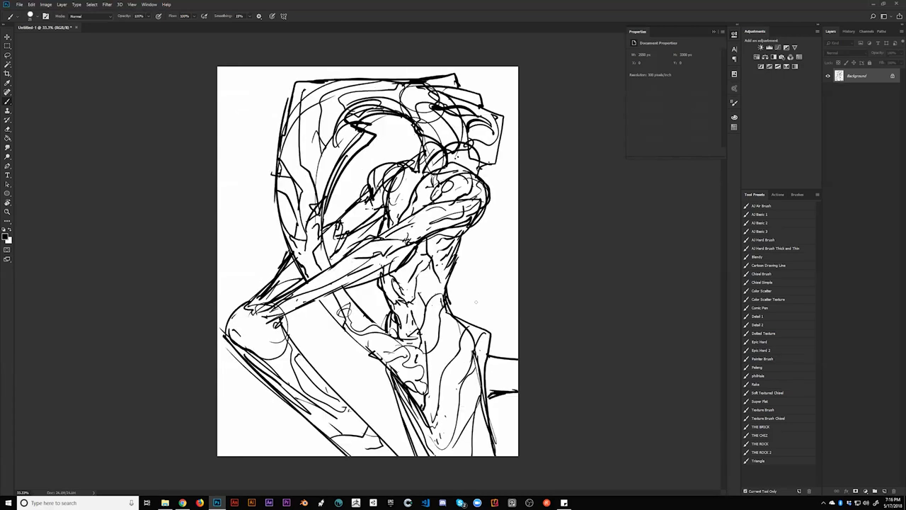
mouse_move(272, 324)
left_mouse_down()
mouse_move(257, 344)
mouse_move(267, 354)
mouse_move(282, 344)
mouse_move(298, 352)
mouse_move(264, 357)
mouse_move(277, 374)
mouse_move(274, 360)
mouse_move(309, 371)
left_mouse_up()
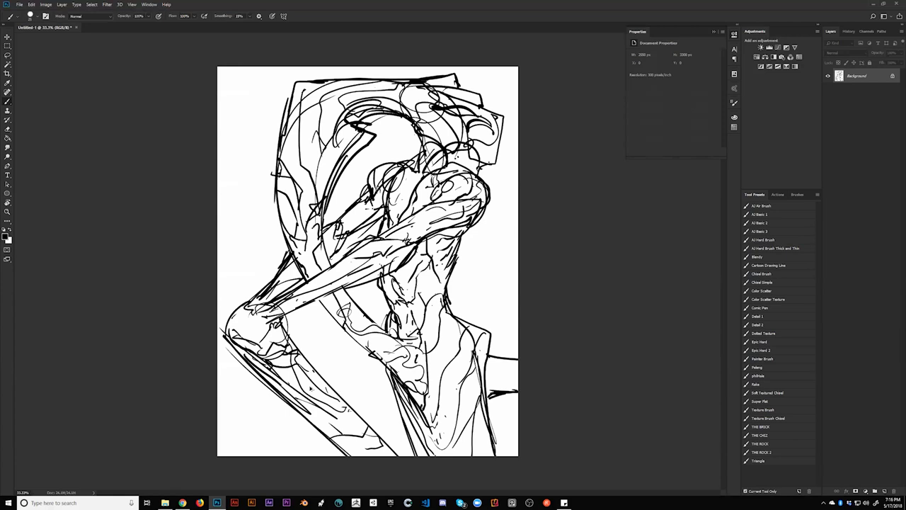
Step: Duplicate the line drawing onto its own layer and add a white-filled layer beneath it
key("ctrl+j")
left_click(869, 90)
key("ctrl+alt+shift+n")
key("g")
left_click(470, 283, "alt")
left_click(479, 274)
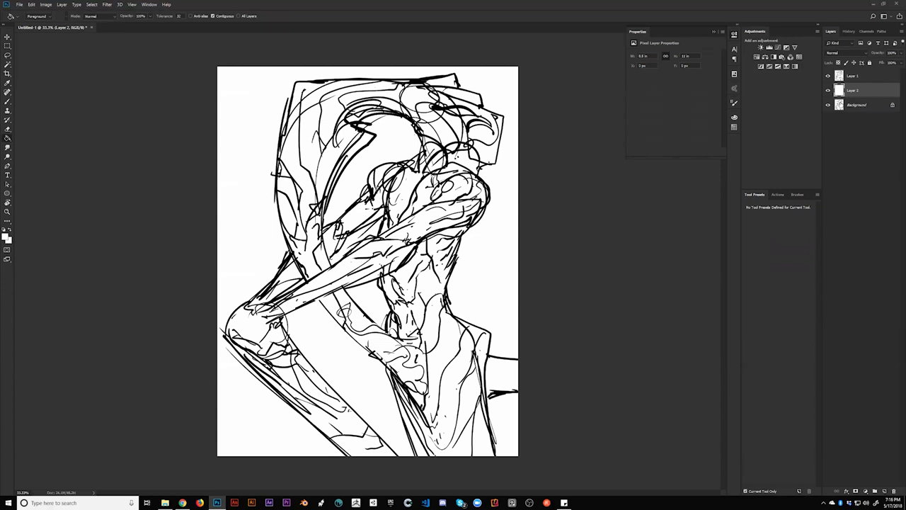
Step: Set the duplicated line-art layer to Multiply and make the white layer beneath it active
left_click(876, 78)
left_click(849, 54)
left_click(833, 81)
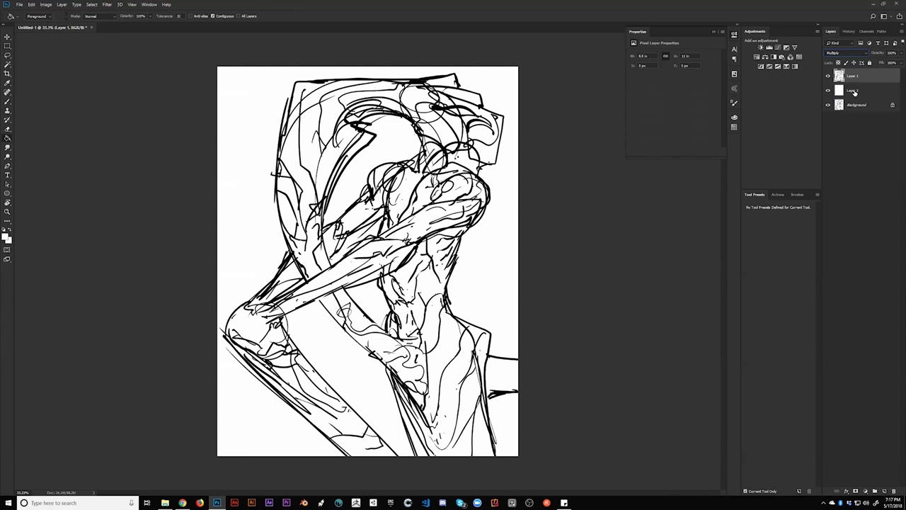
left_click(856, 96)
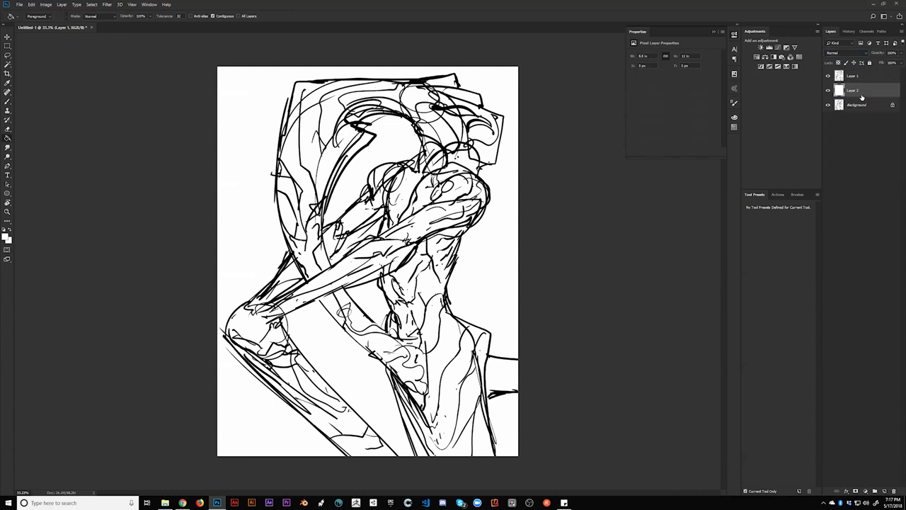
Step: Choose a bright red brush colour and paint an accent on the figure's neck
key("b")
left_click(734, 117)
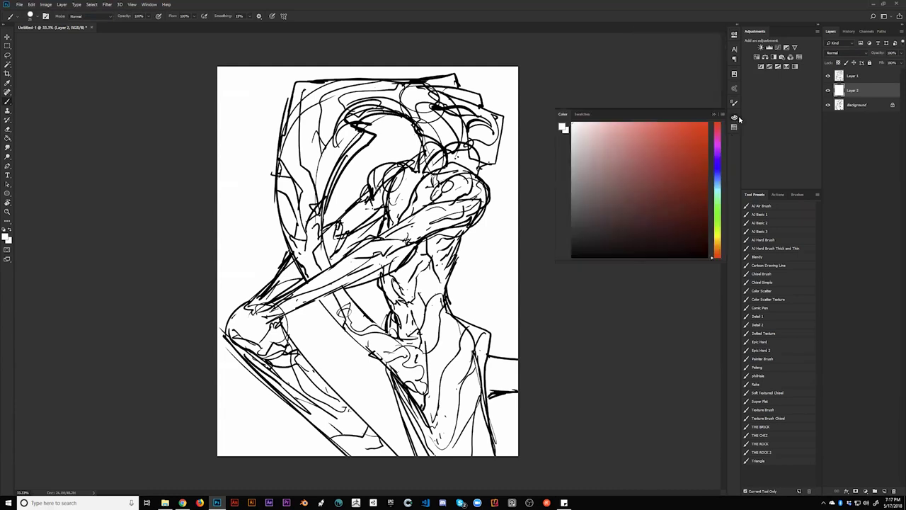
mouse_move(674, 143)
left_mouse_down()
mouse_move(684, 145)
mouse_move(686, 123)
left_mouse_up()
mouse_move(425, 139)
left_mouse_down()
mouse_move(422, 117)
mouse_move(438, 140)
mouse_move(429, 129)
left_mouse_up()
Step: Block in the head, upper chest and arched rear arm with a muted brownish red
left_click(660, 167)
mouse_move(434, 167)
left_mouse_down()
mouse_move(439, 150)
mouse_move(441, 172)
mouse_move(398, 183)
mouse_move(375, 176)
mouse_move(396, 205)
left_mouse_up()
left_click_drag(362, 109, 338, 142)
left_click_drag(330, 104, 334, 133)
left_click_drag(312, 90, 288, 112)
mouse_move(293, 164)
left_mouse_down()
mouse_move(323, 97)
mouse_move(310, 110)
left_mouse_up()
key("ctrl+z")
mouse_move(289, 155)
left_mouse_down()
mouse_move(303, 170)
mouse_move(341, 146)
mouse_move(356, 132)
mouse_move(334, 119)
left_mouse_up()
mouse_move(372, 96)
left_mouse_down()
mouse_move(340, 103)
mouse_move(322, 138)
left_mouse_up()
mouse_move(327, 76)
left_mouse_down()
mouse_move(383, 89)
mouse_move(369, 114)
mouse_move(419, 99)
mouse_move(436, 124)
mouse_move(414, 78)
mouse_move(454, 79)
mouse_move(439, 138)
mouse_move(457, 132)
left_mouse_up()
Step: Flip the canvas horizontally and extend the muted red over the shoulder and arms, with deep maroon near the rear hand
key("ctrl+shift+h")
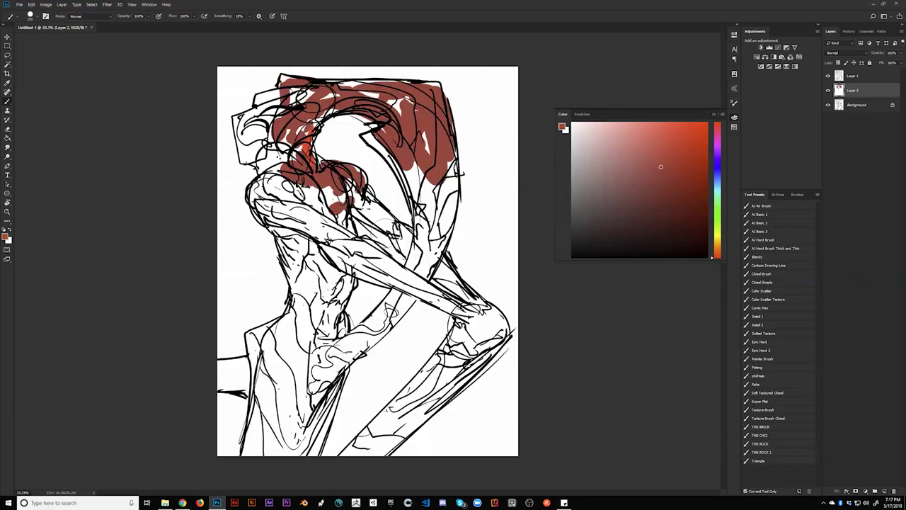
mouse_move(325, 197)
left_mouse_down()
mouse_move(286, 185)
mouse_move(258, 205)
mouse_move(293, 221)
mouse_move(293, 211)
mouse_move(368, 269)
mouse_move(393, 212)
mouse_move(358, 199)
mouse_move(376, 186)
mouse_move(415, 244)
mouse_move(404, 252)
mouse_move(425, 255)
mouse_move(426, 192)
mouse_move(414, 212)
mouse_move(422, 279)
mouse_move(445, 181)
mouse_move(439, 238)
mouse_move(414, 281)
left_mouse_up()
left_click(665, 221)
left_click_drag(427, 244, 374, 331)
left_click(428, 236, "alt")
left_click_drag(422, 253, 398, 298)
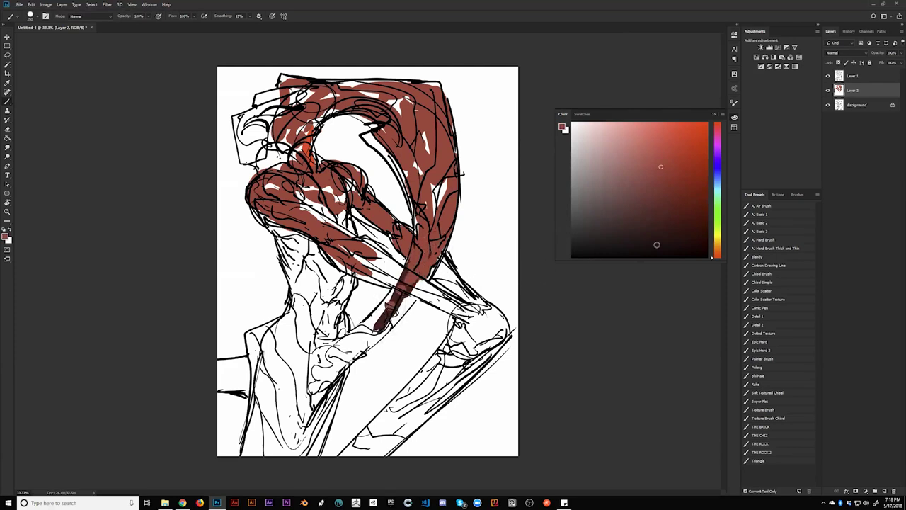
Step: Block in tan background around the head, beside the torso and inside the arm's arch
left_click(716, 234)
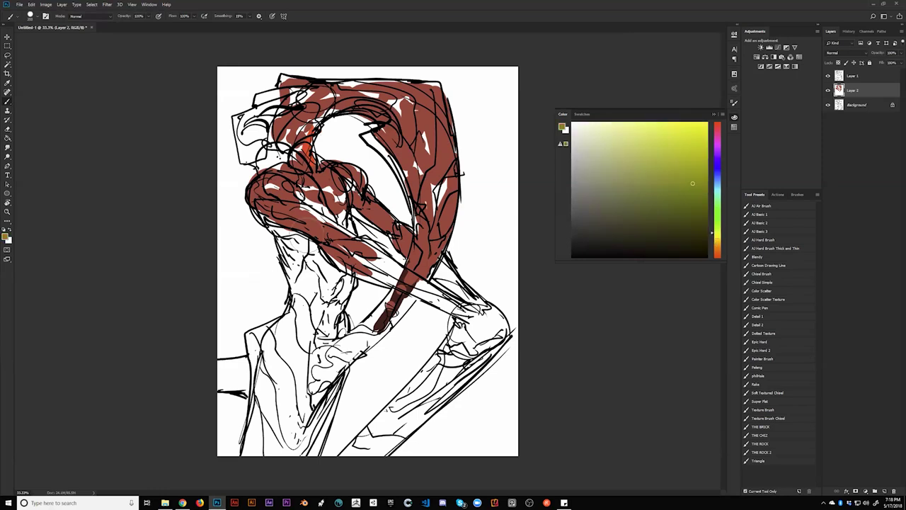
left_click(718, 247)
left_click_drag(253, 225, 272, 284)
left_click_drag(233, 211, 230, 190)
mouse_move(238, 256)
left_mouse_down()
mouse_move(236, 177)
mouse_move(217, 114)
mouse_move(221, 172)
mouse_move(243, 74)
mouse_move(245, 92)
mouse_move(236, 85)
mouse_move(249, 75)
mouse_move(409, 54)
mouse_move(365, 54)
mouse_move(424, 67)
mouse_move(360, 54)
mouse_move(480, 70)
left_mouse_up()
mouse_move(483, 125)
left_mouse_down()
mouse_move(460, 67)
mouse_move(496, 191)
mouse_move(522, 115)
mouse_move(499, 234)
left_mouse_up()
mouse_move(368, 148)
left_mouse_down()
mouse_move(319, 159)
mouse_move(361, 119)
mouse_move(343, 148)
mouse_move(386, 171)
left_mouse_up()
left_click_drag(482, 134, 483, 226)
Step: Enable Color Dynamics for the brush with 4% hue, 5% saturation and 5% brightness jitter
left_click(735, 110)
left_click(735, 104)
left_click(735, 104)
left_click(735, 105)
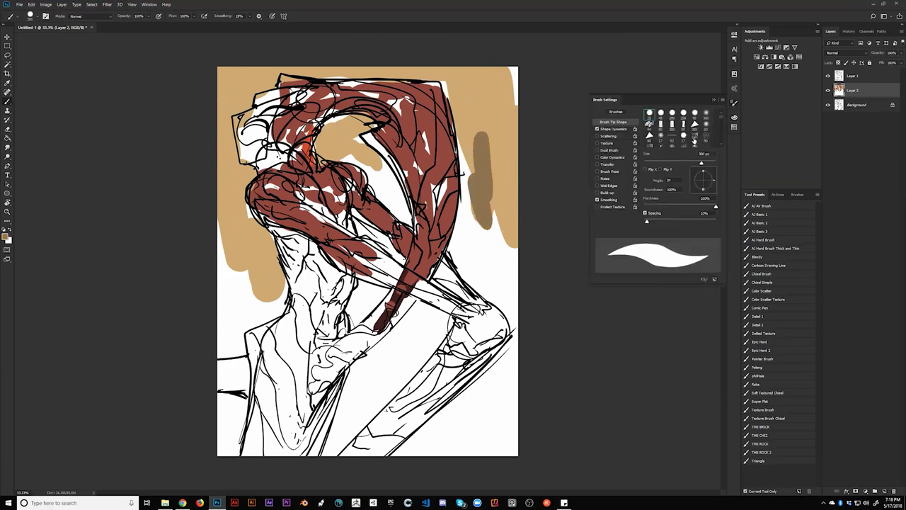
left_click(620, 159)
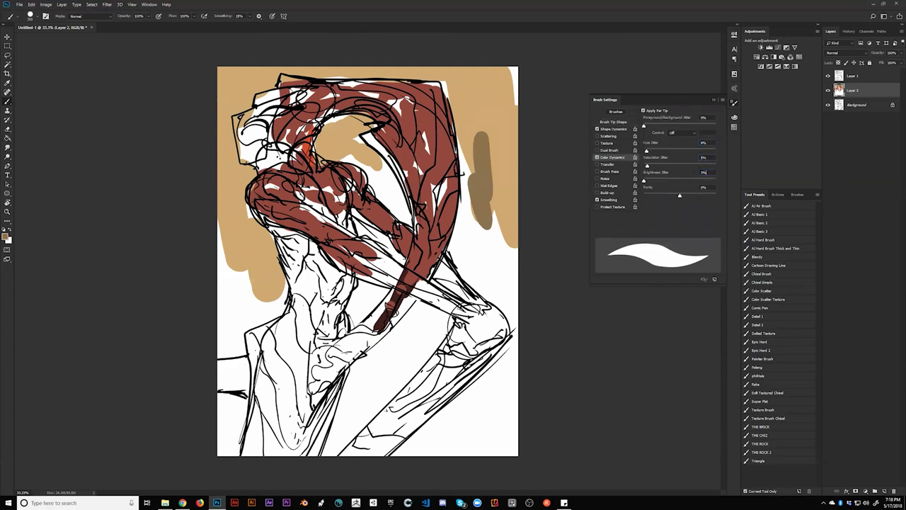
key("Return")
Step: Enlarge the brush and paint streaky brown over the upper background behind the arched arm
key("bracketright")
mouse_move(479, 189)
left_mouse_down()
mouse_move(489, 212)
mouse_move(484, 106)
mouse_move(476, 151)
left_mouse_up()
mouse_move(484, 107)
left_mouse_down()
mouse_move(491, 54)
mouse_move(503, 99)
left_mouse_up()
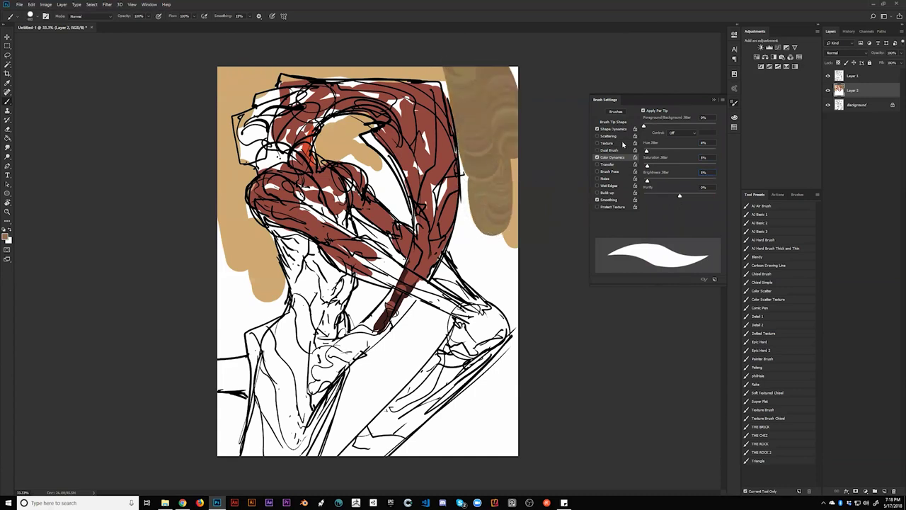
Step: Tilt the brush tip slightly and flatten it to 35% roundness
left_click(613, 123)
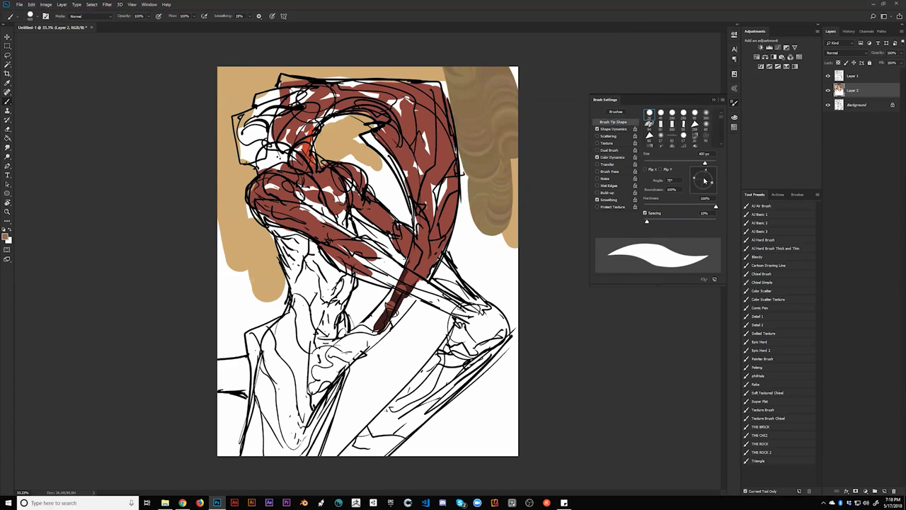
left_click_drag(705, 180, 702, 187)
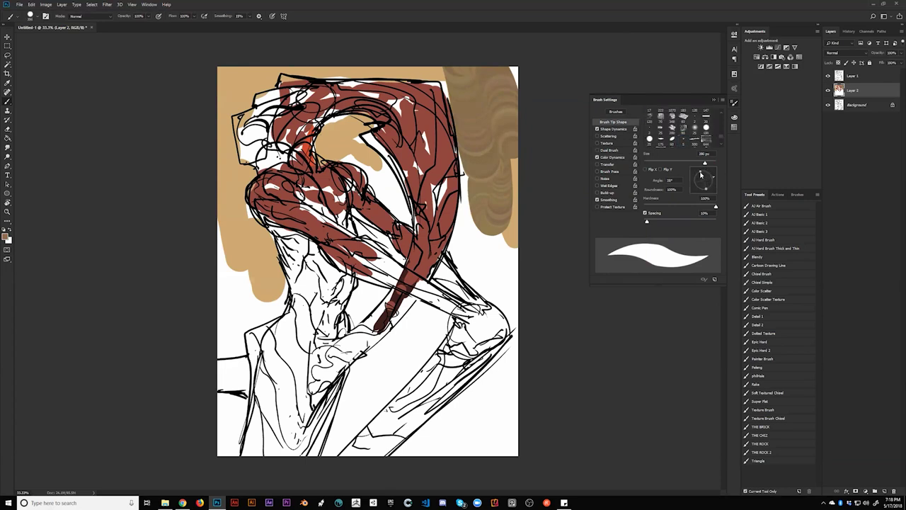
left_click_drag(702, 174, 703, 178)
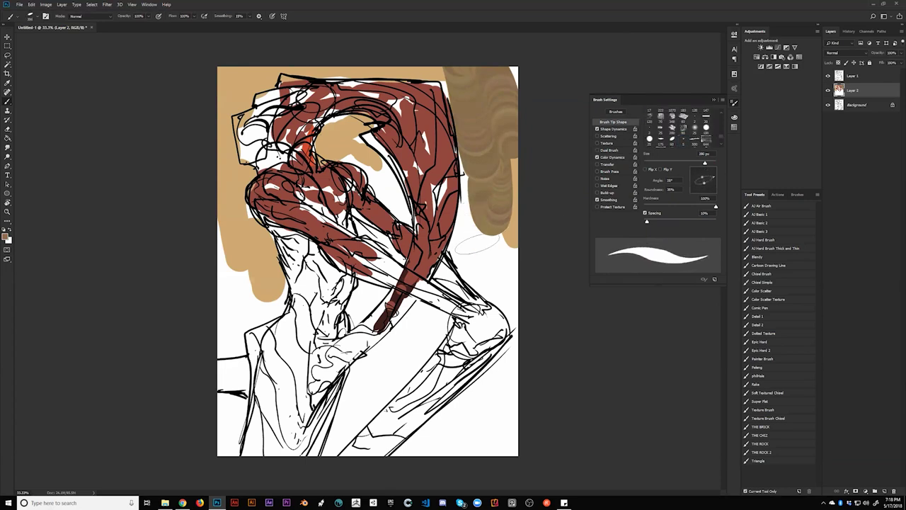
Step: Paint textured brown and tan strokes over the background behind the elbow and beside the torso
mouse_move(468, 242)
left_mouse_down()
mouse_move(490, 250)
mouse_move(508, 292)
left_mouse_up()
key("]")
key("]")
key("]")
left_click_drag(232, 282, 239, 253)
mouse_move(216, 187)
left_mouse_down()
mouse_move(248, 322)
mouse_move(273, 272)
mouse_move(216, 352)
mouse_move(199, 283)
mouse_move(208, 189)
mouse_move(248, 241)
mouse_move(266, 297)
left_mouse_up()
left_click_drag(226, 275, 216, 209)
Step: Reduce the brush size and paint light tan along the upper background and in the gaps between the arms
key("[")
key("[")
key("[")
key("[")
key("[")
key("[")
key("[")
key("[")
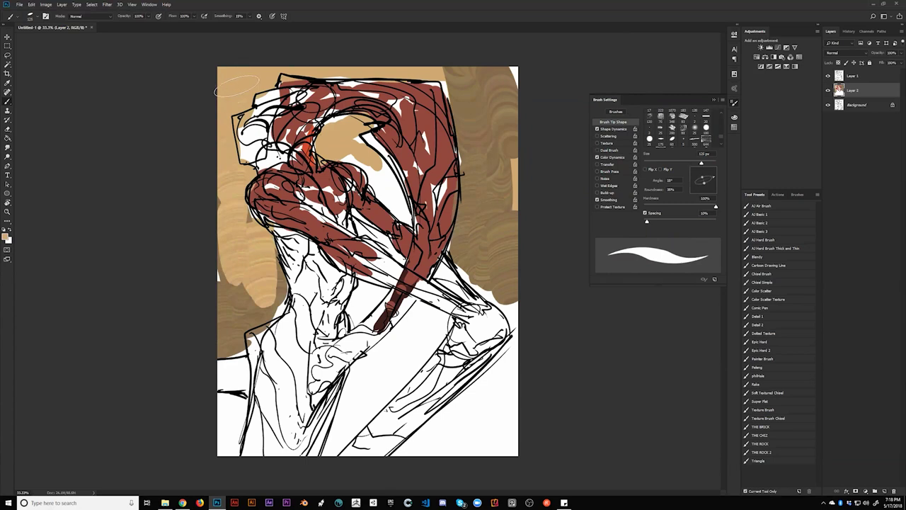
mouse_move(270, 74)
left_mouse_down()
mouse_move(458, 56)
mouse_move(465, 66)
left_mouse_up()
mouse_move(330, 142)
left_mouse_down()
mouse_move(375, 170)
mouse_move(376, 195)
mouse_move(351, 149)
mouse_move(386, 209)
mouse_move(386, 241)
left_mouse_up()
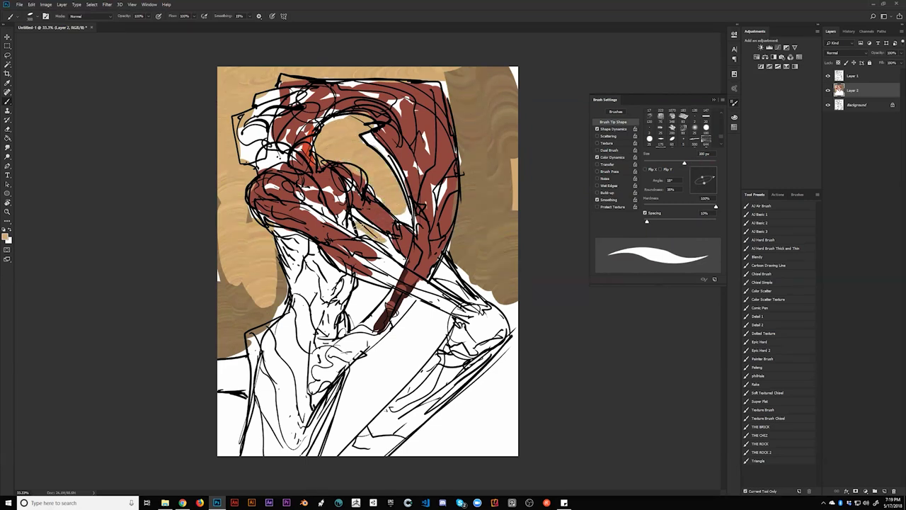
Step: Fill the gap between the torso and the bent foreground limb with light tan
key("bracketright")
mouse_move(358, 287)
left_mouse_down()
mouse_move(352, 319)
mouse_move(378, 294)
left_mouse_up()
mouse_move(417, 317)
left_mouse_down()
mouse_move(362, 356)
mouse_move(334, 440)
mouse_move(346, 405)
mouse_move(386, 375)
mouse_move(353, 435)
mouse_move(439, 325)
mouse_move(405, 336)
mouse_move(358, 355)
left_mouse_up()
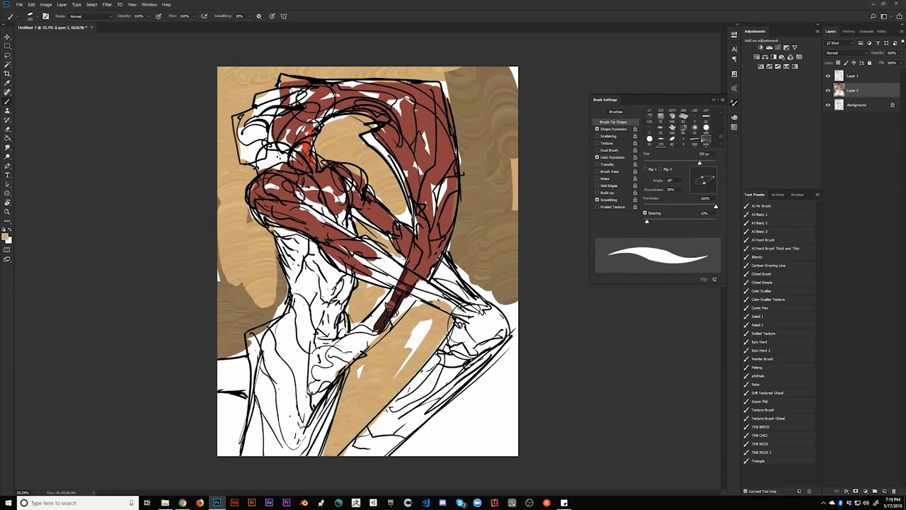
Step: Cover the lower background on both sides of the legs and foreground limb with textured brown
key("bracketright")
left_click_drag(245, 304, 245, 328)
mouse_move(377, 356)
left_mouse_down()
mouse_move(342, 424)
mouse_move(358, 411)
left_mouse_up()
left_click_drag(232, 406, 221, 447)
key("bracketright")
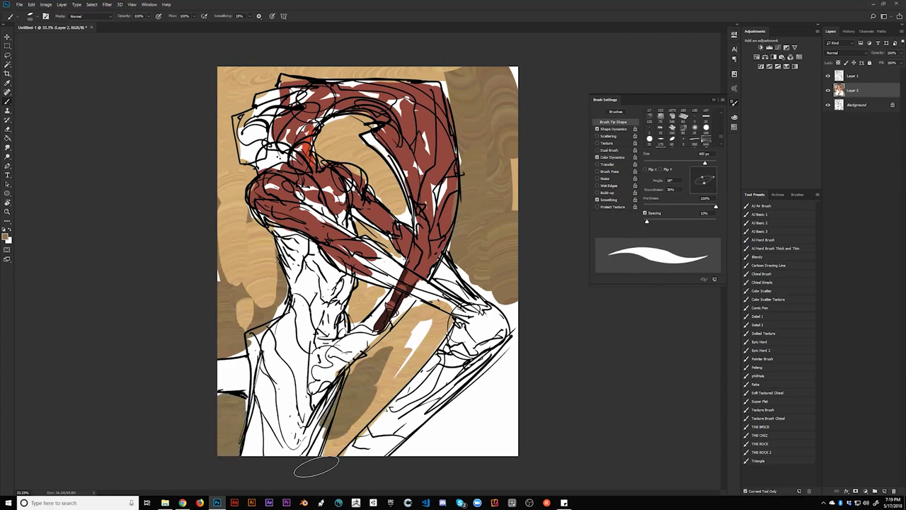
left_click_drag(311, 454, 386, 361)
left_click_drag(499, 382, 429, 429)
mouse_move(402, 466)
left_mouse_down()
mouse_move(465, 400)
mouse_move(443, 426)
mouse_move(505, 398)
mouse_move(508, 441)
mouse_move(505, 280)
mouse_move(511, 336)
mouse_move(522, 333)
mouse_move(495, 387)
left_mouse_up()
Step: Pick a more saturated red and paint it over the lower part of the arched rear arm
left_click(483, 343, "alt")
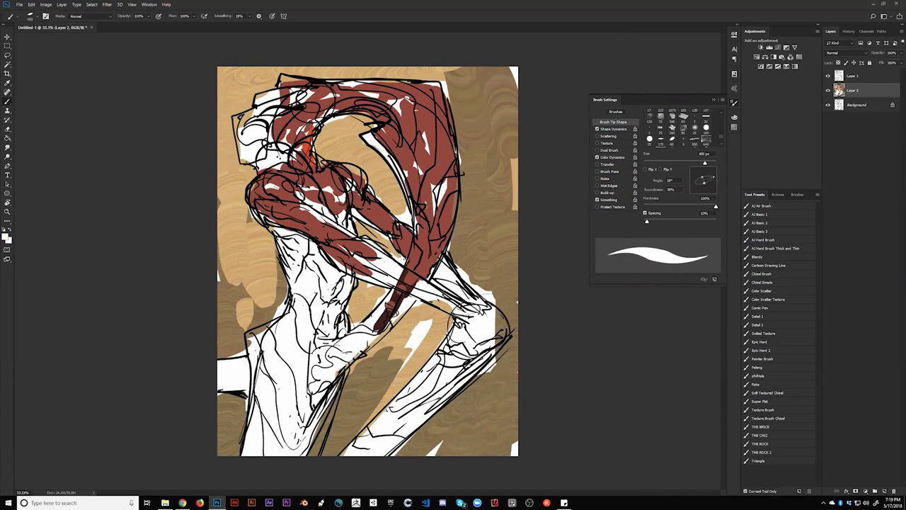
left_click(438, 177, "alt")
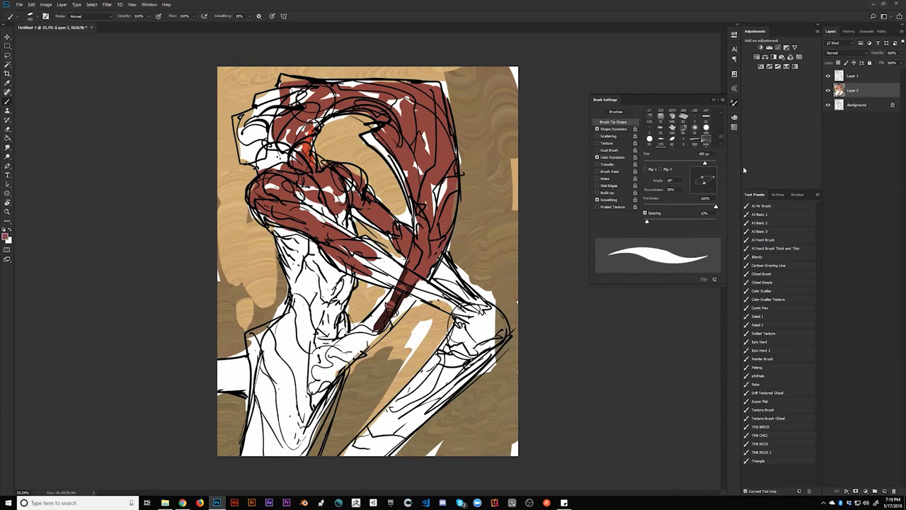
left_click(735, 118)
left_click_drag(697, 151, 700, 139)
mouse_move(438, 204)
left_mouse_down()
mouse_move(418, 271)
mouse_move(434, 149)
mouse_move(427, 159)
mouse_move(403, 130)
mouse_move(442, 168)
left_mouse_up()
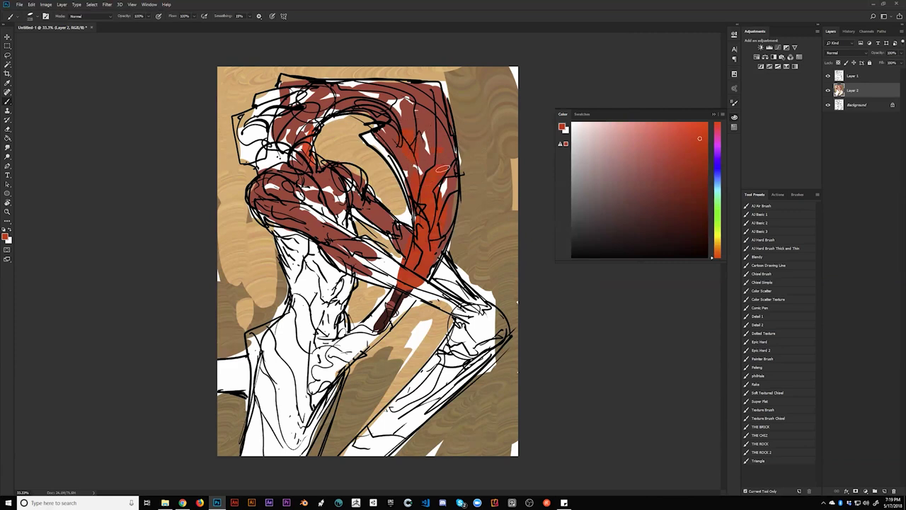
Step: Paint bright red over the crossed arms, neck, head and inner arch, plus a patch at the ribs
left_click_drag(350, 248, 365, 264)
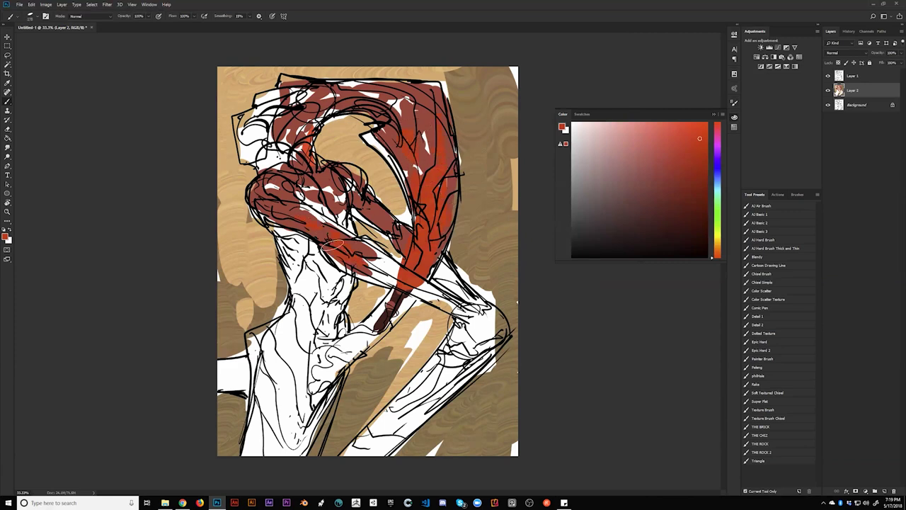
mouse_move(380, 220)
left_mouse_down()
mouse_move(342, 183)
mouse_move(307, 201)
left_mouse_up()
mouse_move(305, 150)
left_mouse_down()
mouse_move(298, 146)
mouse_move(322, 106)
mouse_move(273, 116)
mouse_move(309, 98)
left_mouse_up()
left_click_drag(269, 142, 257, 150)
mouse_move(344, 102)
left_mouse_down()
mouse_move(352, 103)
mouse_move(337, 113)
mouse_move(393, 132)
mouse_move(376, 139)
mouse_move(393, 150)
mouse_move(422, 202)
mouse_move(407, 180)
left_mouse_up()
mouse_move(349, 287)
left_mouse_down()
mouse_move(301, 240)
mouse_move(327, 287)
left_mouse_up()
Step: Block in the torso, hips and thighs with a pale greyish lilac
left_click(588, 151)
mouse_move(298, 265)
left_mouse_down()
mouse_move(311, 280)
mouse_move(291, 233)
mouse_move(322, 312)
mouse_move(291, 259)
mouse_move(308, 322)
mouse_move(333, 290)
mouse_move(338, 319)
mouse_move(283, 347)
left_mouse_up()
mouse_move(290, 309)
left_mouse_down()
mouse_move(273, 326)
mouse_move(273, 403)
mouse_move(248, 418)
mouse_move(272, 453)
mouse_move(305, 425)
mouse_move(368, 319)
mouse_move(407, 287)
mouse_move(383, 326)
left_mouse_up()
Step: Extend the sampled dark maroon around the rear wrist and repaint the foreground forearm in off-white
left_click(396, 313, "alt")
left_click_drag(406, 296, 368, 332)
left_click_drag(414, 259, 435, 250)
left_click(374, 286, "alt")
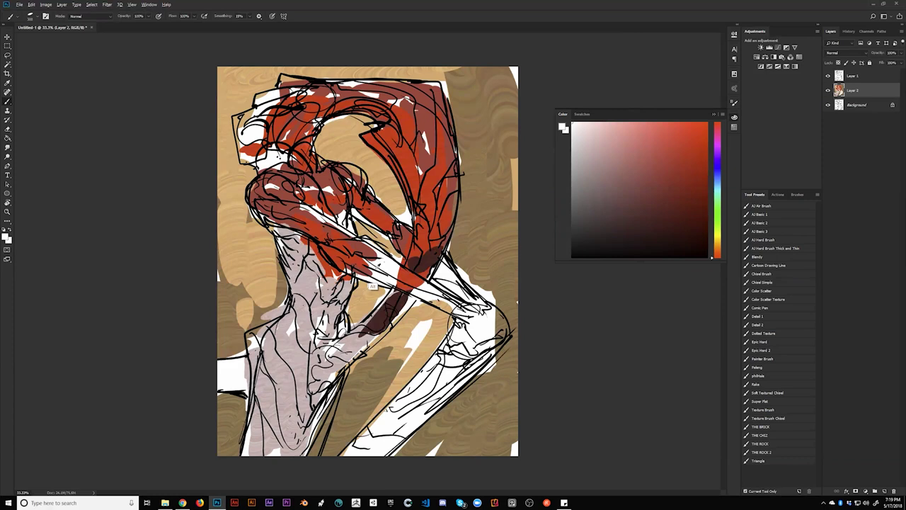
left_click_drag(403, 284, 389, 262)
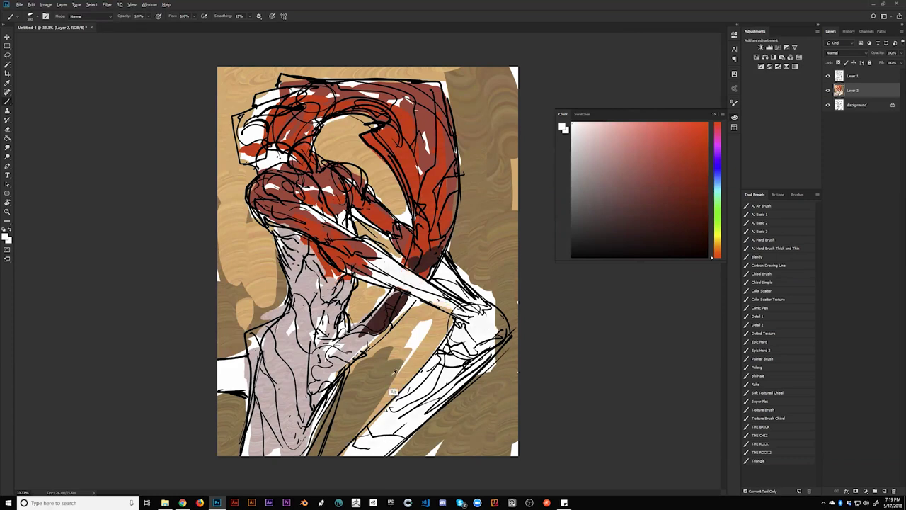
Step: Mix a darker brown from the background colour and paint shadow patches below the foreground limb
left_click(394, 391, "alt")
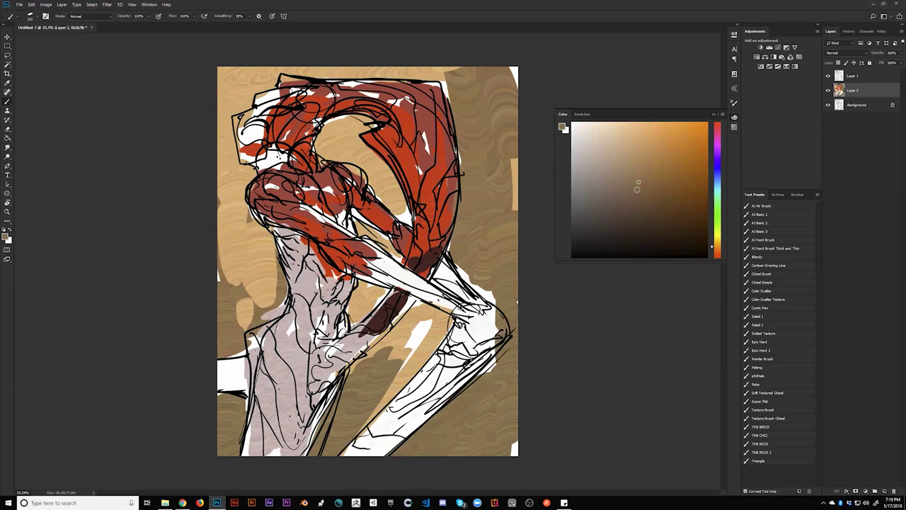
left_click(655, 195)
left_click_drag(431, 433, 483, 418)
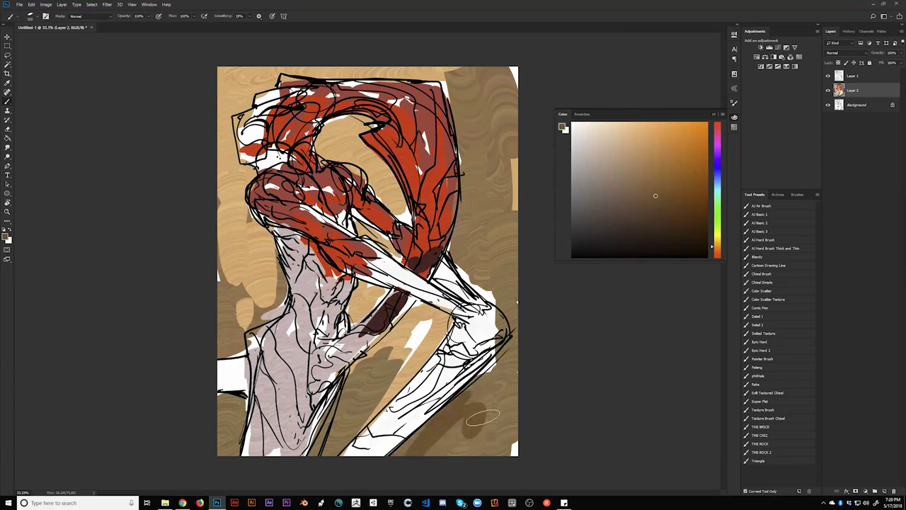
Step: Switch to full-screen view with the interface hidden
key("f")
key("Tab")
key("f")
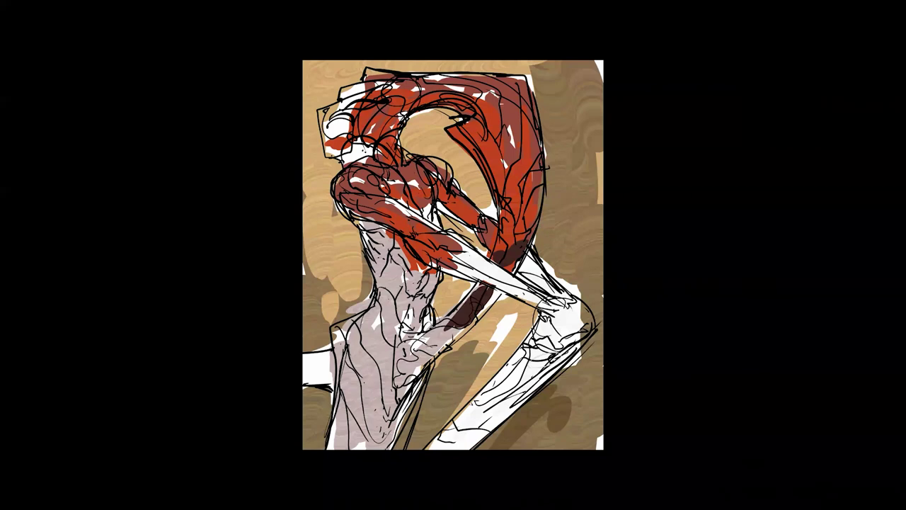
Step: Fade the Multiply line-art layer by lowering its fill
mouse_move(905, 107)
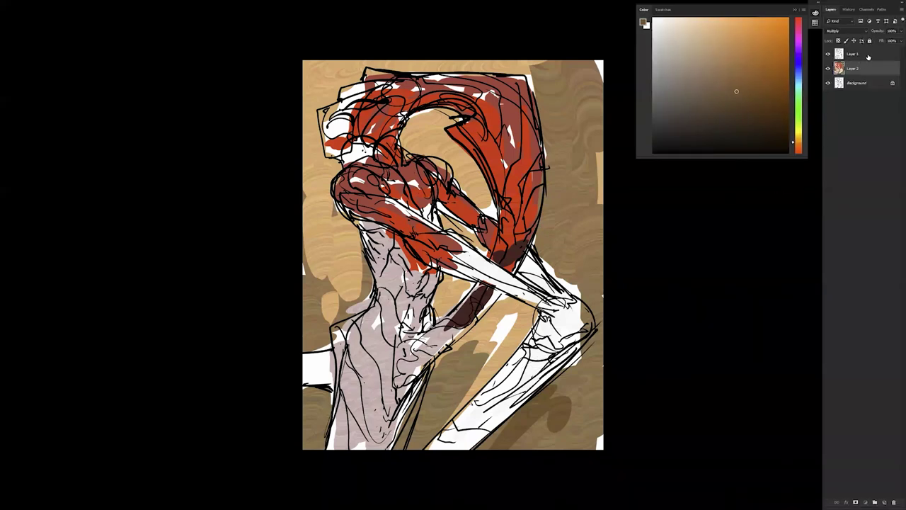
left_click(865, 59)
key("shift+alt+m")
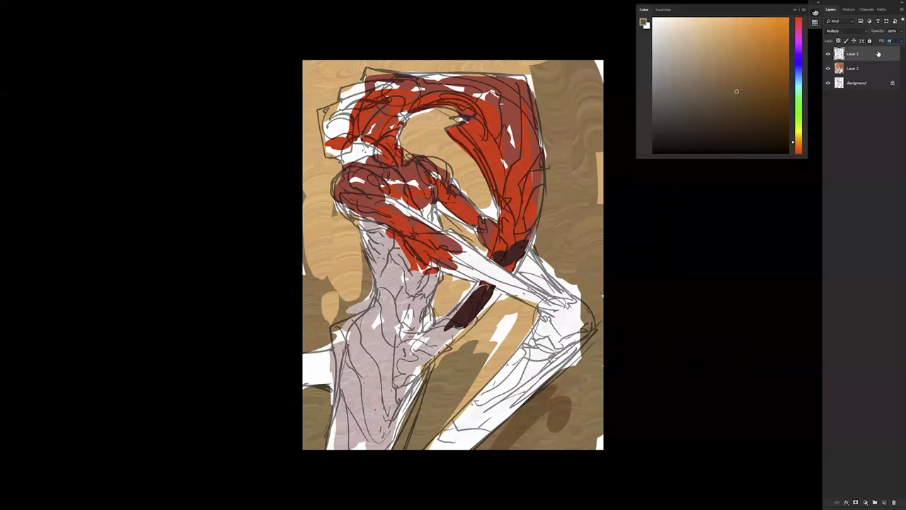
Step: Return to the colour layer and add dark brown patches around the elbow, legs and hips in the background
left_click(869, 69)
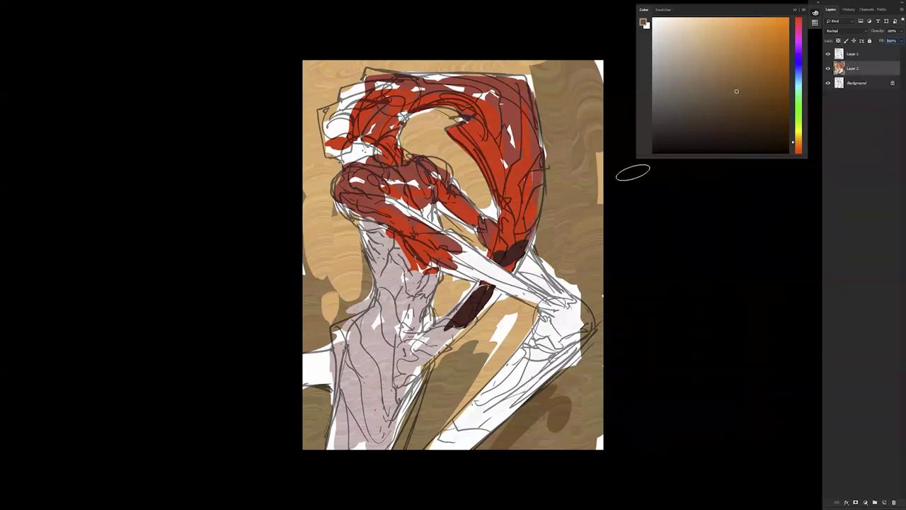
mouse_move(547, 404)
left_mouse_down()
mouse_move(484, 458)
mouse_move(504, 435)
left_mouse_up()
mouse_move(441, 399)
left_mouse_down()
mouse_move(429, 434)
mouse_move(423, 419)
mouse_move(399, 457)
left_mouse_up()
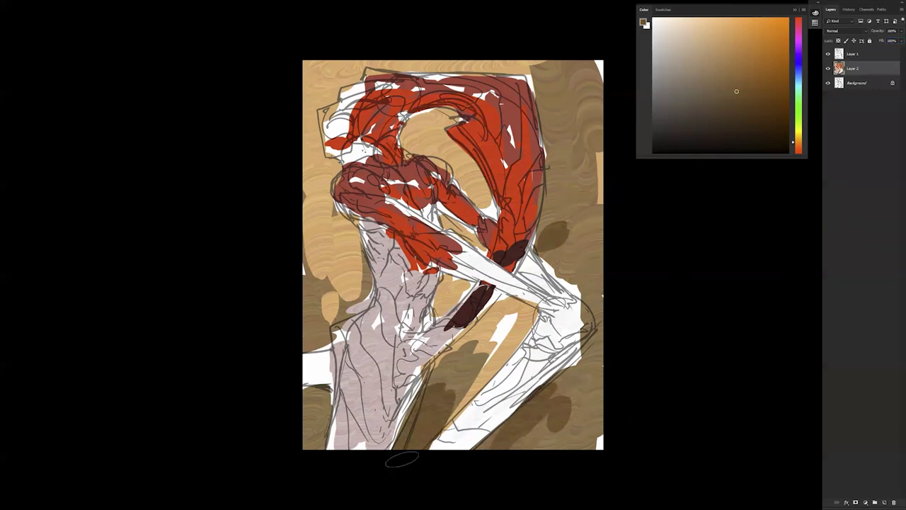
mouse_move(314, 413)
left_mouse_down()
mouse_move(310, 433)
mouse_move(318, 413)
left_mouse_up()
mouse_move(310, 316)
left_mouse_down()
mouse_move(323, 321)
mouse_move(315, 340)
mouse_move(291, 324)
mouse_move(305, 303)
left_mouse_up()
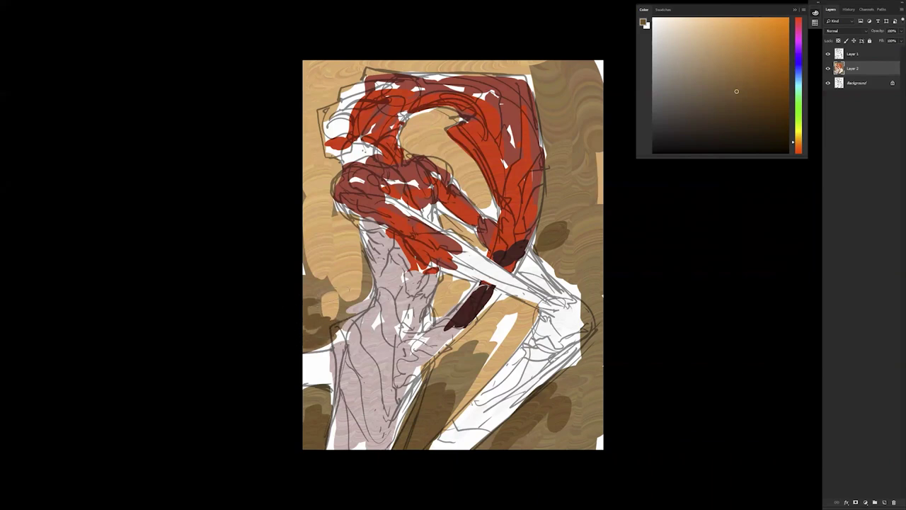
Step: Paint lighter tan strokes over the background beside the torso, inside the arm's arch and behind the rear arm
left_click(330, 269, "alt")
left_click_drag(318, 243, 301, 247)
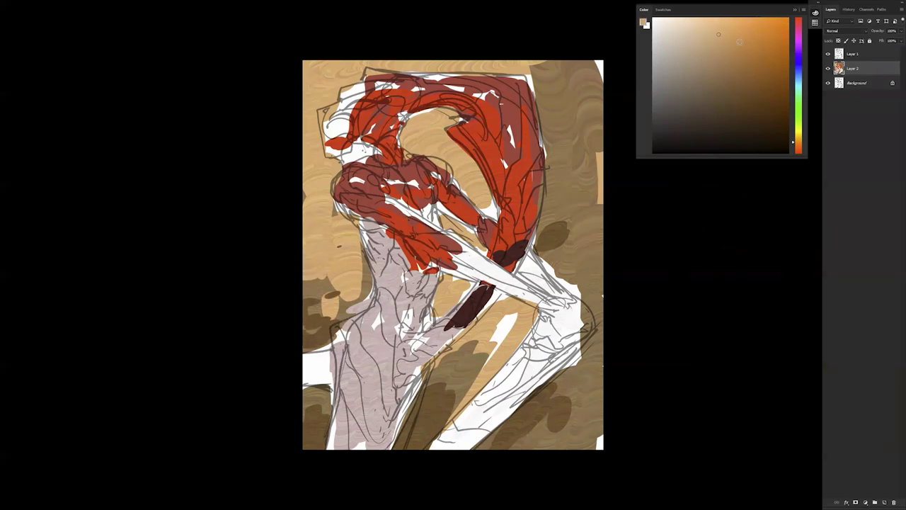
mouse_move(308, 244)
left_mouse_down()
mouse_move(332, 226)
mouse_move(305, 117)
left_mouse_up()
mouse_move(418, 125)
left_mouse_down()
mouse_move(424, 140)
mouse_move(478, 177)
left_mouse_up()
mouse_move(519, 59)
left_mouse_down()
mouse_move(566, 64)
mouse_move(552, 92)
mouse_move(569, 106)
mouse_move(584, 205)
left_mouse_up()
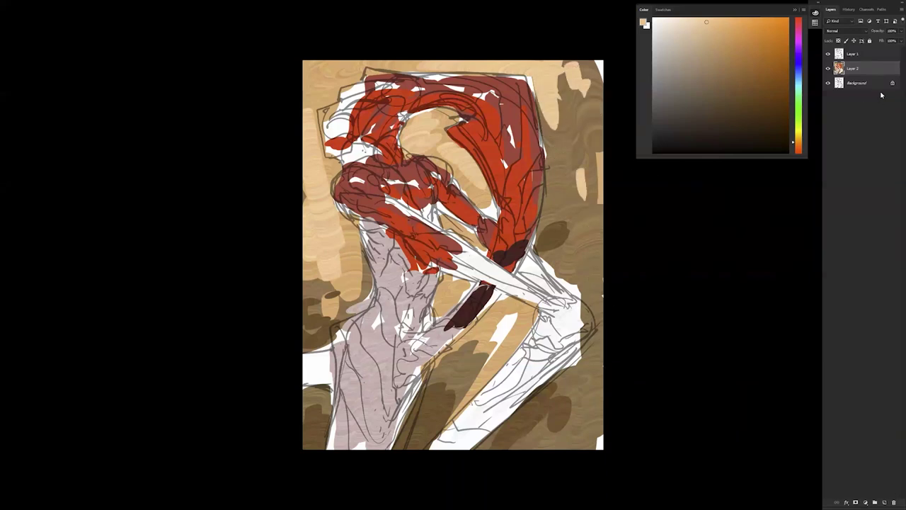
Step: Shade the torso beneath the crossed arm with dark reddish brown and undo the last strokes
left_click(398, 237, "alt")
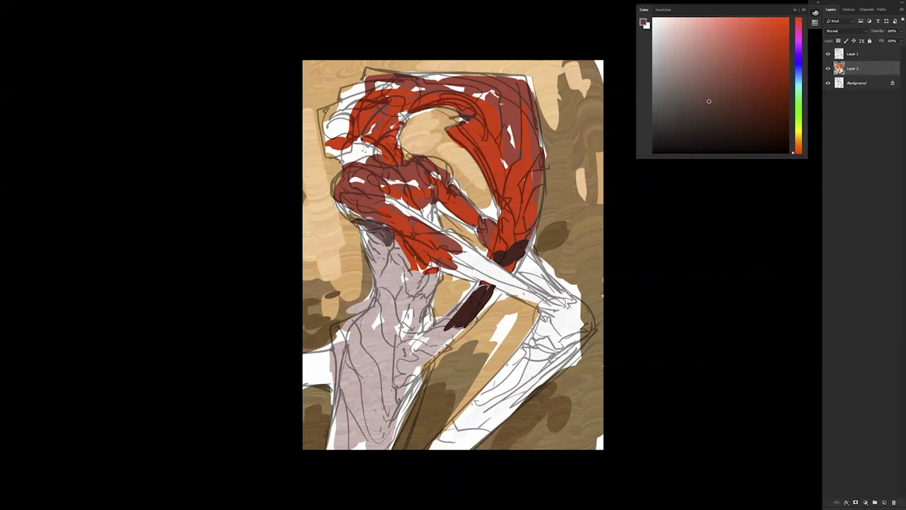
left_click_drag(420, 277, 420, 296)
mouse_move(417, 278)
left_mouse_down()
mouse_move(407, 301)
mouse_move(414, 323)
left_mouse_up()
key("ctrl+z")
key("ctrl+z")
key("ctrl+z")
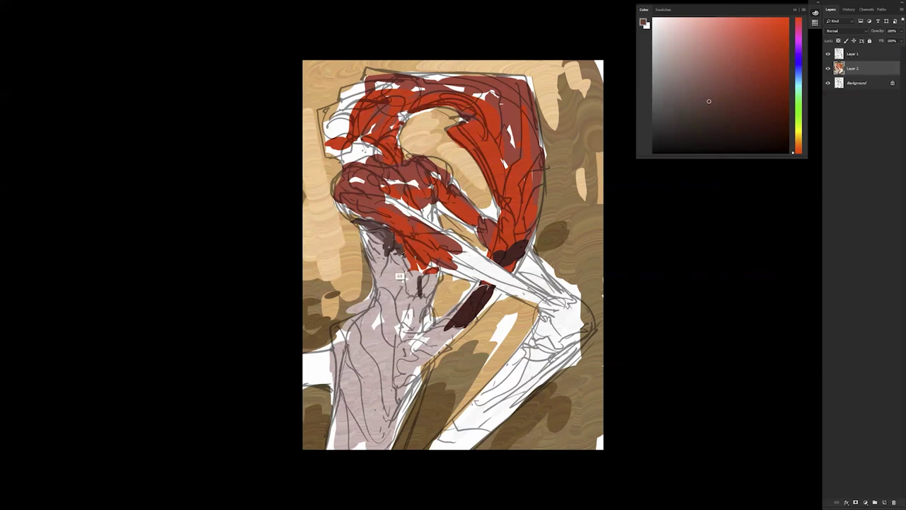
Step: Undo the last stroke and shade the torso beneath the crossed arm with a muted greyish mauve
left_click(400, 270, "alt")
key("ctrl+z")
left_click(689, 78)
mouse_move(392, 234)
left_mouse_down()
mouse_move(387, 248)
mouse_move(395, 248)
left_mouse_up()
mouse_move(409, 279)
left_mouse_down()
mouse_move(416, 274)
mouse_move(414, 322)
mouse_move(393, 315)
left_mouse_up()
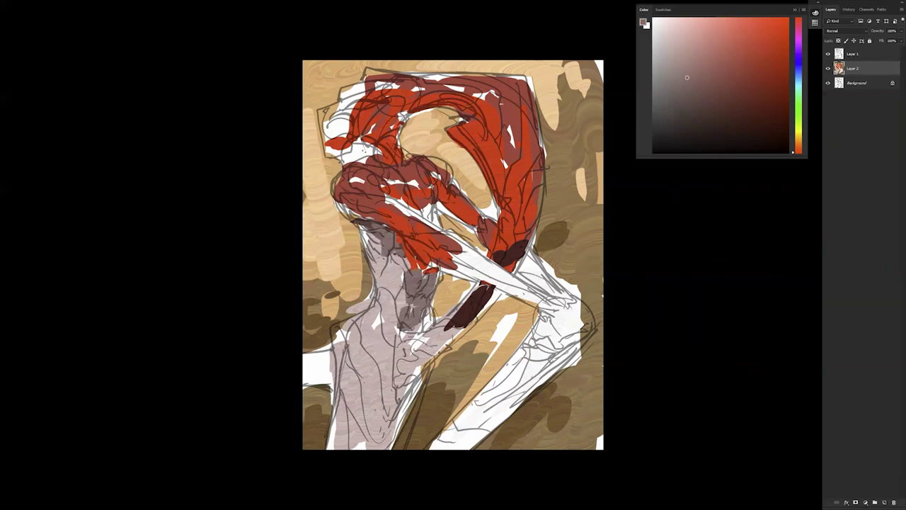
Step: Extend the greyish mauve shading over the hips, groin and thighs in broken strokes
left_click_drag(429, 350, 414, 379)
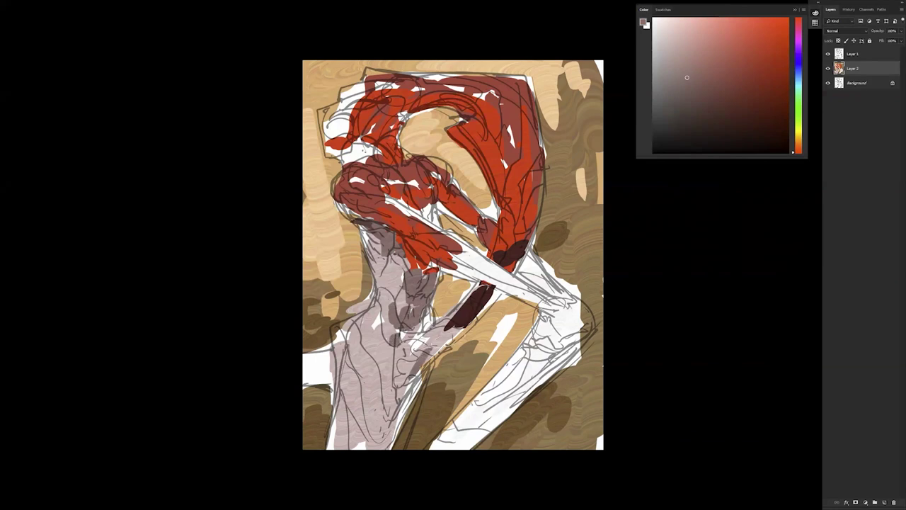
left_click_drag(453, 333, 396, 396)
mouse_move(415, 362)
left_mouse_down()
mouse_move(369, 446)
mouse_move(402, 399)
mouse_move(393, 442)
mouse_move(394, 385)
left_mouse_up()
left_click(390, 354)
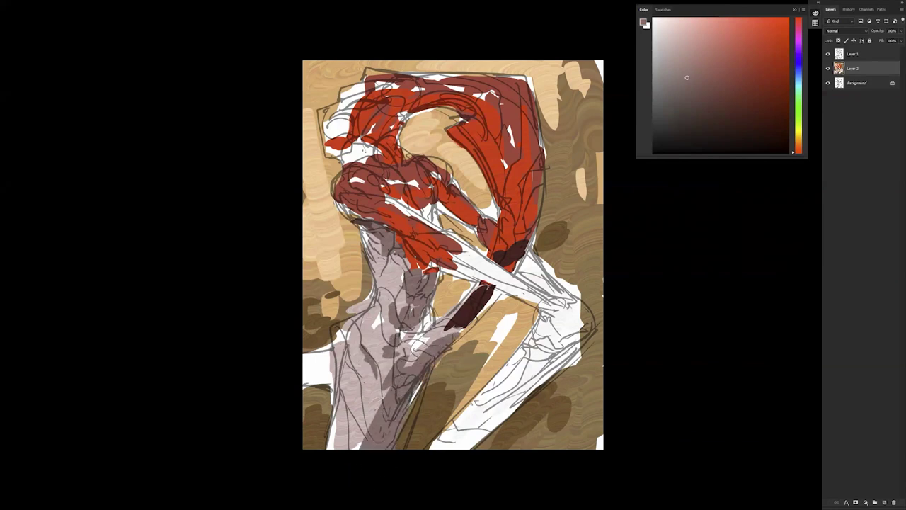
mouse_move(359, 393)
left_mouse_down()
mouse_move(368, 446)
mouse_move(344, 453)
left_mouse_up()
left_click_drag(370, 416, 375, 452)
Step: Sample the dark red and shade the front shoulder, the underside of the crossed arm and the rear arm
left_click(375, 211, "alt")
mouse_move(347, 201)
left_mouse_down()
mouse_move(354, 215)
mouse_move(383, 220)
left_mouse_up()
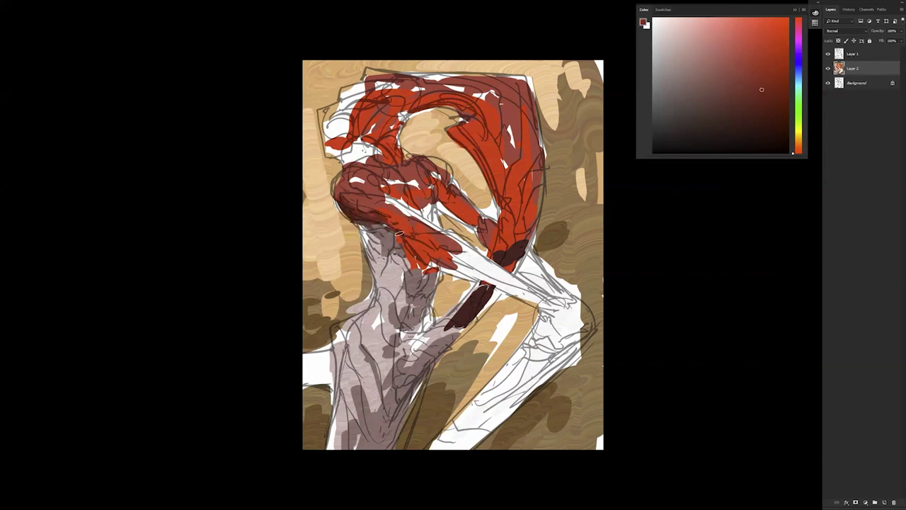
mouse_move(391, 226)
left_mouse_down()
mouse_move(419, 251)
mouse_move(412, 239)
left_mouse_up()
left_click_drag(367, 211, 351, 203)
mouse_move(407, 199)
left_mouse_down()
mouse_move(417, 201)
mouse_move(399, 184)
mouse_move(396, 202)
mouse_move(434, 206)
mouse_move(429, 184)
mouse_move(486, 235)
mouse_move(480, 224)
left_mouse_up()
Step: Check the figure mirrored while adding dark red shadows to the raised arm's inner curve, neck, jaw and upper chest
key("ctrl+shift+h")
mouse_move(429, 115)
left_mouse_down()
mouse_move(475, 93)
mouse_move(427, 105)
mouse_move(421, 126)
mouse_move(401, 129)
mouse_move(411, 155)
mouse_move(488, 100)
mouse_move(510, 106)
mouse_move(508, 124)
mouse_move(497, 105)
mouse_move(517, 107)
mouse_move(515, 99)
mouse_move(519, 133)
left_mouse_up()
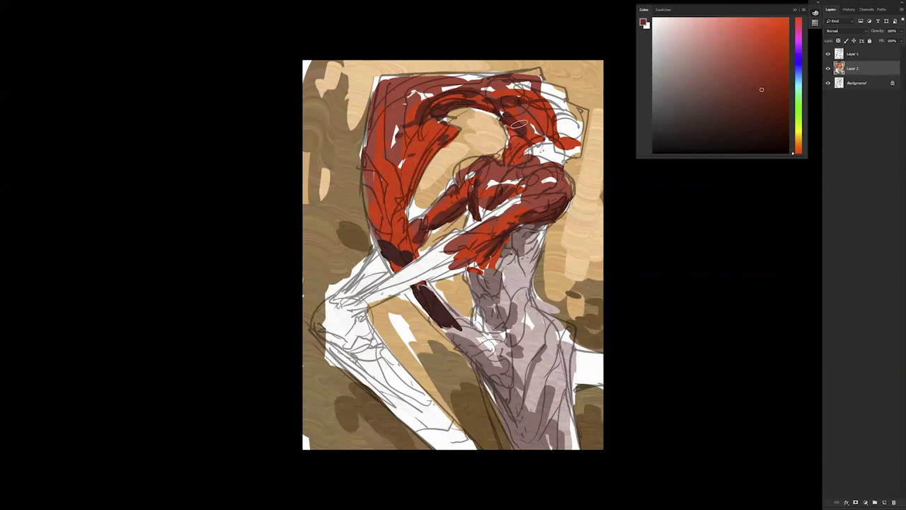
key("ctrl+shift+h")
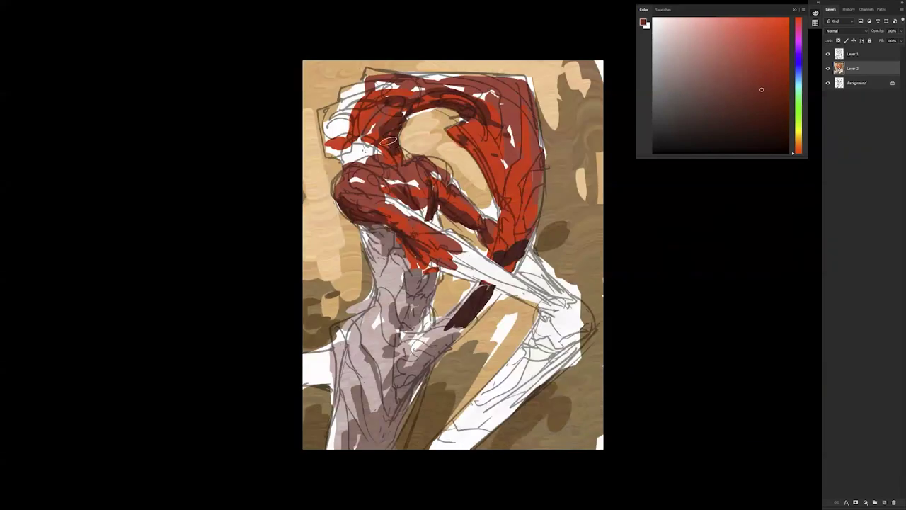
mouse_move(376, 143)
left_mouse_down()
mouse_move(360, 146)
mouse_move(375, 154)
mouse_move(363, 145)
left_mouse_up()
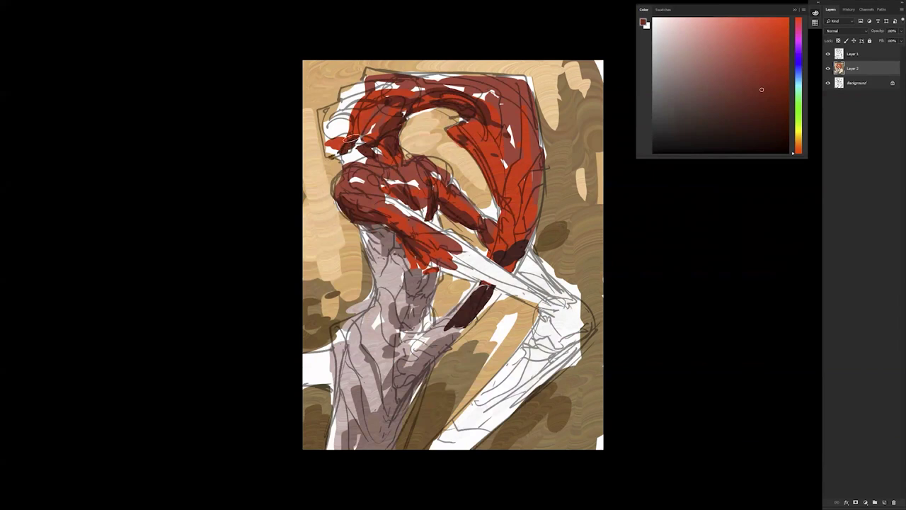
mouse_move(357, 161)
left_mouse_down()
mouse_move(390, 169)
mouse_move(400, 160)
mouse_move(399, 169)
mouse_move(389, 164)
mouse_move(402, 166)
mouse_move(400, 151)
mouse_move(446, 172)
mouse_move(436, 162)
mouse_move(448, 183)
mouse_move(430, 188)
mouse_move(424, 167)
mouse_move(453, 192)
left_mouse_up()
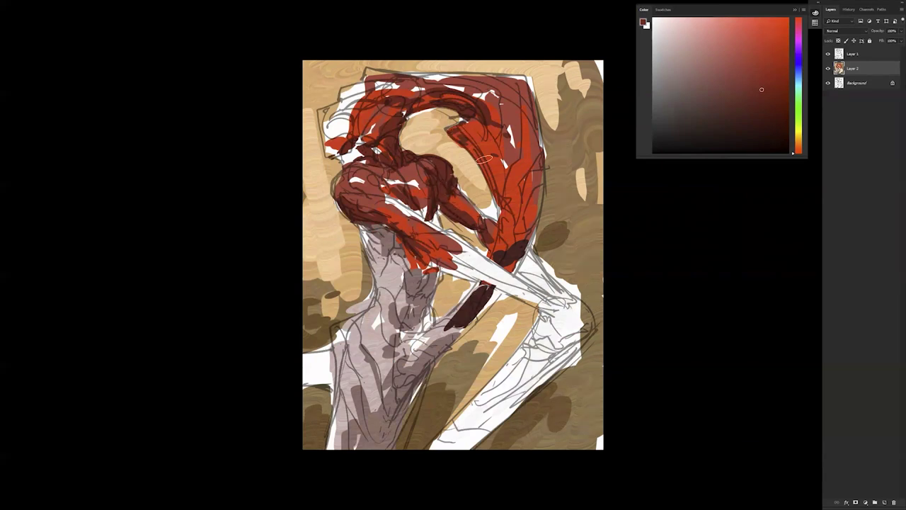
Step: Deepen the raised arm's lower end and the dark form below the crossed arm with dark red and near-black brown
left_click_drag(500, 252, 515, 262)
left_click(735, 119)
left_click(747, 131)
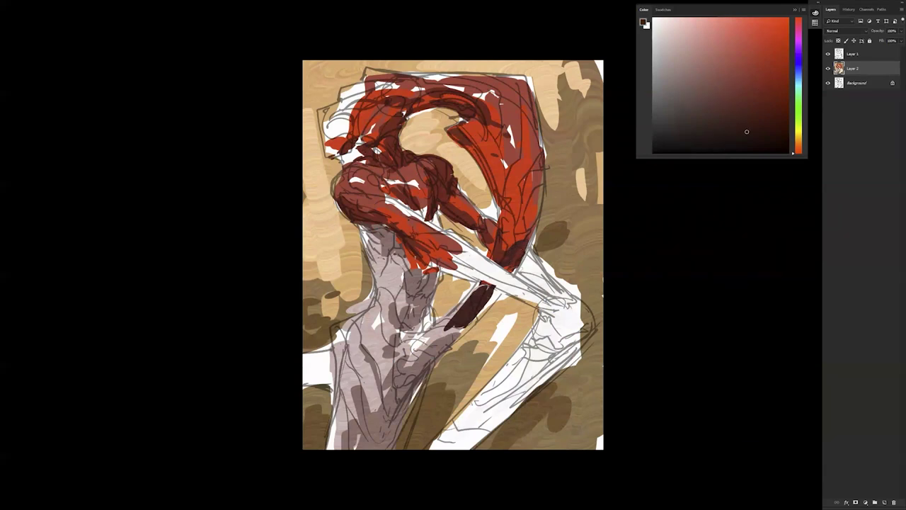
left_click_drag(513, 267, 516, 270)
left_click_drag(531, 239, 524, 261)
mouse_move(485, 293)
left_mouse_down()
mouse_move(480, 285)
mouse_move(497, 295)
mouse_move(484, 310)
left_mouse_up()
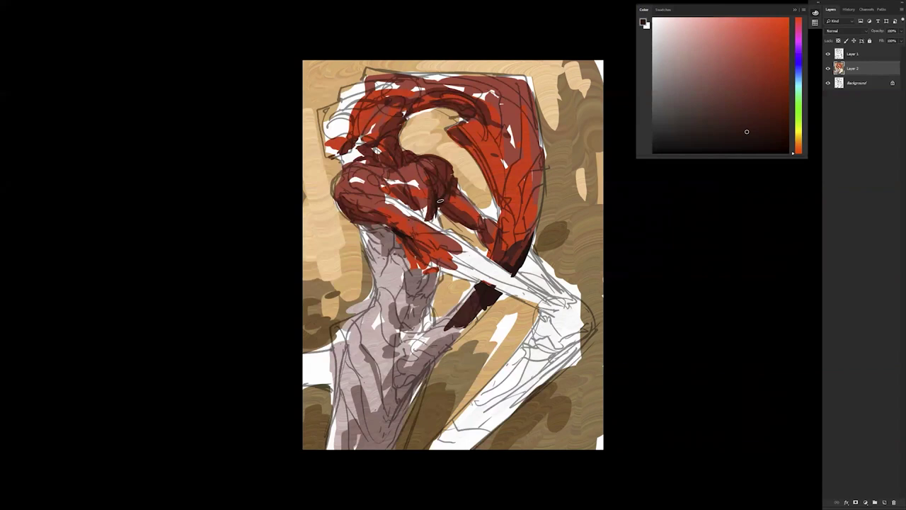
Step: Flip the canvas horizontally and group Layer 1 and Layer 2 together
scroll(465, 231, "down", 3)
key("ctrl+shift+h")
key("ctrl+plus")
key("ctrl+plus")
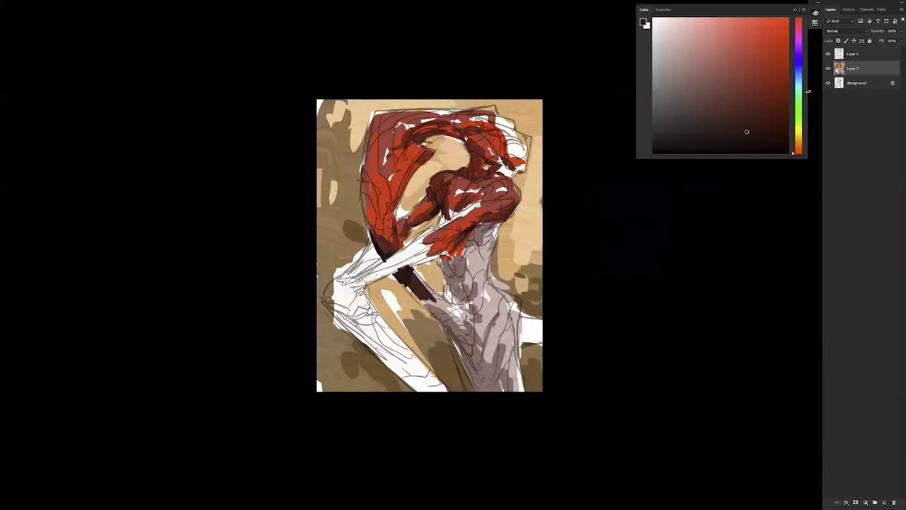
left_click(863, 56)
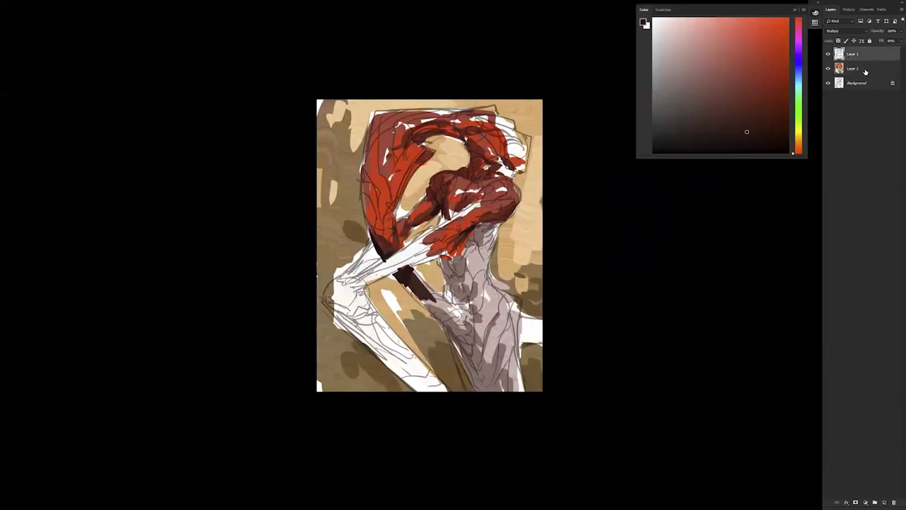
left_click(866, 71, "ctrl")
key("ctrl+g")
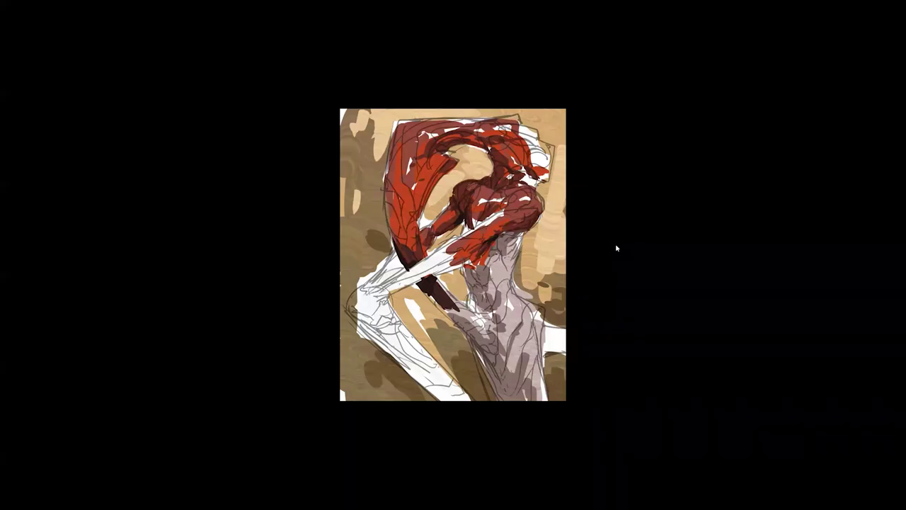
Step: Duplicate Group 1, merge the copy into a single layer and hide the original group
key("f")
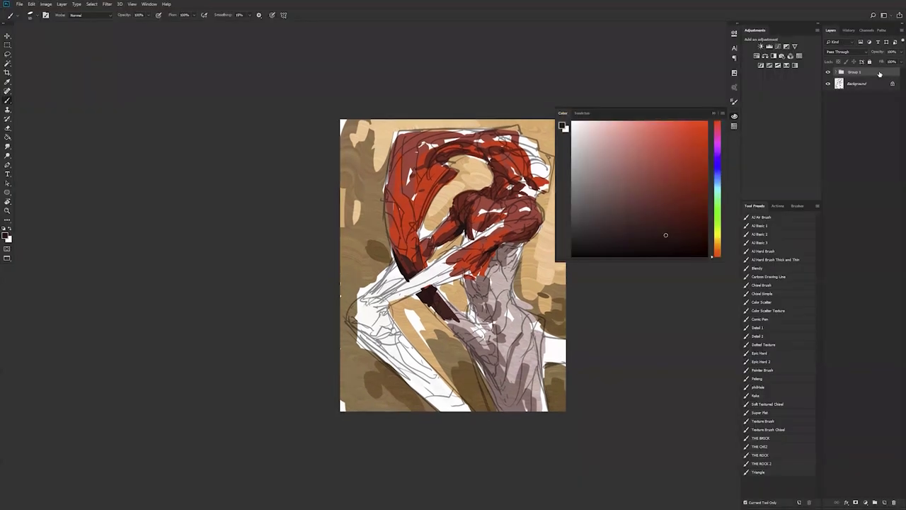
key("ctrl+shift+alt+n")
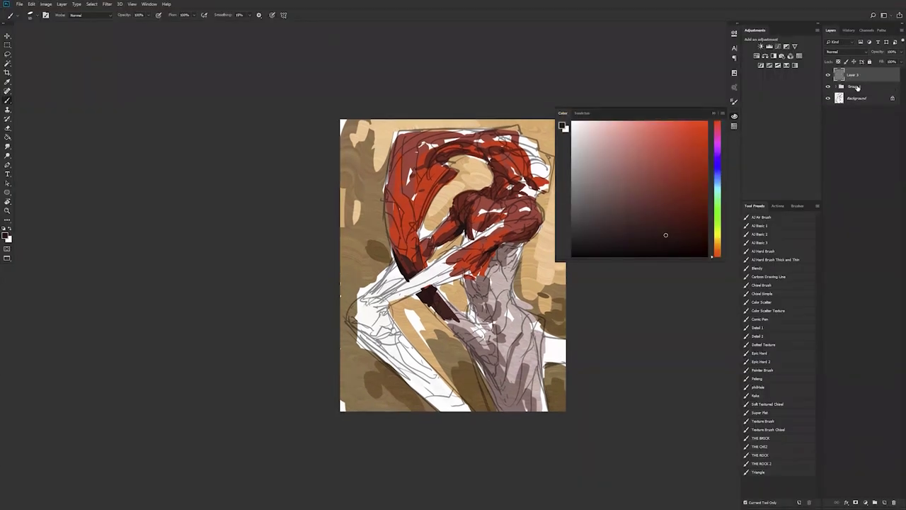
key("ctrl+z")
key("ctrl+j")
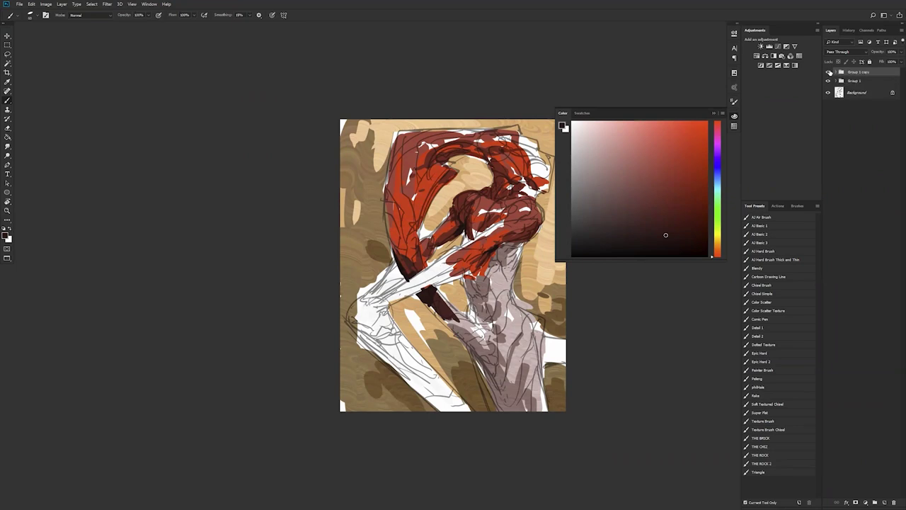
key("ctrl+e")
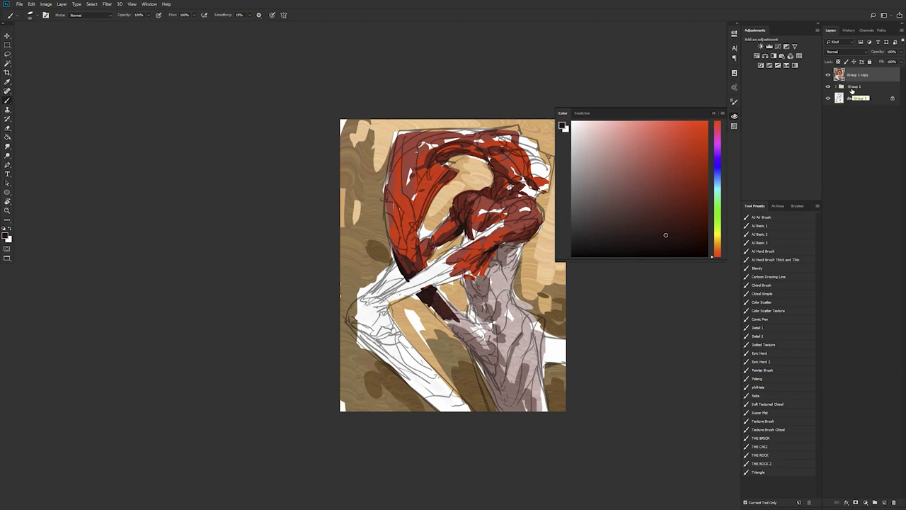
key("f")
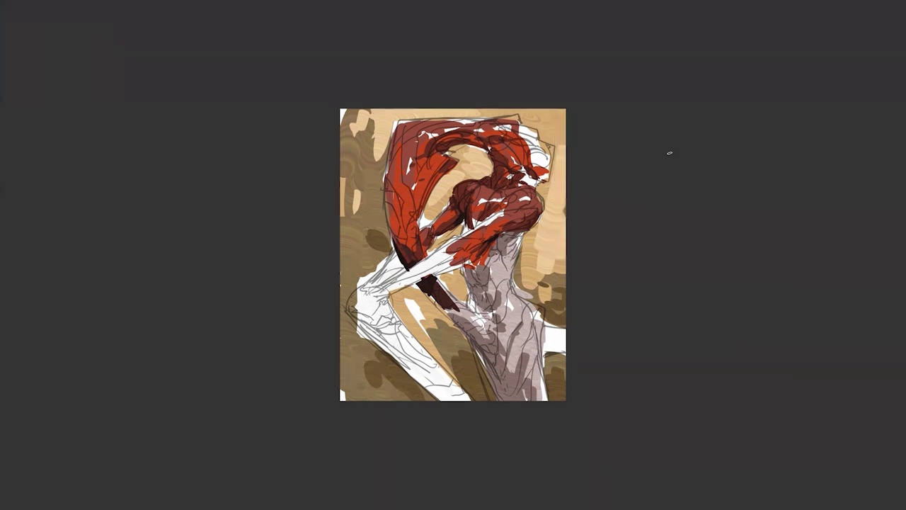
key("f")
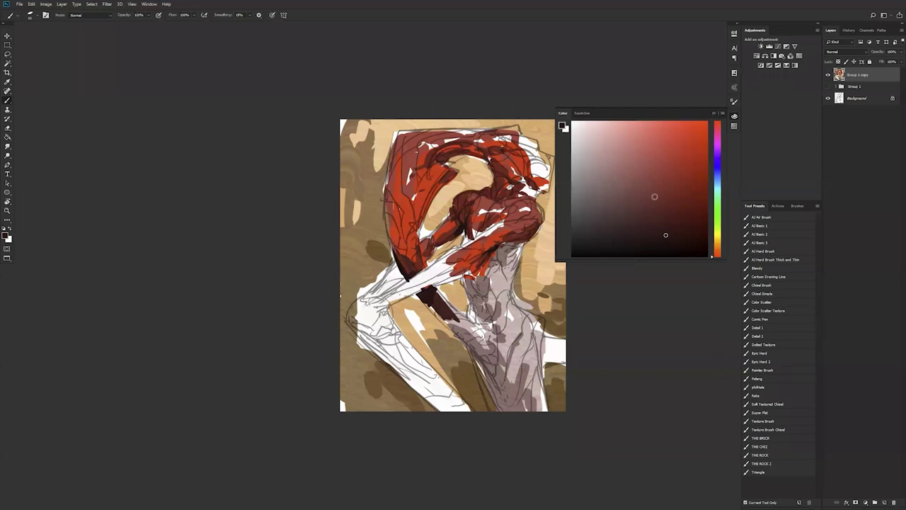
Step: Set up the wet charcoal brush in Vivid Light mode with a light red colour
left_click(684, 161)
left_click(797, 206)
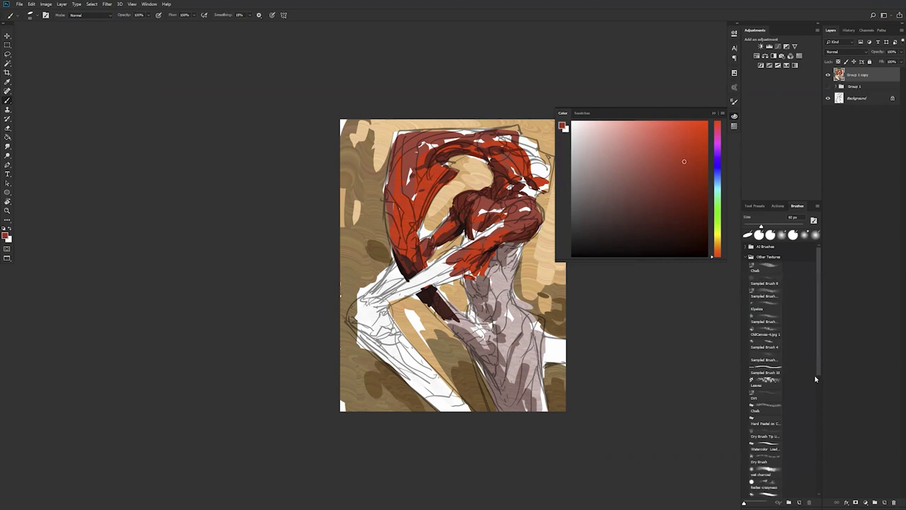
left_click(764, 469)
left_click(650, 123)
left_click(103, 16)
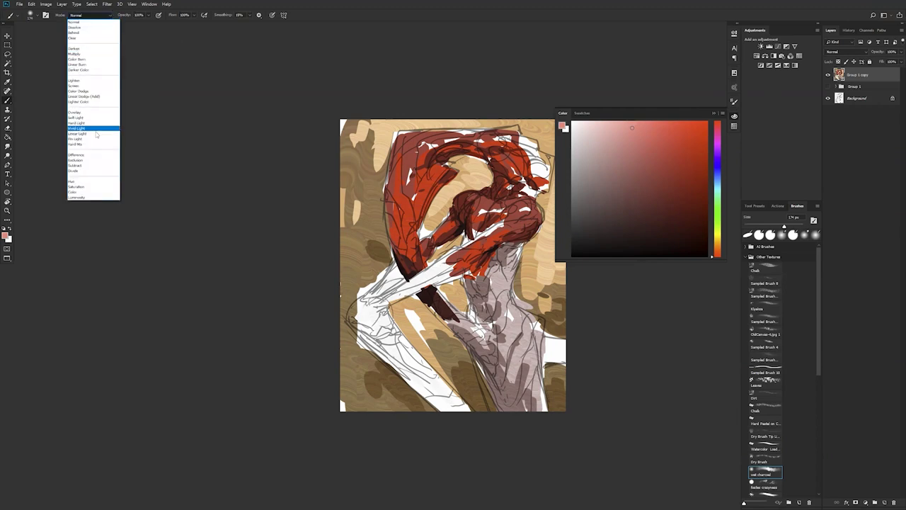
left_click(89, 128)
Step: Undo the light red test stroke and glaze pale yellow highlights over the front shoulder, crossed arm and chest
left_click_drag(528, 212, 438, 262)
key("ctrl+z")
left_click(718, 236)
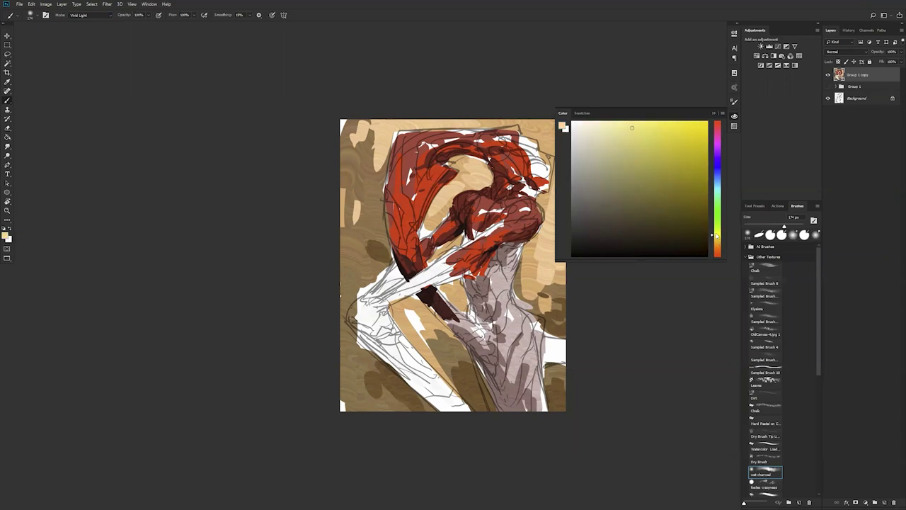
left_click_drag(478, 249, 539, 212)
key("bracketleft")
key("bracketleft")
key("bracketleft")
left_click_drag(472, 204, 524, 199)
key("bracketright")
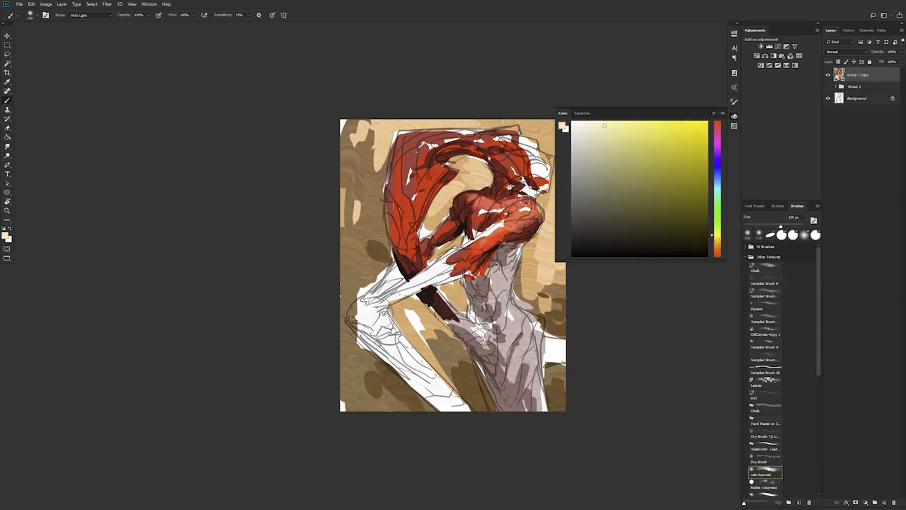
Step: Switch to pale cyan and add cool highlights to the chest and the raised arm's upper bend, undoing unwanted strokes
left_click(717, 185)
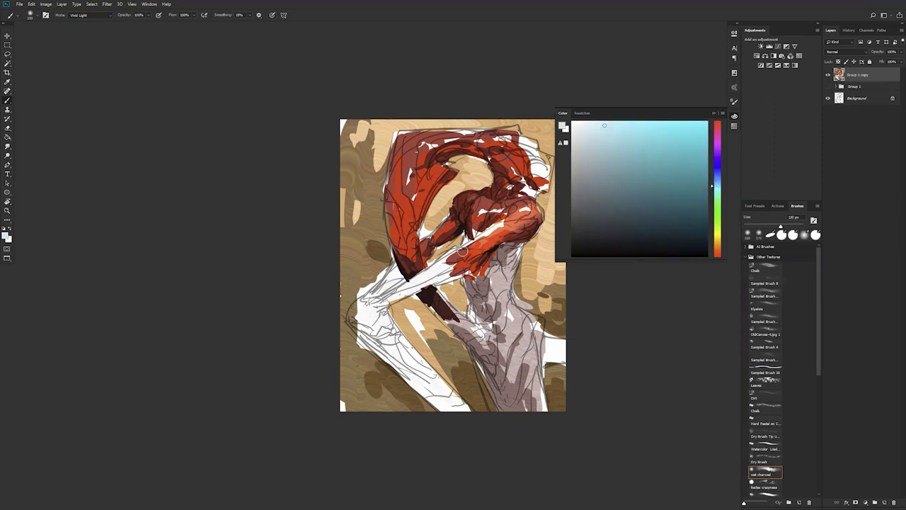
left_click_drag(466, 202, 529, 205)
left_click_drag(474, 206, 491, 218)
key("bracketright")
key("bracketright")
mouse_move(413, 151)
left_mouse_down()
mouse_move(516, 155)
mouse_move(417, 152)
mouse_move(405, 185)
mouse_move(479, 133)
left_mouse_up()
key("ctrl+z")
key("bracketleft")
key("ctrl+z")
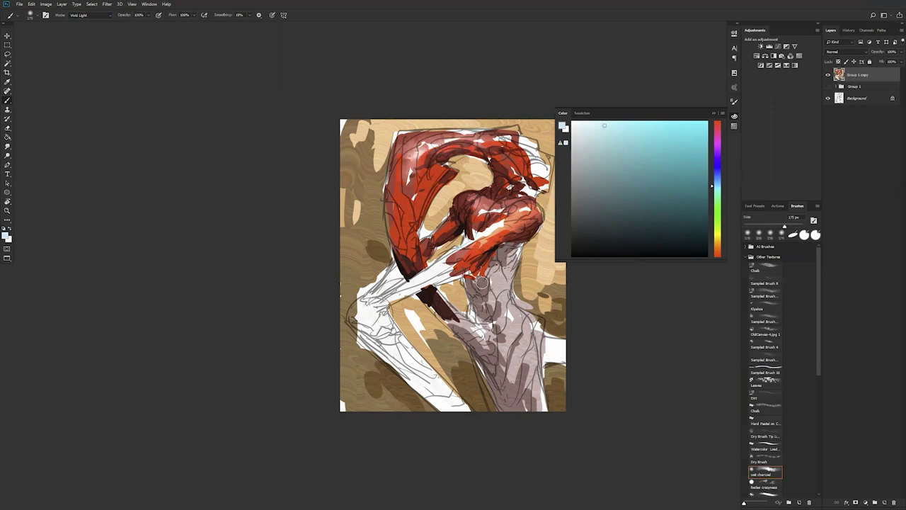
Step: Paint a pale cyan glow over the white joint at the crossed arm's end with a larger brush and mirror the view
key("bracketright")
key("bracketright")
key("bracketright")
key("bracketright")
key("ctrl+z")
mouse_move(391, 277)
left_mouse_down()
mouse_move(366, 317)
mouse_move(374, 316)
left_mouse_up()
key("ctrl+f")
key("f")
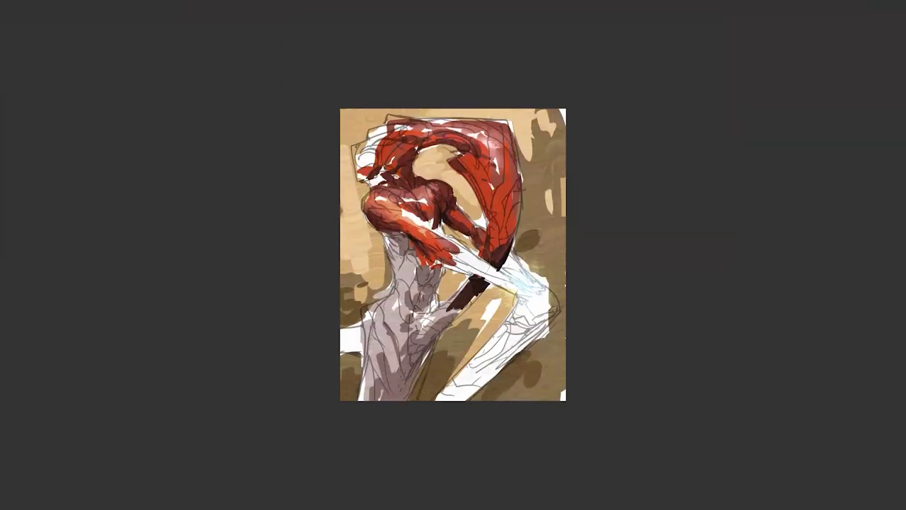
Step: Brighten the background beside the front shoulder and behind the raised arm, undoing the strokes over the figure
left_click_drag(429, 161, 477, 211)
key("ctrl+z")
left_click_drag(343, 201, 356, 245)
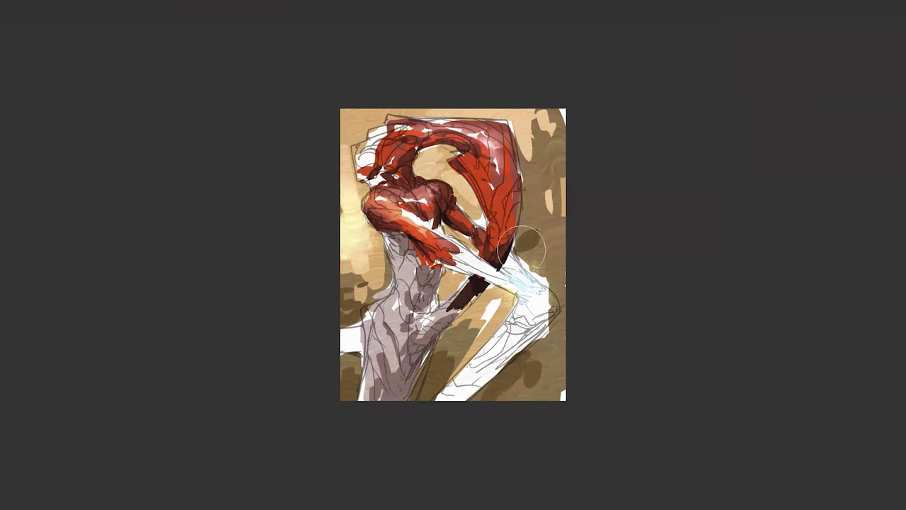
left_click_drag(547, 206, 531, 248)
left_click_drag(418, 250, 398, 301)
key("ctrl+z")
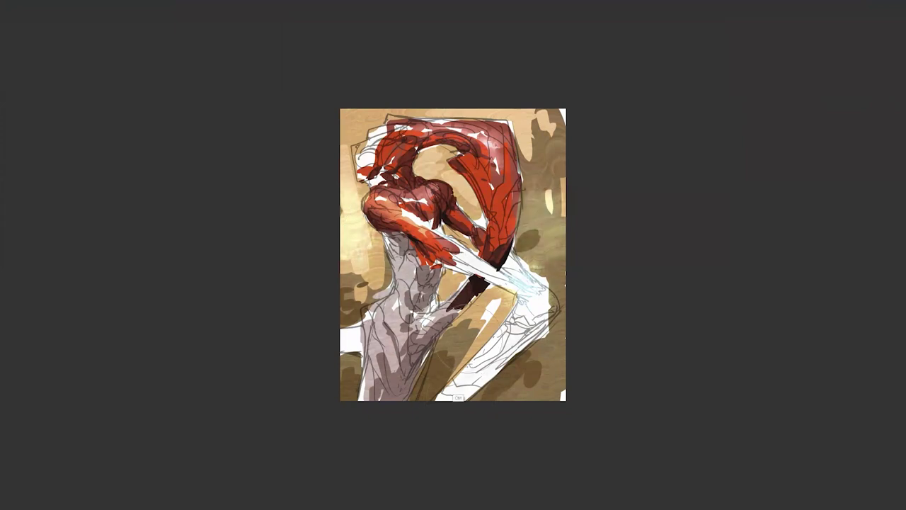
Step: Change the brush mode to Linear Burn, undo a pale test stroke and pick a dark greyish teal
key("f")
key("f")
left_click(107, 17)
left_click(106, 21)
left_click(102, 17)
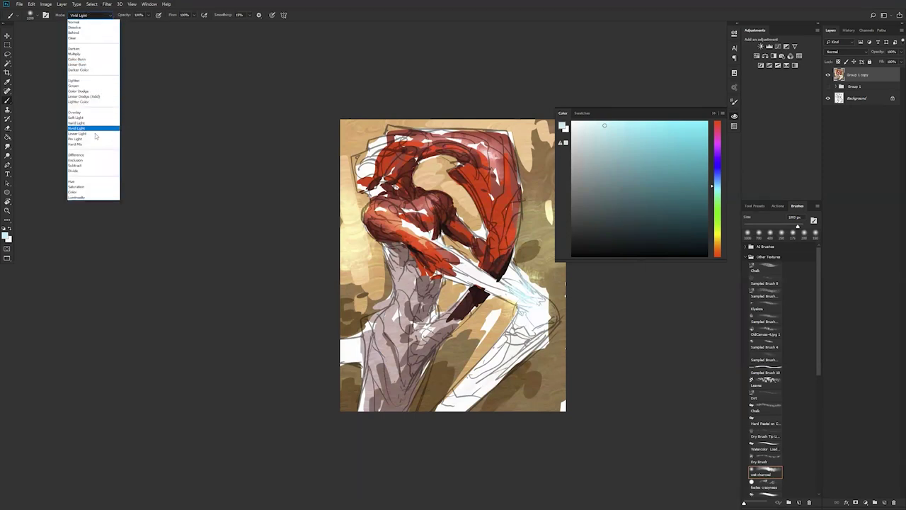
left_click(90, 64)
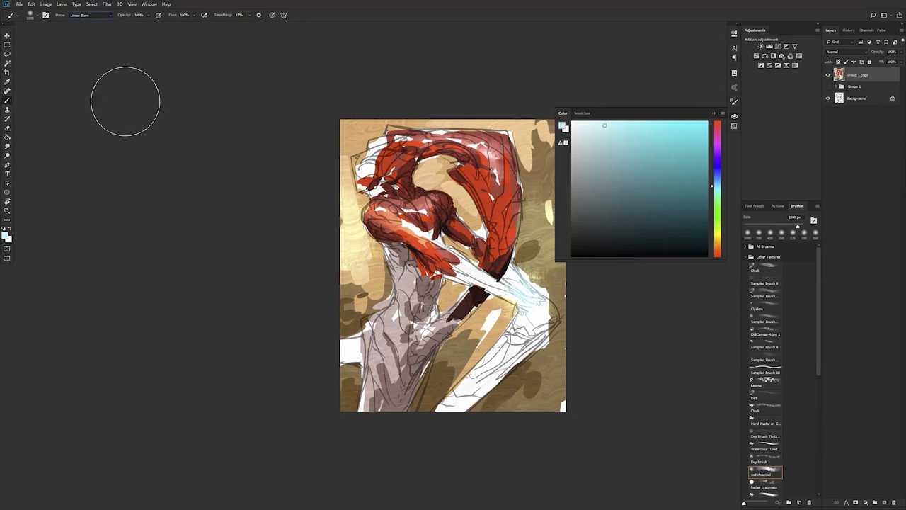
key("bracketleft")
left_click_drag(412, 374, 373, 452)
key("ctrl+z")
left_click(616, 207)
Step: Darken the legs and lower background with broad Linear Burn strokes, undoing the first attempts
mouse_move(380, 413)
left_mouse_down()
mouse_move(396, 407)
mouse_move(439, 327)
left_mouse_up()
key("ctrl+z")
key("bracketright")
key("bracketright")
key("bracketright")
left_click_drag(396, 388, 435, 286)
key("ctrl+z")
left_click_drag(409, 416, 515, 374)
mouse_move(565, 390)
left_mouse_down()
mouse_move(469, 383)
mouse_move(351, 313)
left_mouse_up()
Step: Burn shadows into the torso beneath the crossed arm with a smaller brush and undo the extra side stroke
key("bracketleft")
key("bracketleft")
key("bracketleft")
key("bracketleft")
key("bracketleft")
key("bracketleft")
key("bracketleft")
key("bracketleft")
key("bracketleft")
key("bracketleft")
key("bracketleft")
key("bracketleft")
key("bracketleft")
key("bracketleft")
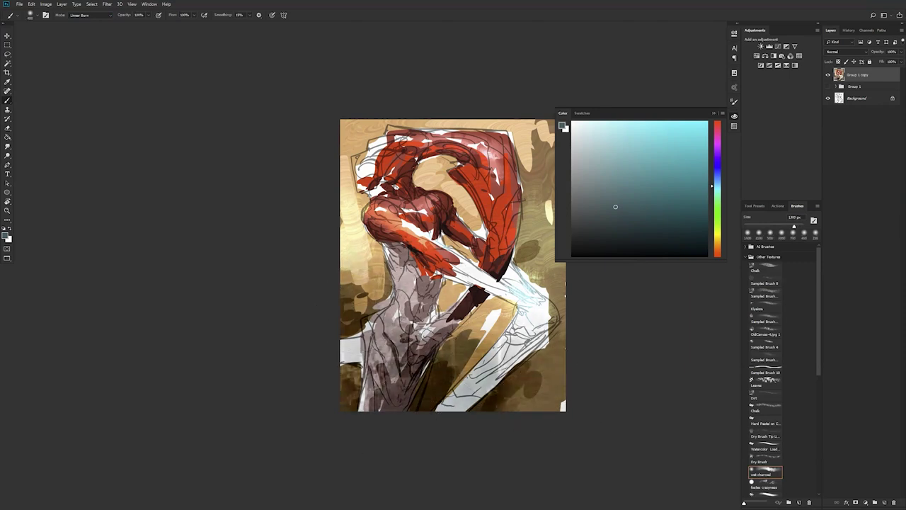
key("bracketright")
mouse_move(417, 269)
left_mouse_down()
mouse_move(439, 284)
mouse_move(411, 347)
mouse_move(404, 284)
left_mouse_up()
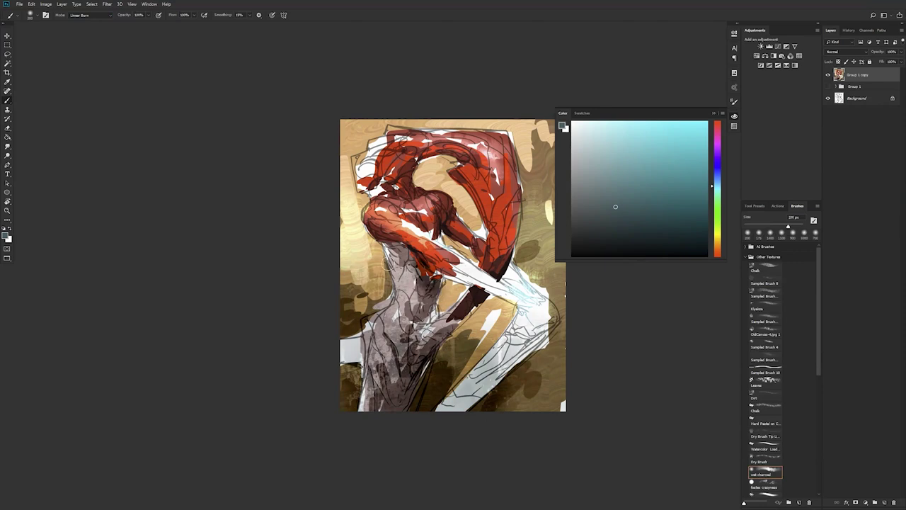
key("bracketleft")
left_click_drag(386, 242, 402, 290)
key("ctrl+z")
Step: Darken the face, neck and raised arm with Linear Burn strokes and undo the last stroke
key("bracketright")
key("bracketright")
key("bracketright")
mouse_move(357, 166)
left_mouse_down()
mouse_move(366, 192)
mouse_move(434, 144)
mouse_move(460, 146)
left_mouse_up()
key("bracketright")
key("bracketright")
mouse_move(459, 177)
left_mouse_down()
mouse_move(498, 242)
mouse_move(513, 154)
mouse_move(504, 252)
left_mouse_up()
key("ctrl+z")
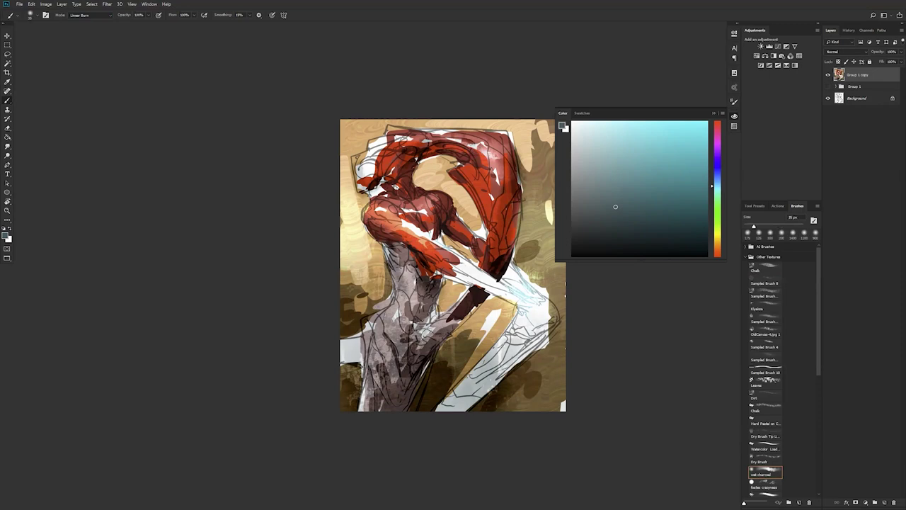
Step: Add a burned shadow across the raised arm's upper bend and flip the canvas horizontally
key("bracketright")
left_click_drag(456, 141, 487, 153)
key("bracketright")
key("ctrl+shift+h")
key("bracketleft")
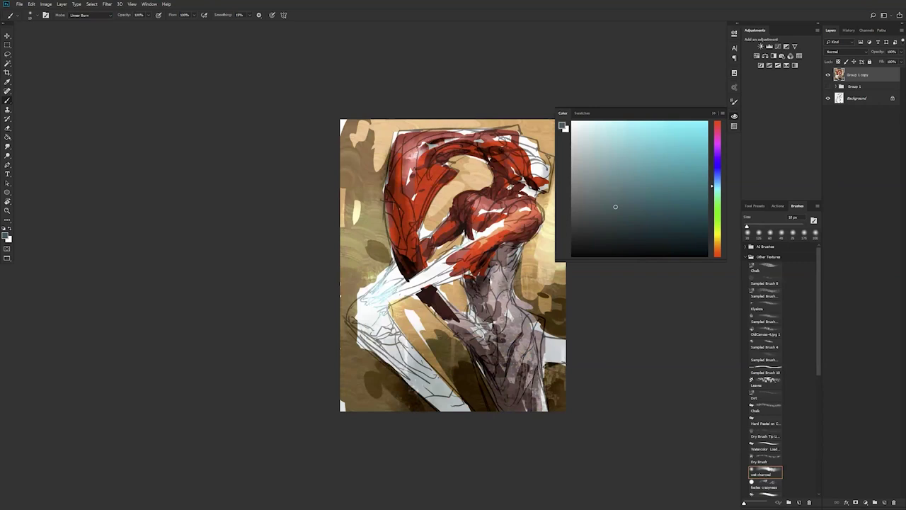
Step: Work Linear Burn strokes beneath the crossed arm and over the chest, undo the unwanted ones, and flip the canvas horizontally
key("bracketright")
key("bracketright")
key("bracketright")
key("bracketright")
key("bracketright")
key("bracketright")
key("bracketright")
key("bracketright")
key("bracketright")
key("f")
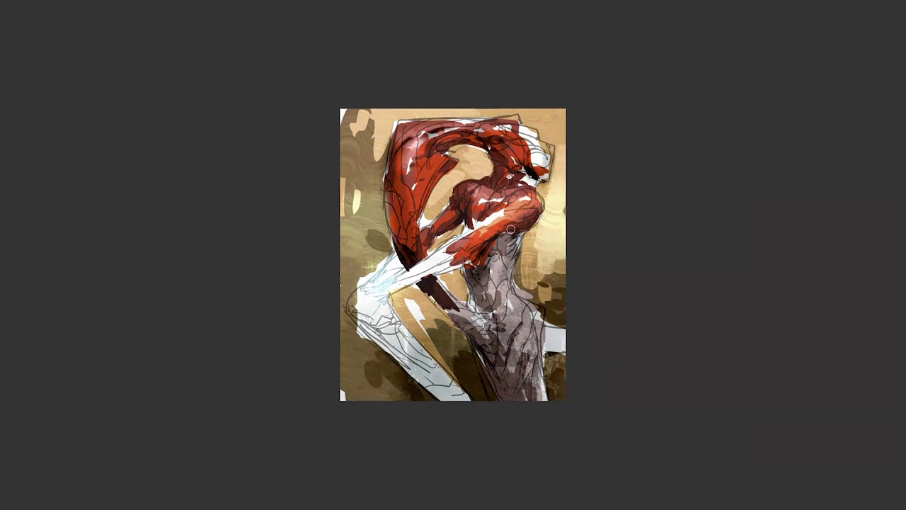
mouse_move(477, 255)
left_mouse_down()
mouse_move(383, 300)
mouse_move(465, 256)
left_mouse_up()
key("ctrl+z")
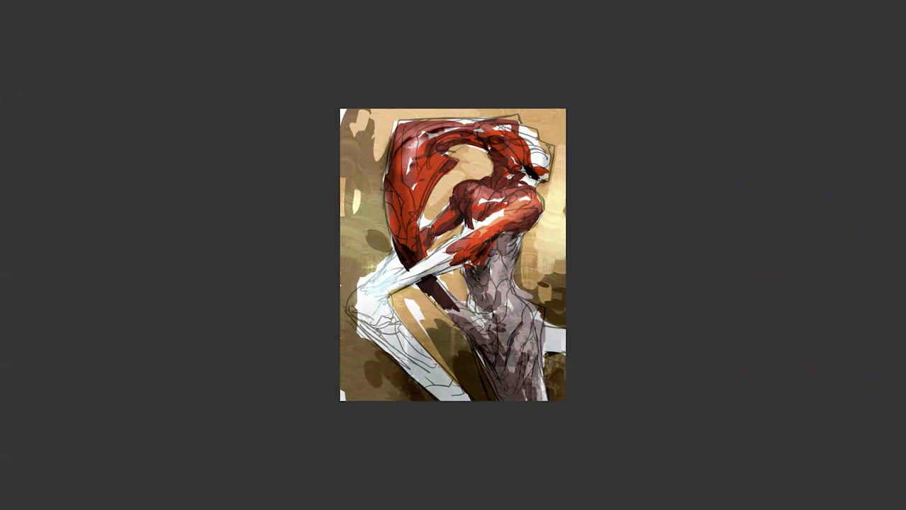
key("ctrl+z")
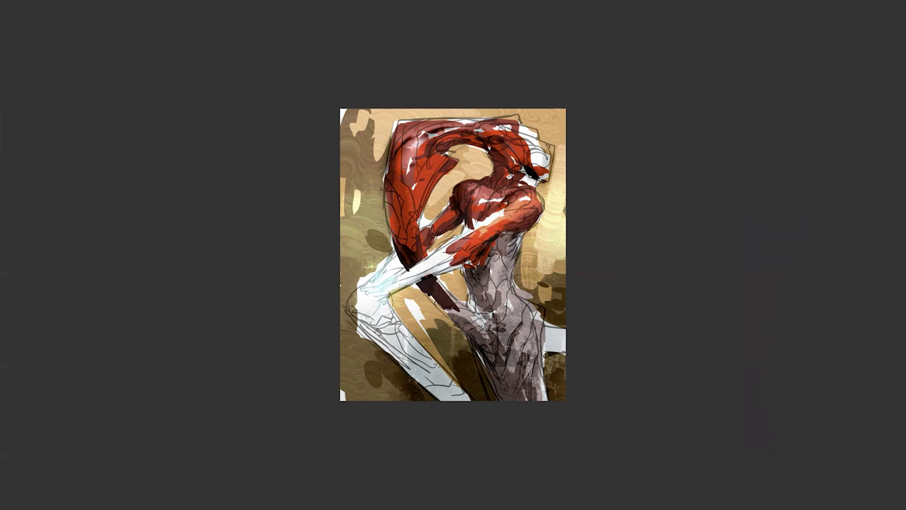
mouse_move(496, 191)
left_mouse_down()
mouse_move(487, 211)
mouse_move(497, 193)
left_mouse_up()
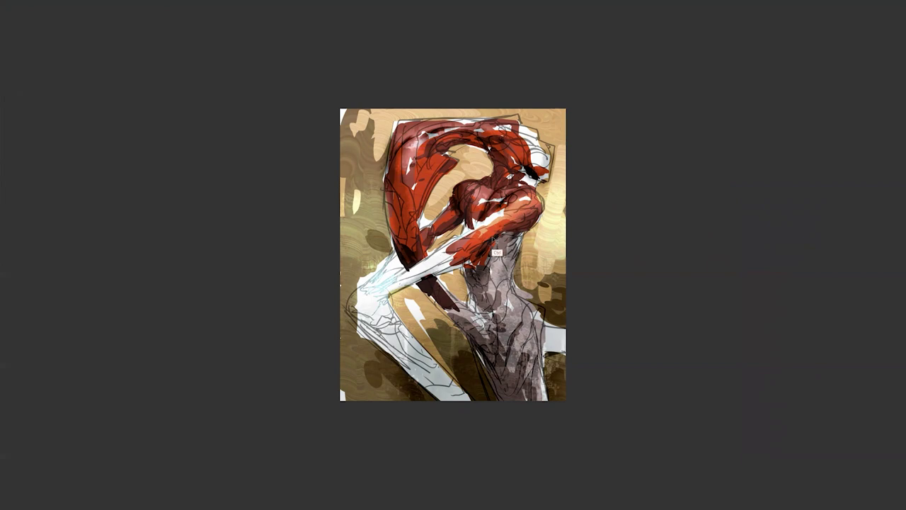
key("m")
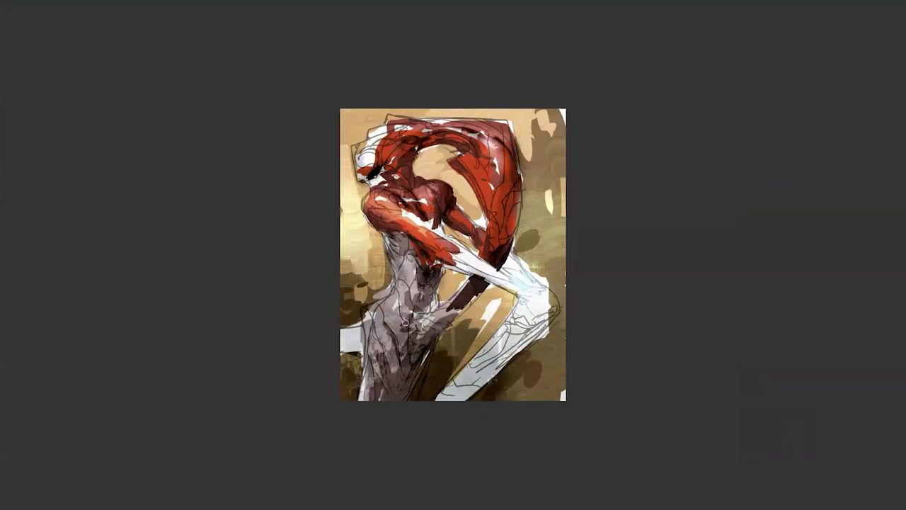
Step: Try Linear Burn strokes on the waist, thigh and pale lower leg, and undo them
left_click_drag(424, 298, 435, 273)
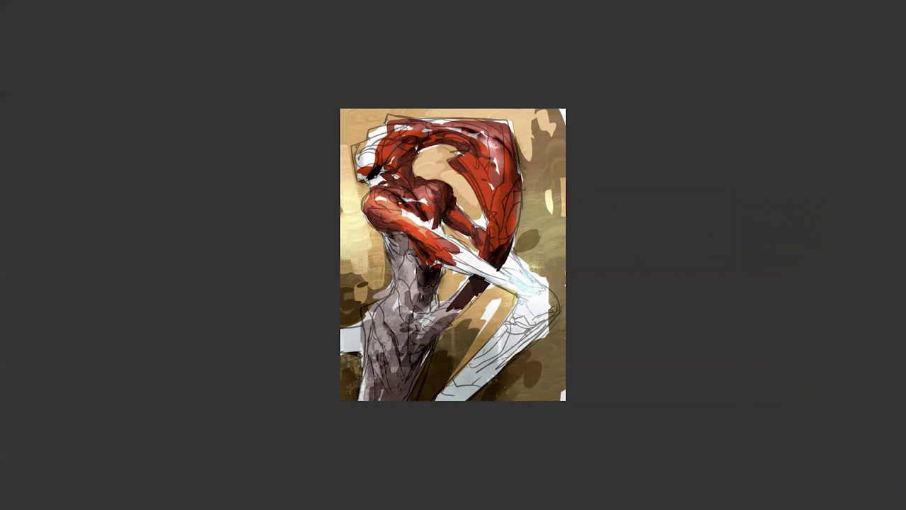
key("ctrl+z")
left_click_drag(467, 300, 418, 360)
left_click_drag(437, 323, 402, 371)
key("ctrl+z")
key("ctrl+z")
left_click_drag(440, 409, 483, 363)
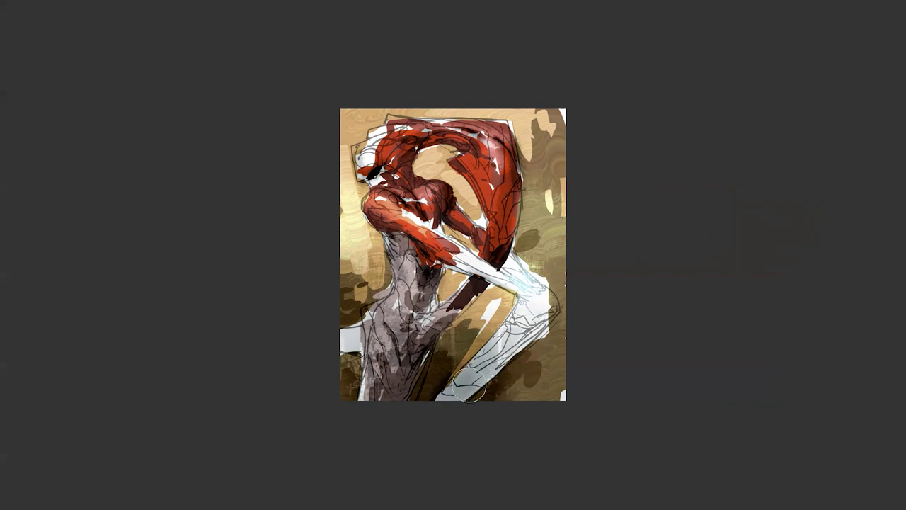
left_click_drag(457, 393, 525, 325)
key("ctrl+alt+z")
key("ctrl+alt+z")
Step: Darken the lower background corner beside the pale leg with a larger Linear Burn brush
key("]")
key("]")
left_click_drag(528, 417, 577, 376)
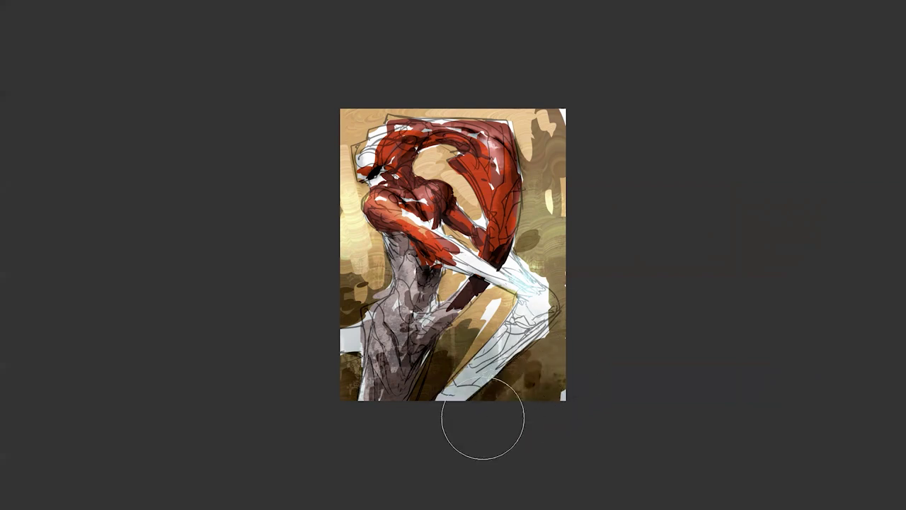
key("f")
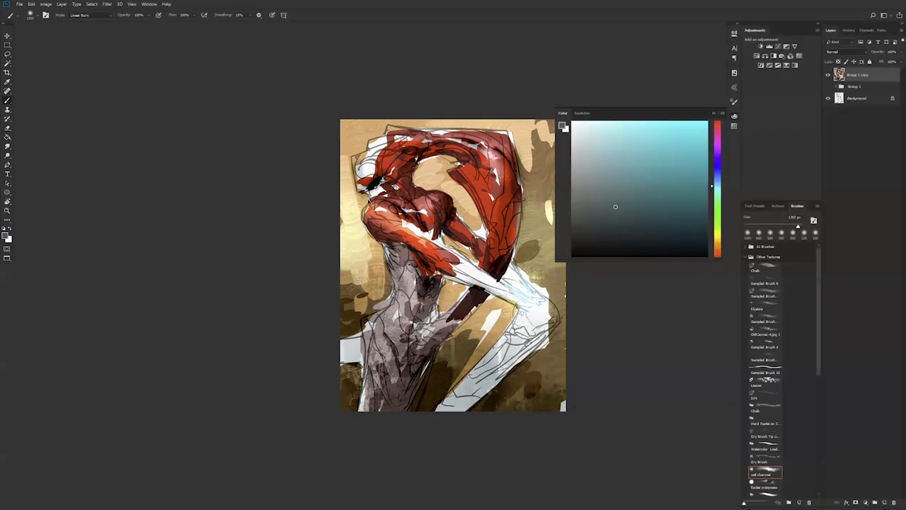
Step: Set the brush mode to Lighten and the foreground colour to a pale blue
left_click(95, 15)
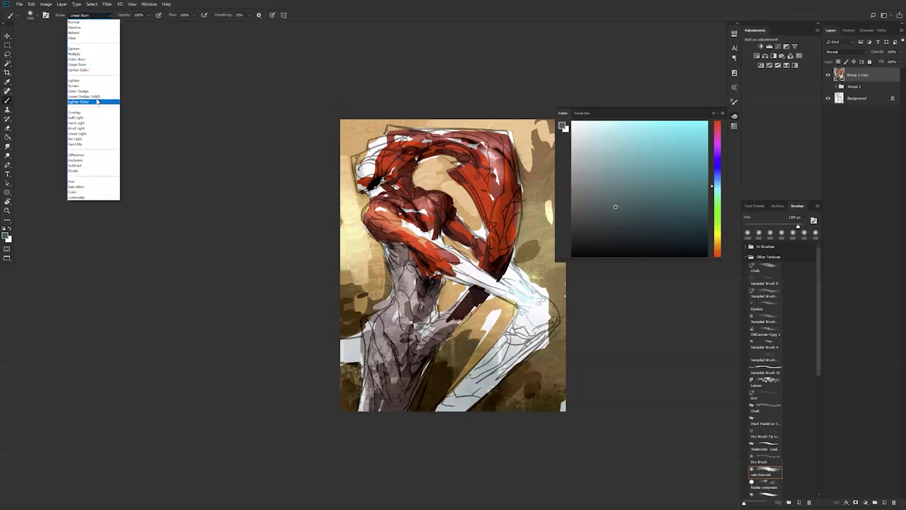
left_click(93, 82)
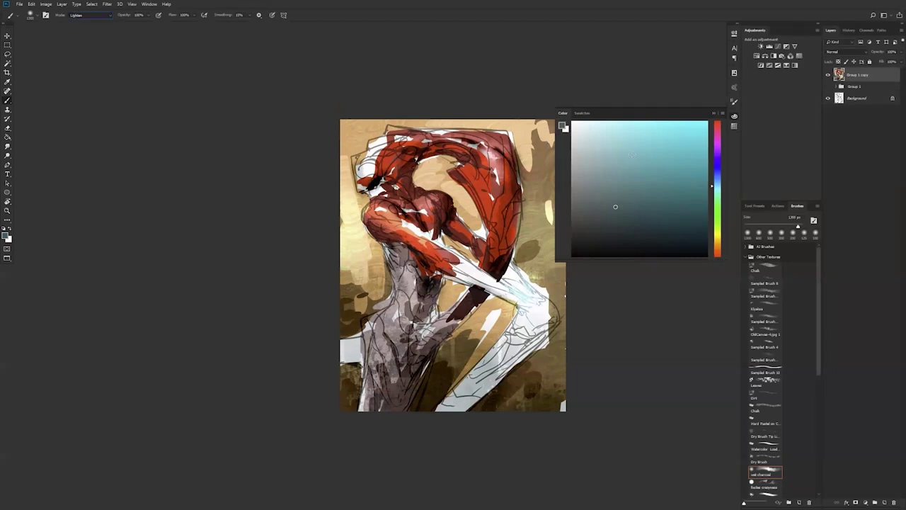
left_click_drag(722, 187, 721, 180)
left_click(614, 138)
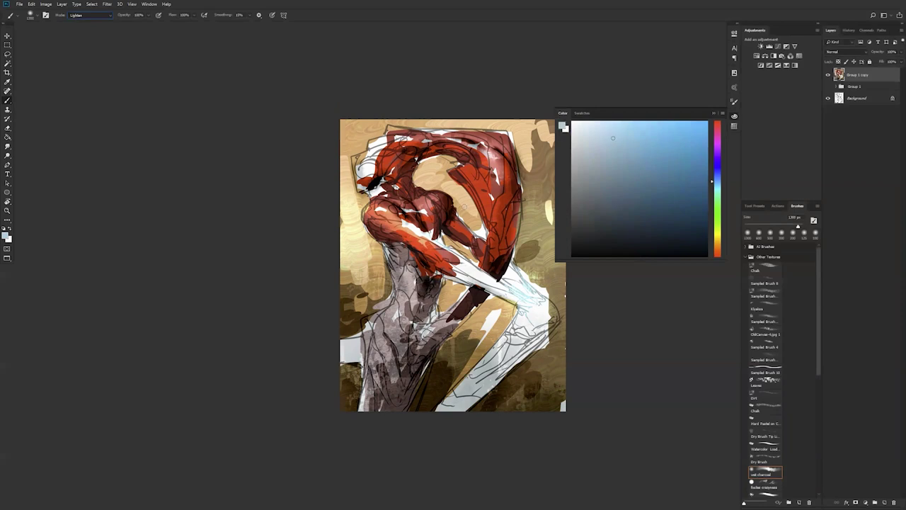
Step: Brush pale blue Lighten highlights along the raised arm and shoulder with a reduced brush, undoing the strokes that do not fit
key("bracketleft")
key("bracketleft")
key("bracketleft")
key("bracketleft")
key("bracketleft")
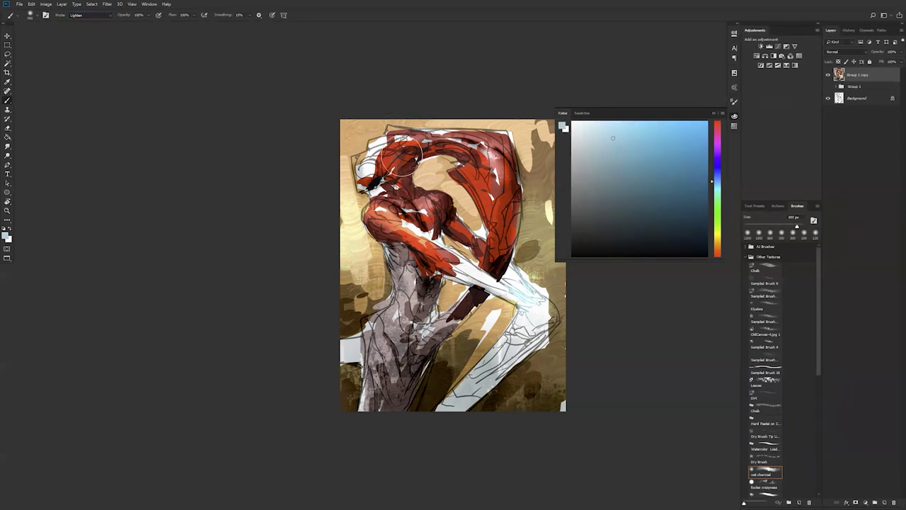
key("bracketleft")
key("bracketleft")
key("bracketleft")
key("bracketleft")
key("bracketleft")
key("bracketleft")
mouse_move(388, 159)
left_mouse_down()
mouse_move(461, 139)
mouse_move(489, 161)
left_mouse_up()
key("ctrl+z")
key("bracketleft")
key("bracketleft")
left_click_drag(388, 152, 513, 172)
mouse_move(383, 216)
left_mouse_down()
mouse_move(403, 235)
mouse_move(433, 197)
left_mouse_up()
key("ctrl+z")
key("ctrl+z")
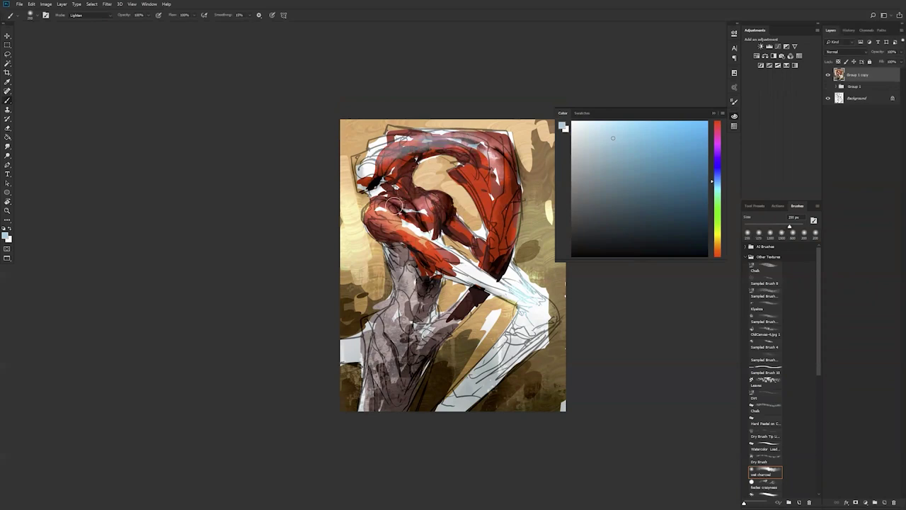
Step: Add pale blue Lighten strokes over the hips and lower limbs, and flip the canvas horizontally
key("z")
left_click(439, 289, "alt")
key("b")
left_click_drag(406, 305, 419, 334)
left_click_drag(489, 301, 482, 327)
left_click_drag(483, 284, 488, 300)
key("ctrl+shift+h")
Step: Lighten the raised and crossed arms with pale blue, undo the excess strokes, refine with a smaller brush and flip the canvas
key("z")
left_click(460, 258)
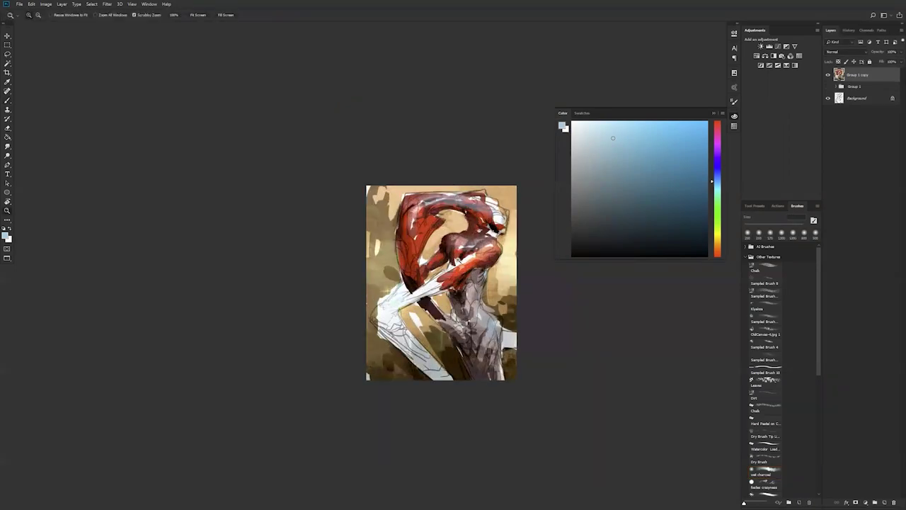
left_click(460, 259)
key("b")
left_click_drag(393, 233, 389, 284)
mouse_move(486, 262)
left_mouse_down()
mouse_move(427, 294)
mouse_move(428, 310)
left_mouse_up()
key("bracketleft")
key("bracketleft")
key("bracketleft")
key("bracketleft")
key("bracketleft")
key("ctrl+z")
key("ctrl+z")
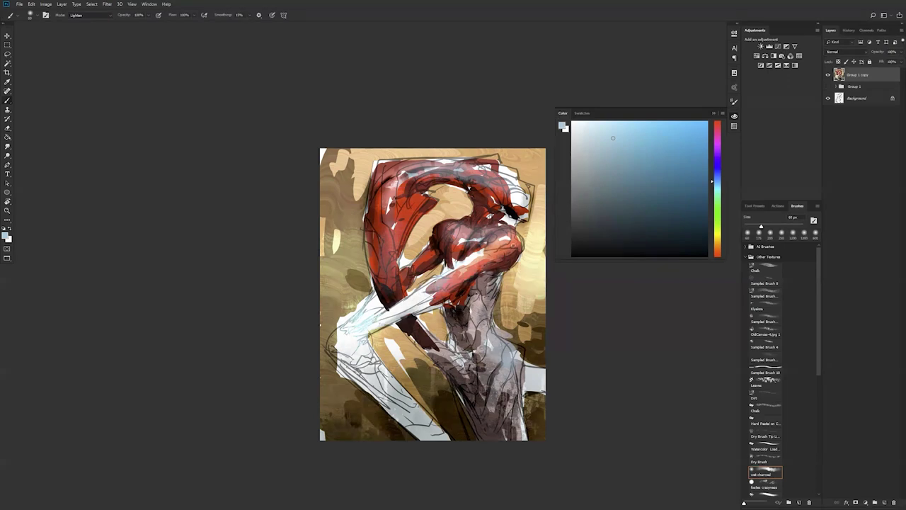
left_click_drag(428, 254, 446, 243)
key("ctrl+shift+h")
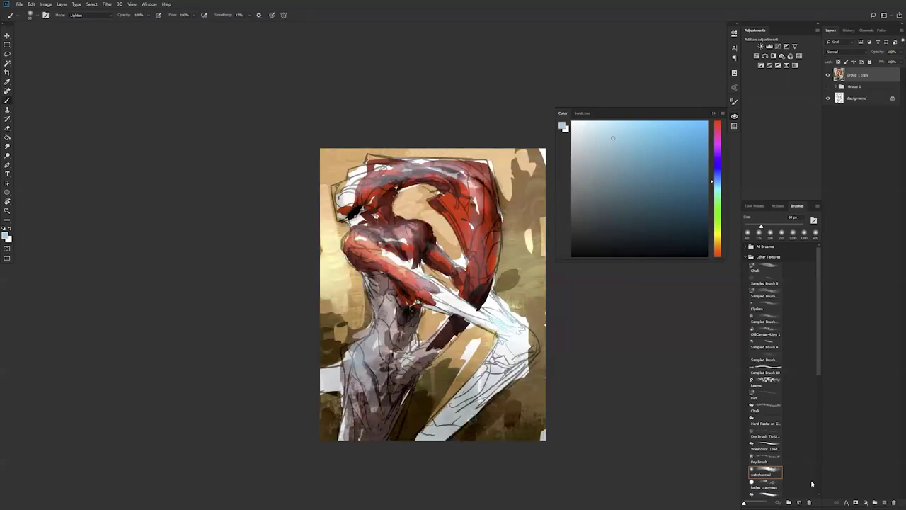
Step: Choose the special textured brush, set it to Normal mode, and touch up the chest and waist, undoing the extra chest stroke
left_click_drag(819, 364, 800, 404)
left_click(769, 451)
mouse_move(421, 262)
left_mouse_down()
mouse_move(403, 237)
mouse_move(423, 244)
mouse_move(430, 266)
mouse_move(406, 223)
mouse_move(423, 229)
left_mouse_up()
left_click_drag(391, 319, 400, 324)
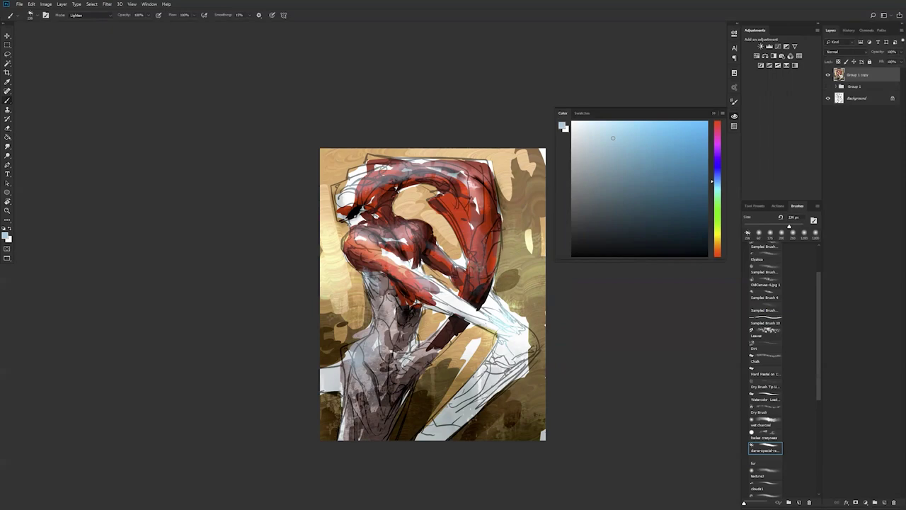
key("shift+alt+n")
left_click_drag(424, 234, 439, 234)
key("ctrl+z")
left_click(414, 238, "ctrl")
key("f")
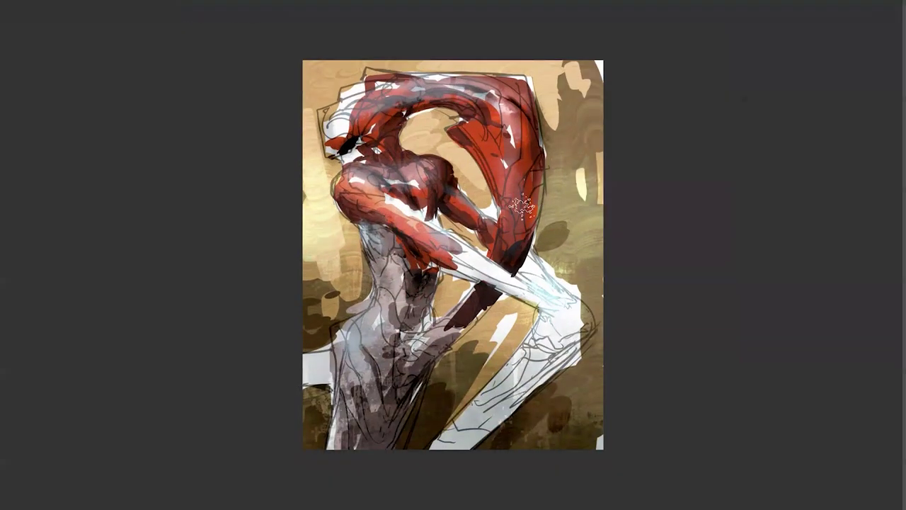
Step: Cover the line work on the raised arm's outer edge with sampled muted red, flipping the canvas to check it
key("ctrl+shift+h")
left_click_drag(513, 170, 479, 192)
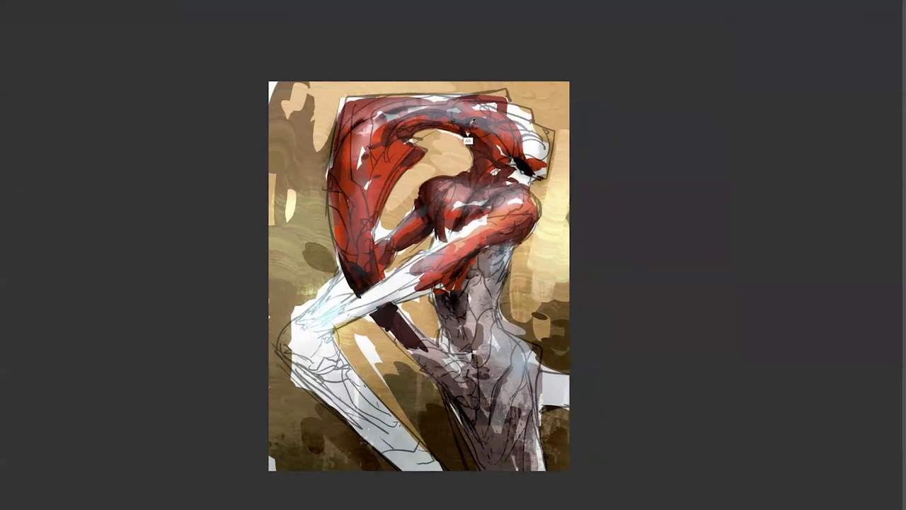
left_click(398, 109, "alt")
left_click_drag(400, 121, 389, 131)
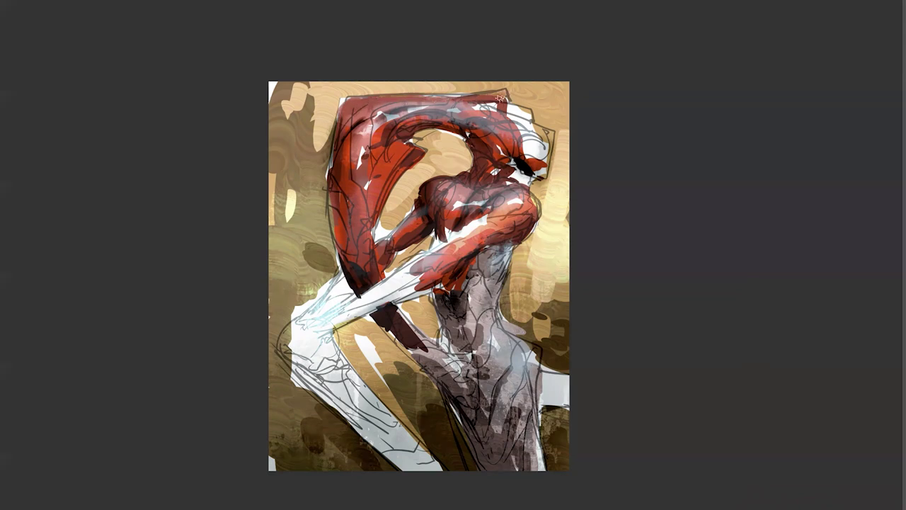
key("ctrl+shift+h")
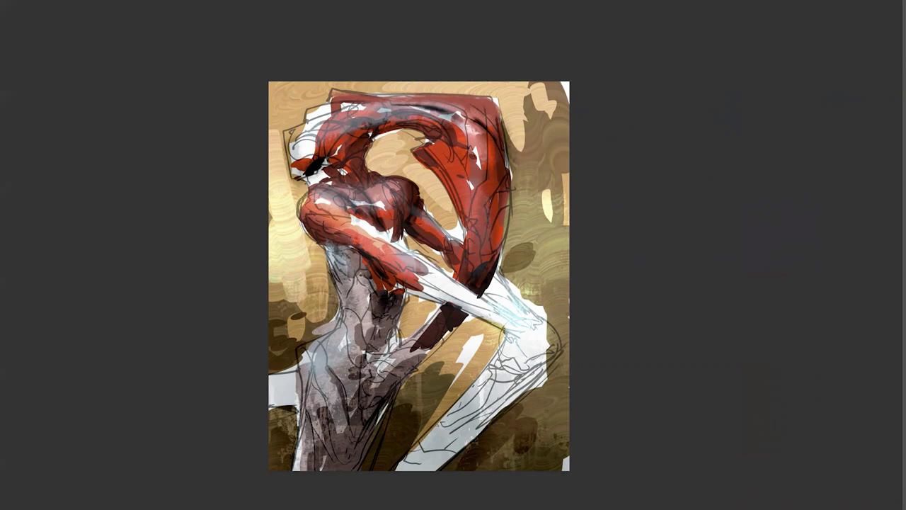
key("m")
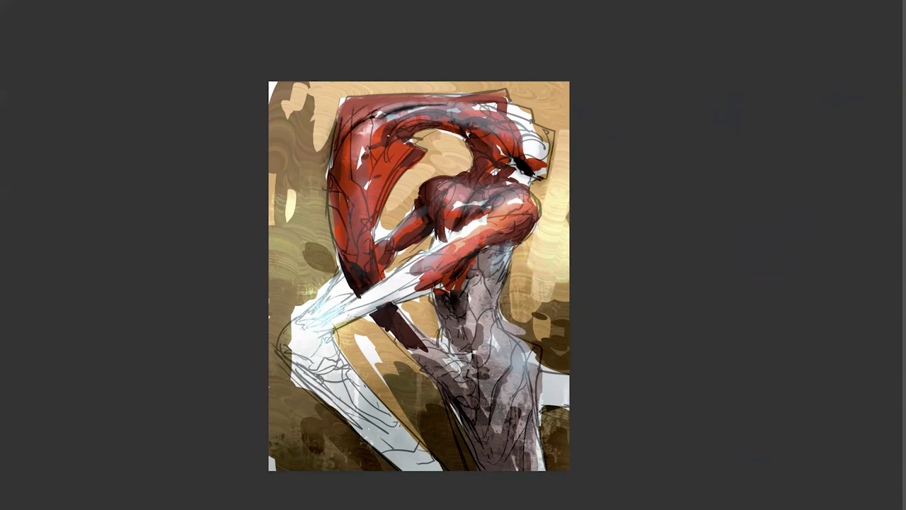
Step: Paint a dark contour and pale blue-grey highlight along the raised upper arm, with pink strokes near the head
mouse_move(405, 121)
left_mouse_down()
mouse_move(451, 121)
mouse_move(433, 112)
mouse_move(462, 127)
left_mouse_up()
key("m")
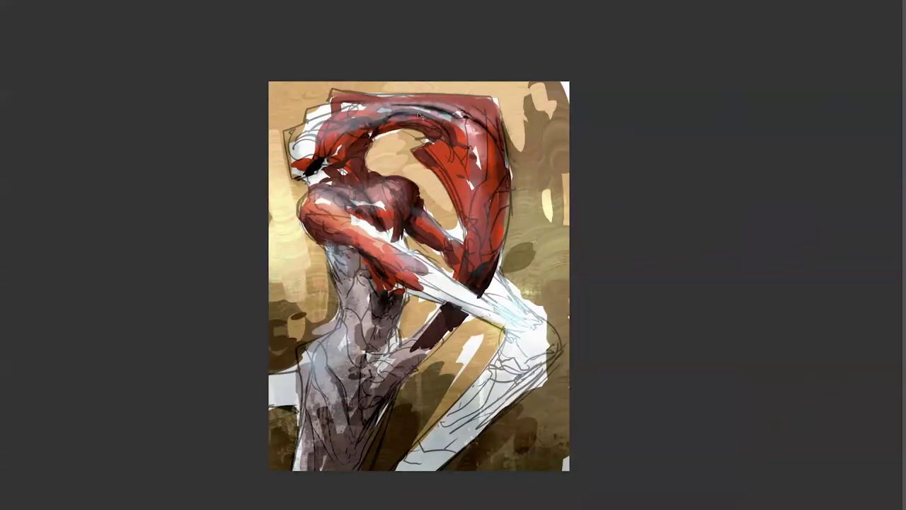
key("m")
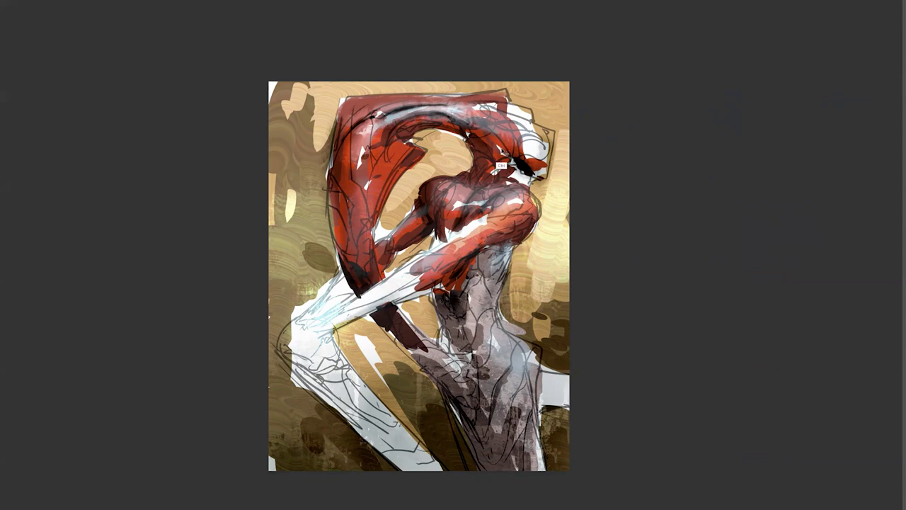
key("ctrl+shift+h")
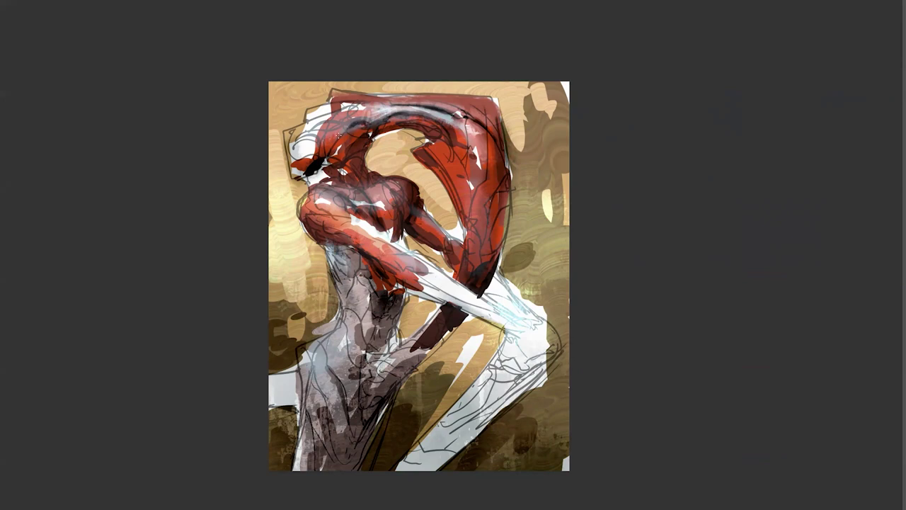
mouse_move(350, 123)
left_mouse_down()
mouse_move(395, 115)
mouse_move(366, 101)
left_mouse_up()
Step: Smooth the raised forearm with reds sampled from it and flip the canvas horizontally
left_click(474, 155, "alt")
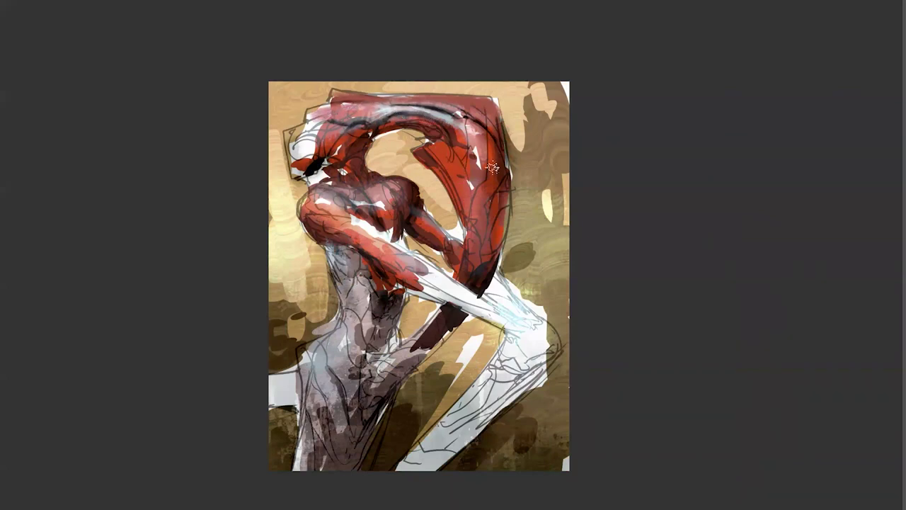
mouse_move(451, 165)
left_mouse_down()
mouse_move(460, 133)
mouse_move(460, 160)
mouse_move(452, 137)
mouse_move(472, 155)
mouse_move(433, 135)
mouse_move(437, 155)
mouse_move(447, 128)
mouse_move(439, 147)
mouse_move(440, 122)
mouse_move(437, 152)
mouse_move(452, 164)
mouse_move(479, 165)
mouse_move(449, 172)
mouse_move(490, 171)
mouse_move(463, 203)
mouse_move(478, 223)
left_mouse_up()
left_click(476, 159, "alt")
left_click(482, 183, "alt")
left_click(482, 183, "alt")
key("F2")
left_click(461, 219, "ctrl")
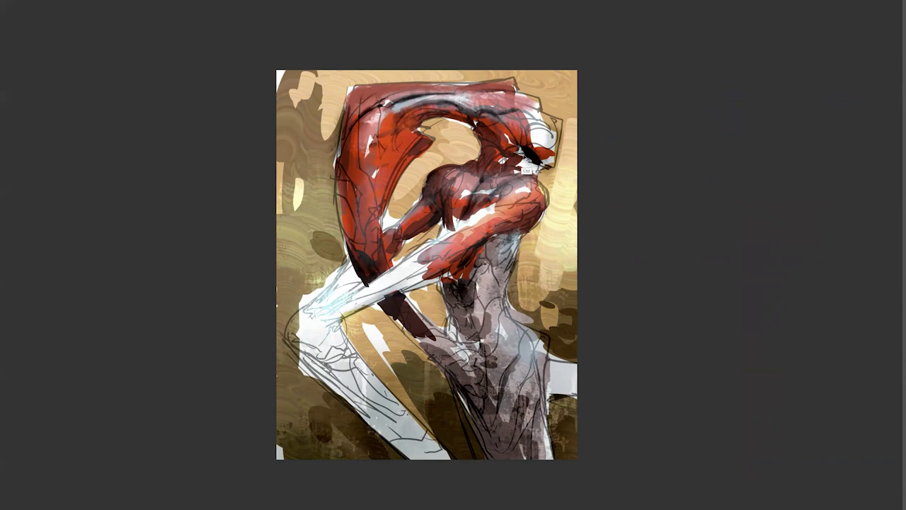
Step: Blend shading into the centre of the chest and along the rear arm, flipping the canvas between strokes
key("h")
mouse_move(376, 183)
left_mouse_down()
mouse_move(395, 215)
mouse_move(381, 204)
left_mouse_up()
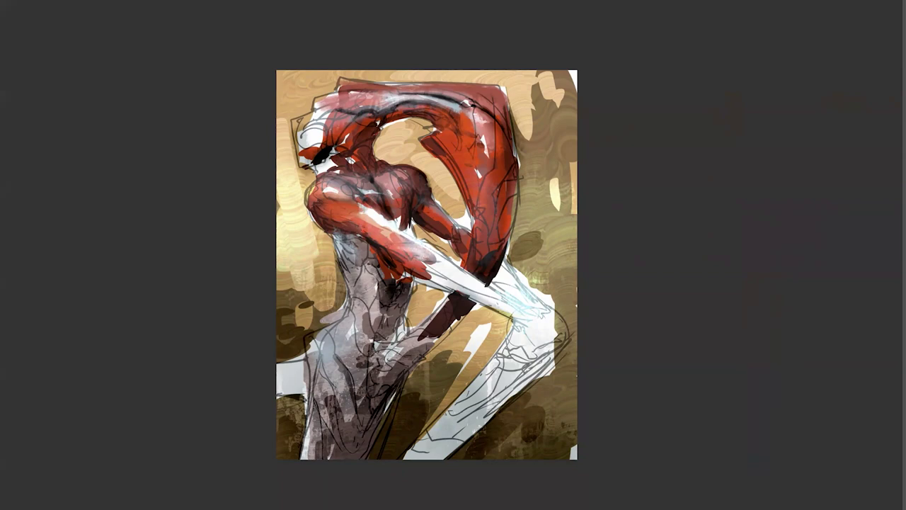
key("h")
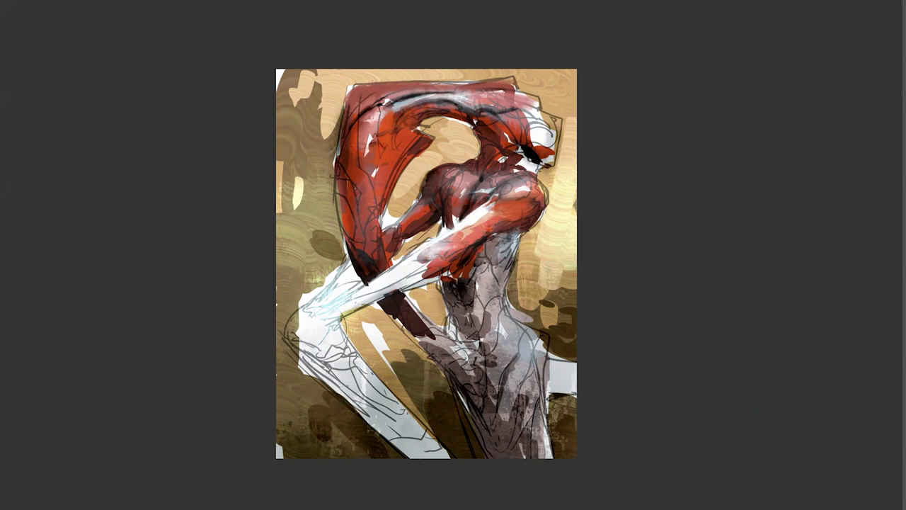
left_click_drag(418, 203, 384, 232)
scroll(478, 225, "down", 2)
key("m")
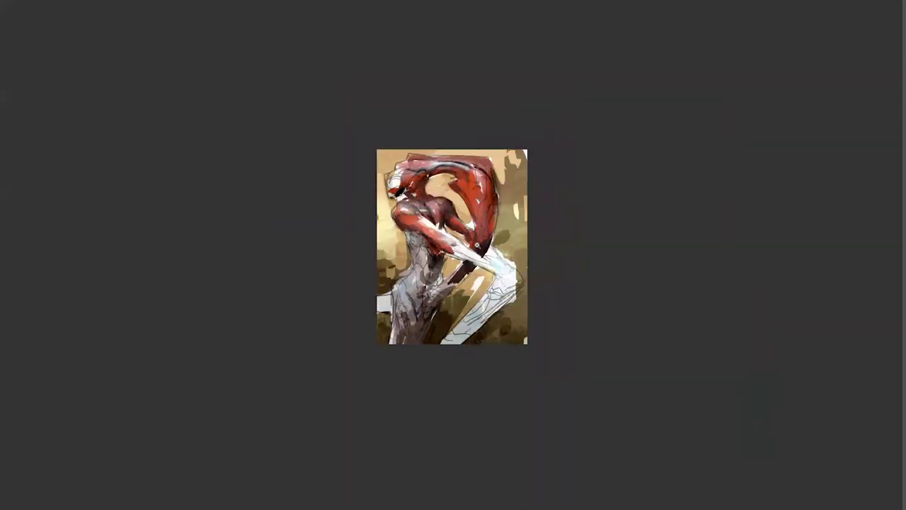
Step: Paint dark grey shading on the side of the torso beneath the front shoulder
scroll(477, 245, "up", 4)
scroll(353, 248, "down", 1)
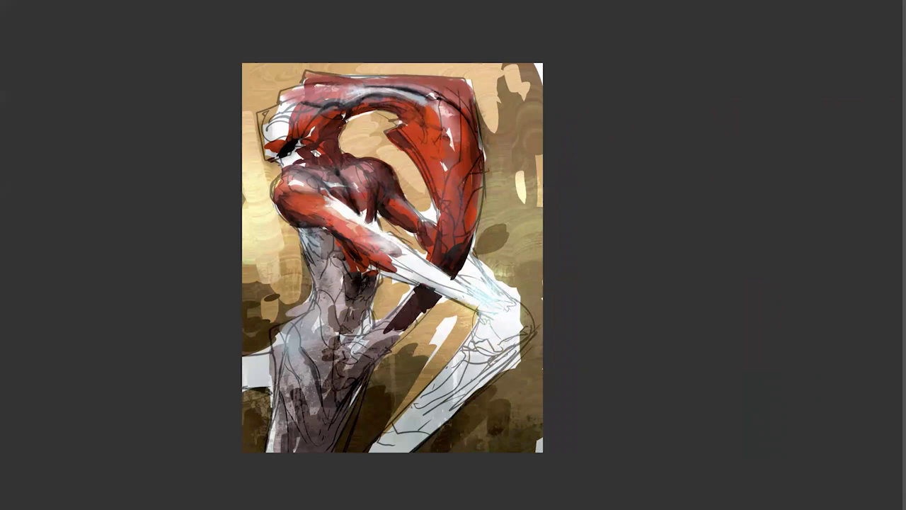
mouse_move(316, 228)
left_mouse_down()
mouse_move(299, 230)
mouse_move(321, 251)
left_mouse_up()
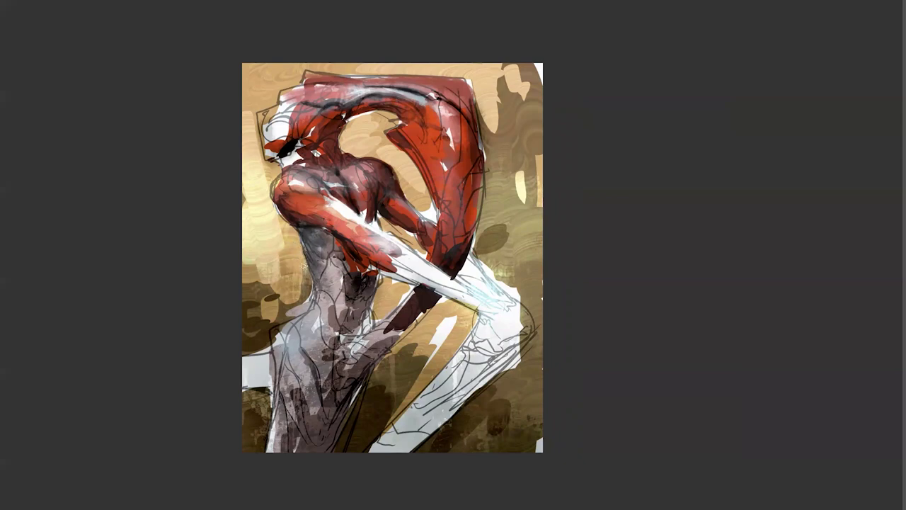
Step: Paint sampled tan over the background beside the torso, undo the last stroke and flip the canvas horizontally
left_click(270, 228, "alt")
mouse_move(265, 216)
left_mouse_down()
mouse_move(276, 248)
mouse_move(289, 257)
mouse_move(295, 249)
left_mouse_up()
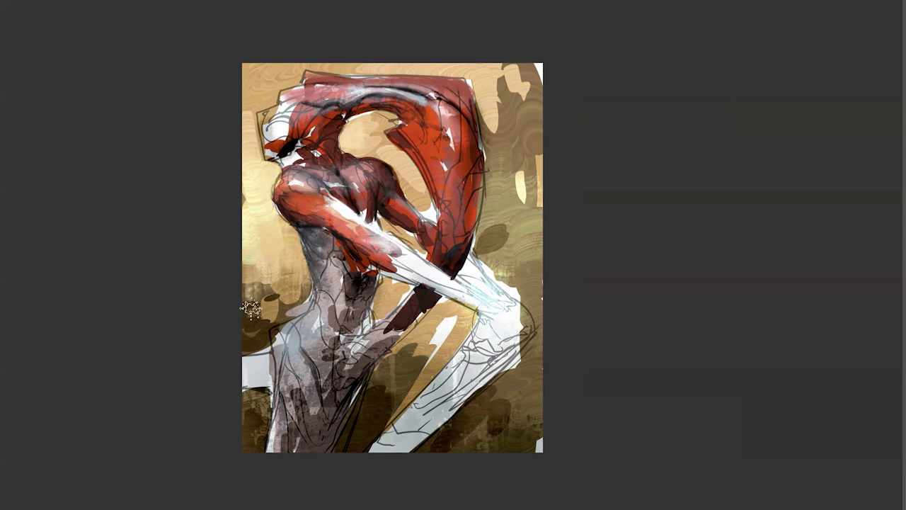
key("ctrl+z")
key("ctrl+f")
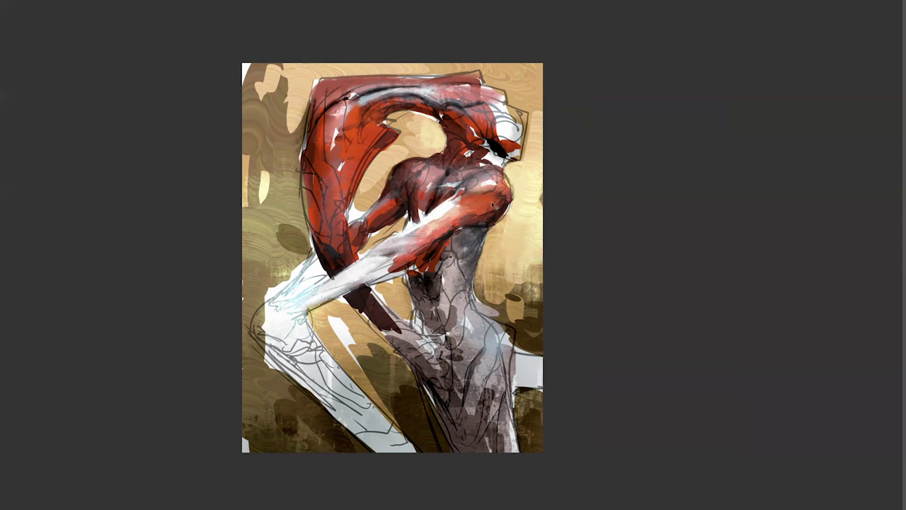
Step: Brush over the top of the front shoulder, undo the last two strokes and flip the canvas horizontally
left_click_drag(486, 192, 463, 197)
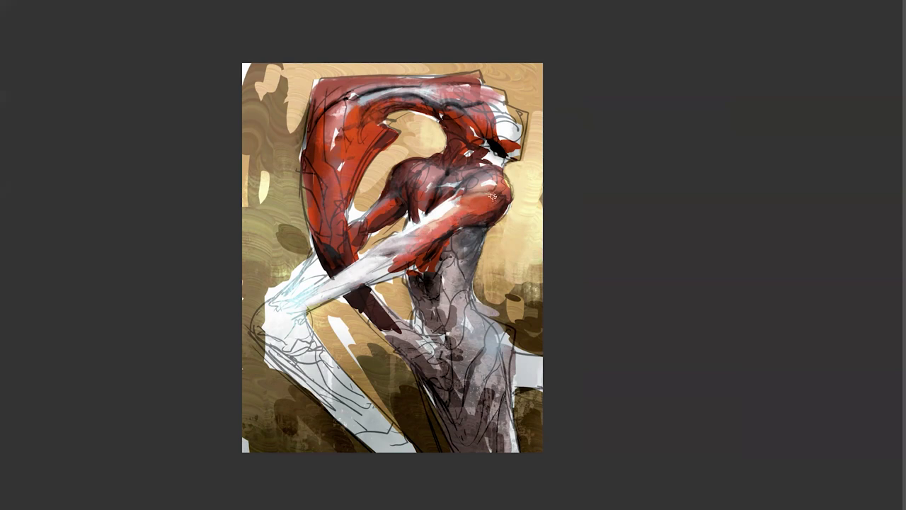
key("ctrl+alt+z")
key("ctrl+alt+z")
key("F2")
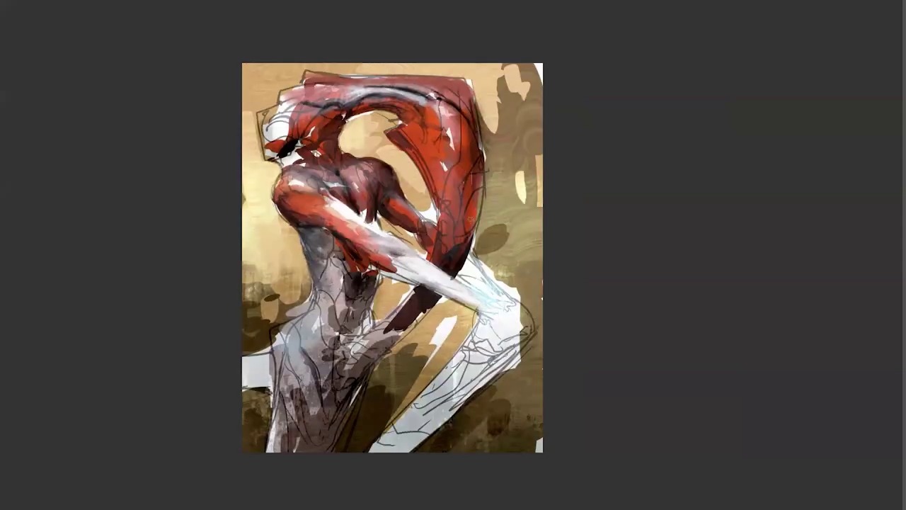
Step: Darken the torso beneath the front arm with sampled colours and flip the canvas horizontally
mouse_move(358, 256)
left_mouse_down()
mouse_move(342, 241)
mouse_move(374, 278)
left_mouse_up()
key("alt")
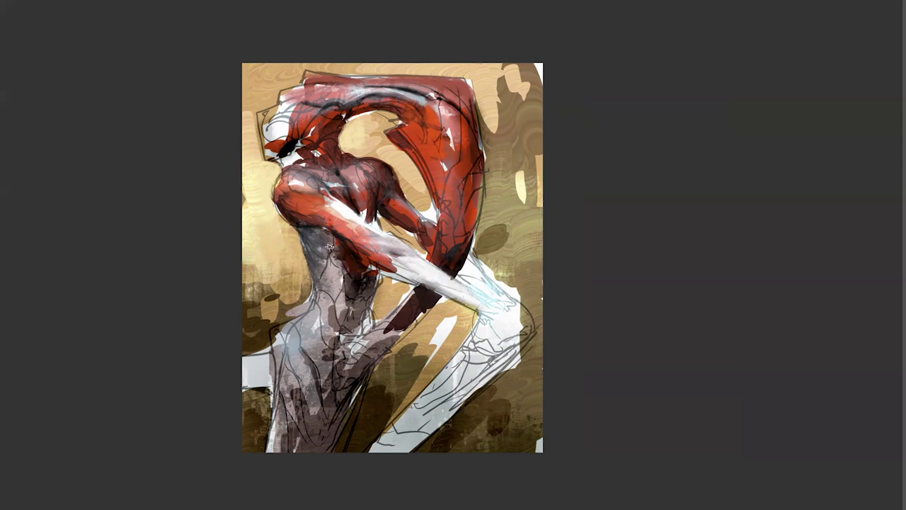
key("alt")
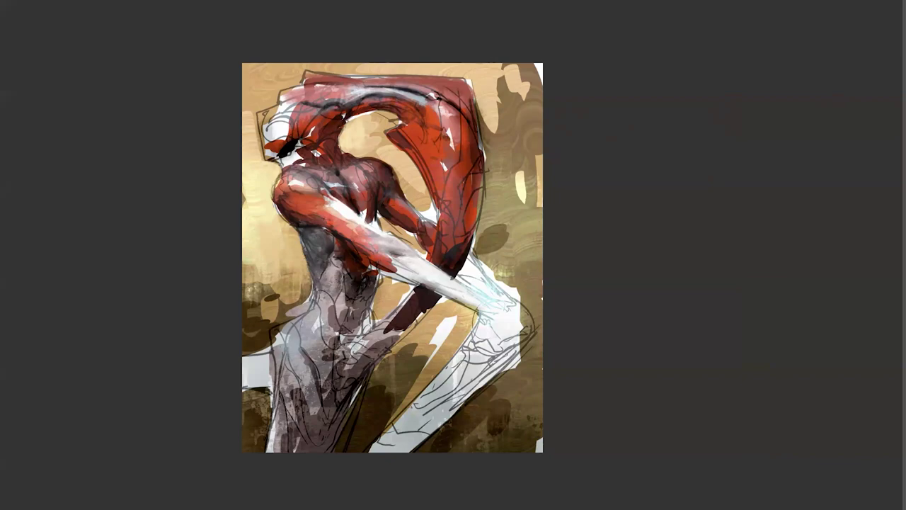
scroll(351, 326, "down", 2)
key("F2")
scroll(412, 296, "up", 1)
scroll(412, 296, "up", 1)
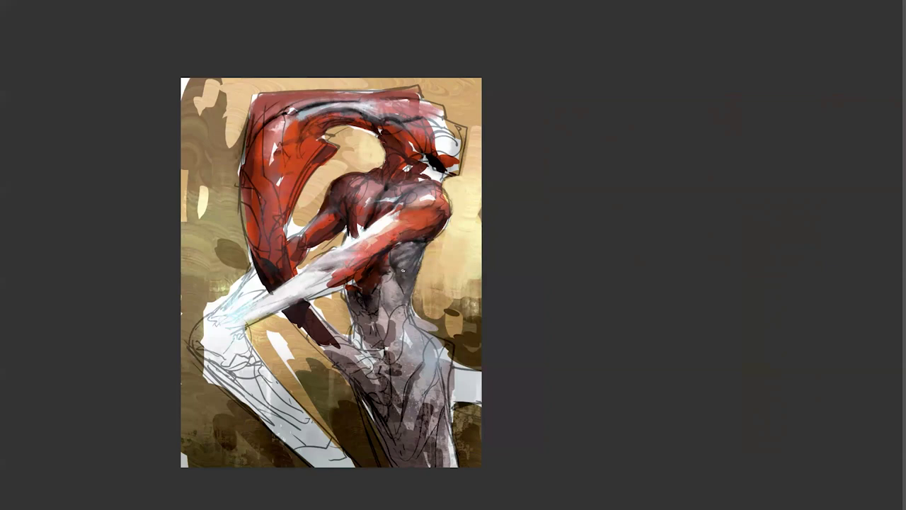
Step: Check the whole figure at reduced size and flip the canvas horizontally
left_click(410, 295, "ctrl+alt")
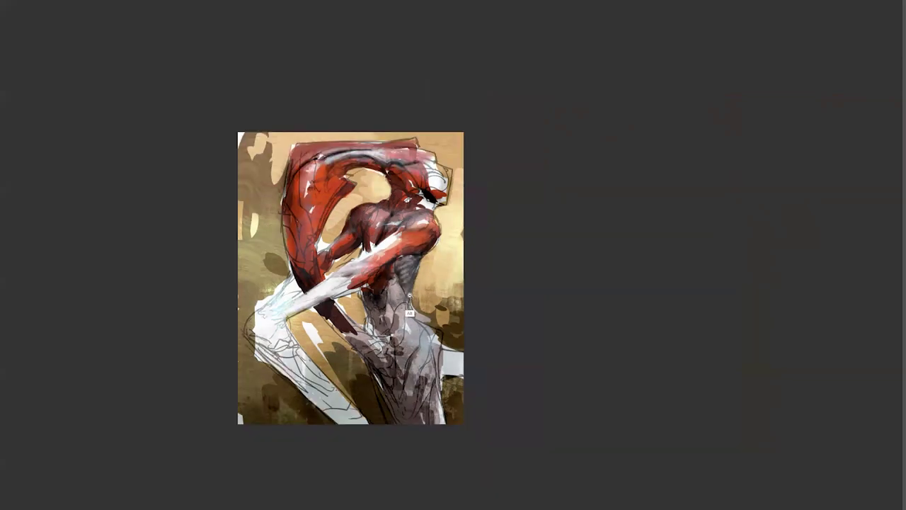
left_click(410, 295, "ctrl+alt")
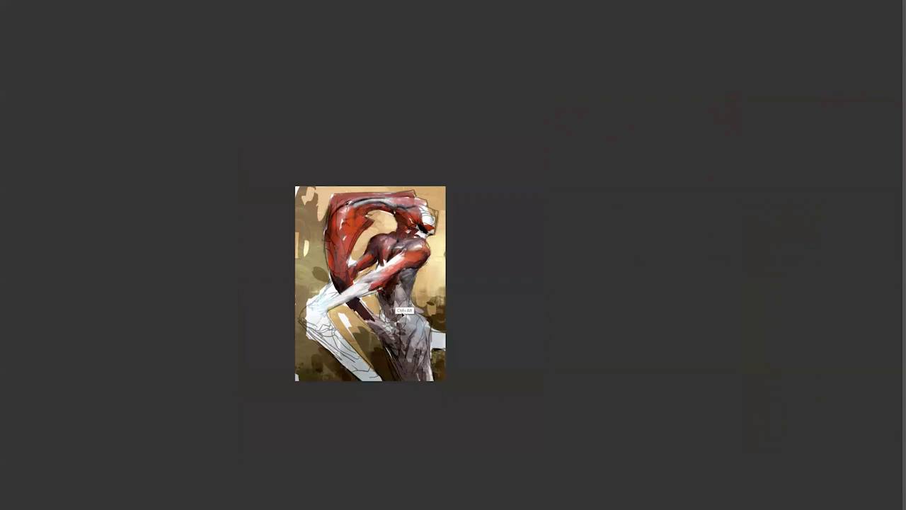
left_click(421, 271, "ctrl")
left_click(421, 272, "ctrl")
key("h")
mouse_move(274, 247)
left_mouse_down()
mouse_move(372, 192)
mouse_move(367, 216)
left_mouse_up()
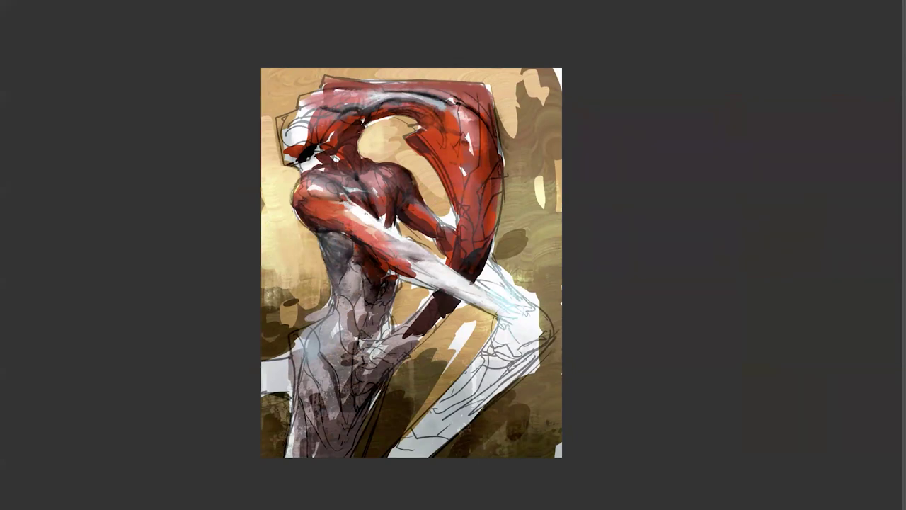
Step: Change the screen mode to show the menu bar with the panels hidden, and flip the canvas horizontally
key("f")
key("f")
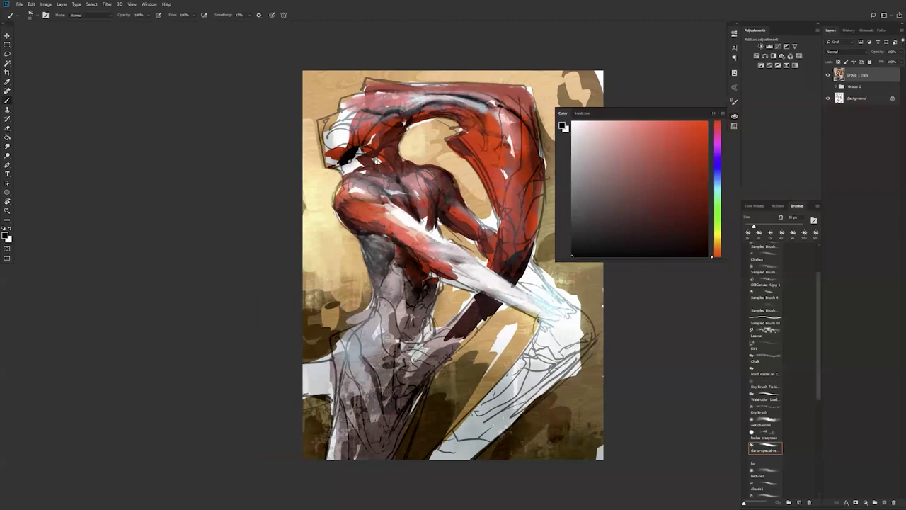
key("f")
key("Tab")
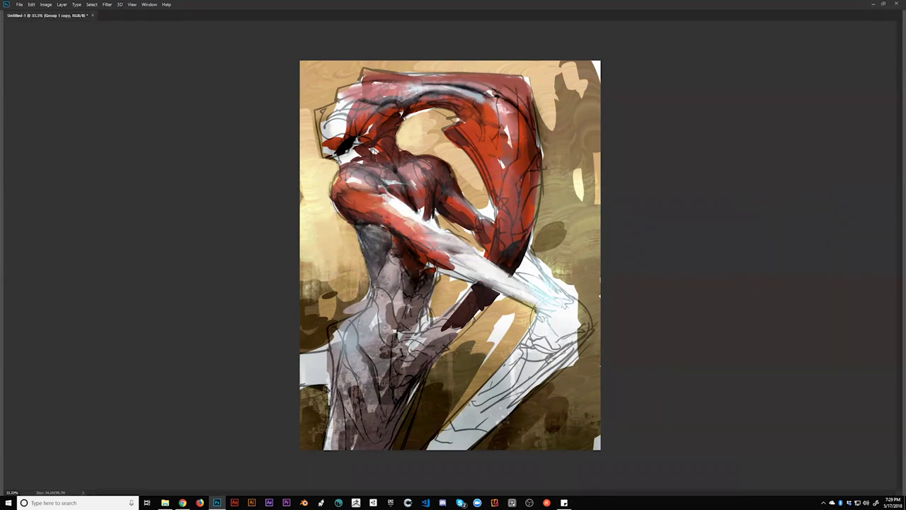
key("ctrl+shift+h")
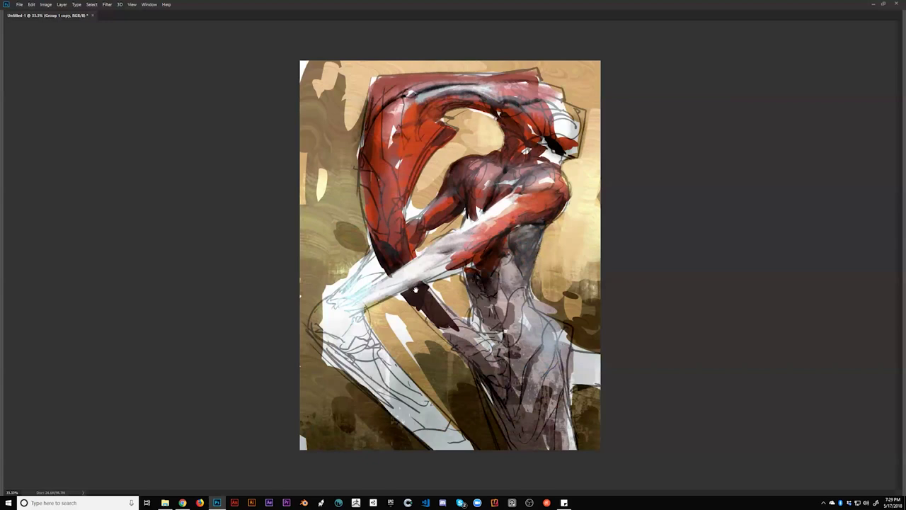
Step: Paint a pale rounded form over the sketch lines on the white knee and flip the canvas horizontally
mouse_move(342, 295)
left_mouse_down()
mouse_move(320, 307)
mouse_move(330, 304)
mouse_move(316, 324)
mouse_move(336, 300)
mouse_move(320, 305)
mouse_move(327, 278)
mouse_move(340, 277)
mouse_move(363, 245)
mouse_move(359, 267)
left_mouse_up()
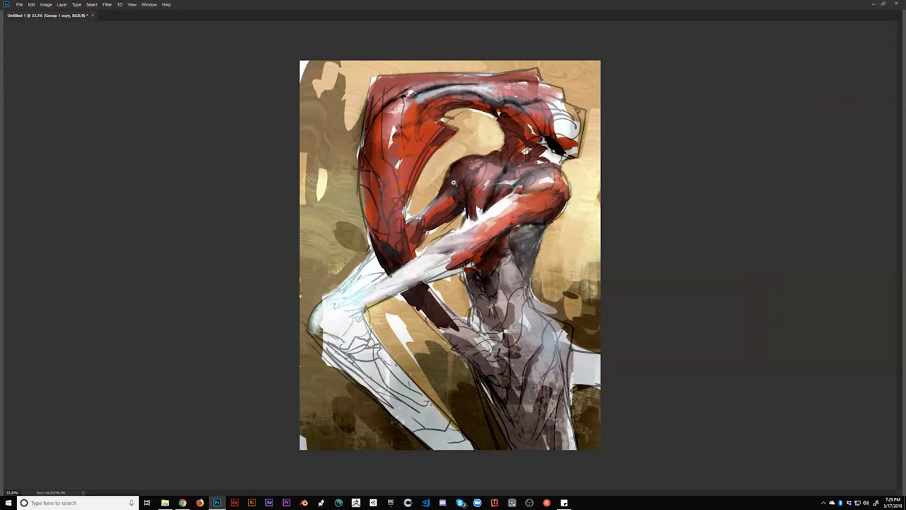
left_click(445, 226, "alt")
left_click(444, 231, "alt")
key("ctrl+shift+h")
left_click(474, 268, "ctrl")
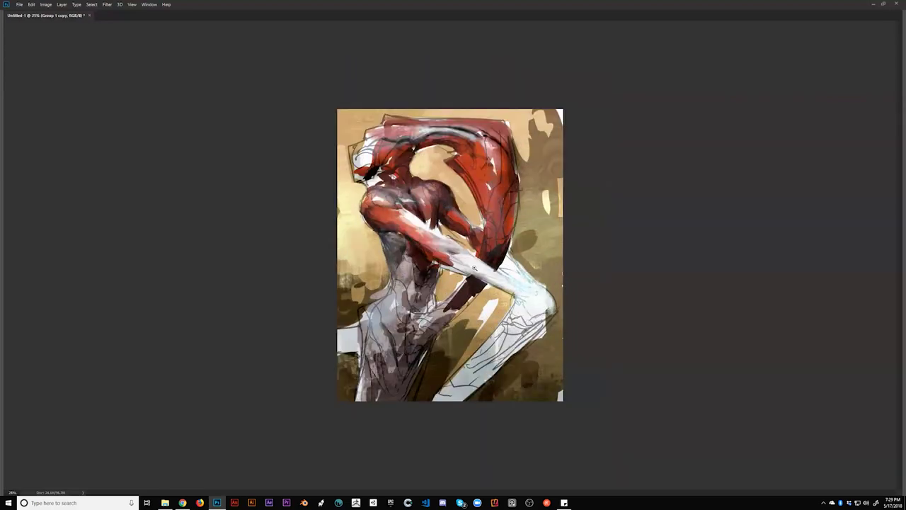
key("ctrl+plus")
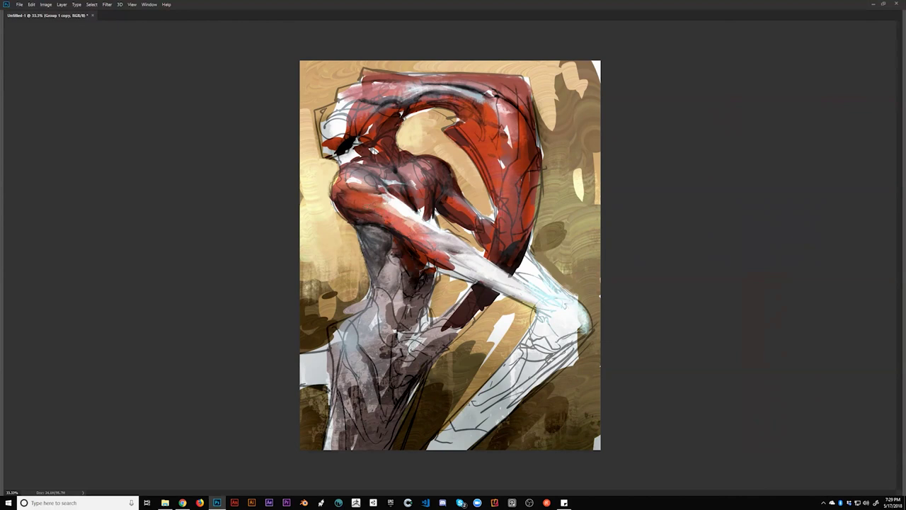
Step: Smooth the front shoulder with colours sampled around it and flip the canvas horizontally
left_click(367, 170, "alt")
left_click(337, 179, "alt")
left_click(336, 182, "alt")
left_click_drag(346, 172, 333, 183)
left_click(344, 178, "alt")
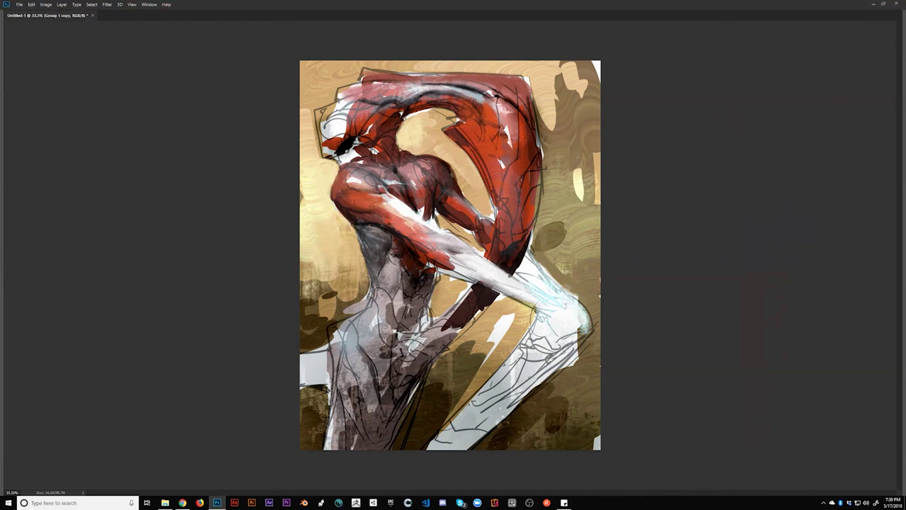
key("ctrl+minus")
key("ctrl+minus")
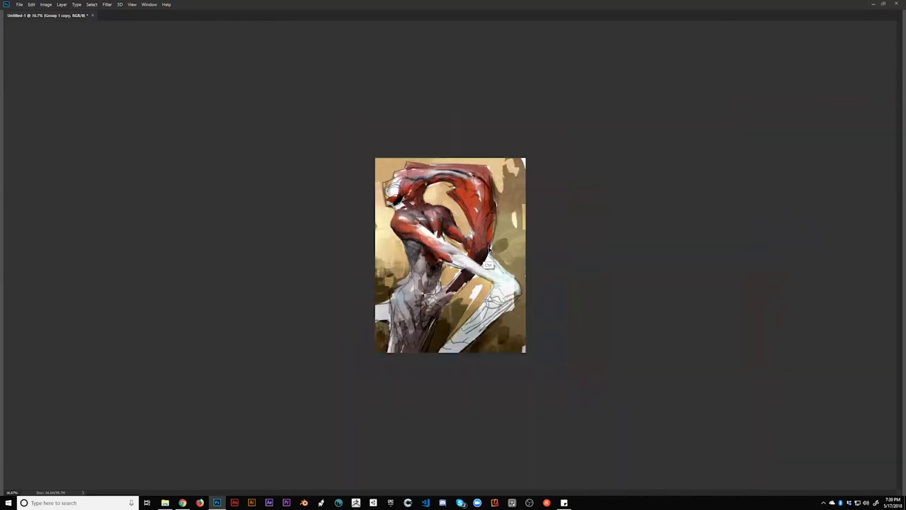
key("ctrl+shift+h")
key("ctrl+plus")
key("ctrl+plus")
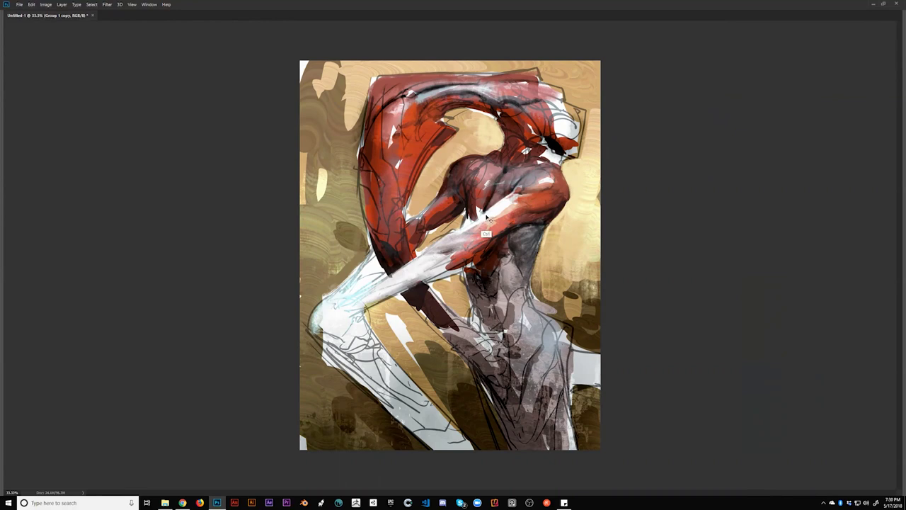
Step: Blend dark shading into the rear shoulder beside the chest, flipping the canvas before and after
key("ctrl+shift+h")
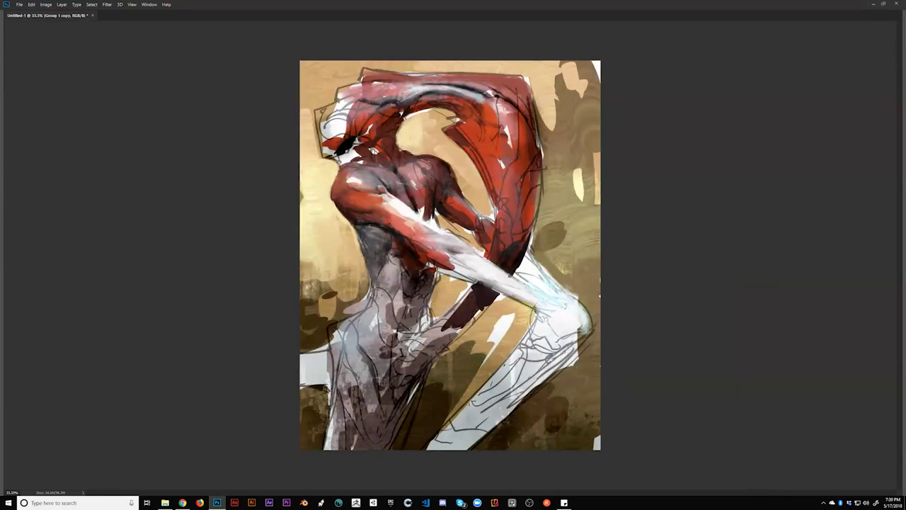
mouse_move(418, 200)
left_mouse_down()
mouse_move(425, 214)
mouse_move(426, 192)
left_mouse_up()
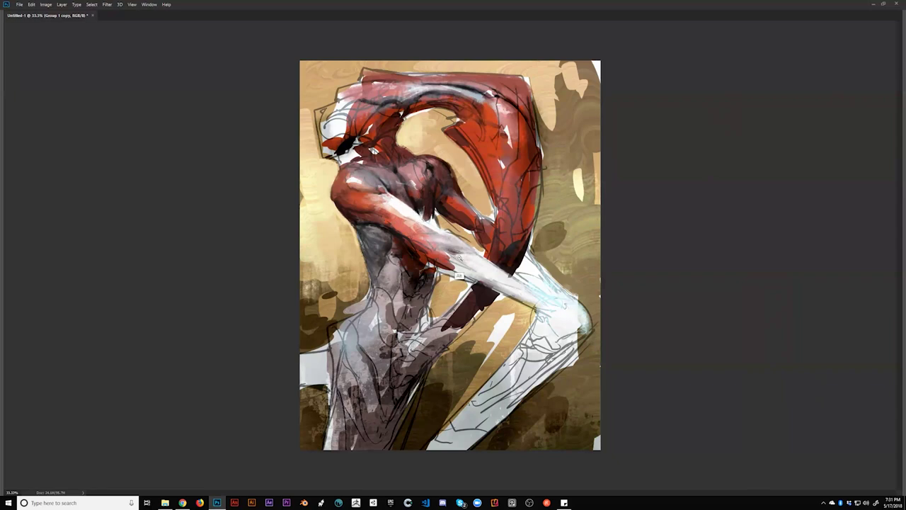
key("ctrl+minus")
key("ctrl+shift+h")
key("ctrl+plus")
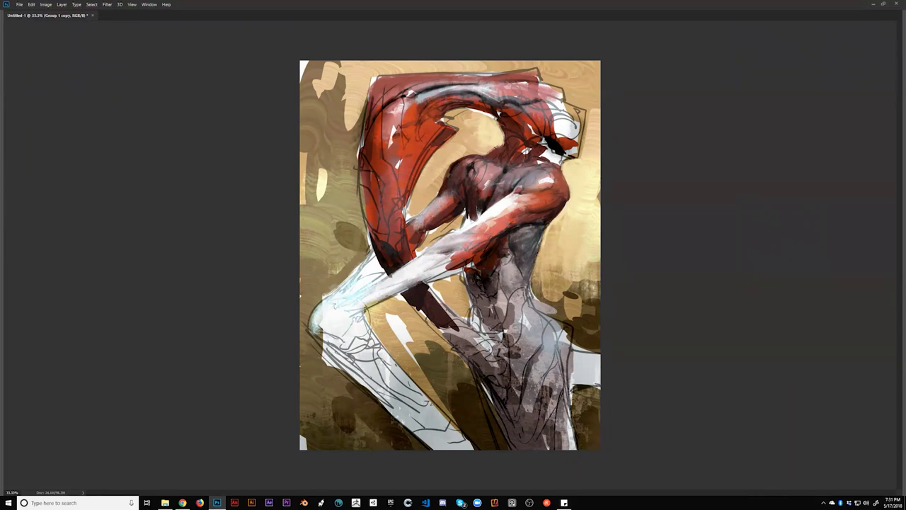
Step: Paint dark shading along the slope between the rear shoulder and the neck, and flip the canvas horizontally
key("ctrl+minus")
key("ctrl+minus")
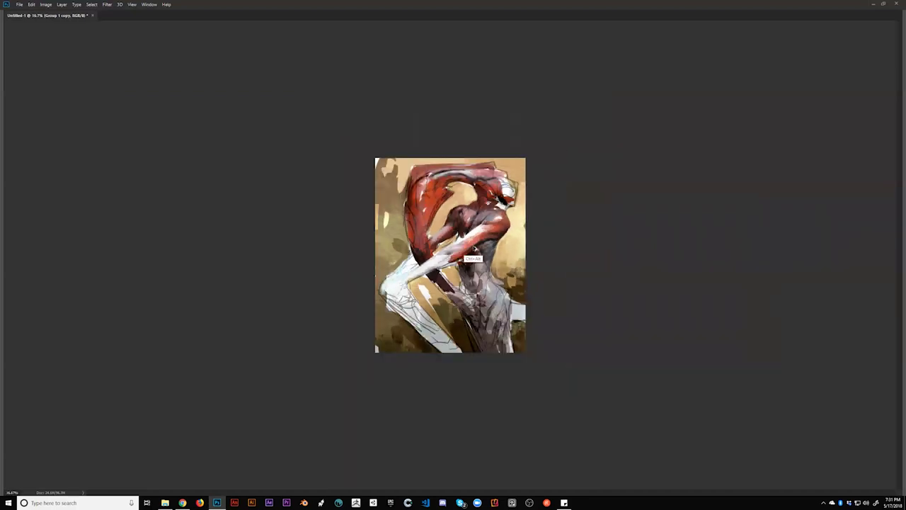
key("ctrl+plus")
key("ctrl+plus")
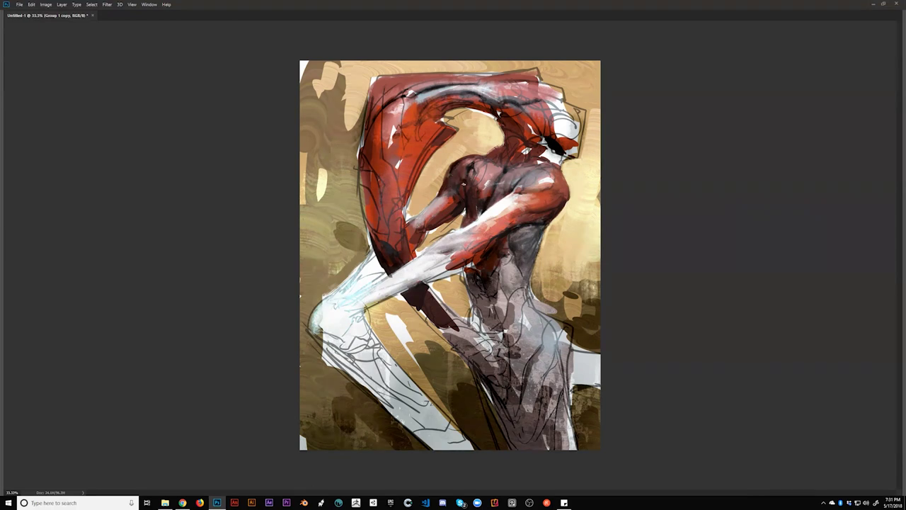
left_click_drag(481, 156, 501, 147)
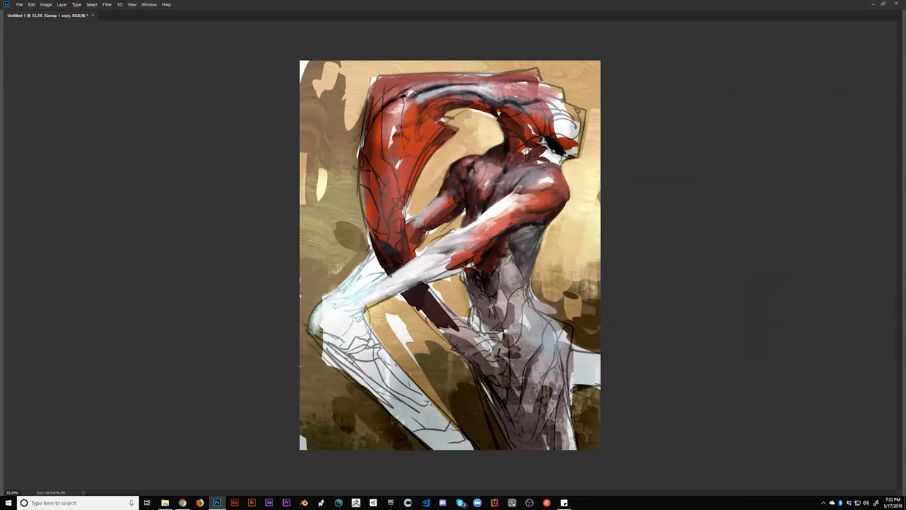
key("ctrl+minus")
key("ctrl+minus")
key("ctrl+minus")
key("ctrl+shift+h")
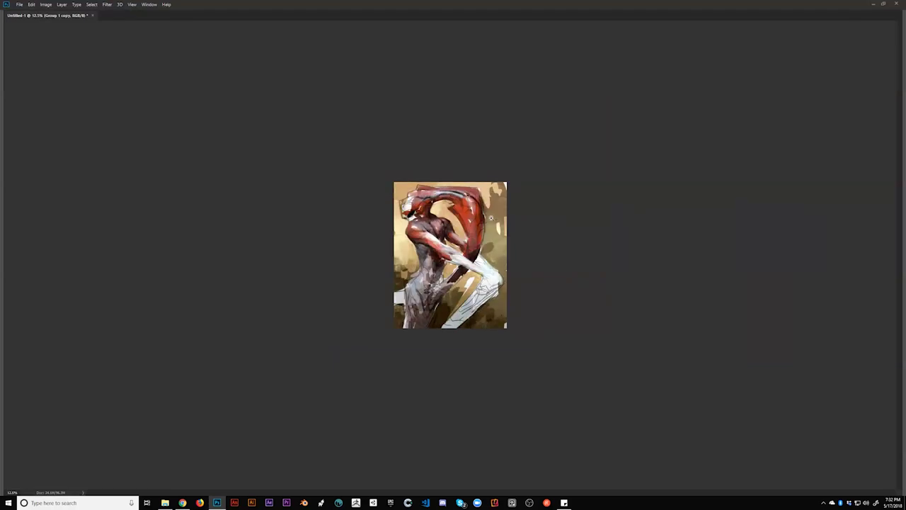
Step: Deepen the dark shading on the ribs below the crossing forearm and flip the canvas horizontally
key("ctrl+plus")
key("ctrl+plus")
key("ctrl+plus")
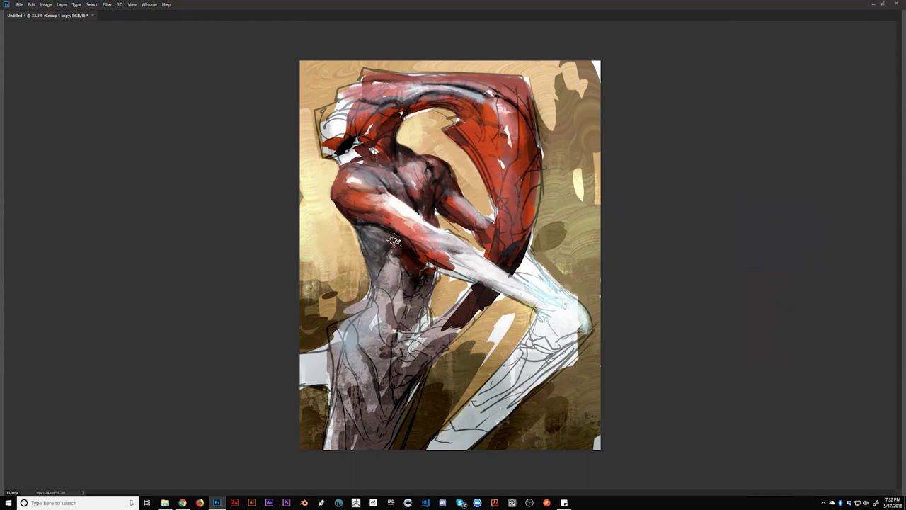
mouse_move(425, 272)
left_mouse_down()
mouse_move(429, 288)
mouse_move(432, 277)
left_mouse_up()
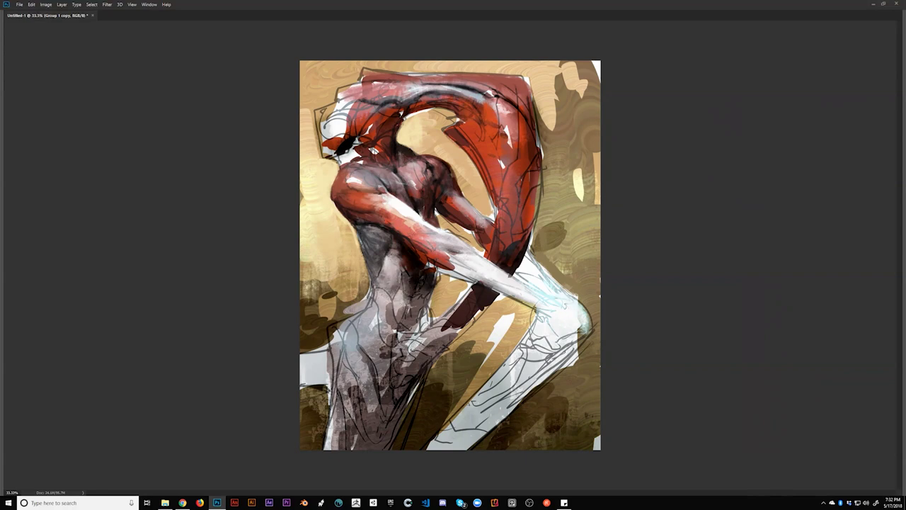
key("ctrl+minus")
key("ctrl+minus")
key("ctrl+minus")
key("ctrl+shift+h")
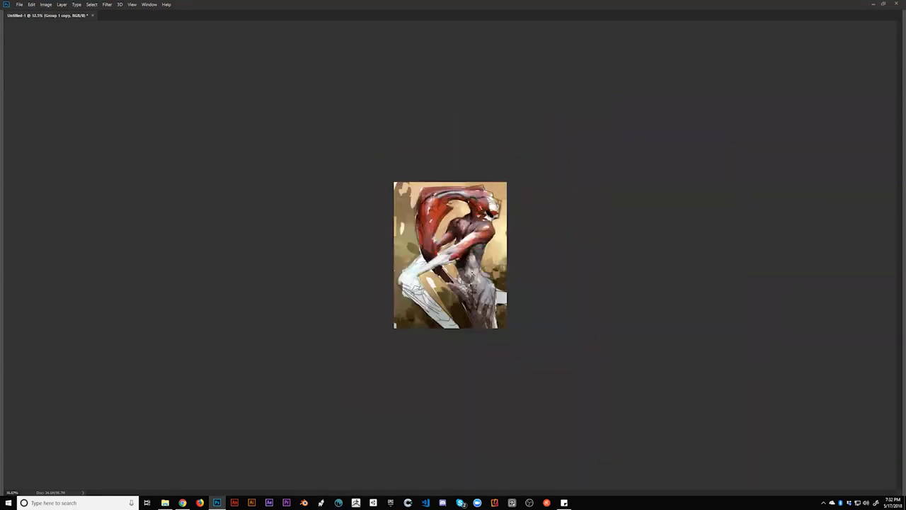
Step: Add a dark grey stroke on the torso directly beneath the front shoulder
key("ctrl+plus")
key("ctrl+plus")
key("ctrl+plus")
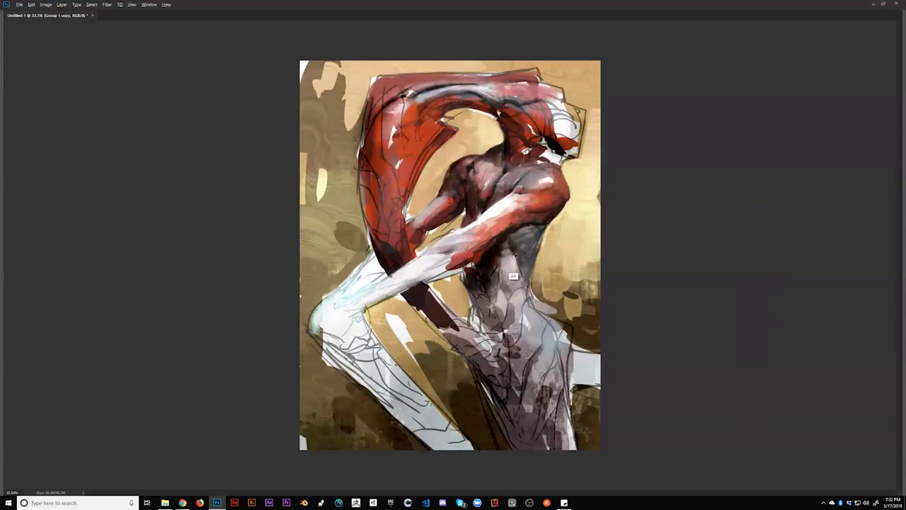
left_click_drag(531, 227, 545, 226)
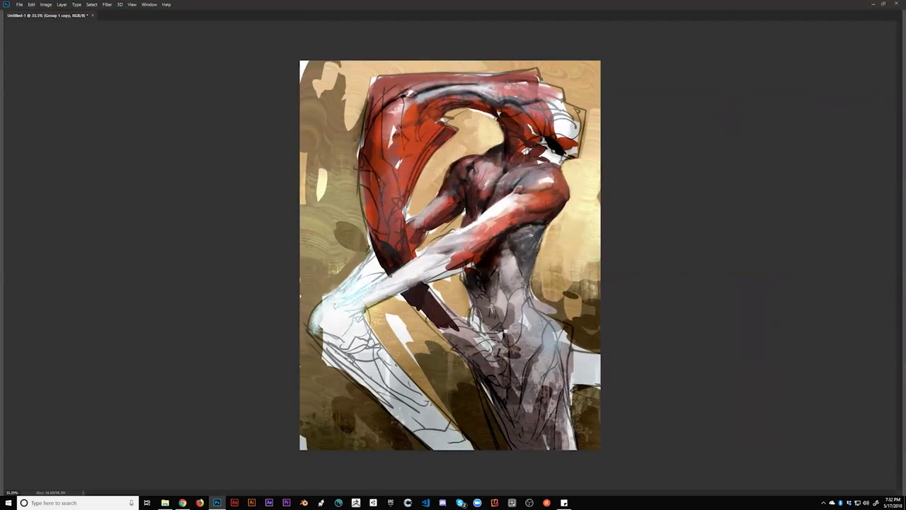
Step: Clean up the torso's outer edge with tan sampled from the background and flip the canvas horizontally
left_click(543, 243, "alt")
left_click(561, 216, "alt")
left_click_drag(536, 272, 545, 250)
mouse_move(543, 282)
left_mouse_down()
mouse_move(540, 250)
mouse_move(539, 275)
left_mouse_up()
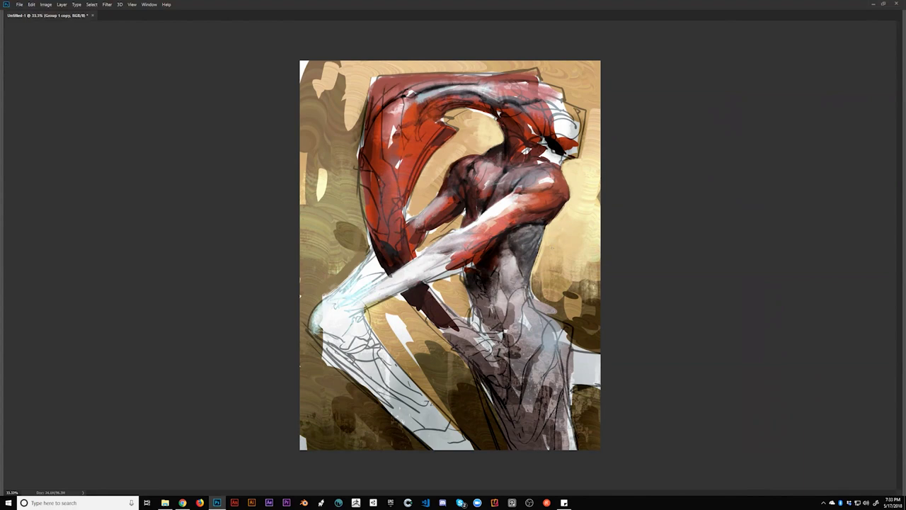
key("ctrl+minus")
key("ctrl+minus")
key("ctrl+shift+h")
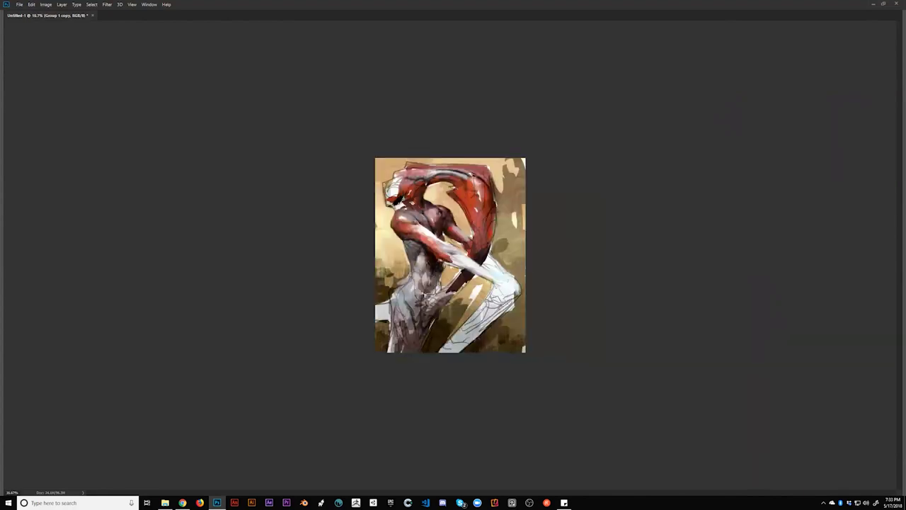
Step: Flip the canvas horizontally and paint blended reds over the white gaps and sketch lines in the raised arm
key("ctrl+plus")
key("ctrl+plus")
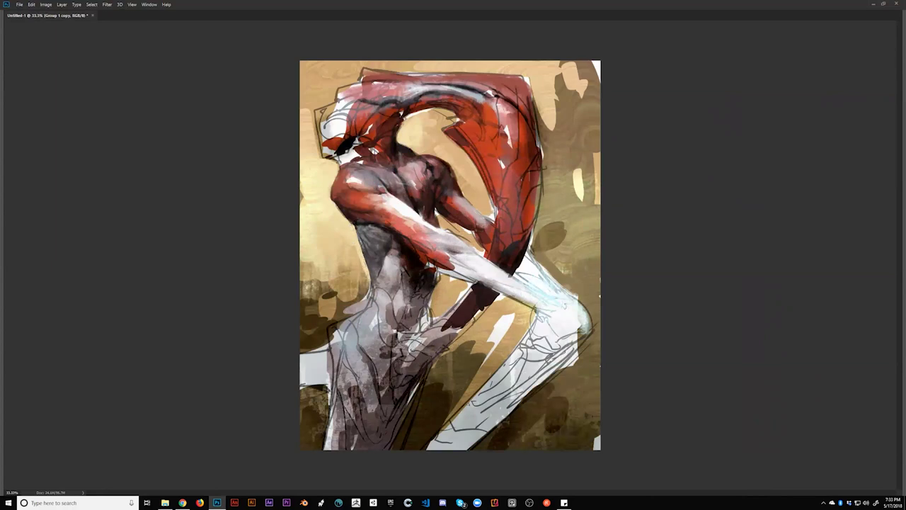
key("ctrl+minus")
key("ctrl+minus")
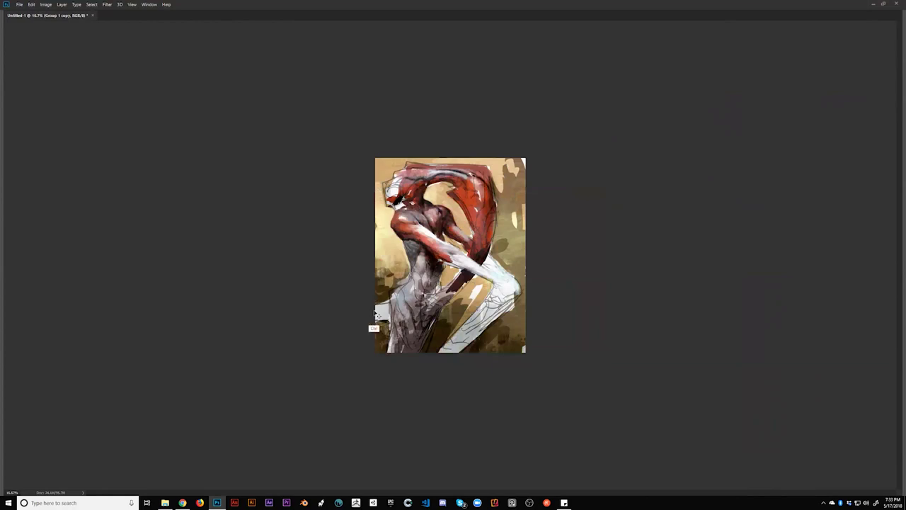
key("ctrl+shift+h")
key("ctrl+plus")
key("ctrl+plus")
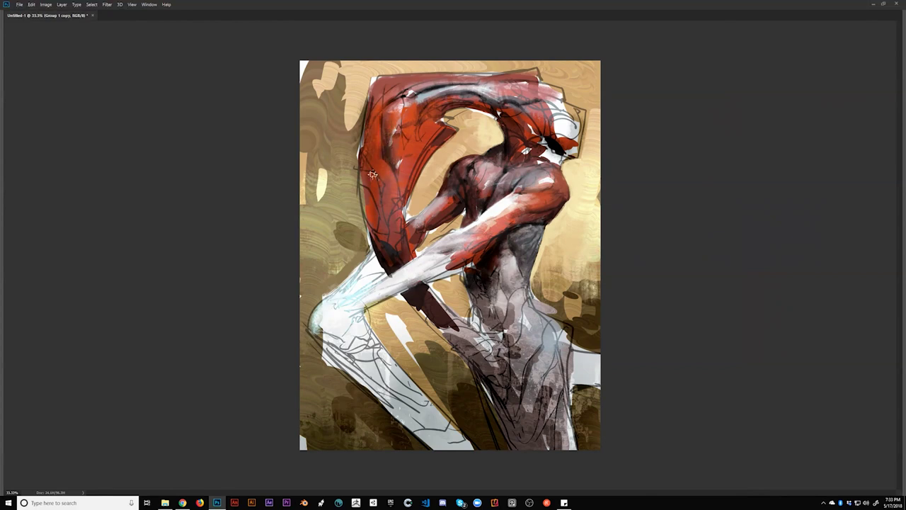
left_click_drag(372, 126, 381, 184)
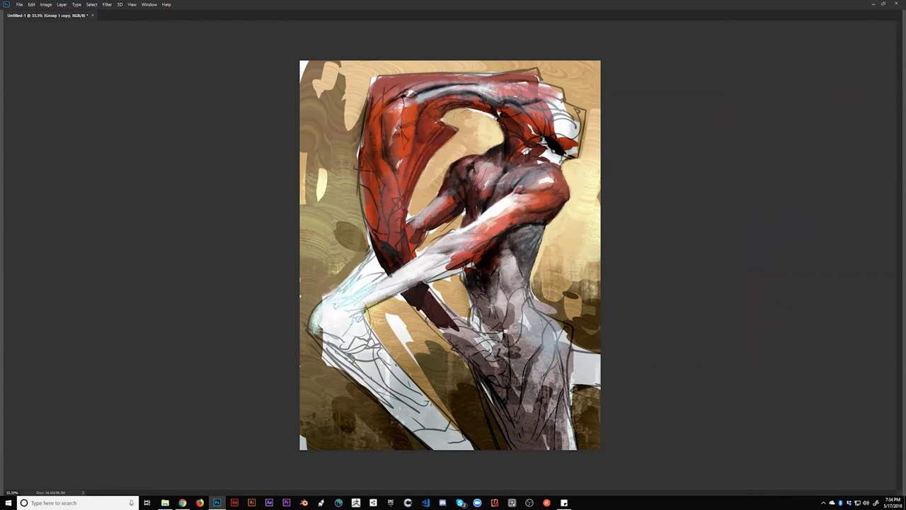
Step: Flip the canvas horizontally and paint light grey over the white area and sketch lines of the head
key("ctrl+minus")
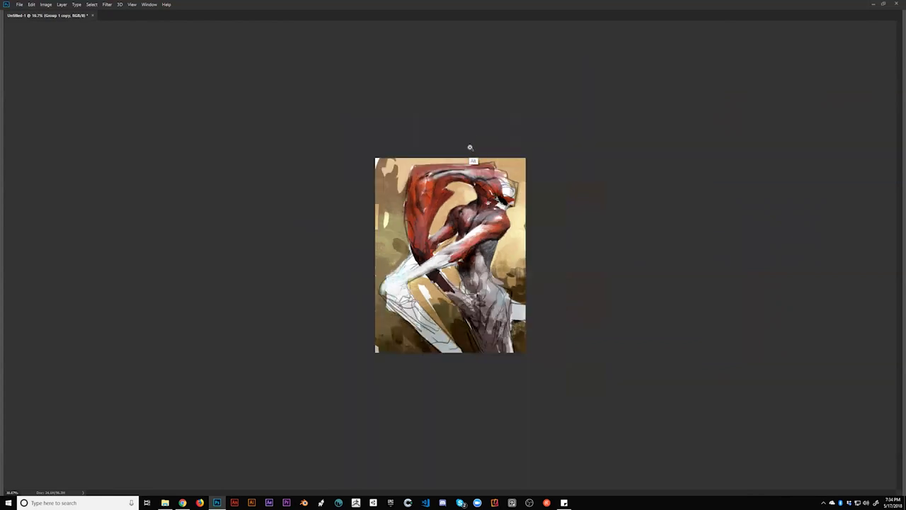
key("ctrl+plus")
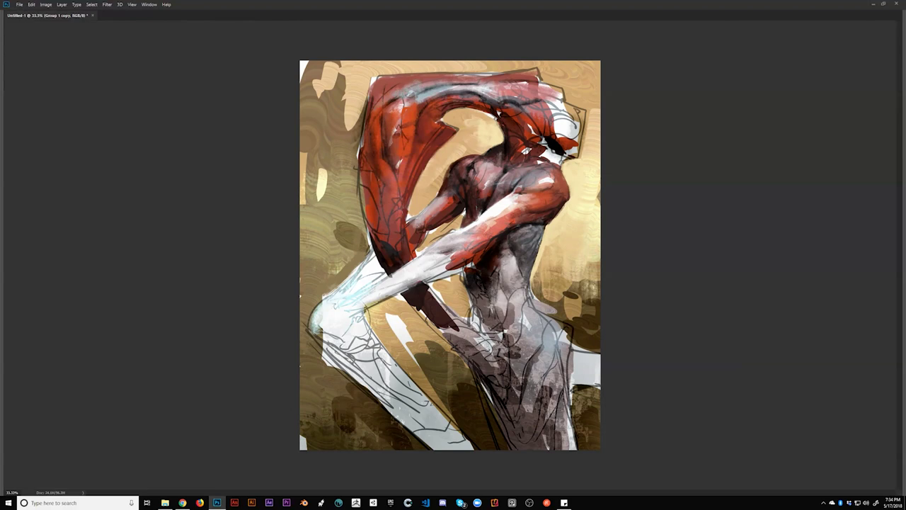
key("ctrl+minus")
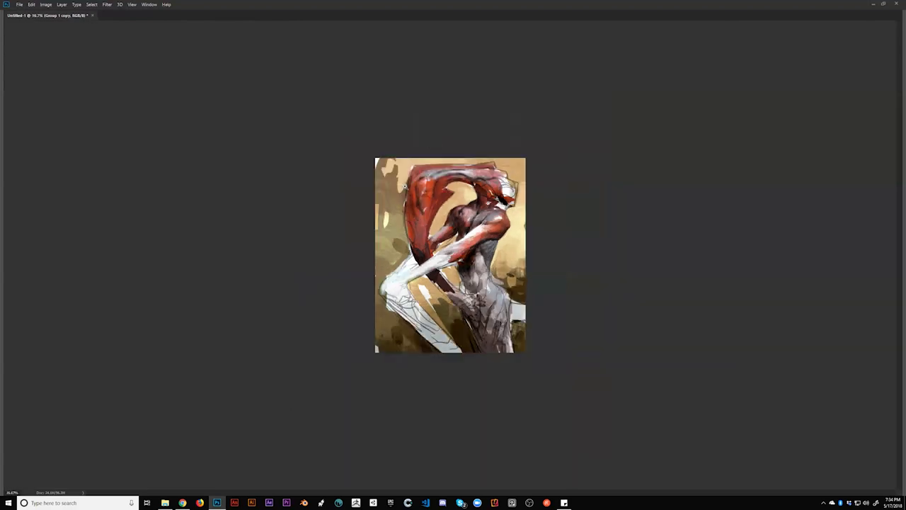
key("ctrl+shift+h")
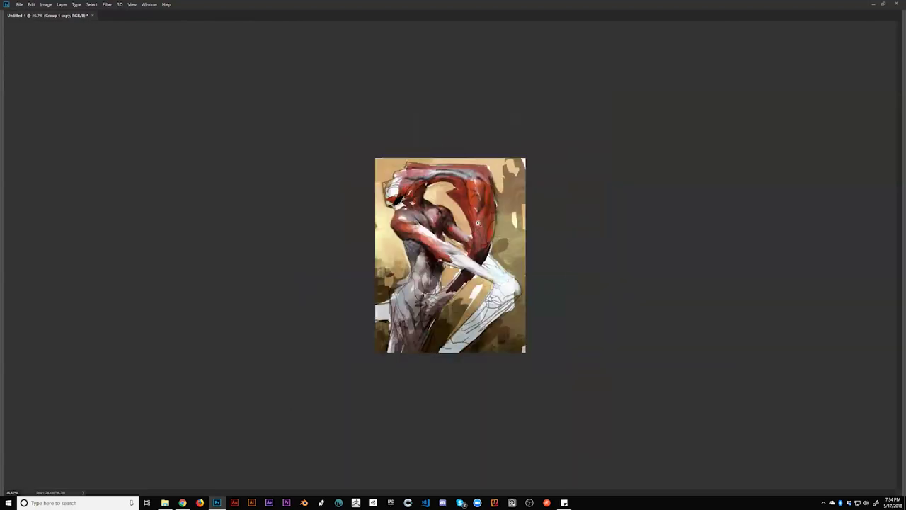
key("ctrl+plus")
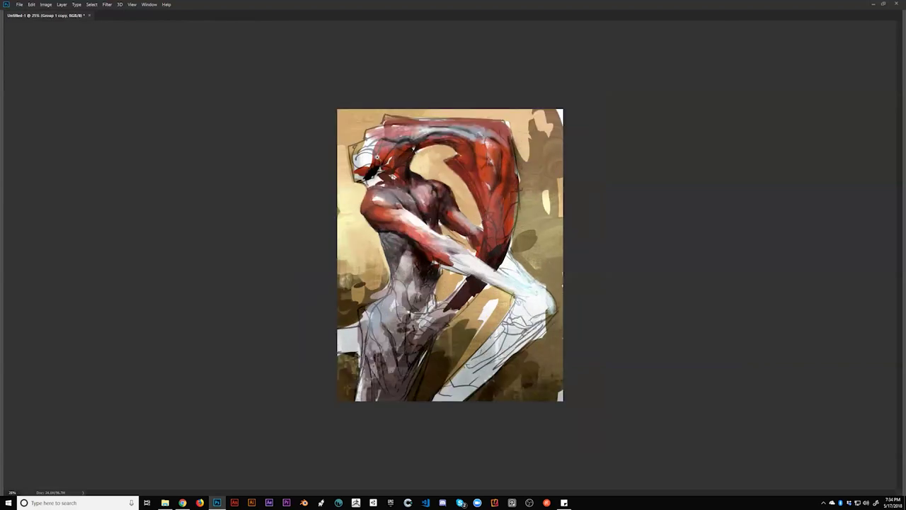
key("ctrl+plus")
mouse_move(322, 115)
left_mouse_down()
mouse_move(344, 113)
mouse_move(334, 109)
left_mouse_up()
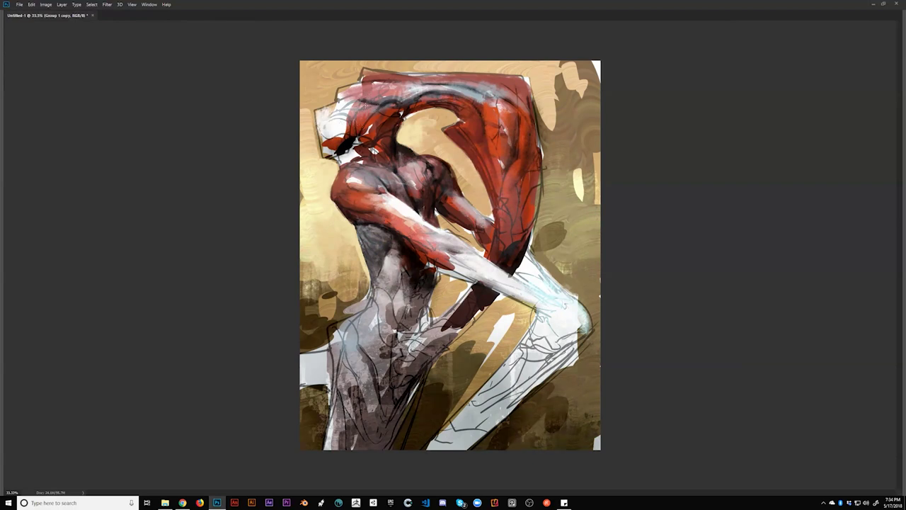
left_click_drag(357, 100, 334, 115)
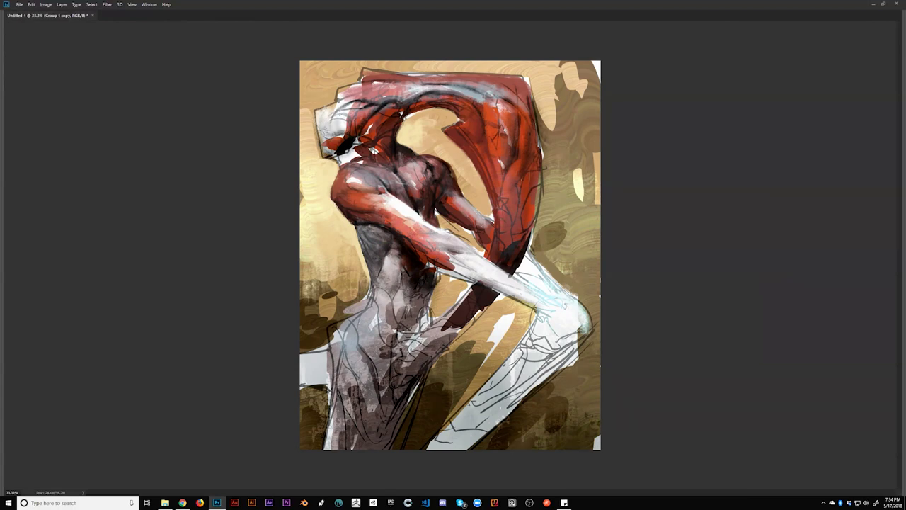
Step: Flip the canvas horizontally and brush blended tan and brown strokes over the background beside the raised arm, undoing the last ones
key("ctrl+minus")
key("ctrl+shift+h")
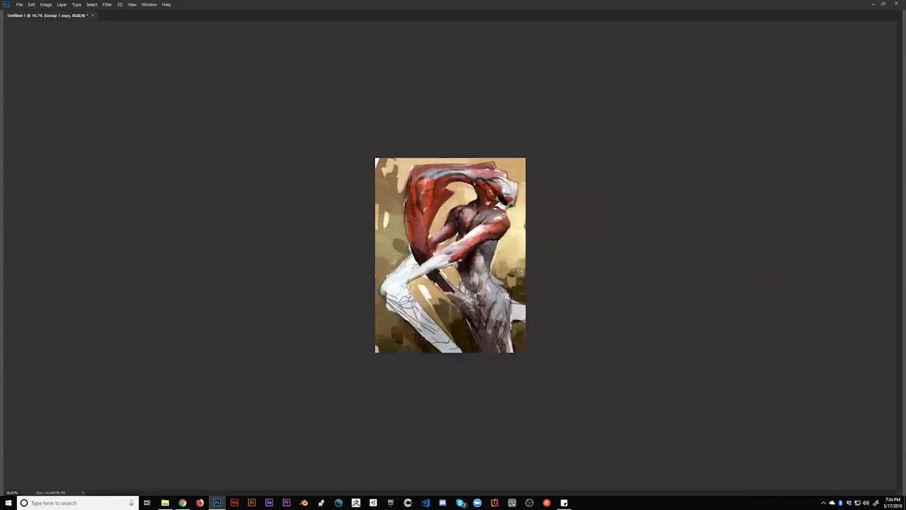
key("ctrl+plus")
key("ctrl+plus")
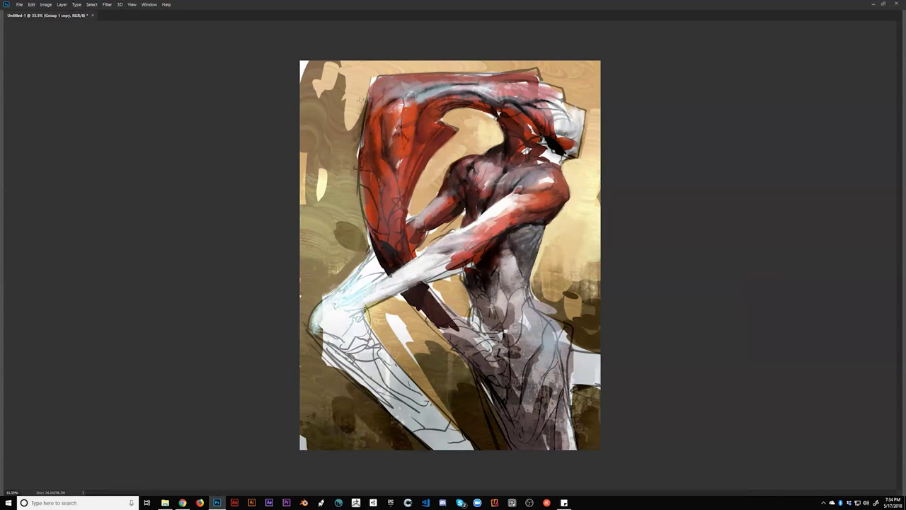
left_click_drag(356, 131, 352, 174)
left_click_drag(344, 112, 335, 179)
left_click_drag(342, 79, 336, 144)
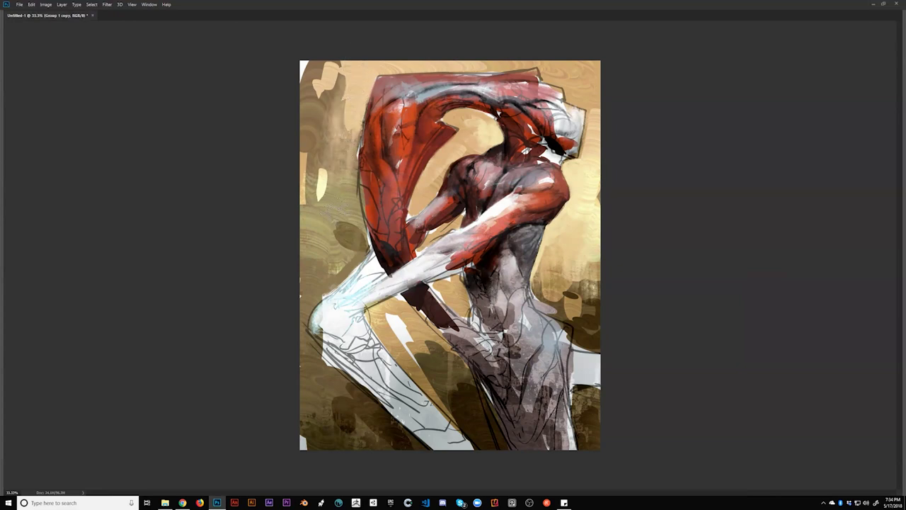
key("ctrl+alt+z")
key("ctrl+alt+z")
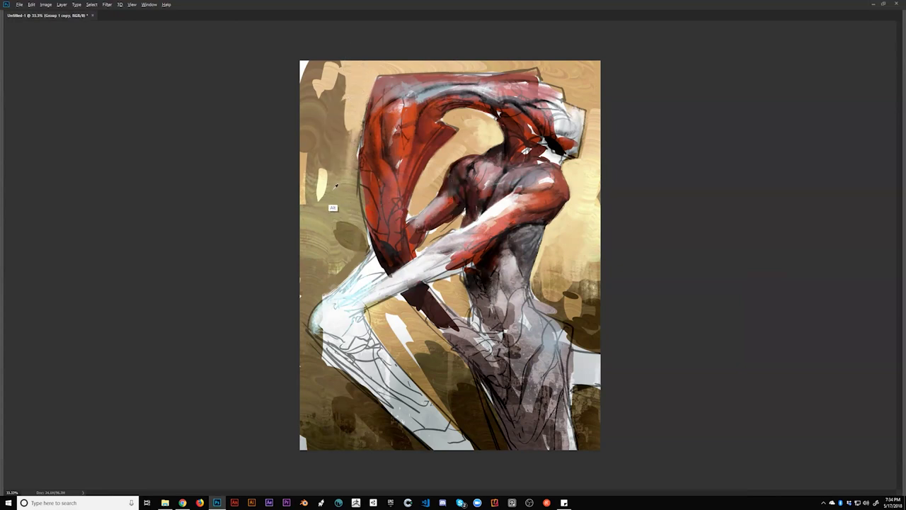
Step: Cover the pale spot in the background beside the raised arm with sampled brown tones and undo the surplus strokes
mouse_move(322, 197)
left_mouse_down()
mouse_move(324, 159)
mouse_move(301, 144)
left_mouse_up()
left_click_drag(323, 106, 321, 190)
left_click_drag(350, 101, 349, 126)
left_click(344, 95, "alt")
left_click_drag(349, 79, 322, 141)
mouse_move(347, 100)
left_mouse_down()
mouse_move(327, 149)
mouse_move(336, 131)
left_mouse_up()
key("ctrl+alt+z")
key("ctrl+alt+z")
key("ctrl+alt+z")
key("ctrl+alt+z")
key("ctrl+alt+z")
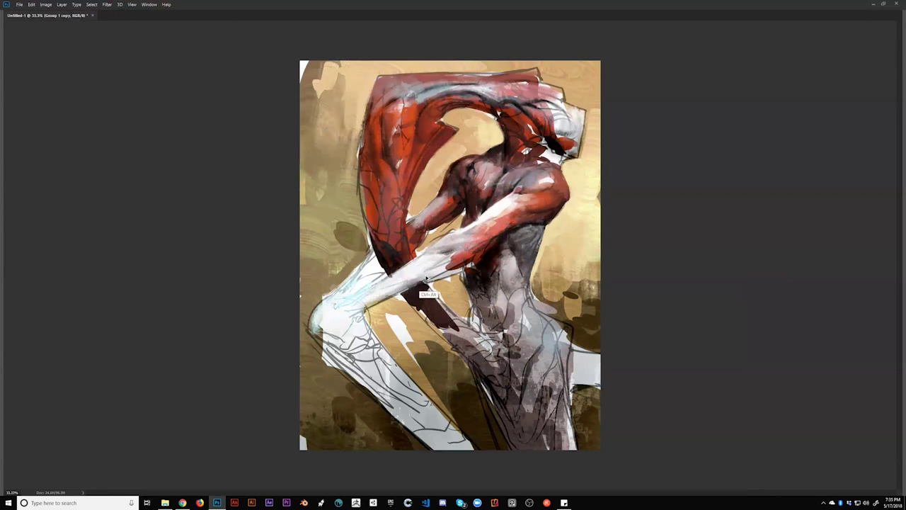
Step: Flip the canvas and, with a smaller brush, paint sampled dark maroon along the edge of the limb below the forearm, then flip back
key("ctrl+shift+h")
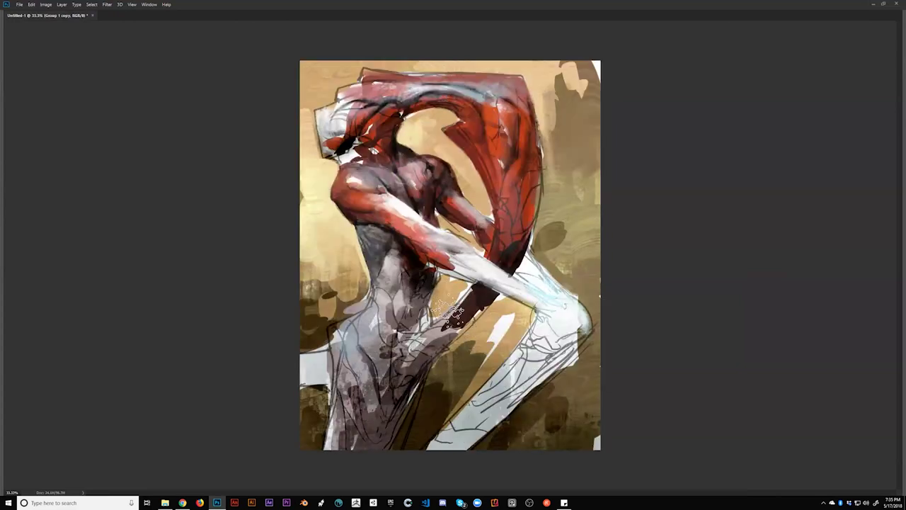
left_click(482, 286, "alt")
key("[")
key("[")
key("[")
key("[")
key("[")
key("[")
left_click_drag(475, 287, 465, 303)
key("h")
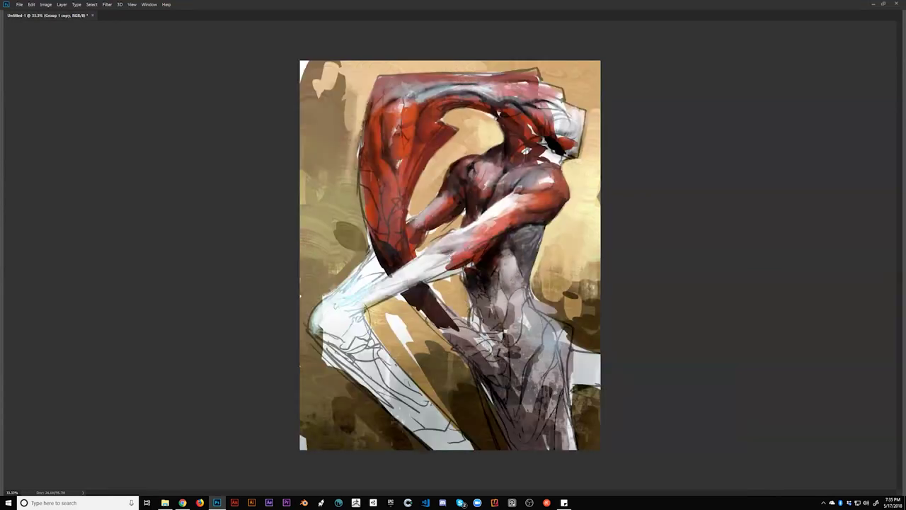
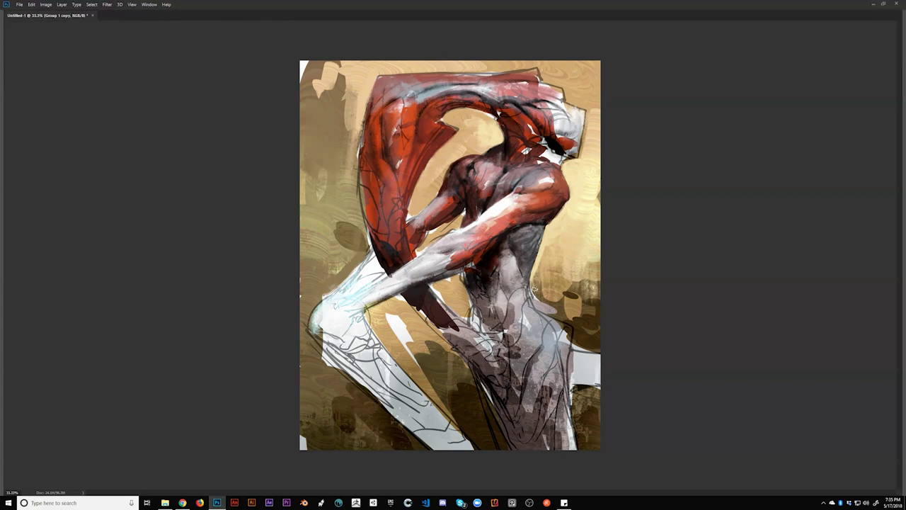
Step: Paint over the outer contour of the bent pale limb with tones sampled nearby and flip the canvas horizontally
left_click(362, 287, "alt")
left_click(349, 286, "alt")
left_click_drag(327, 300, 313, 316)
mouse_move(328, 286)
left_mouse_down()
mouse_move(320, 312)
mouse_move(324, 295)
left_mouse_up()
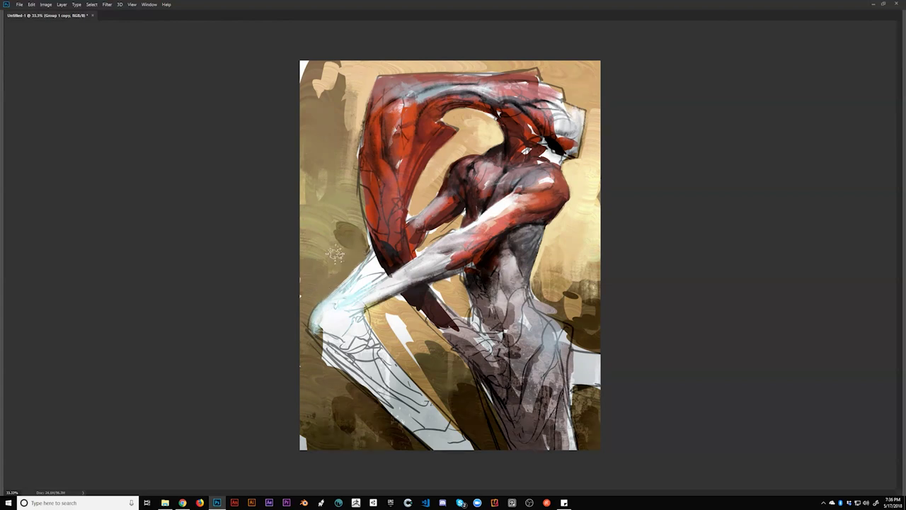
key("ctrl+f")
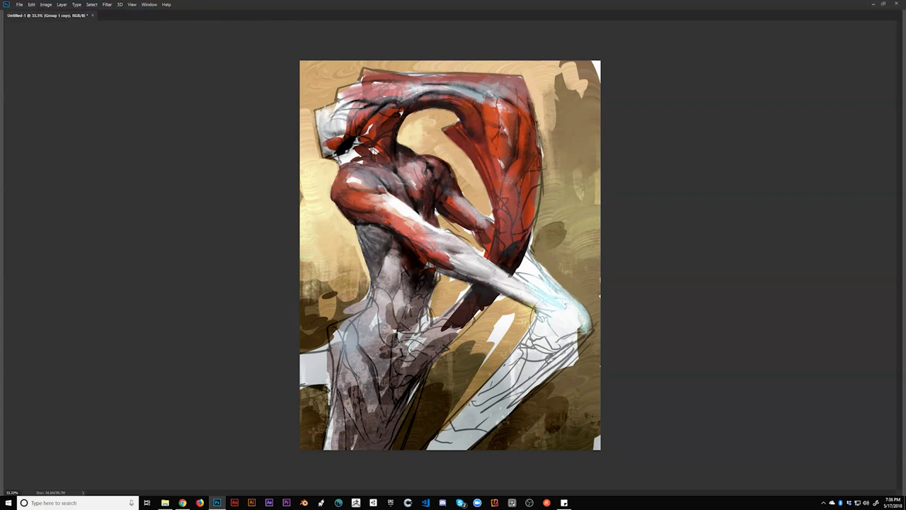
Step: Flip the canvas horizontally twice and examine the whole figure at a reduced size
key("ctrl+shift+h")
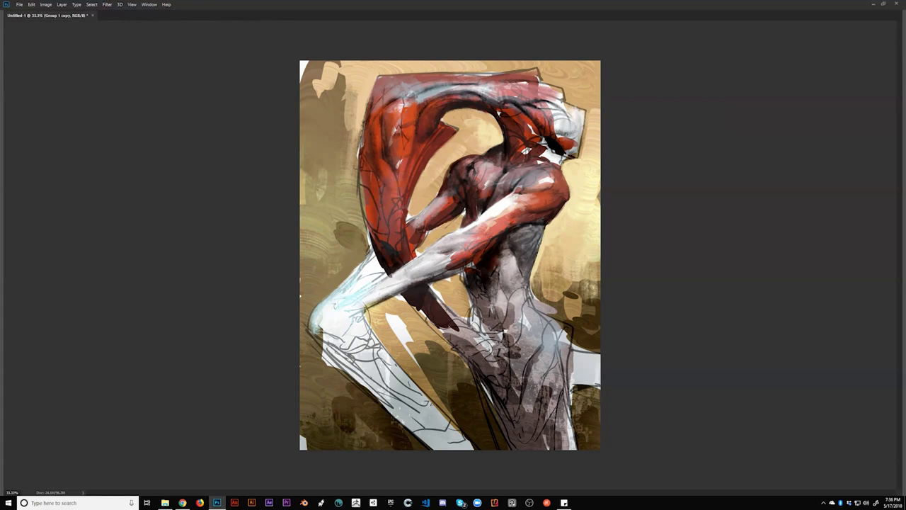
key("ctrl+minus")
key("ctrl+minus")
key("ctrl+shift+h")
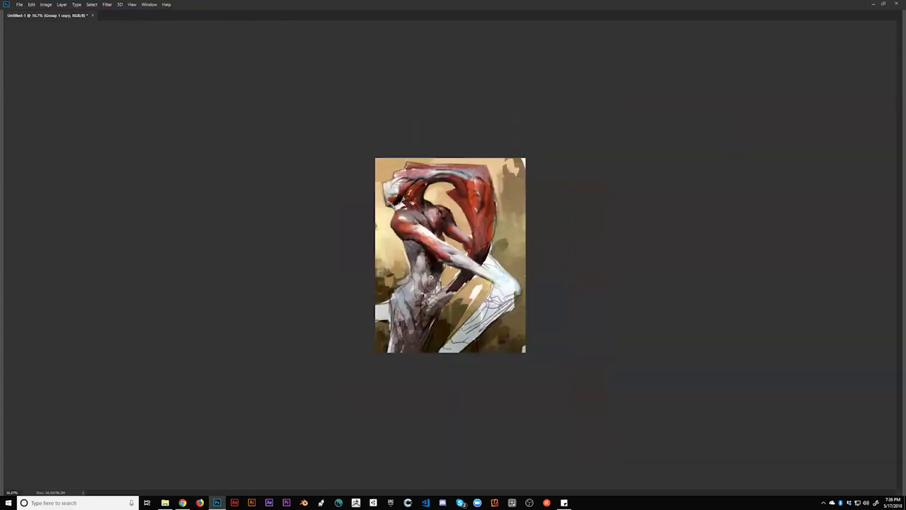
key("ctrl+plus")
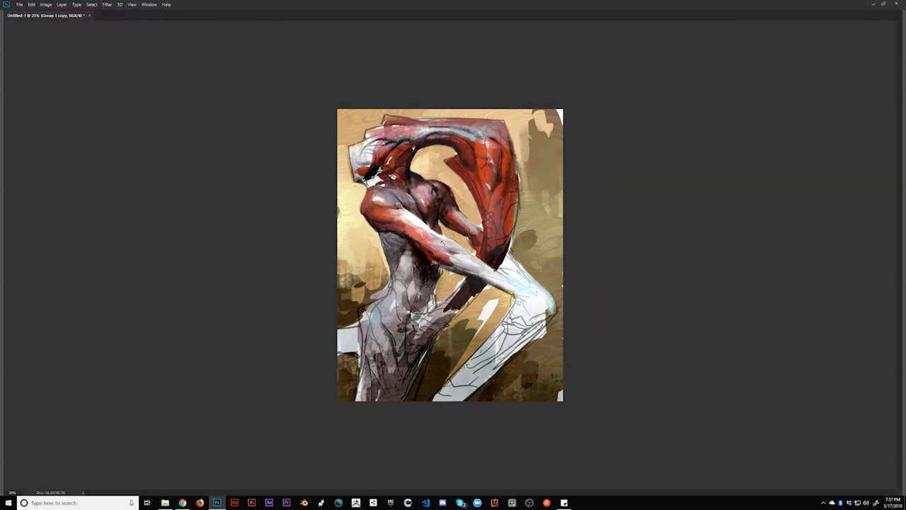
key("ctrl+plus")
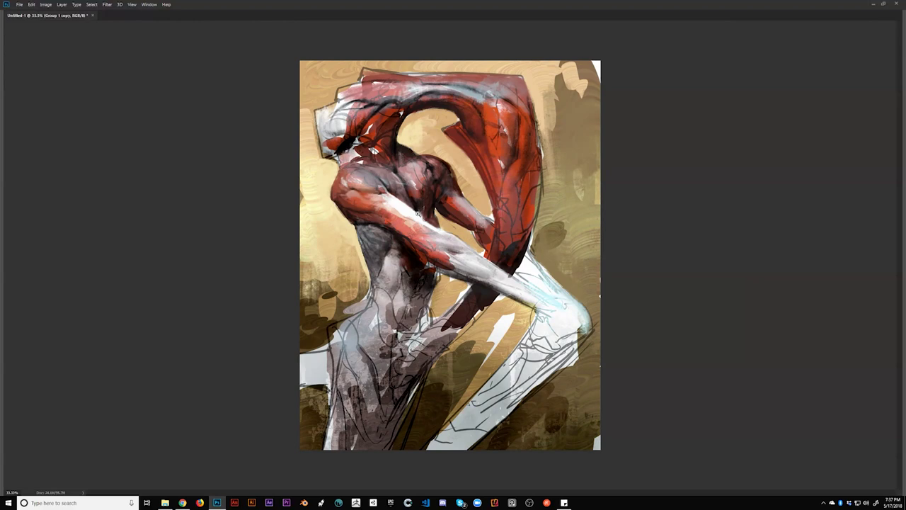
Step: Flip the canvas horizontally and soften the black patch on the face with a blended grey stroke
key("ctrl+minus")
key("ctrl+minus")
key("ctrl+shift+h")
key("ctrl+plus")
key("ctrl+plus")
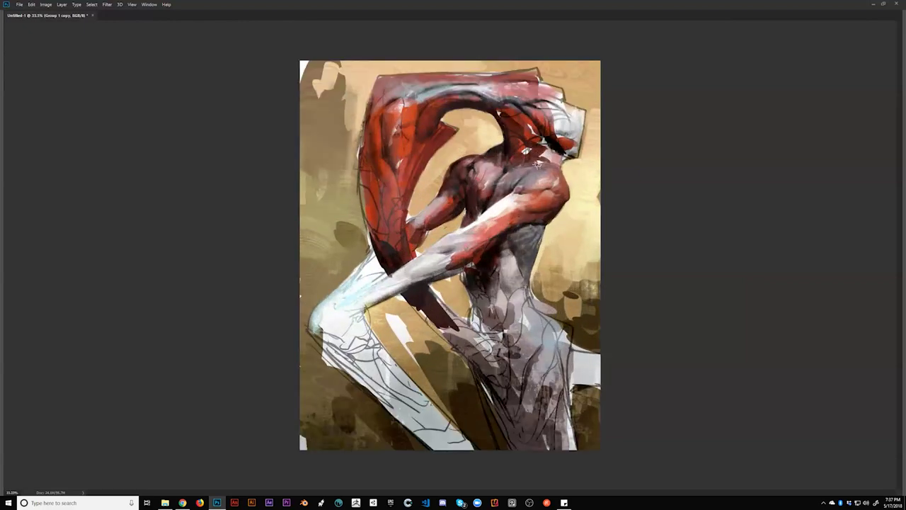
left_click_drag(551, 140, 565, 150)
key("h")
key("h")
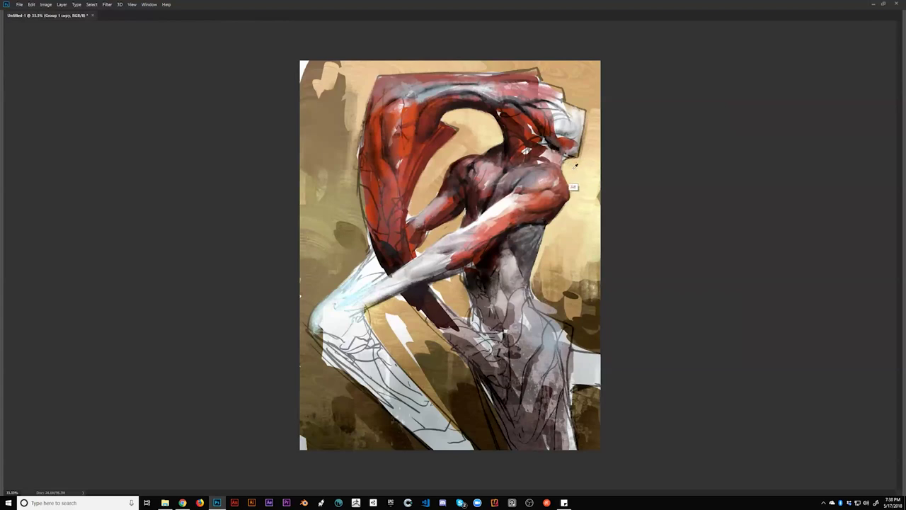
Step: Clean the head's outer edge with background tan and paint grey sampled from the head across its upper part
left_click_drag(588, 142, 581, 157)
mouse_move(588, 113)
left_mouse_down()
mouse_move(576, 173)
mouse_move(576, 156)
left_mouse_up()
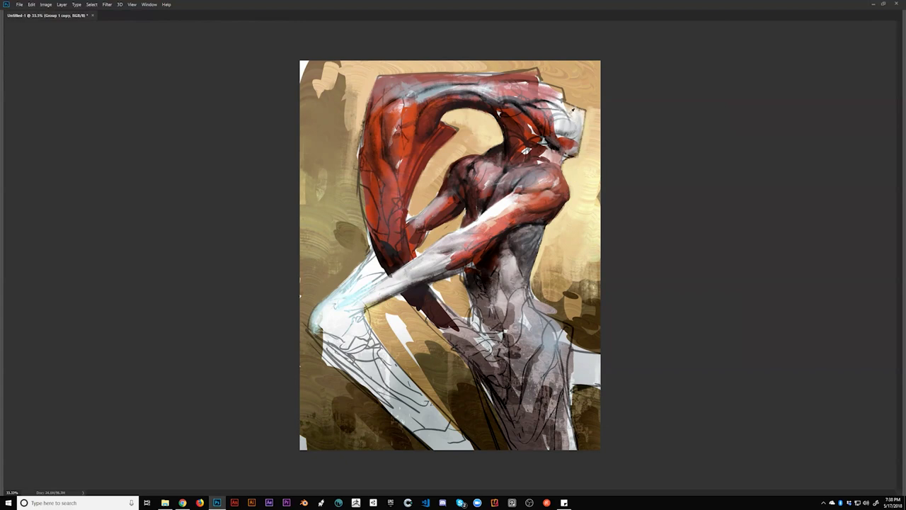
left_click(568, 129, "alt")
key("alt+t")
key("Escape")
left_click_drag(541, 100, 572, 118)
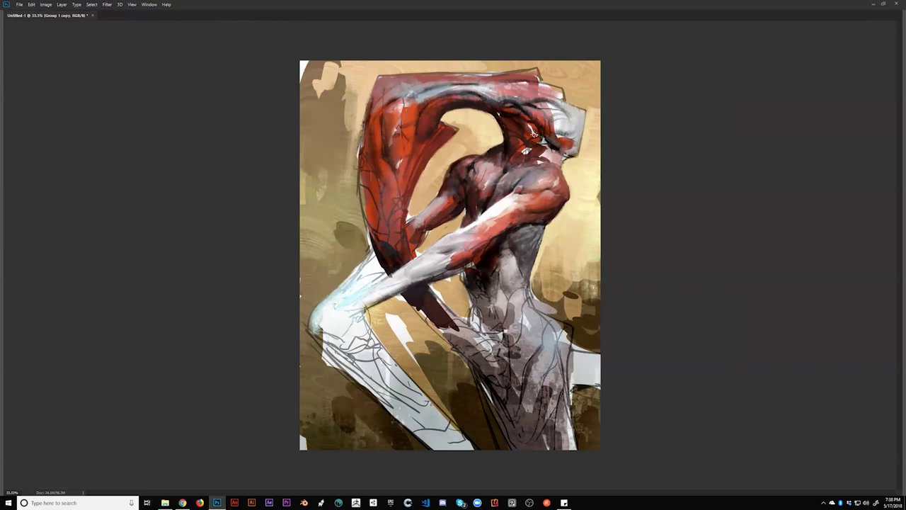
Step: Flip the canvas horizontally and toggle the latest brush stroke off and on to compare the result
key("ctrl+minus")
key("ctrl+minus")
key("ctrl+shift+h")
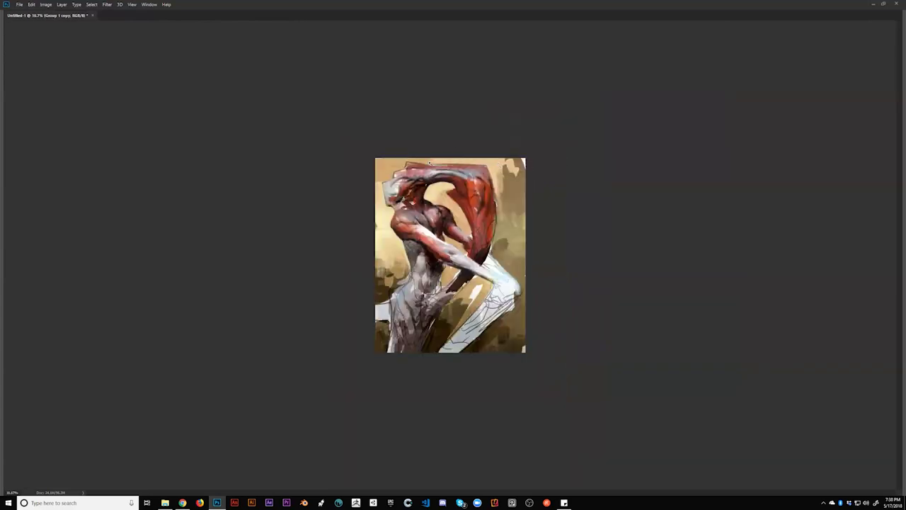
key("ctrl+plus")
key("ctrl+plus")
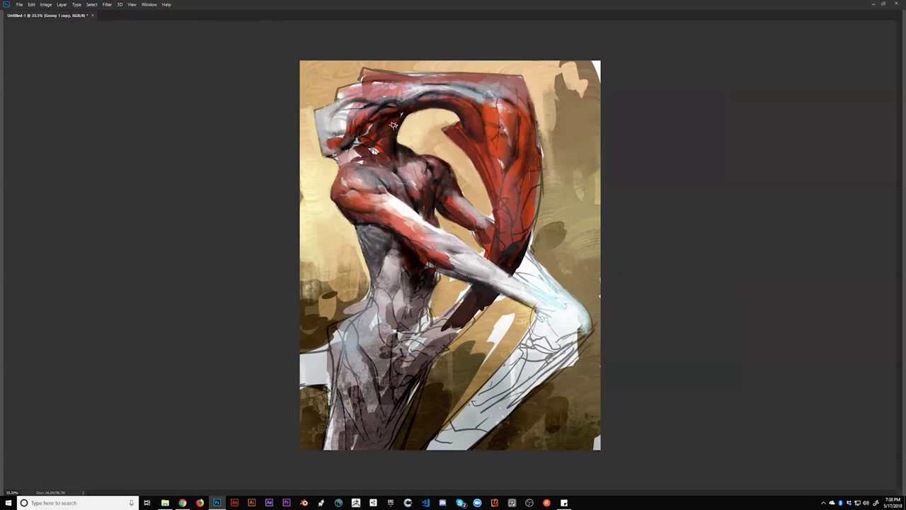
key("ctrl+z")
key("ctrl+z")
key("ctrl+z")
key("ctrl+z")
key("ctrl+z")
key("ctrl+z")
Step: Save the current brush as a new tool preset named THE TEXTURE without including its colour
key("Tab")
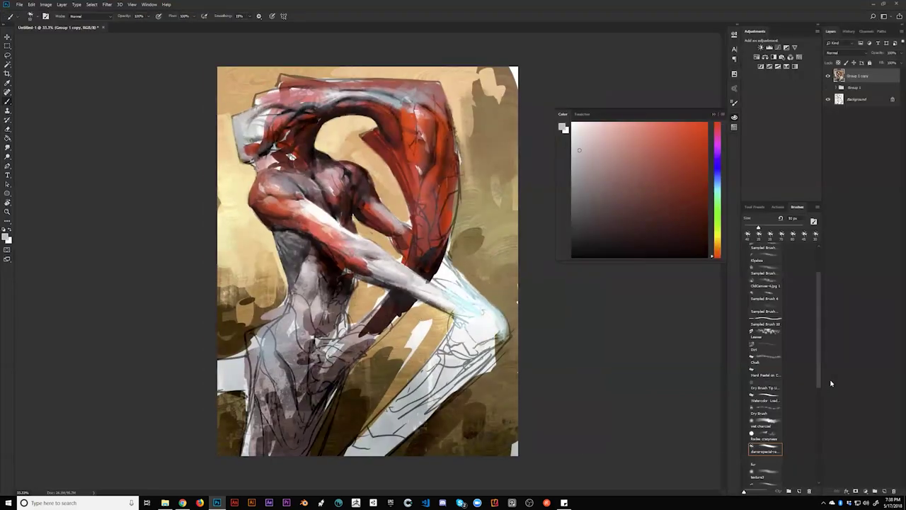
mouse_move(820, 381)
left_mouse_down()
mouse_move(822, 393)
mouse_move(823, 354)
left_mouse_up()
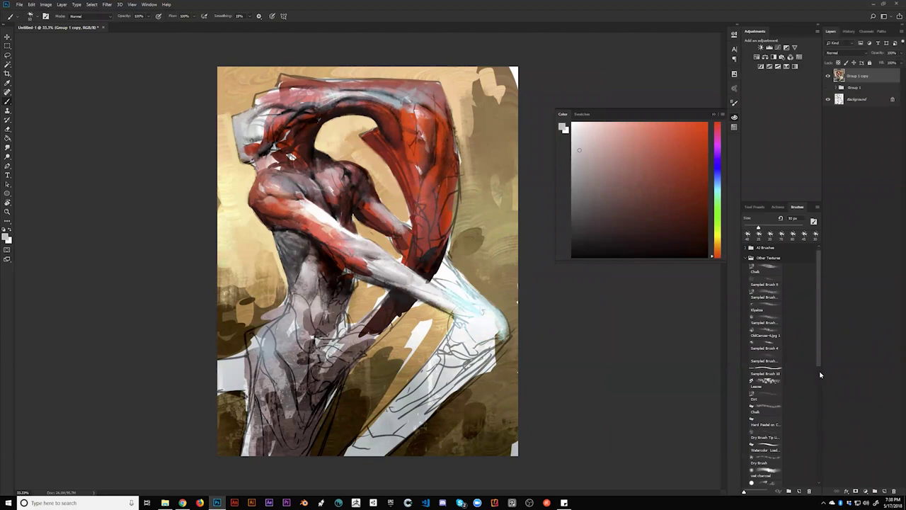
left_click(755, 207)
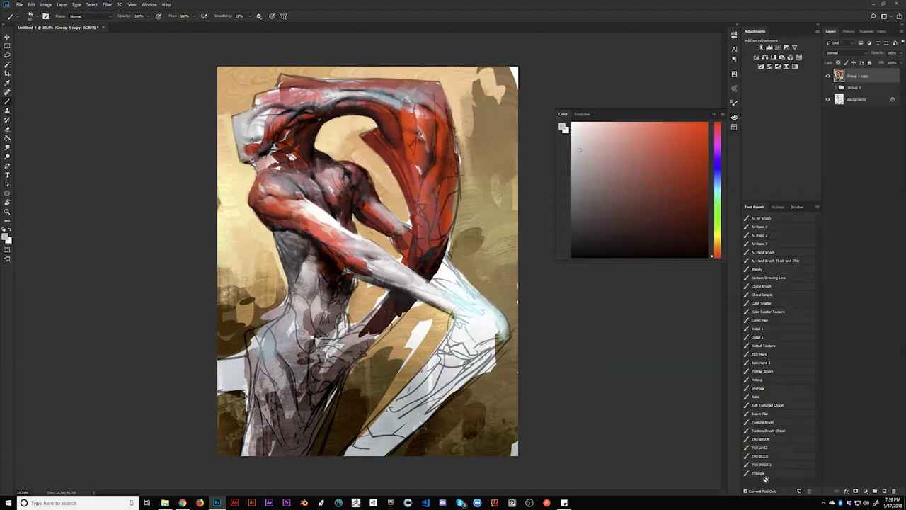
left_click(798, 489)
type("THE TEXTURE")
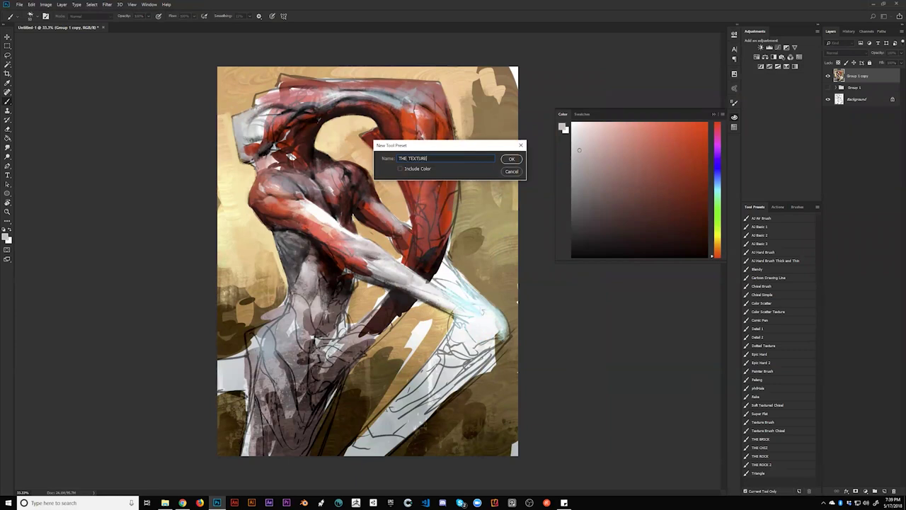
key("Return")
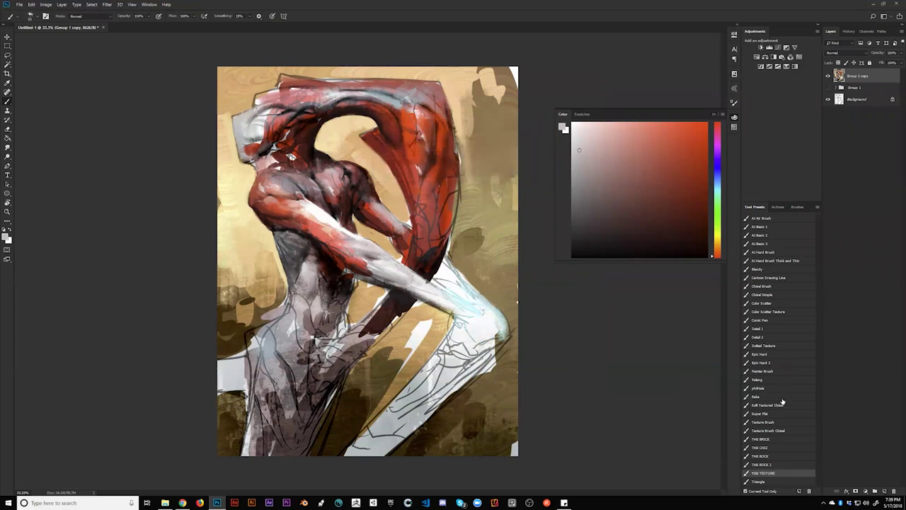
Step: Switch to the THE BRICK brush preset, enlarge the brush and pick a light salmon red as the painting colour
left_click(766, 439)
key("bracketright")
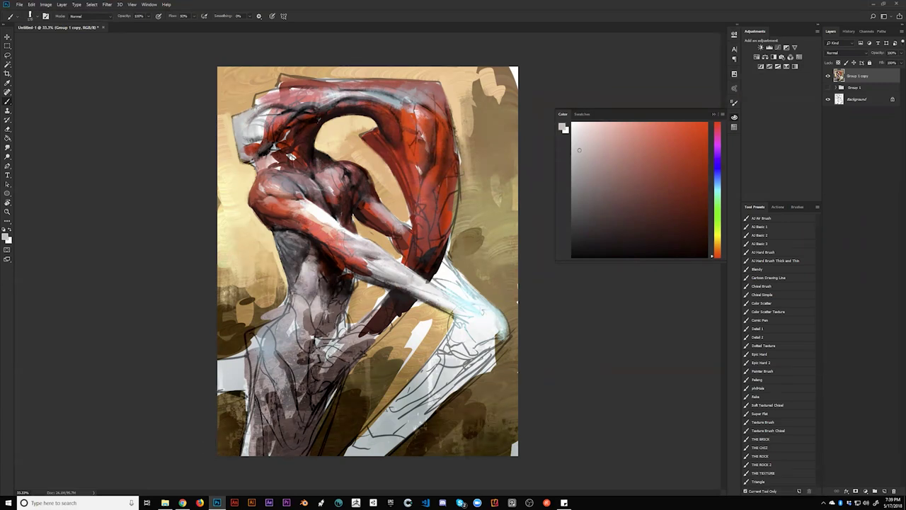
key("d")
left_click(688, 136)
left_click(655, 133)
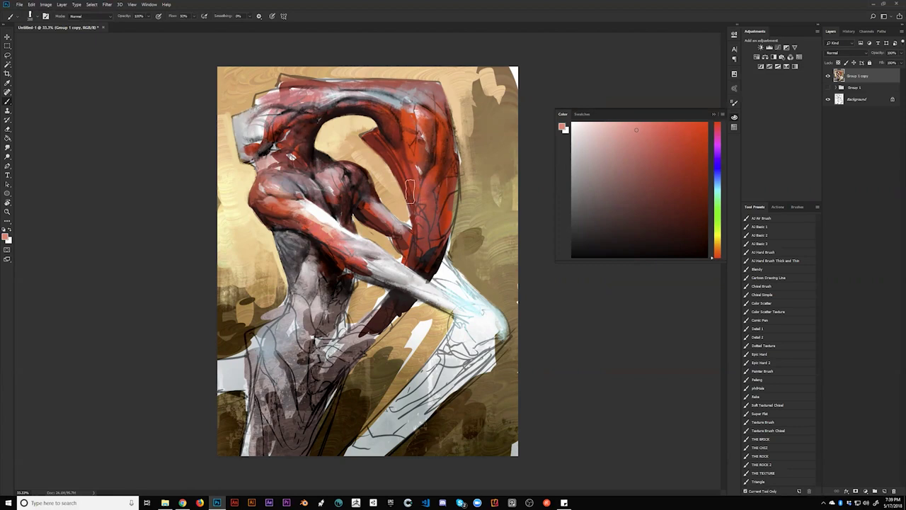
Step: Paint pale grey strokes sampled from the lower torso over the sketch lines on the hip and upper thigh
left_click(307, 284, "alt")
mouse_move(293, 296)
left_mouse_down()
mouse_move(309, 395)
mouse_move(286, 413)
left_mouse_up()
key("d")
left_click_drag(275, 367, 288, 400)
left_click(286, 394, "alt")
left_click(275, 350, "alt")
mouse_move(274, 361)
left_mouse_down()
mouse_move(288, 393)
mouse_move(308, 333)
mouse_move(310, 348)
mouse_move(269, 402)
left_mouse_up()
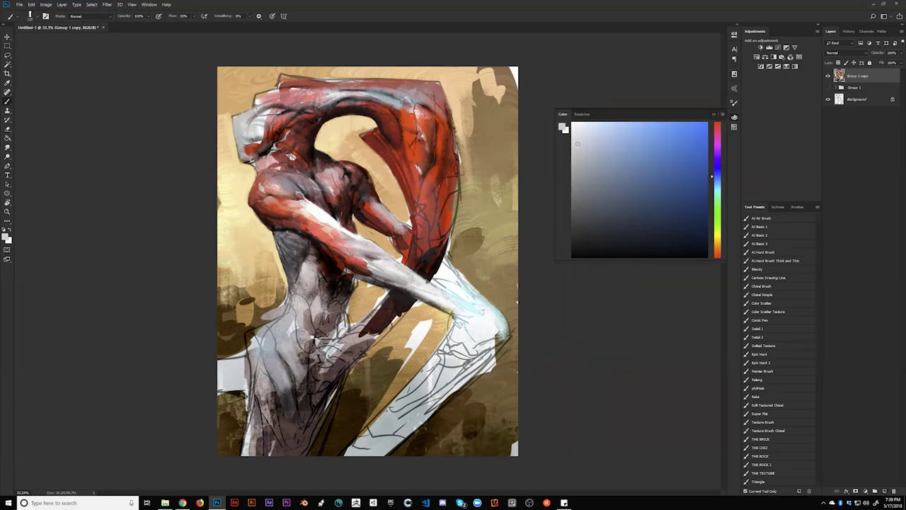
Step: Switch to the Paleng brush and blend sampled tan, brown and pale yellow over the background beside the waist
left_click(256, 330, "alt")
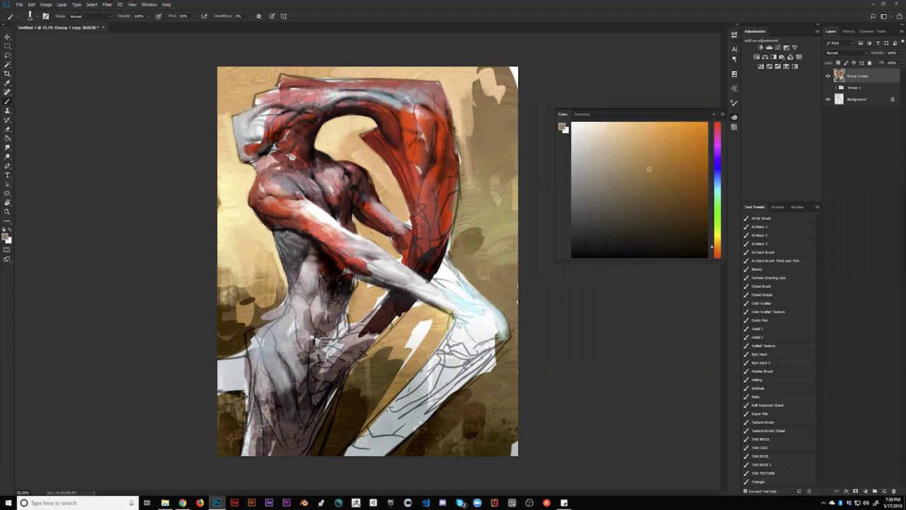
left_click(272, 290, "alt")
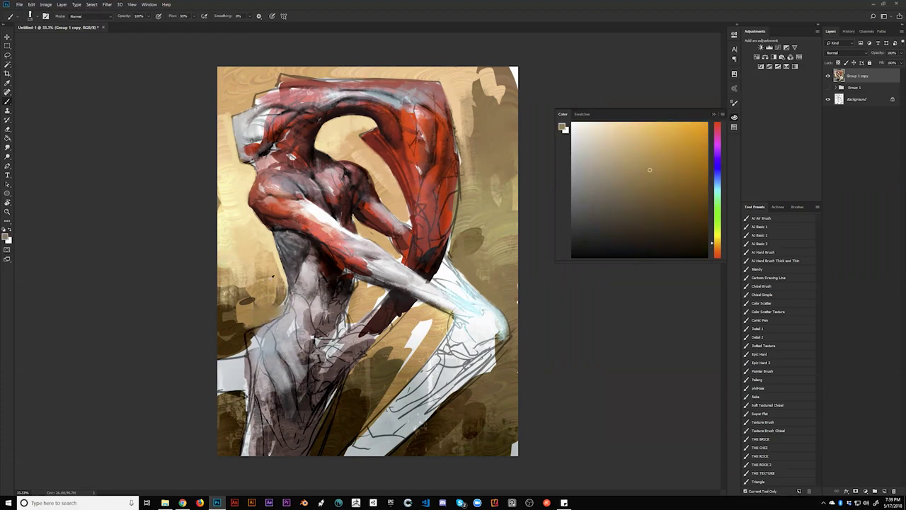
left_click(241, 336, "alt")
mouse_move(248, 324)
left_mouse_down()
mouse_move(274, 314)
mouse_move(250, 305)
mouse_move(263, 316)
mouse_move(270, 297)
mouse_move(239, 279)
mouse_move(230, 315)
left_mouse_up()
left_click(758, 380)
left_click(236, 288, "alt")
mouse_move(213, 293)
left_mouse_down()
mouse_move(241, 333)
mouse_move(262, 255)
mouse_move(273, 282)
left_mouse_up()
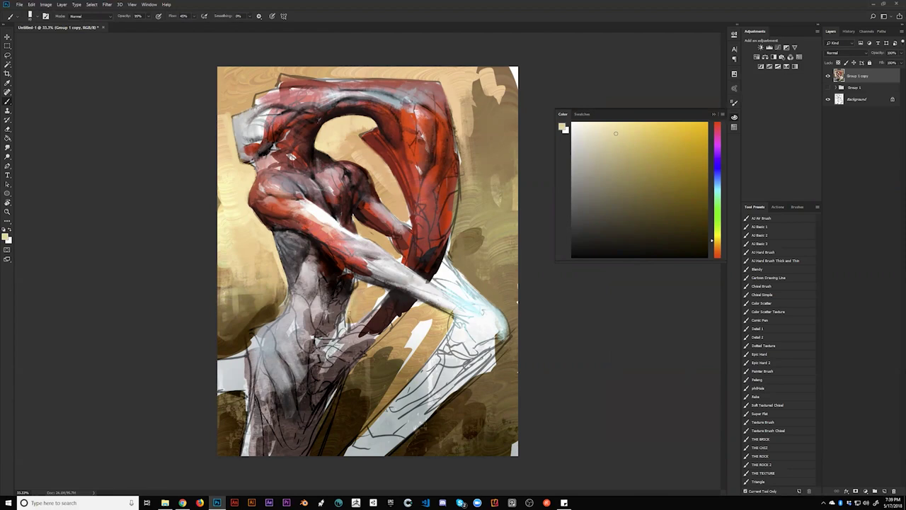
Step: Flip the canvas horizontally and return to the brush for painting the torso
key("z")
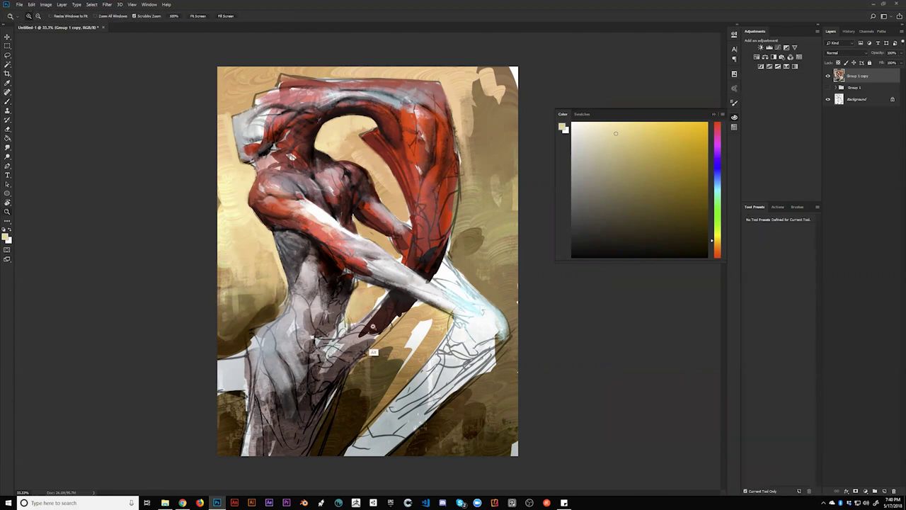
left_click(378, 338, "alt")
left_click(378, 338, "alt")
left_click(378, 338, "alt")
key("ctrl+shift+h")
left_click(424, 306)
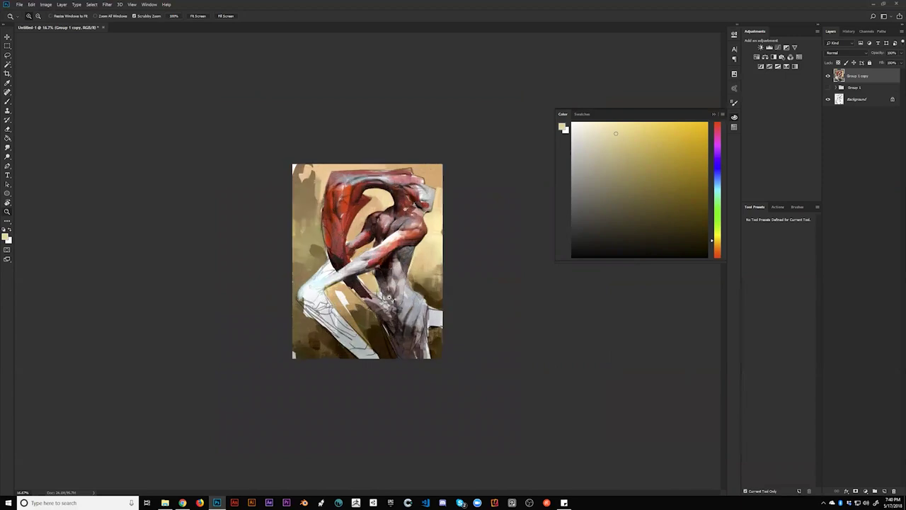
left_click(426, 306)
left_click(426, 307)
key("b")
Step: Blend sampled dark and grey tones over the abdomen and waist to soften the patchy shading
left_click(386, 283, "alt")
left_click(405, 284, "alt")
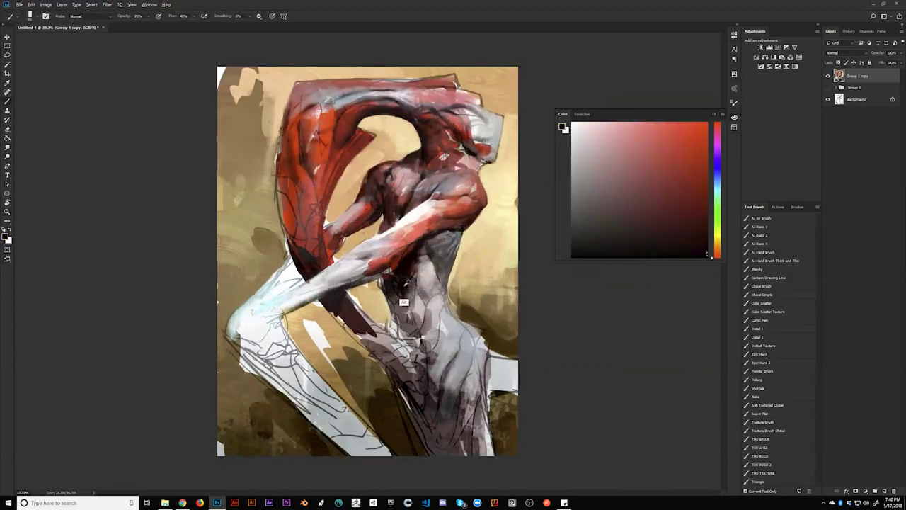
left_click(417, 313, "alt")
left_click(417, 326, "alt")
left_click_drag(420, 300, 422, 316)
key("d")
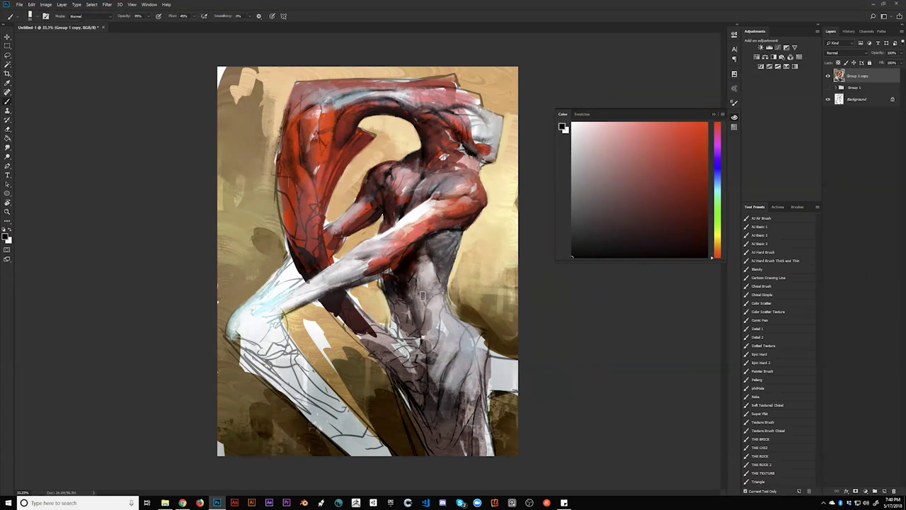
left_click(423, 314, "alt")
left_click(425, 294, "alt")
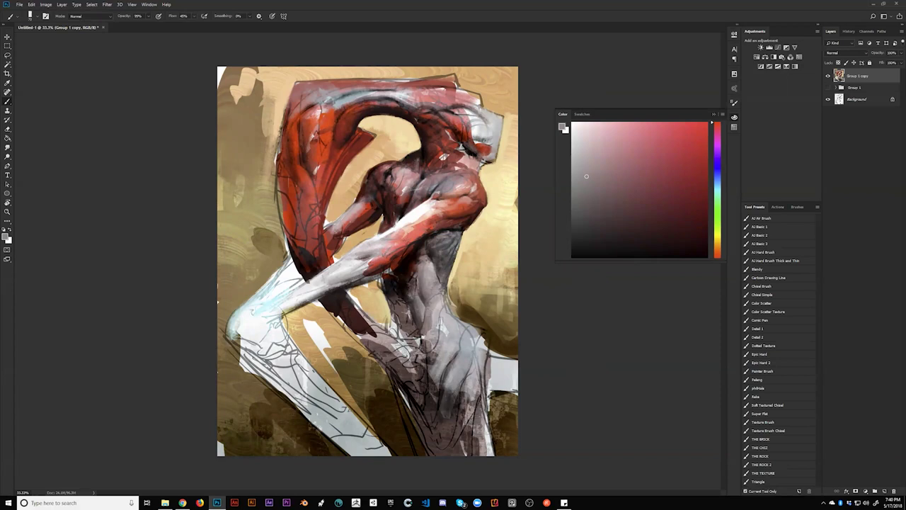
Step: Deepen the ribcage shading below the front arm with sampled dark reddish greys and black, using a smaller brush
left_click(416, 273, "alt")
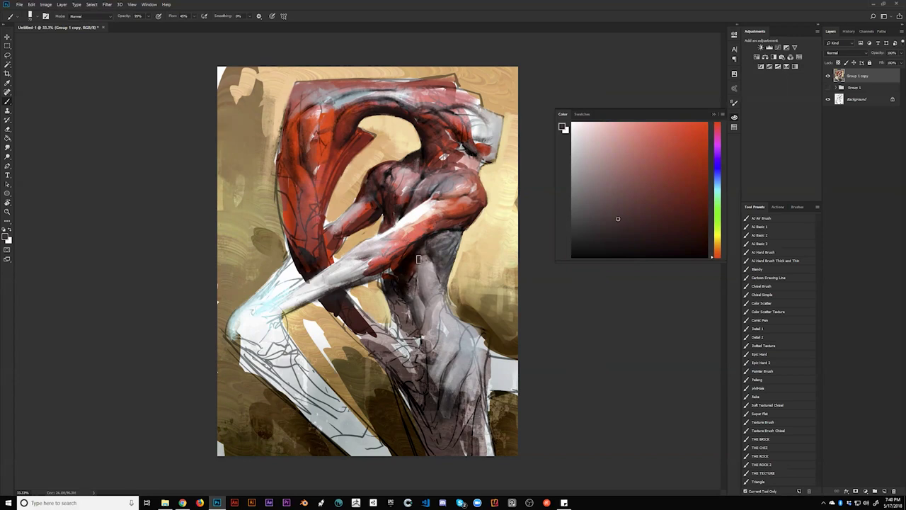
left_click(424, 246, "alt")
left_click(437, 225, "alt")
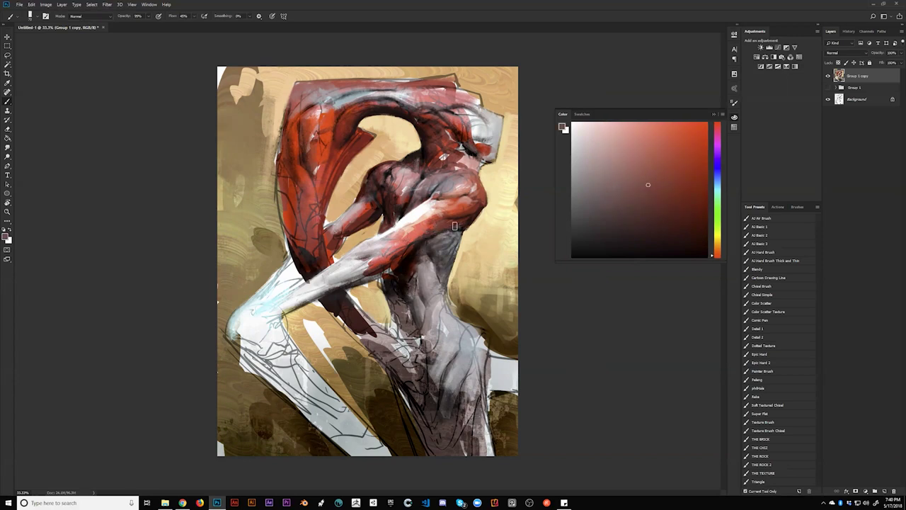
key("d")
key("bracketleft")
key("bracketleft")
key("bracketleft")
key("bracketleft")
Step: Flip the canvas horizontally and darken the underside of the front shoulder with black and a sampled dark red
key("z")
left_click(424, 295, "alt")
left_click(423, 295, "alt")
key("ctrl+shift+h")
left_click(350, 266)
key("b")
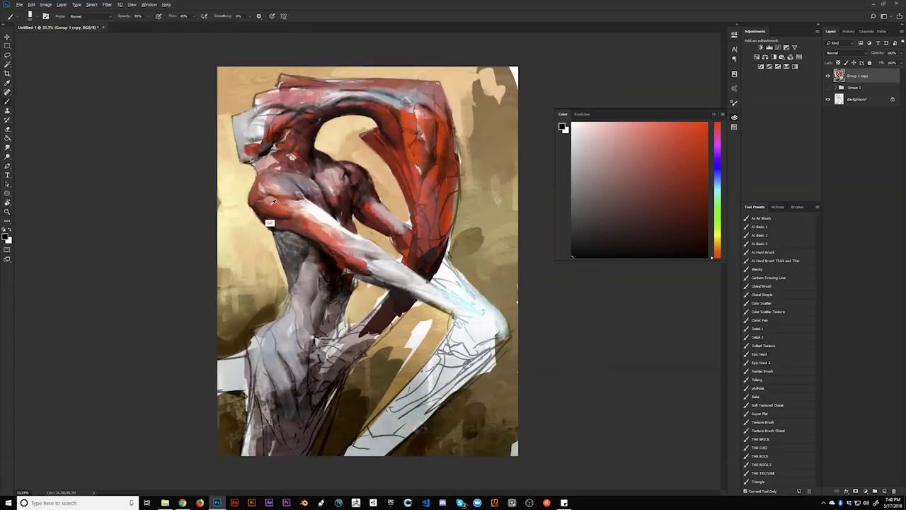
left_click(268, 227, "alt")
key("d")
left_click(265, 223, "alt")
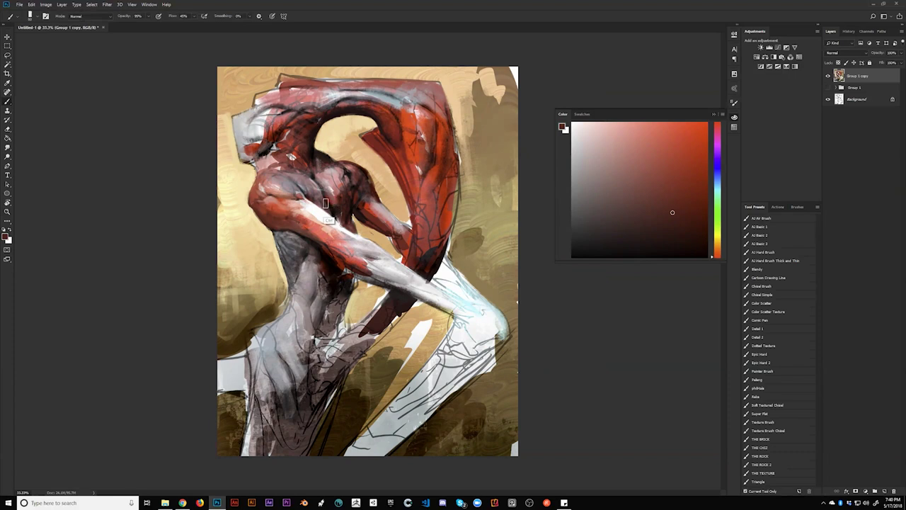
Step: Flip the canvas horizontally and clean the background edge around the far shoulder and neck with sampled light tan
key("ctrl+shift+h")
left_click(361, 189, "alt")
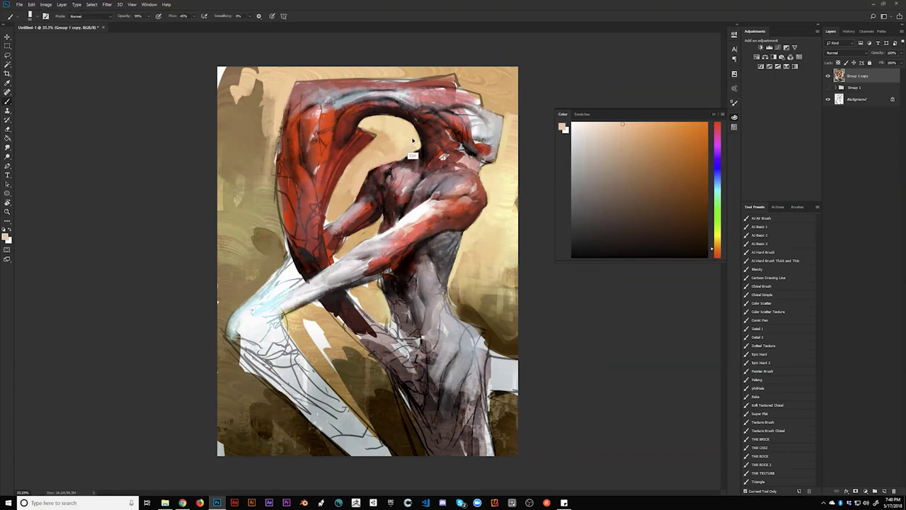
left_click(377, 188, "alt")
left_click(402, 153, "alt")
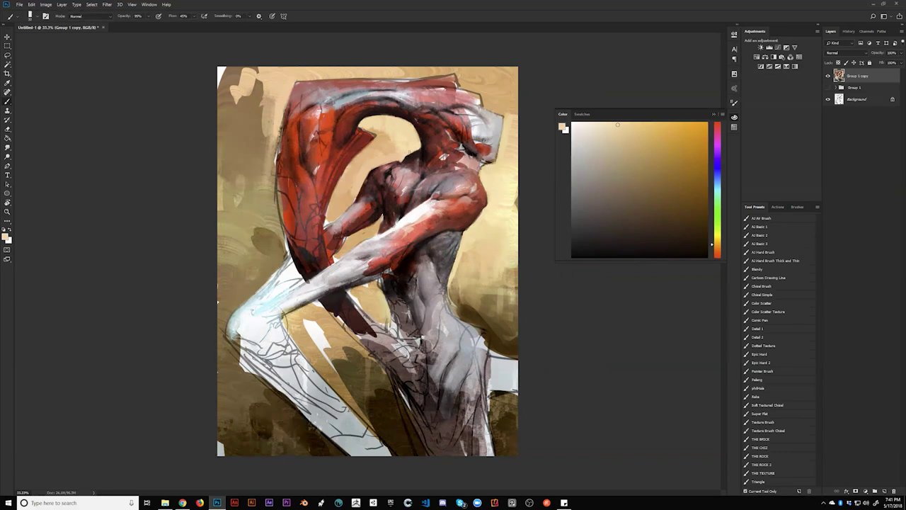
Step: Flip the canvas horizontally, then refine the far arm's outer edge in light tan and its underside in dark brown
key("ctrl+shift+h")
left_click(340, 157, "alt")
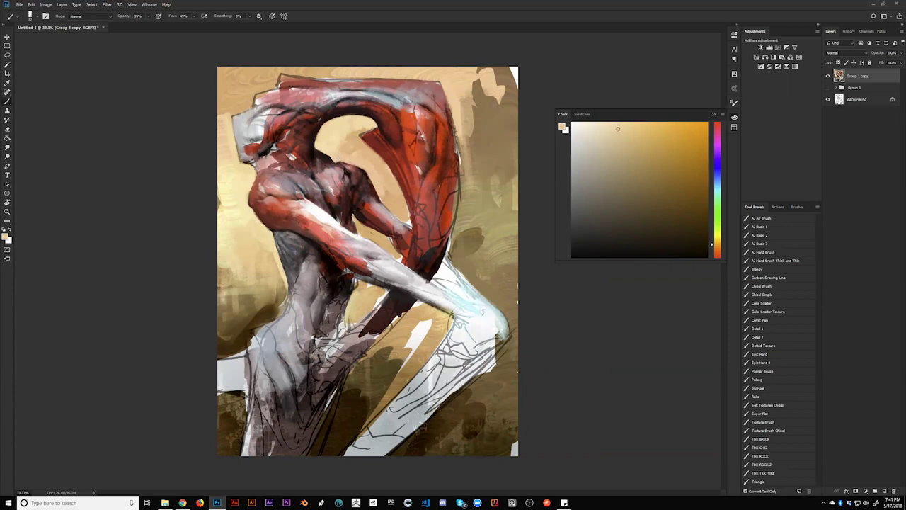
left_click_drag(361, 165, 372, 179)
left_click(359, 220, "alt")
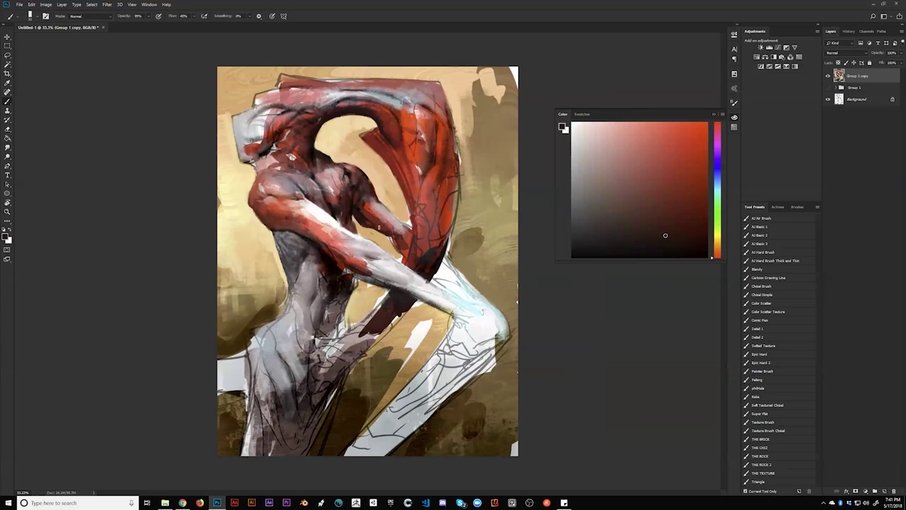
left_click_drag(376, 229, 396, 250)
Step: Refine the edges and shading of the front forearm with black and tones sampled around it
left_click(230, 201, "alt")
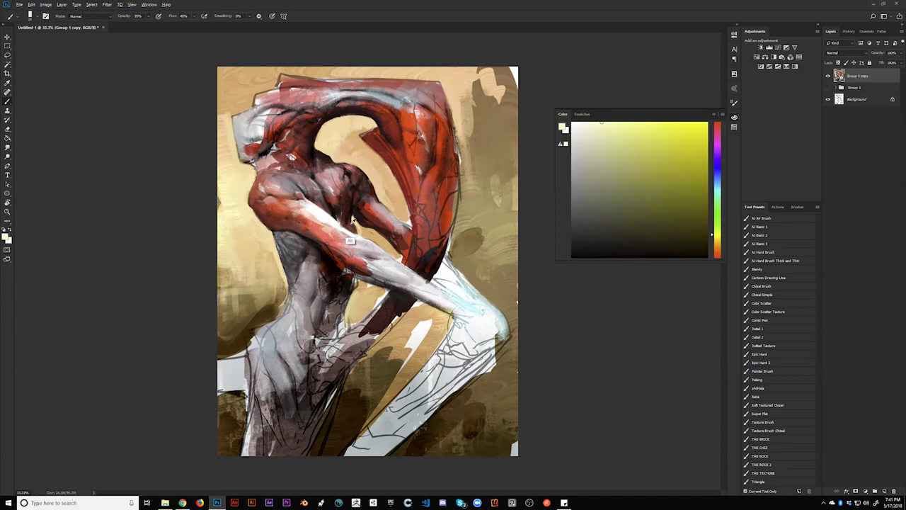
left_click(351, 240, "alt")
key("d")
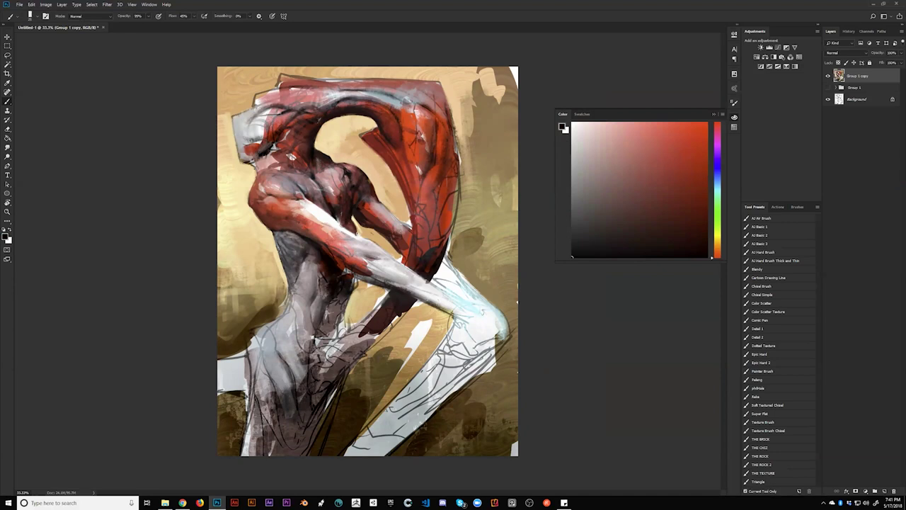
left_click(352, 262, "alt")
left_click(348, 250, "alt")
left_click(364, 272, "alt")
Step: Blend sampled red into the front upper arm and paint near-white highlights along the forearm to the wrist
left_click(274, 205, "alt")
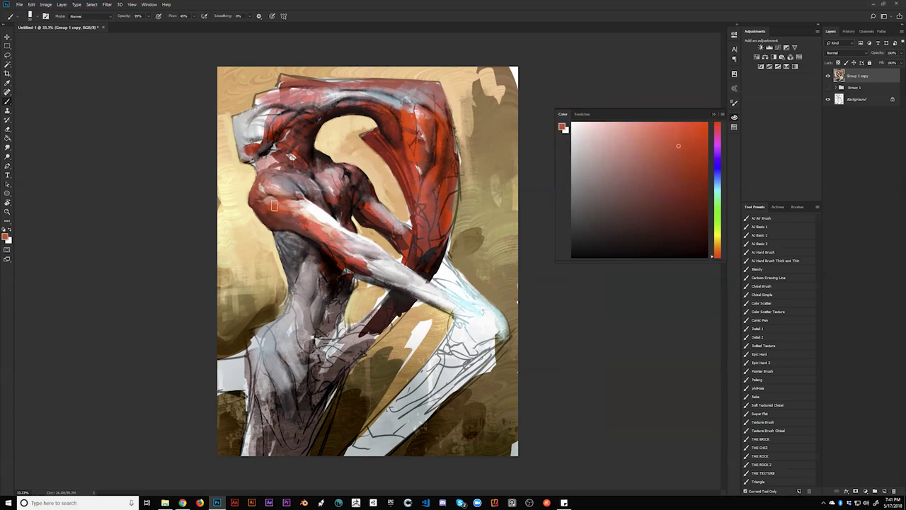
left_click_drag(293, 215, 326, 219)
left_click(317, 230, "alt")
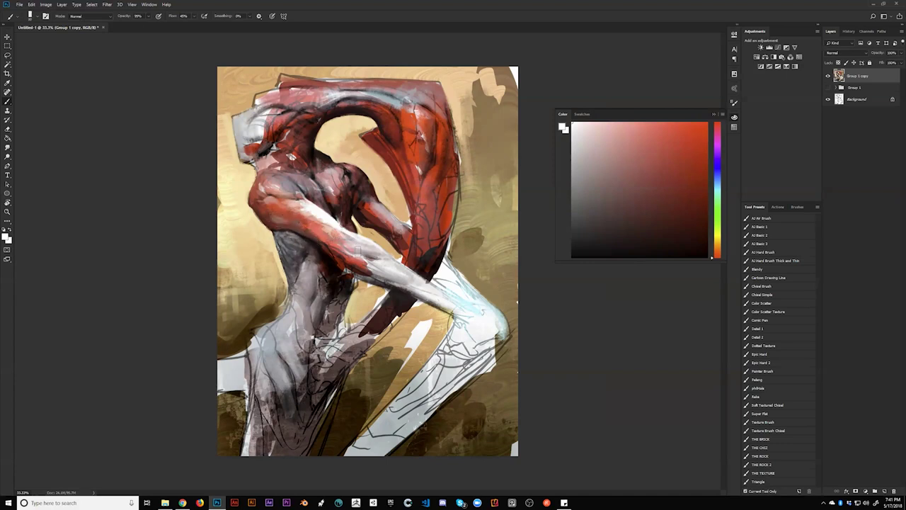
left_click_drag(347, 258, 402, 280)
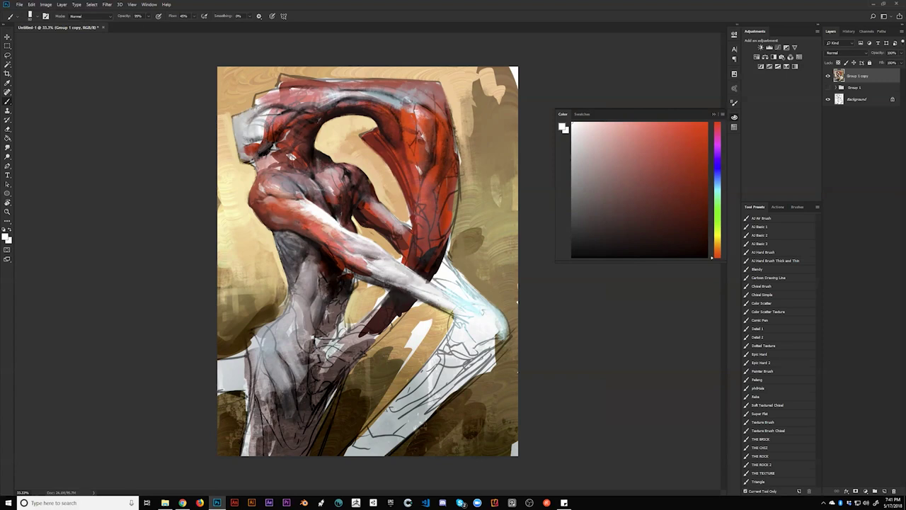
left_click(429, 293, "alt")
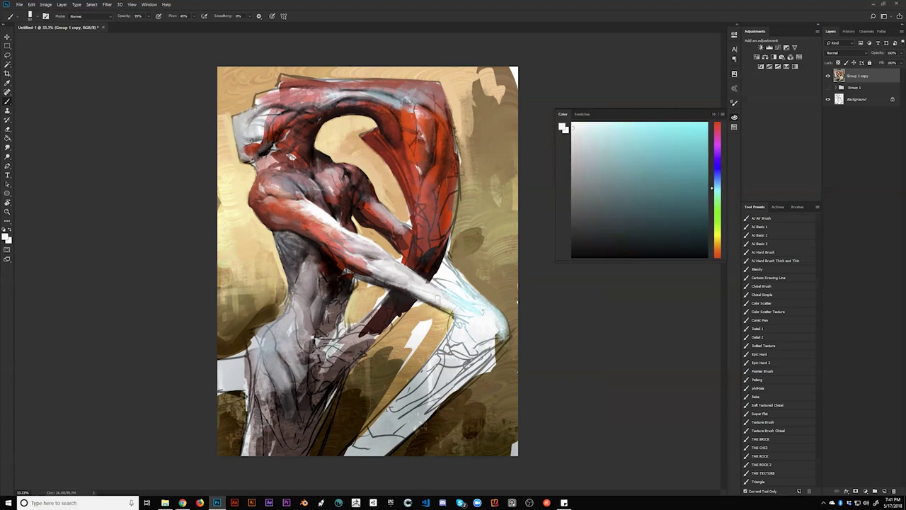
left_click(436, 298, "alt")
mouse_move(441, 281)
left_mouse_down()
mouse_move(468, 302)
mouse_move(474, 294)
left_mouse_up()
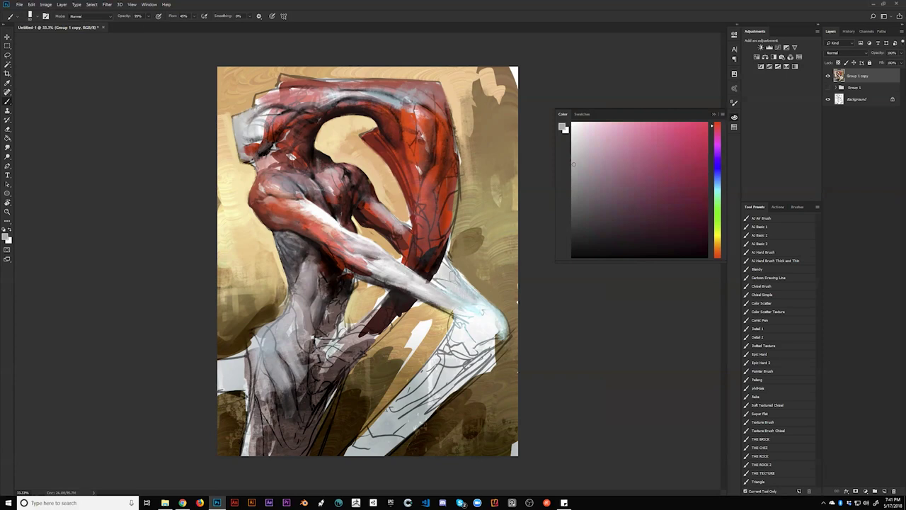
Step: Paint sampled olive and tan background tones over the sketch lines between the wrist and the raised knee
left_click(471, 265, "alt")
left_click_drag(484, 298, 459, 271)
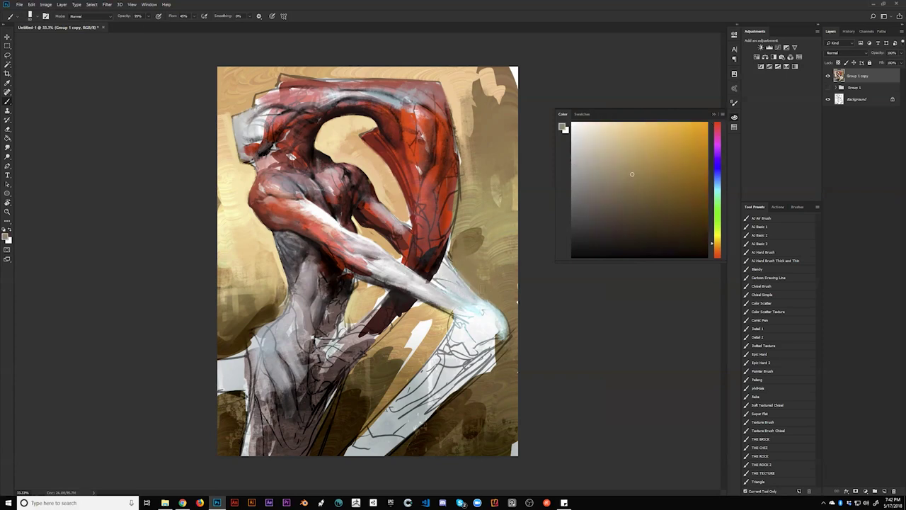
left_click(478, 277, "alt")
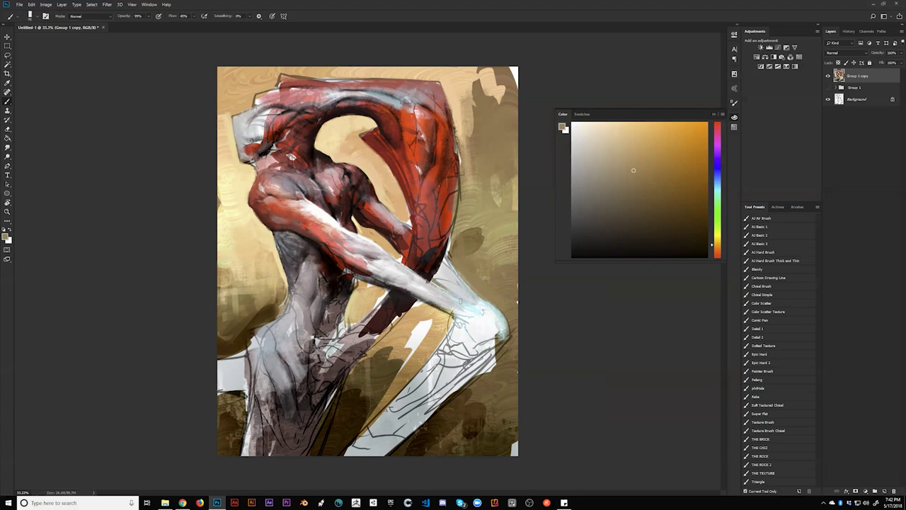
left_click(400, 304, "alt")
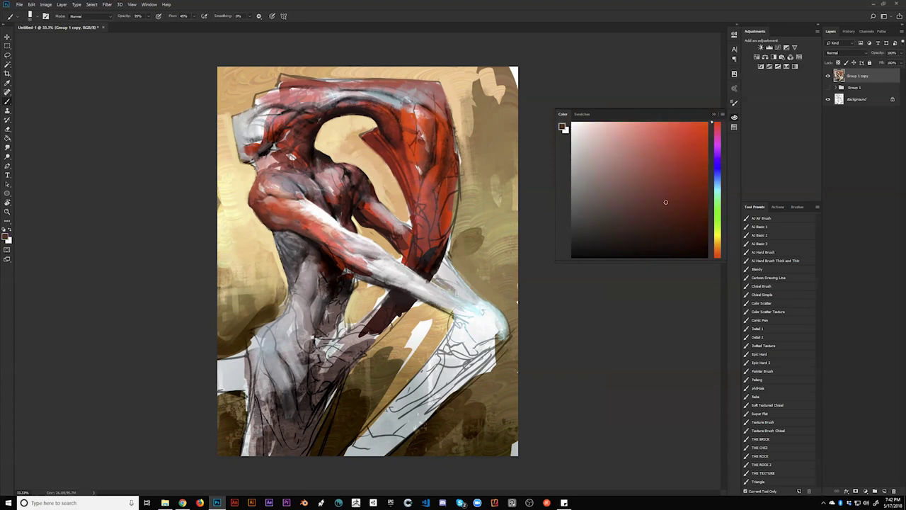
left_click(447, 287, "alt")
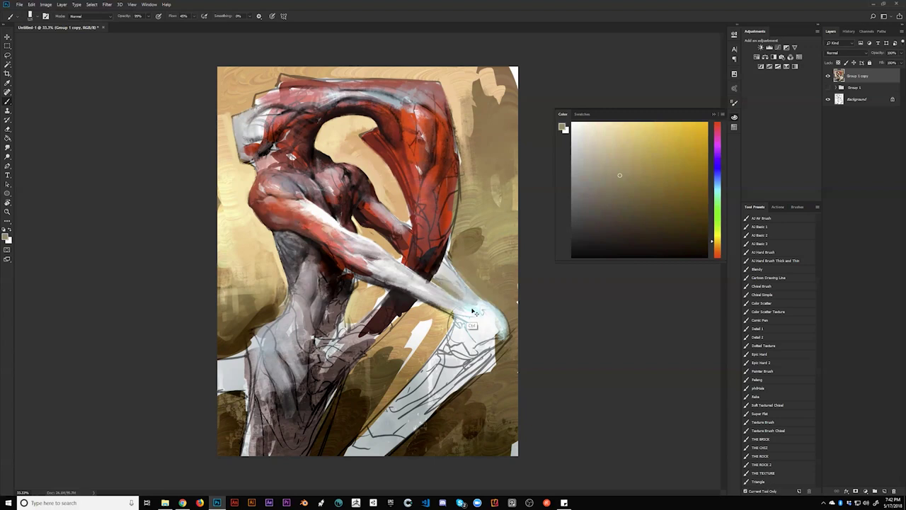
Step: Flip the canvas horizontally and return to the brush for work on the red arch
left_click(459, 326, "alt")
left_click(461, 325, "alt")
left_click(461, 327, "alt")
key("ctrl+shift+h")
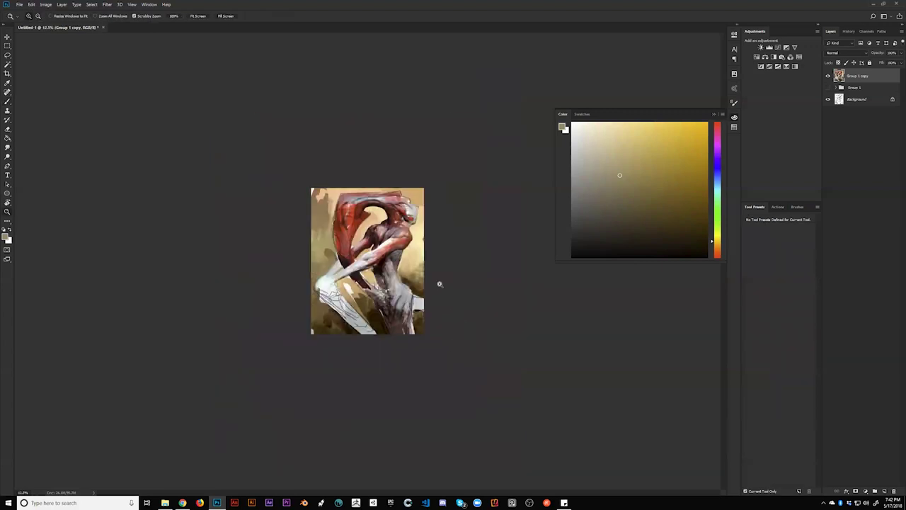
left_click(389, 285)
left_click(390, 285)
key("b")
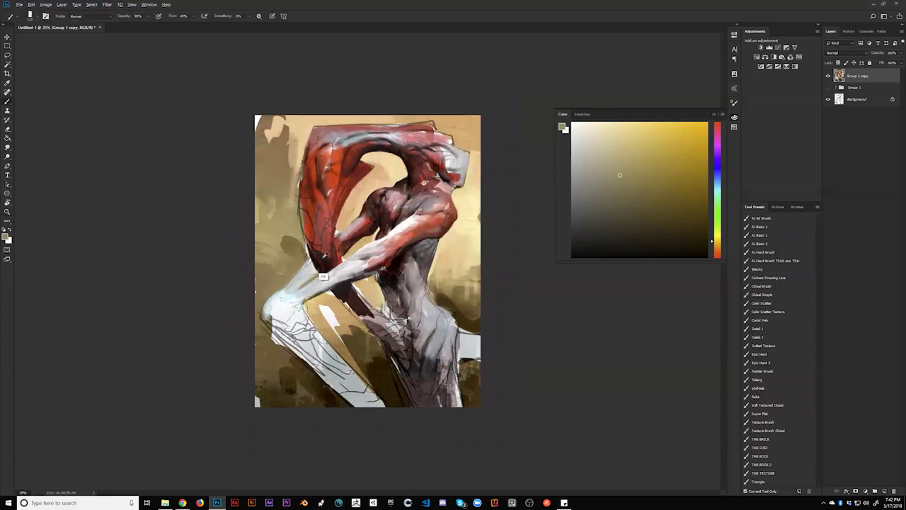
Step: Darken the outer edge of the red arch with sampled dark red and clean the adjoining background with sampled tan
left_click(325, 276, "alt")
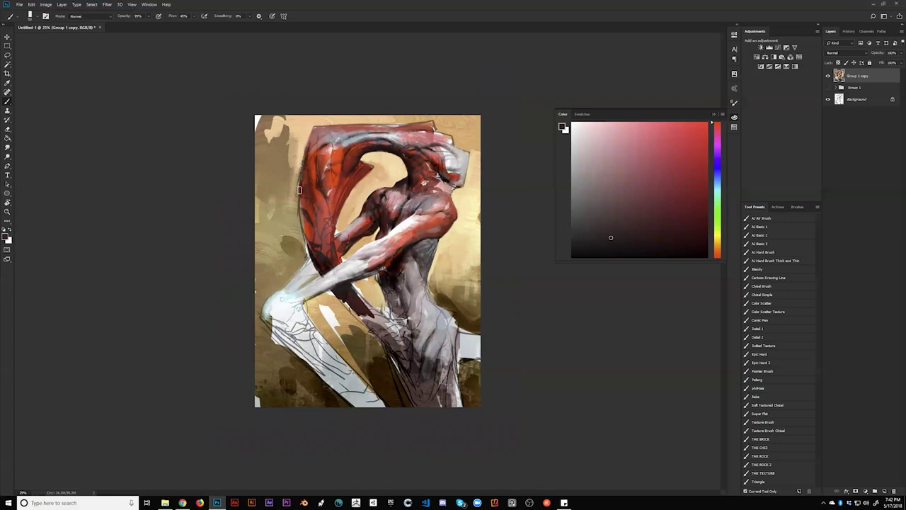
left_click_drag(301, 177, 306, 220)
left_click(297, 217, "alt")
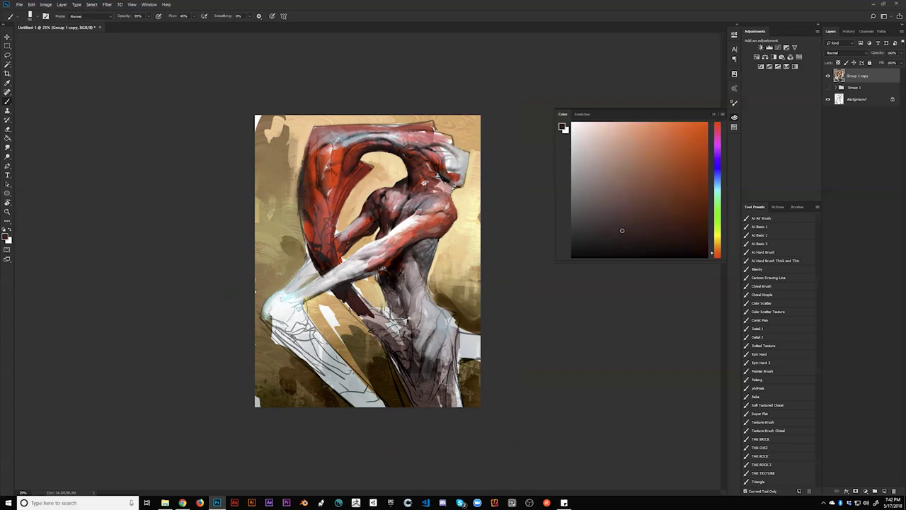
left_click(294, 185, "alt")
left_click_drag(301, 152, 298, 218)
left_click(294, 181, "alt")
left_click_drag(293, 159, 289, 212)
left_click_drag(289, 142, 285, 187)
Step: Enlarge the brush and paint long vertical strokes of sampled tan over the background beside the red arch
key("bracketright")
key("bracketright")
key("bracketright")
key("bracketright")
key("bracketright")
key("bracketright")
left_click(257, 151, "alt")
mouse_move(258, 114)
left_mouse_down()
mouse_move(254, 158)
mouse_move(265, 189)
left_mouse_up()
mouse_move(276, 122)
left_mouse_down()
mouse_move(268, 204)
mouse_move(278, 228)
left_mouse_up()
left_click_drag(291, 142, 288, 256)
left_click_drag(292, 223, 279, 257)
mouse_move(273, 214)
left_mouse_down()
mouse_move(264, 247)
mouse_move(259, 211)
left_mouse_up()
key("ctrl+z")
left_click(473, 292, "alt")
mouse_move(479, 289)
left_mouse_down()
mouse_move(454, 291)
mouse_move(486, 307)
left_mouse_up()
key("ctrl+z")
Step: Flip the canvas horizontally and paint sampled dark brown along both sides of the lower leg
key("ctrl+shift+h")
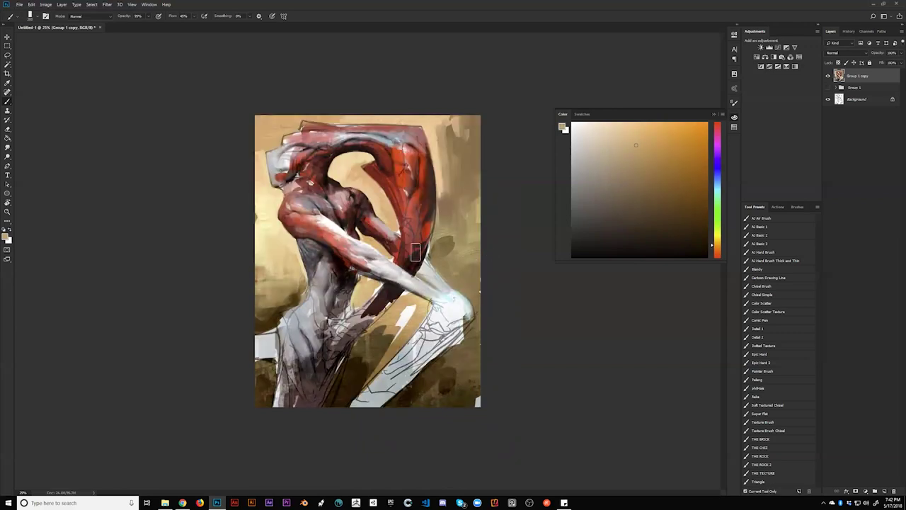
left_click(354, 383, "alt")
left_click_drag(385, 345, 347, 406)
left_click_drag(347, 406, 412, 324)
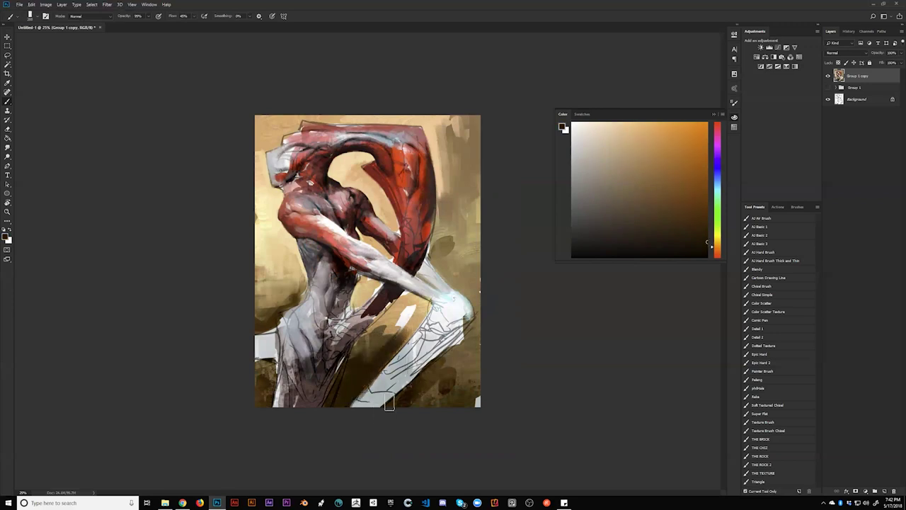
left_click(409, 405, "alt")
left_click_drag(381, 400, 449, 338)
left_click_drag(366, 419, 407, 369)
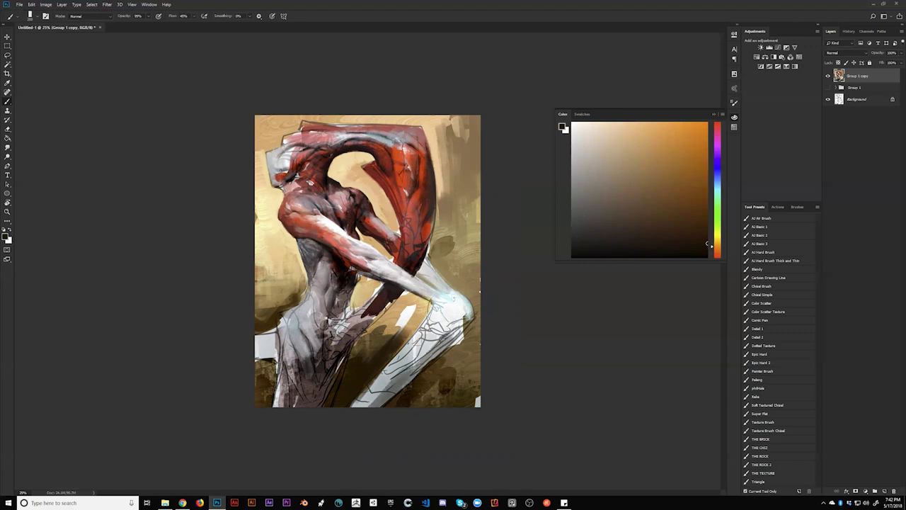
Step: Paint pale greenish-grey strokes over the sketch lines on the lower leg and knee
left_click_drag(432, 324, 366, 411)
mouse_move(413, 355)
left_mouse_down()
mouse_move(385, 402)
mouse_move(434, 350)
left_mouse_up()
left_click_drag(444, 325, 412, 358)
left_click_drag(418, 358, 445, 328)
mouse_move(470, 315)
left_mouse_down()
mouse_move(449, 339)
mouse_move(447, 306)
mouse_move(459, 315)
mouse_move(436, 303)
mouse_move(434, 345)
mouse_move(436, 324)
left_mouse_up()
left_click(465, 320, "alt")
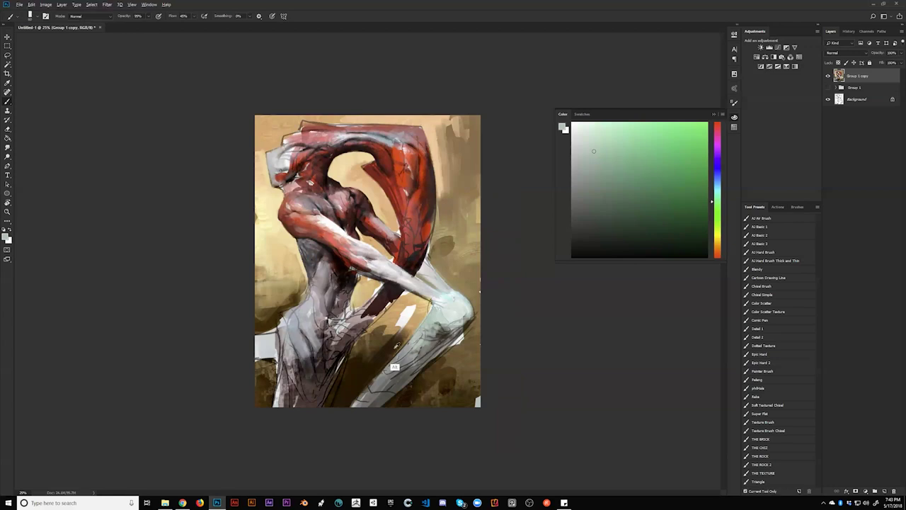
Step: Sample near-black tones from the background and thigh and darken the inner edge of the thigh
left_click(396, 368, "alt")
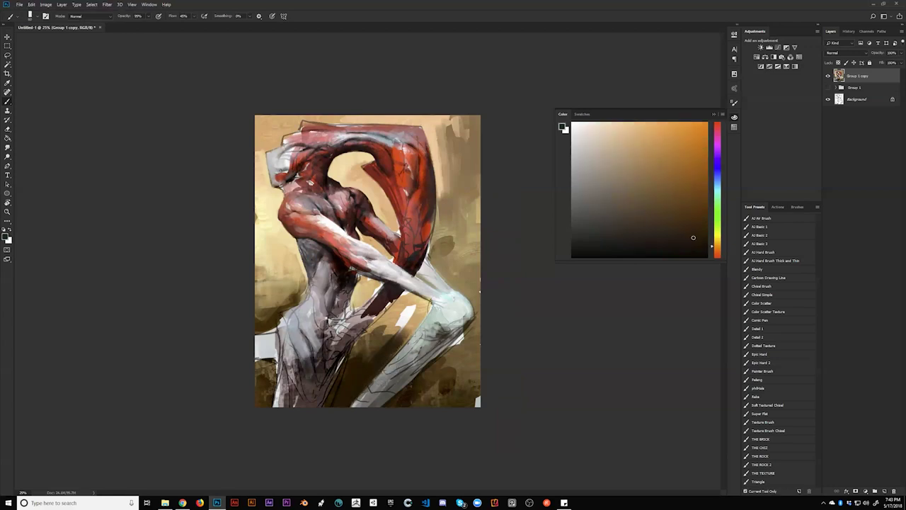
left_click(318, 379, "alt")
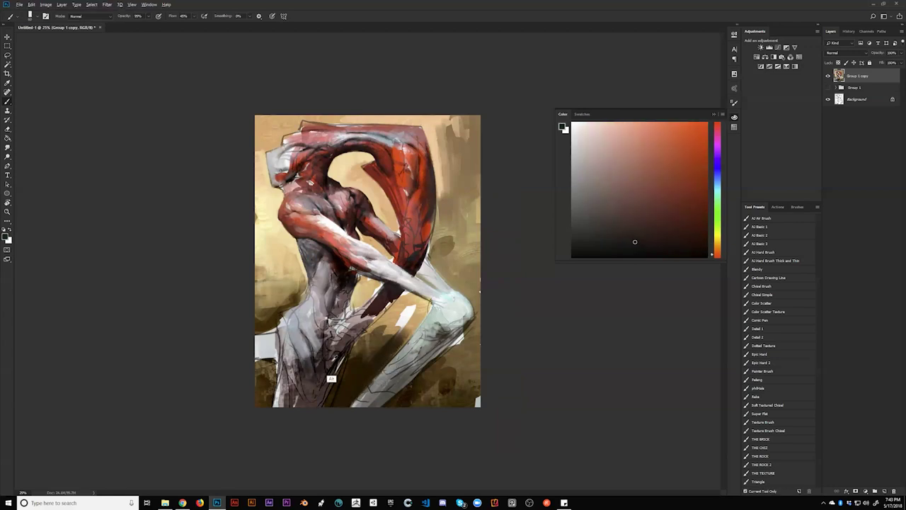
left_click(335, 378, "alt")
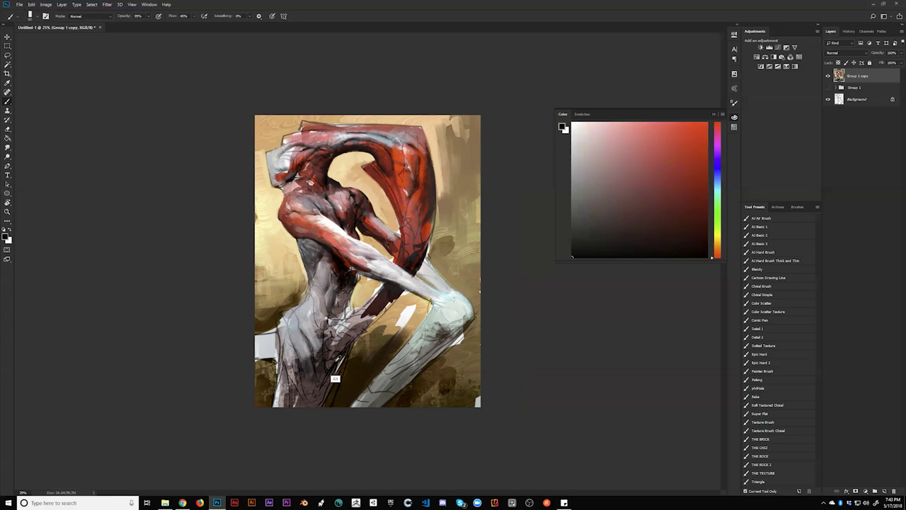
Step: Paint over the sketch lines where the far thigh meets the abdomen, using sampled grey, tan and near-black tones
left_click(361, 327, "alt")
left_click(367, 320, "alt")
mouse_move(363, 324)
left_mouse_down()
mouse_move(335, 353)
mouse_move(369, 319)
left_mouse_up()
left_click(359, 333, "alt")
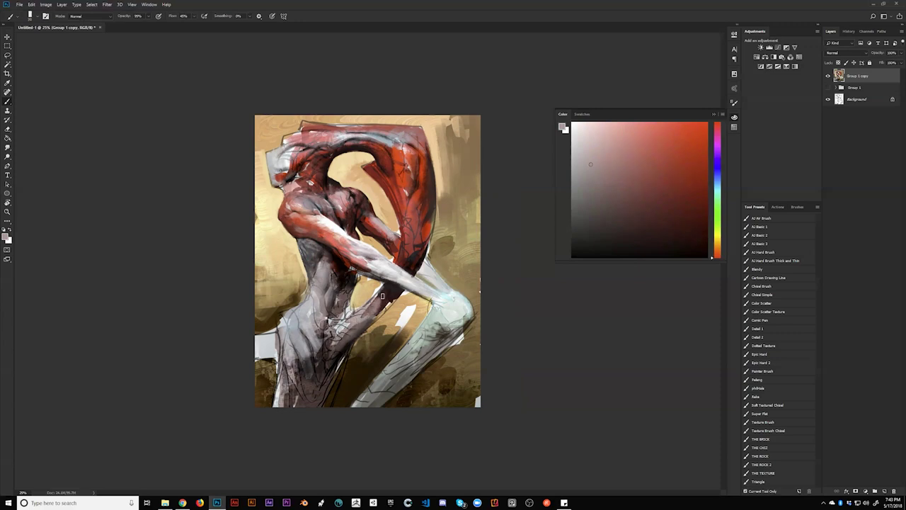
left_click(372, 308, "alt")
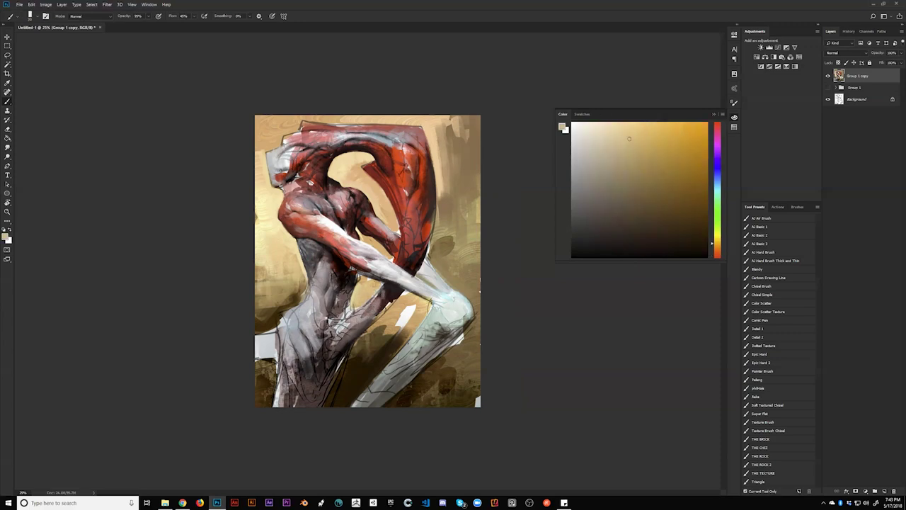
left_click(349, 301, "alt")
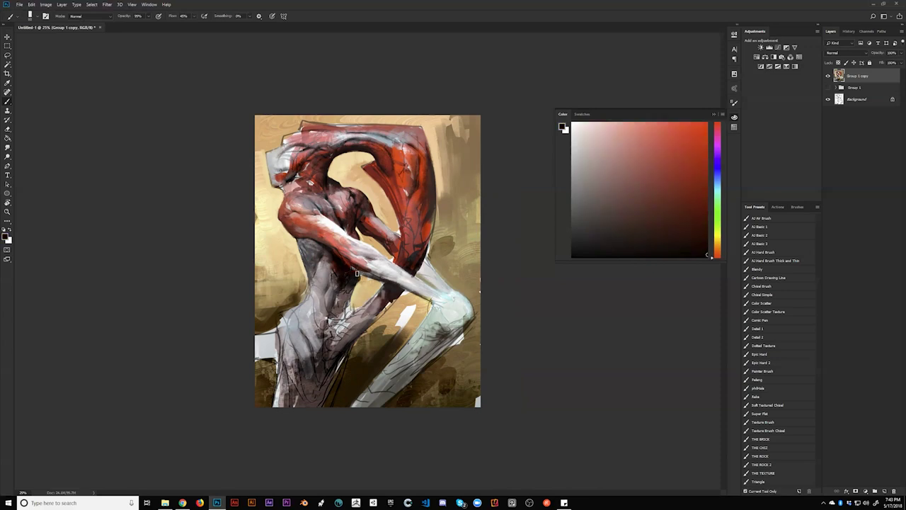
Step: Flip the canvas horizontally and touch up the background around the torso with sampled tan tones
key("ctrl+shift+h")
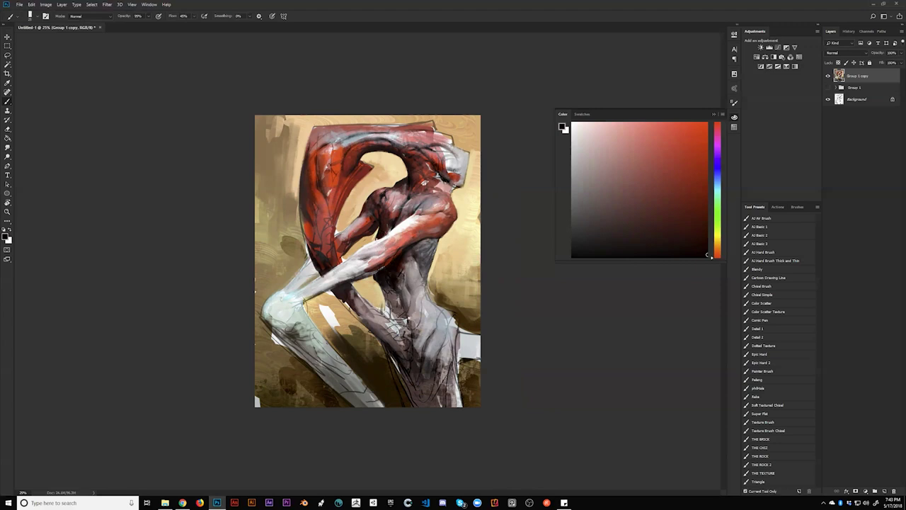
left_click(374, 304, "alt")
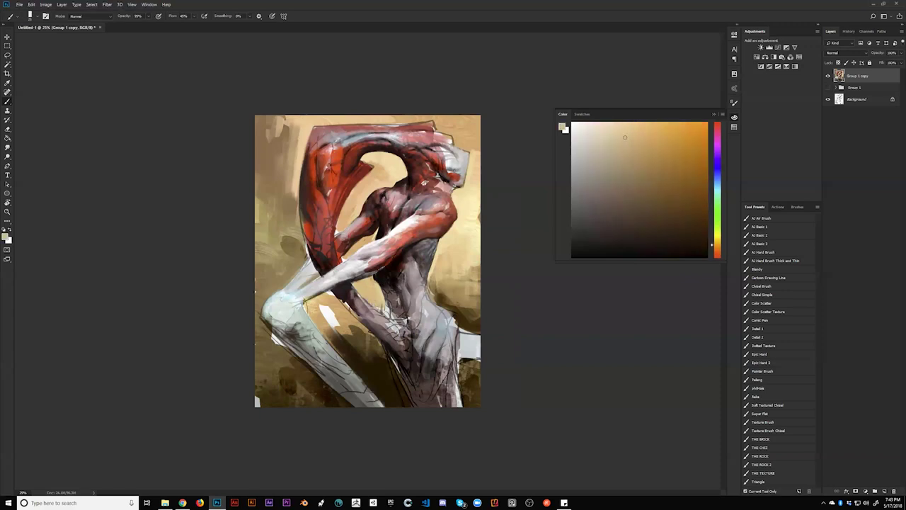
left_click(374, 255, "alt")
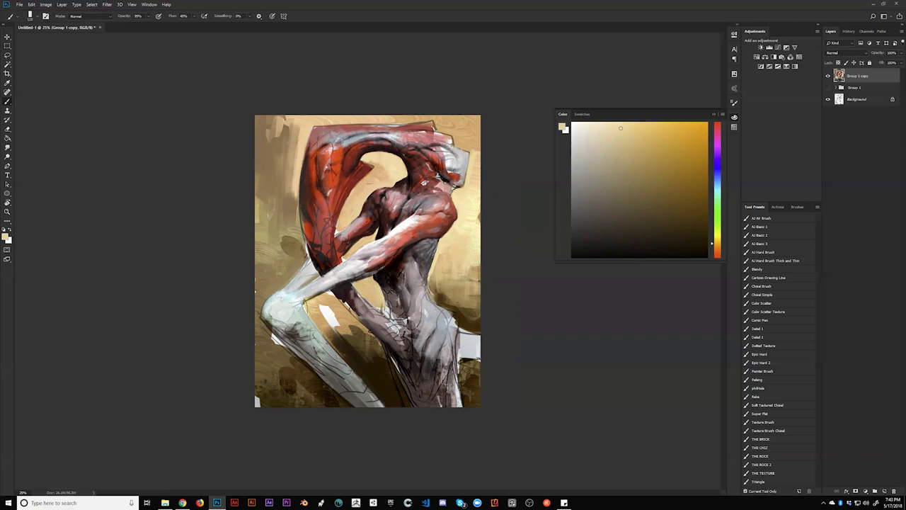
left_click(442, 250, "alt")
Step: Flip the canvas back and paint over the remaining sketch lines at the groin with sampled greys
key("z")
left_click(442, 271, "alt")
left_click(443, 272, "alt")
key("ctrl+shift+h")
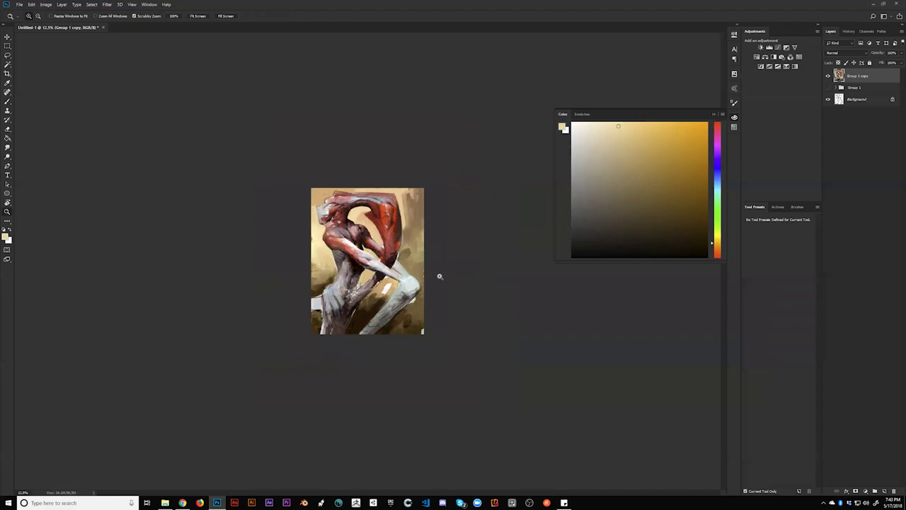
left_click(407, 309)
left_click(409, 318)
key("b")
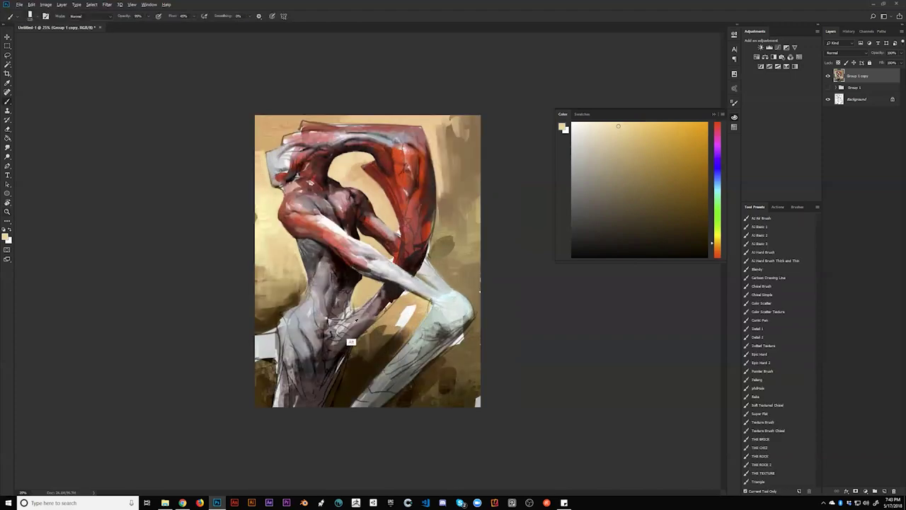
left_click(349, 341, "alt")
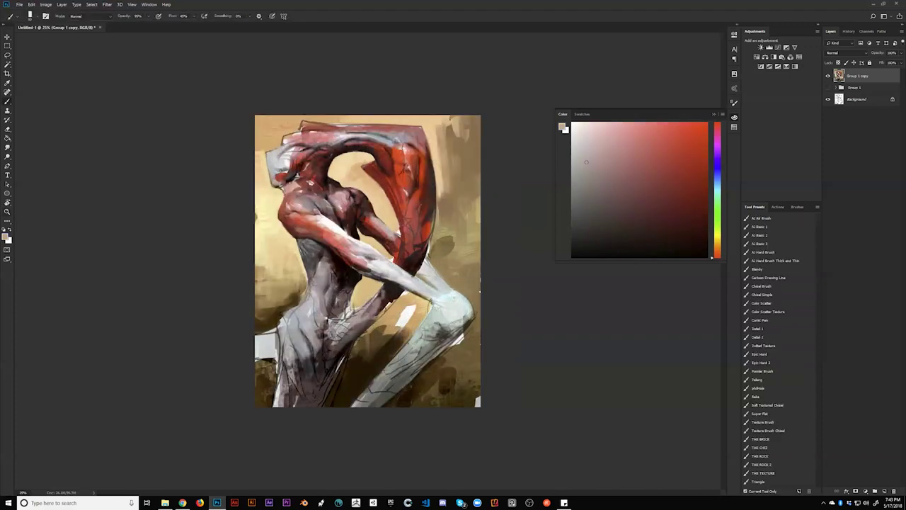
left_click(334, 342, "alt")
mouse_move(337, 328)
left_mouse_down()
mouse_move(350, 318)
mouse_move(335, 304)
mouse_move(348, 316)
mouse_move(350, 303)
mouse_move(350, 313)
left_mouse_up()
left_click(359, 308, "alt")
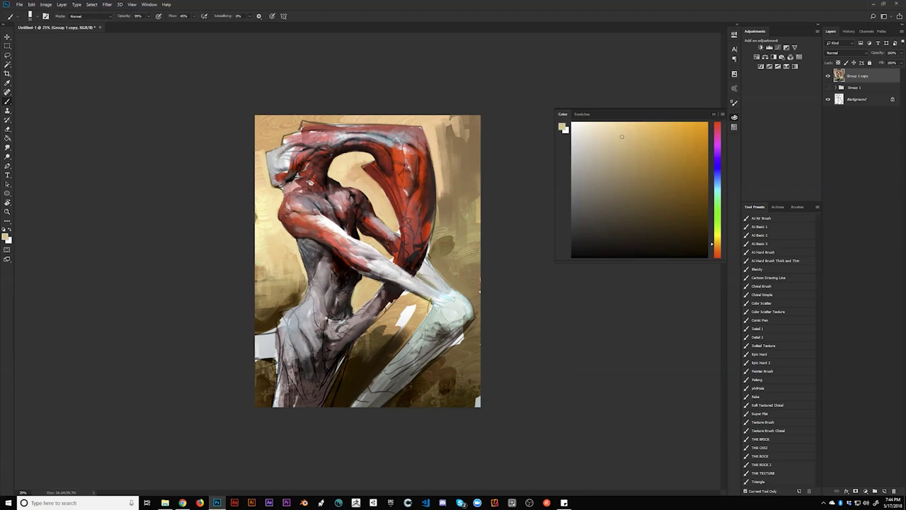
Step: Model the far thigh up to the forearm with sampled dark brown, near-black and light grey strokes
left_click(384, 307, "alt")
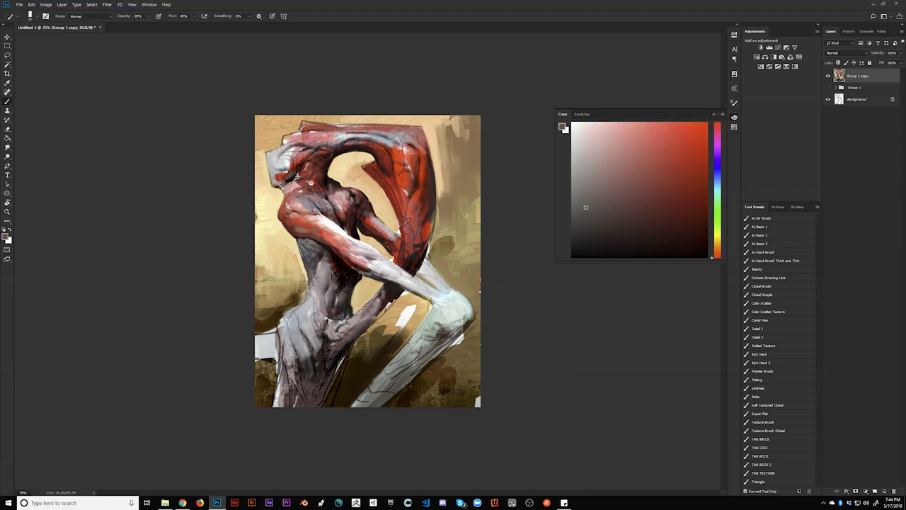
left_click(387, 286, "alt")
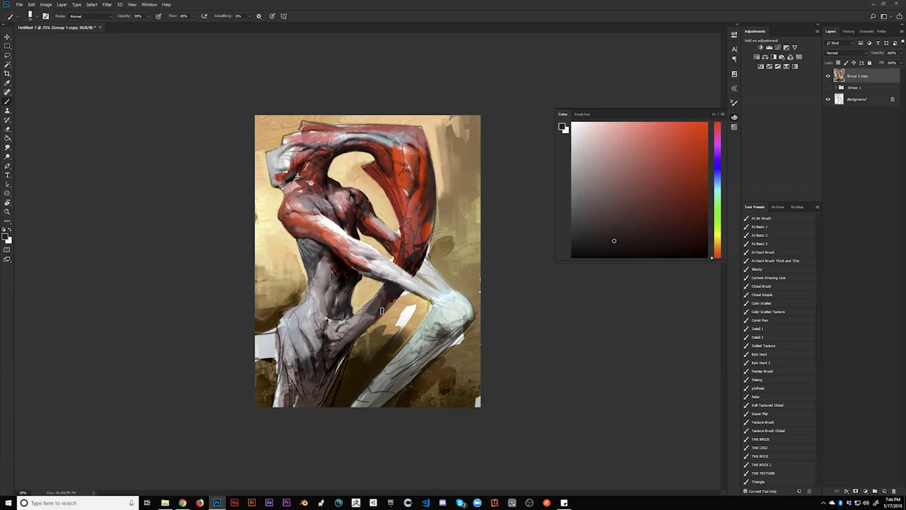
left_click(359, 335, "alt")
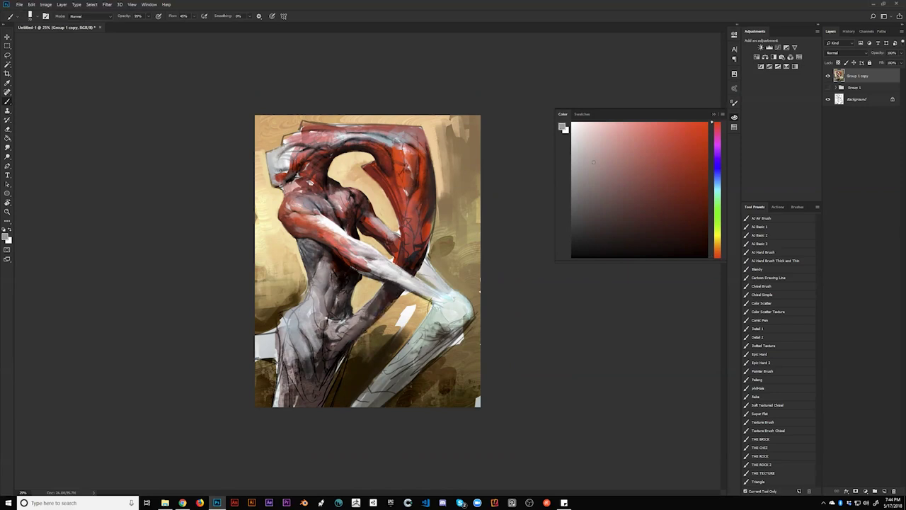
left_click_drag(365, 321, 390, 291)
left_click(387, 290, "alt")
Step: Cover the sketch lines on the lower end of the raised red arm with a sampled dark red
mouse_move(413, 245)
left_mouse_down()
mouse_move(412, 218)
mouse_move(415, 229)
left_mouse_up()
left_click(415, 218, "alt")
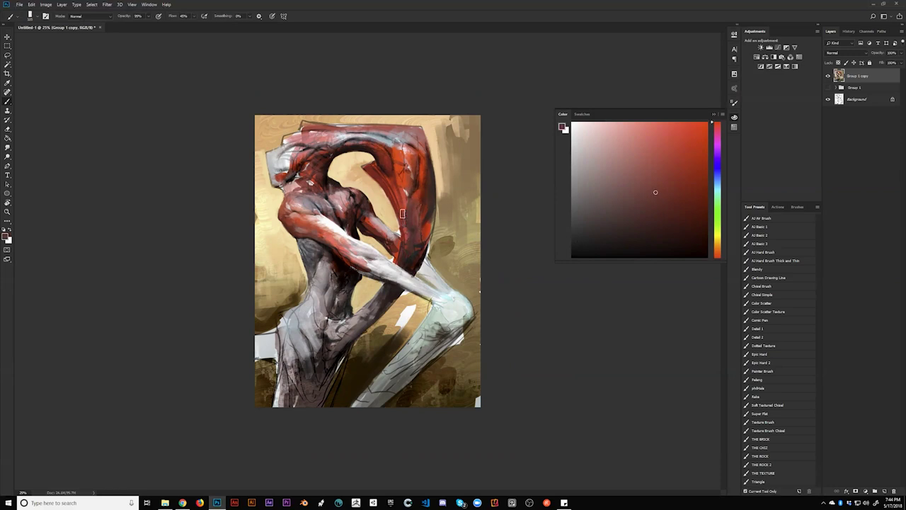
left_click(388, 274, "alt")
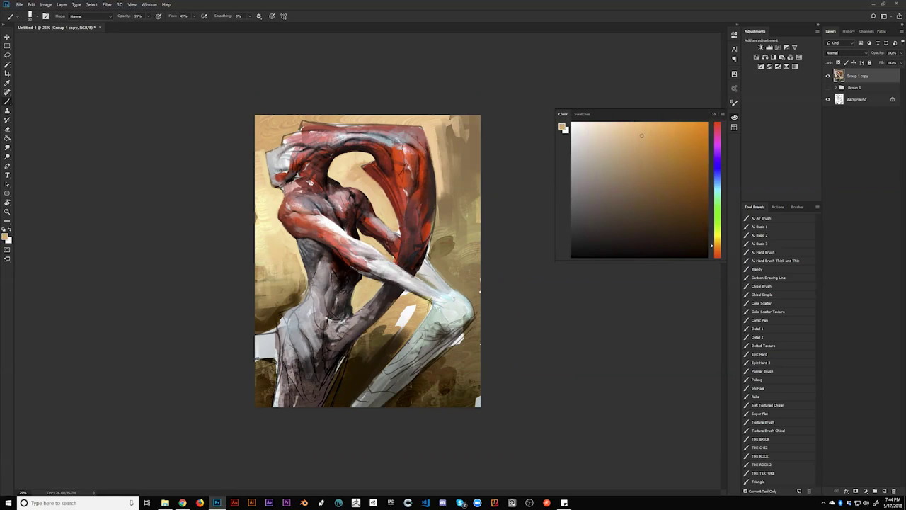
Step: Flip the canvas horizontally and touch up the far arm with a sampled bright red and a larger brush
key("z")
left_click(408, 275, "alt")
left_click(408, 275, "alt")
key("ctrl+shift+h")
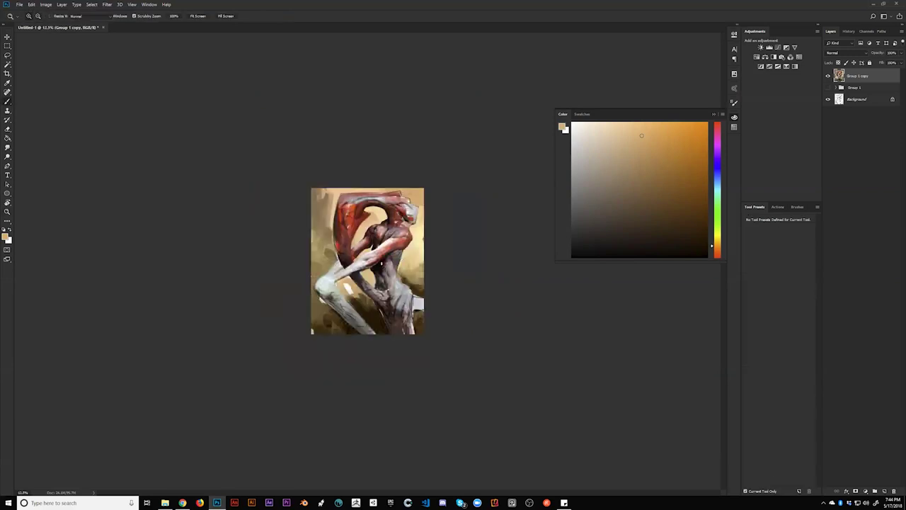
left_click(380, 264)
left_click(380, 263)
left_click(380, 263)
key("b")
left_click(367, 224, "alt")
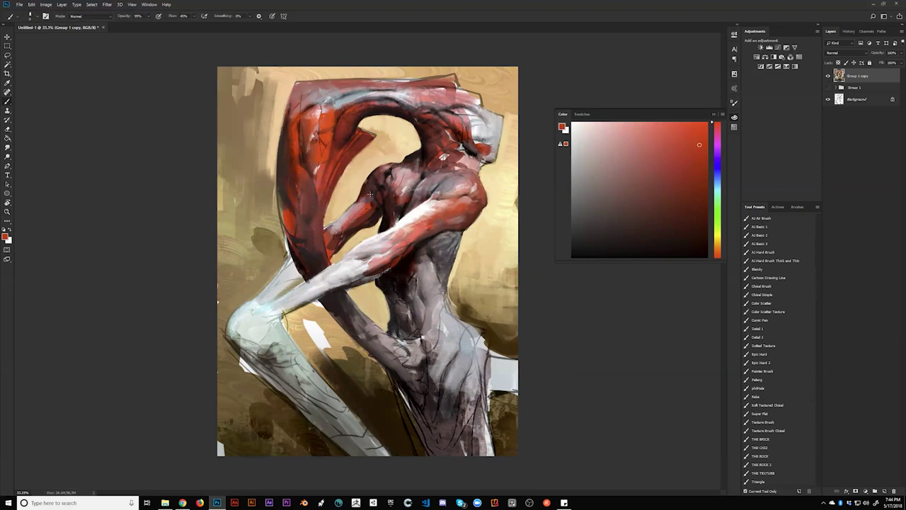
key("bracketright")
key("bracketright")
Step: Flip the canvas horizontally back and forth to check the whole figure in both orientations
key("z")
left_click(381, 228, "alt")
left_click(380, 242, "alt")
key("ctrl+shift+h")
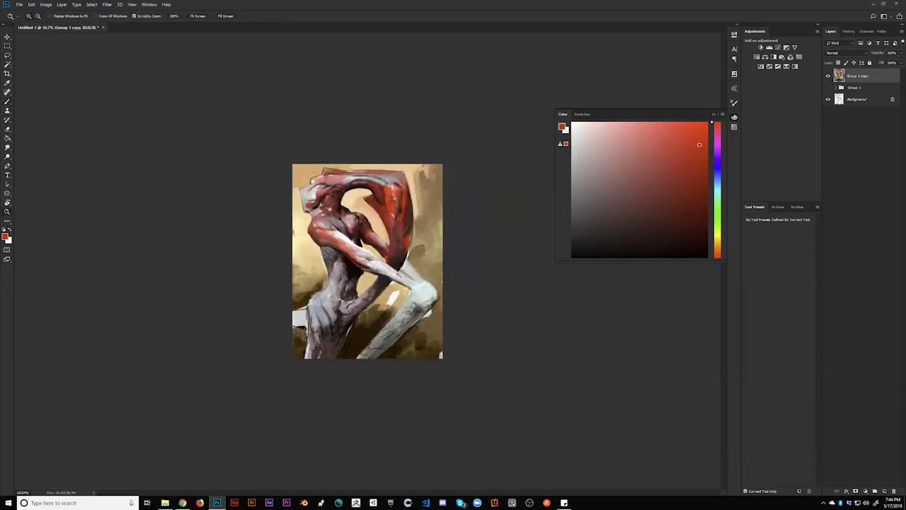
left_click(405, 305)
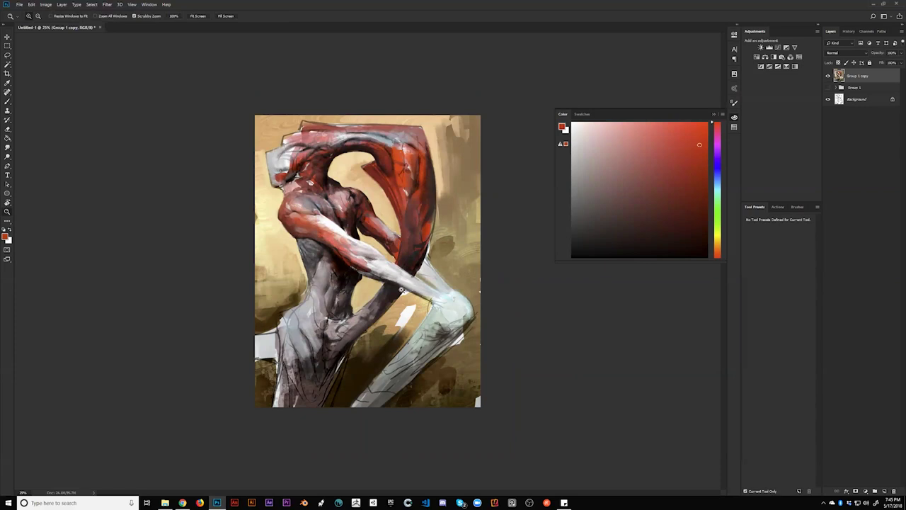
key("ctrl")
key("ctrl+h")
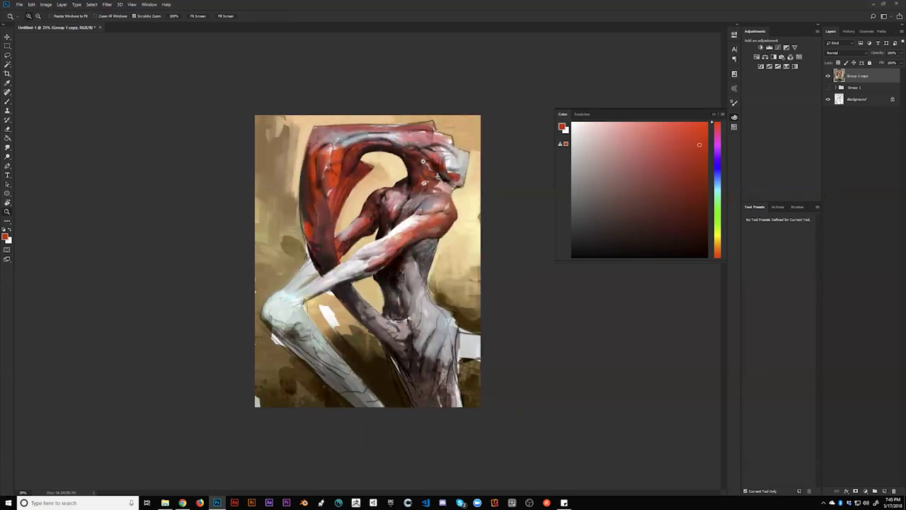
Step: Reset the colours to default and paint shadows around the face and neck with black and a sampled tone
left_click(420, 163)
key("d")
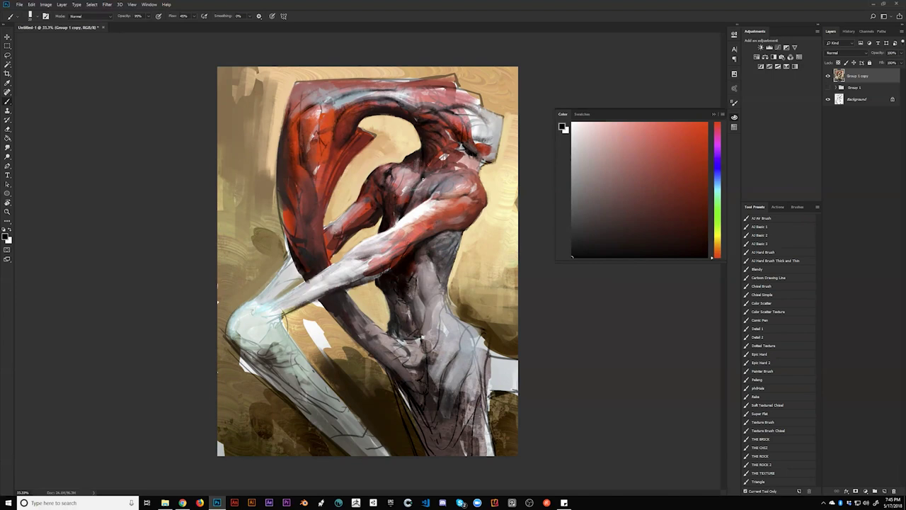
key("bracketleft")
key("bracketright")
left_click(443, 164, "alt")
left_click_drag(451, 151, 451, 167)
Step: Flip the canvas horizontally and paint the jaw and throat edge with sampled neighbouring tones
key("z")
key("ctrl+minus")
key("ctrl+minus")
key("ctrl+shift+h")
key("ctrl+plus")
key("ctrl+plus")
key("b")
left_click(283, 163, "alt")
mouse_move(260, 160)
left_mouse_down()
mouse_move(261, 170)
mouse_move(275, 168)
left_mouse_up()
left_click(264, 154, "alt")
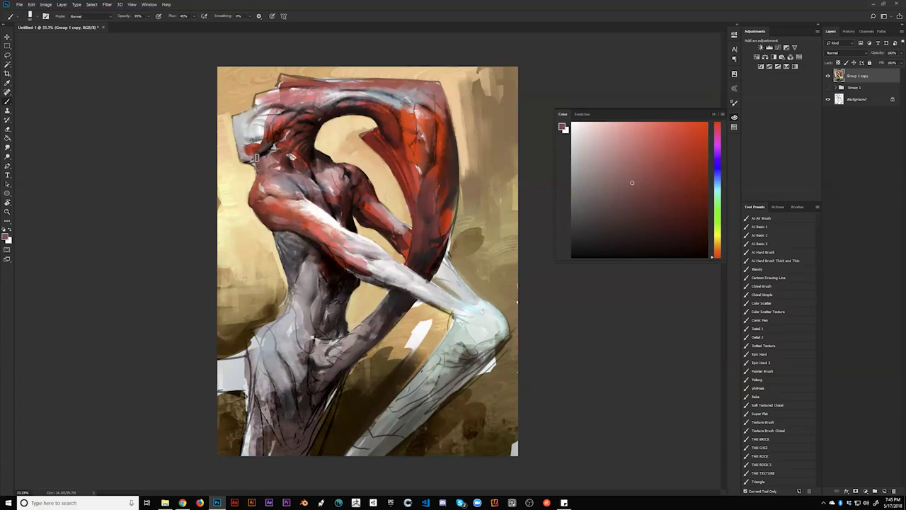
Step: Refine the face and its pale front plane with sampled dark and light grey tones
left_click(269, 149, "alt")
left_click(260, 141, "alt")
left_click(238, 136, "alt")
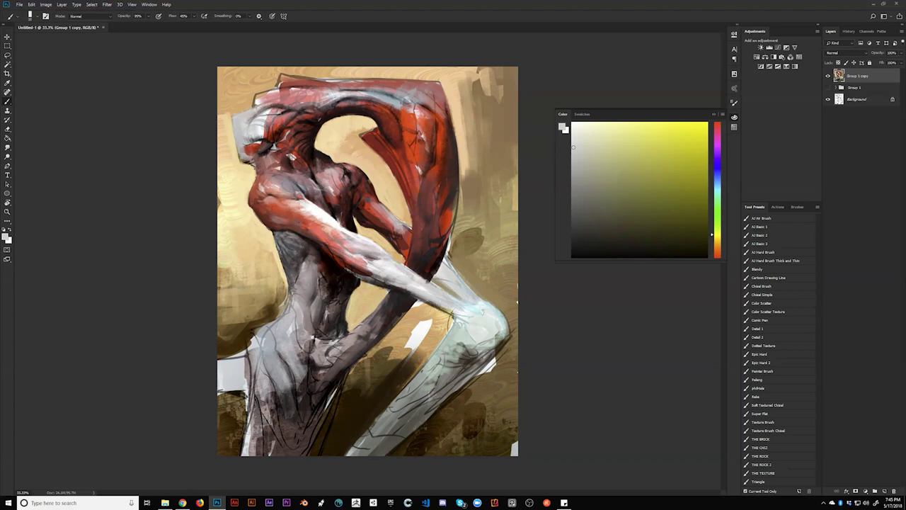
left_click(260, 137, "alt")
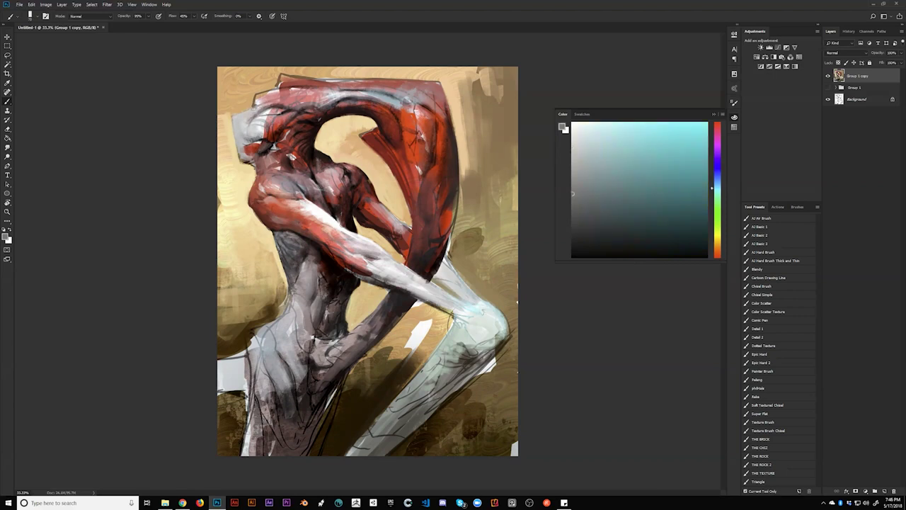
Step: Paint sampled pink over the sketch lines on the raised upper arm above the head
left_click(261, 99, "alt")
left_click(300, 79, "alt")
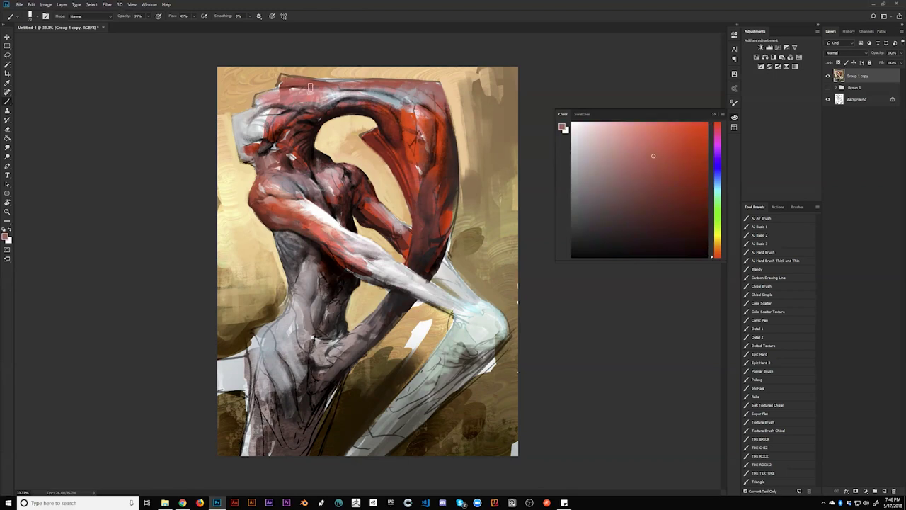
left_click(275, 112, "alt")
mouse_move(280, 103)
left_mouse_down()
mouse_move(297, 89)
mouse_move(327, 91)
left_mouse_up()
key("[")
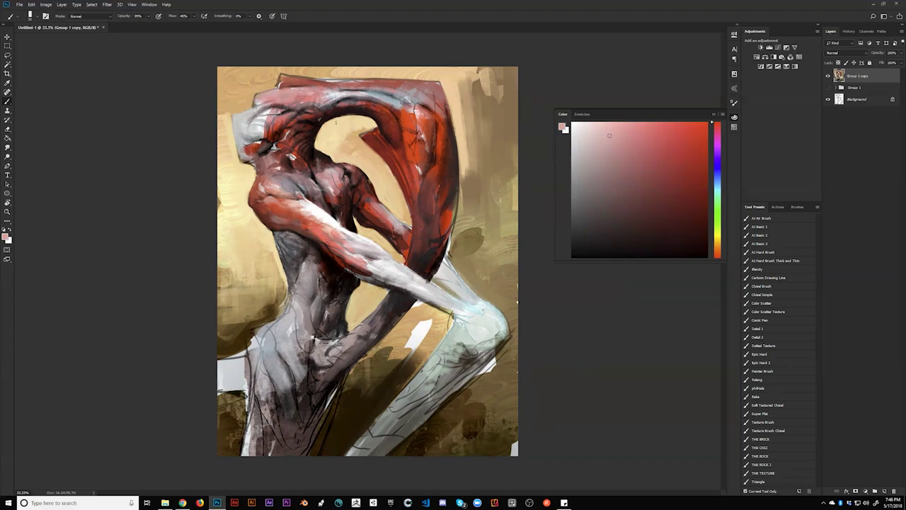
Step: Flip the canvas horizontally and model the raised arm's upper edge near the elbow with sampled colours and black
key("ctrl+h")
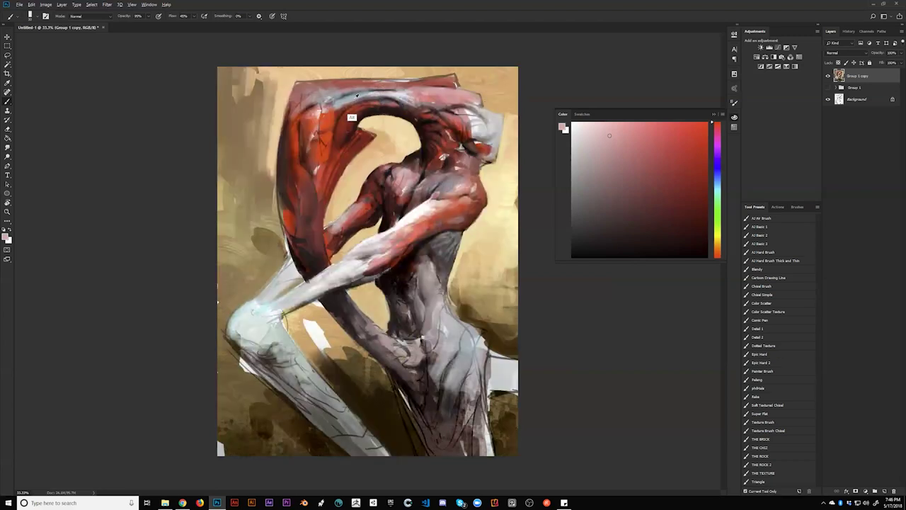
left_click(332, 129, "alt")
left_click_drag(340, 105, 358, 100)
key("d")
left_click_drag(342, 97, 329, 105)
left_click(404, 99, "alt")
left_click(406, 98, "alt")
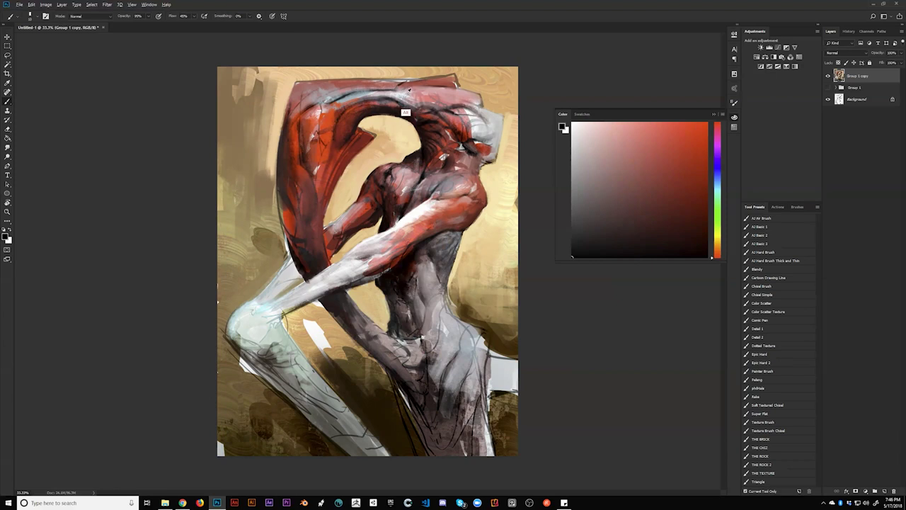
Step: Add light grey and white highlights along the raised arm's upper edge, checking them with the canvas flipped
left_click(409, 89, "alt")
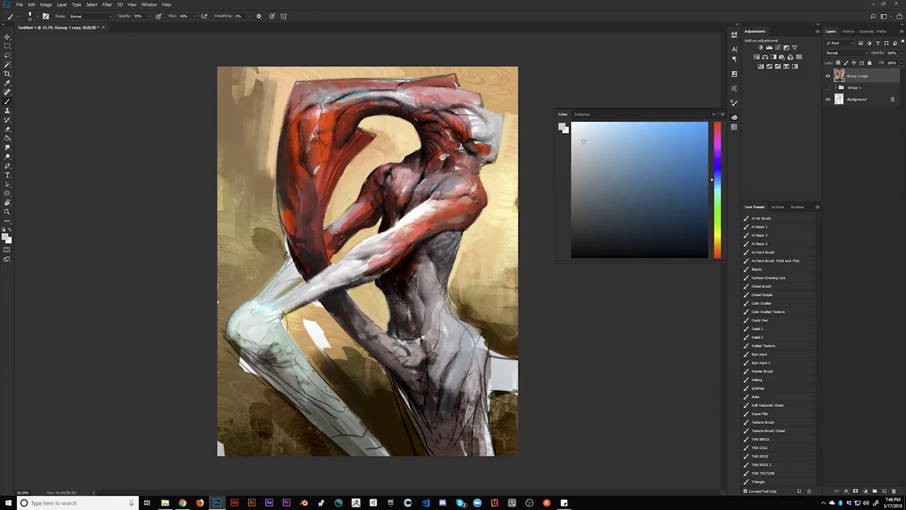
key("d")
key("x")
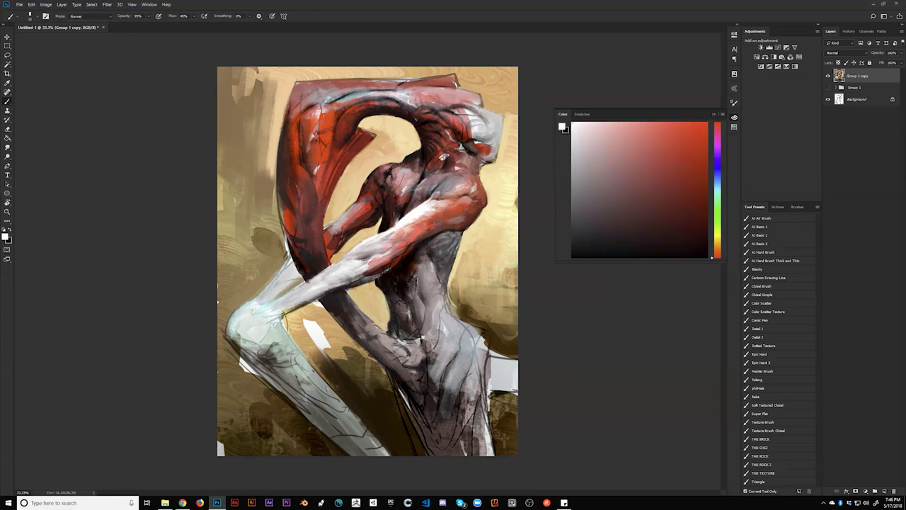
key("ctrl+shift+h")
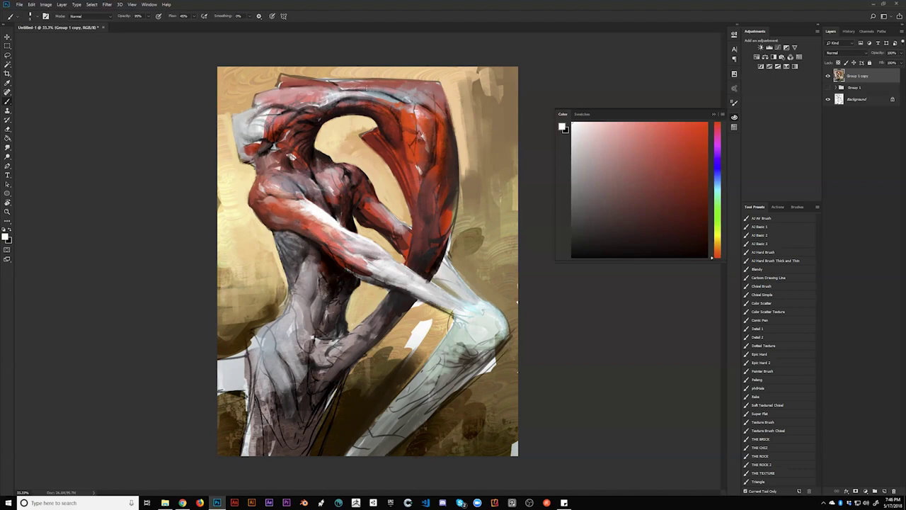
key("ctrl+shift+h")
key("]")
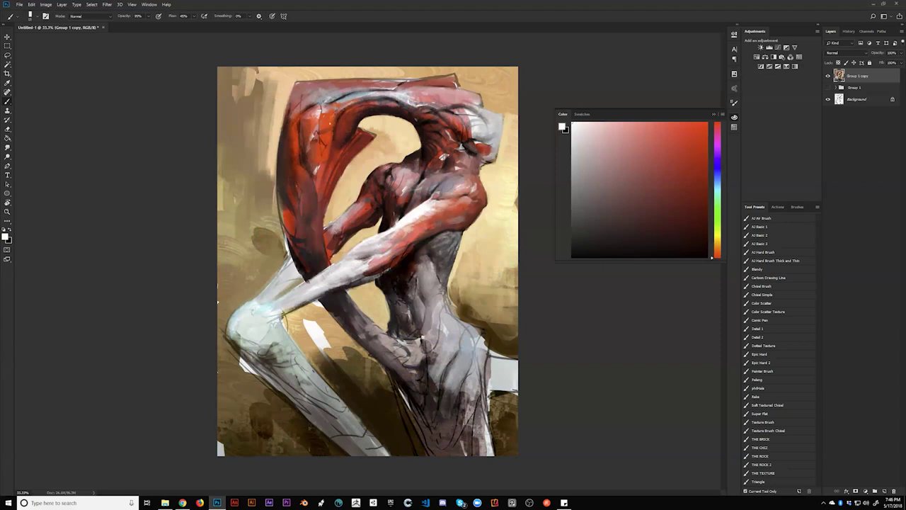
Step: Rework the red muscles of the raised arm with sampled red and black, and flip the canvas horizontally
left_click(335, 140, "alt")
key("d")
key("z")
left_click(316, 201, "alt")
left_click(316, 202, "alt")
left_click(315, 201, "alt")
key("ctrl+shift+h")
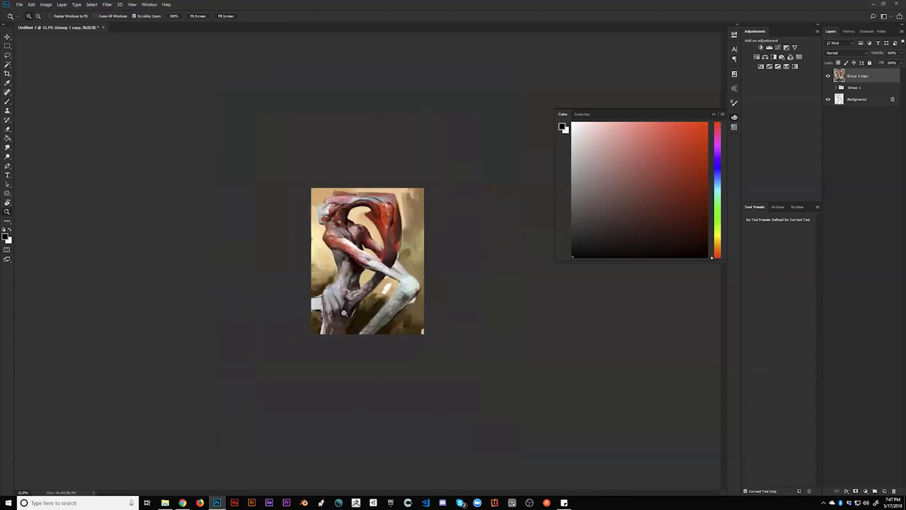
left_click(399, 212)
left_click(399, 212)
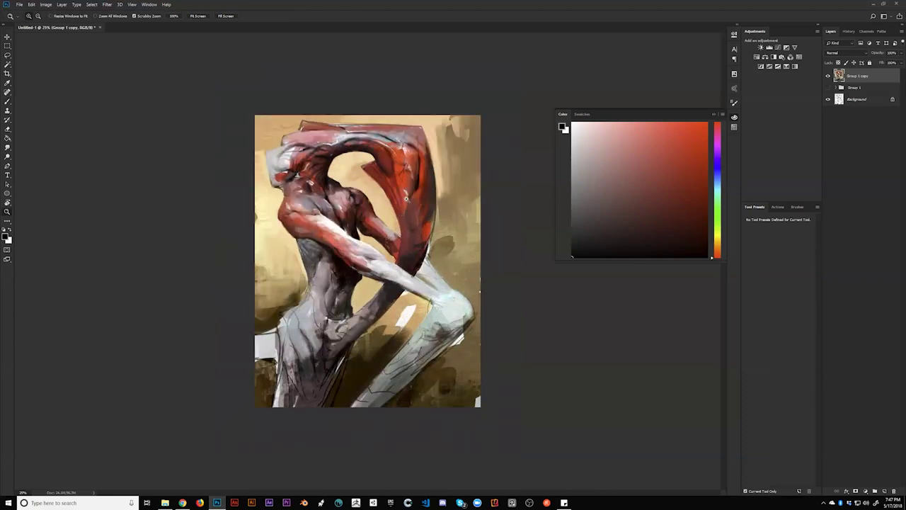
left_click(406, 199)
Step: Paint long muscle strokes and pink highlights down the length of the raised red arm
key("b")
key("x")
mouse_move(407, 112)
left_mouse_down()
mouse_move(416, 122)
mouse_move(404, 170)
mouse_move(415, 205)
left_mouse_up()
left_click_drag(408, 159, 416, 228)
left_click(410, 169, "alt")
left_click(411, 169, "alt")
left_click_drag(413, 200, 417, 224)
left_click_drag(412, 172, 412, 191)
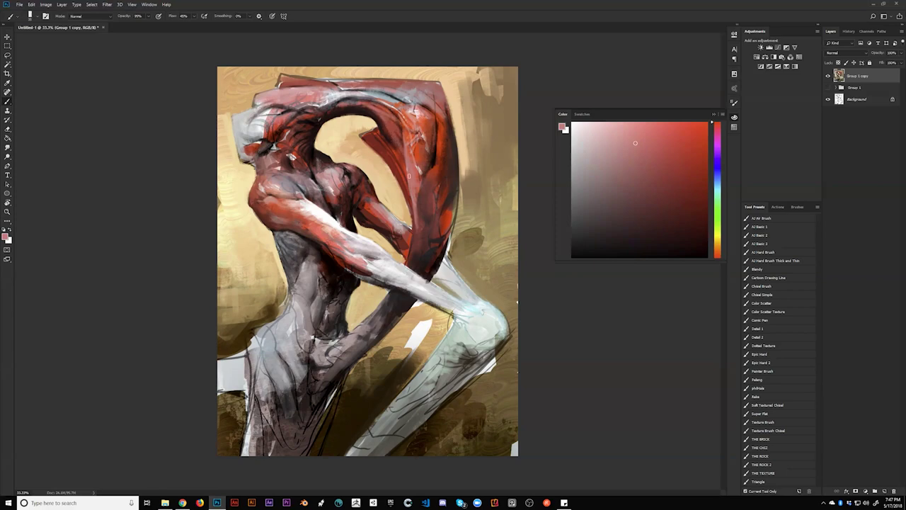
Step: Check the whole figure zoomed out, both with the canvas flipped horizontally and flipped back
key("z")
left_click(417, 216, "alt")
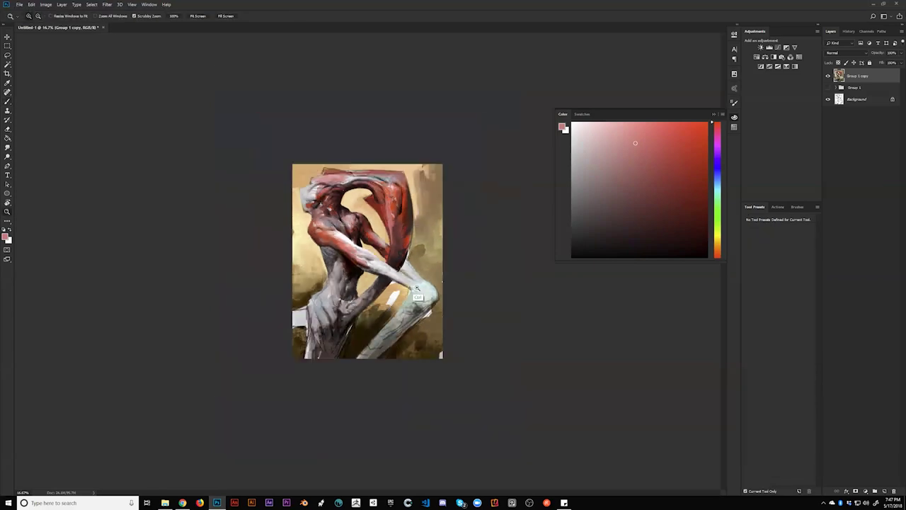
key("ctrl+shift+h")
key("ctrl+space")
left_click(431, 226, "ctrl")
left_click(430, 227, "ctrl")
key("d")
key("x")
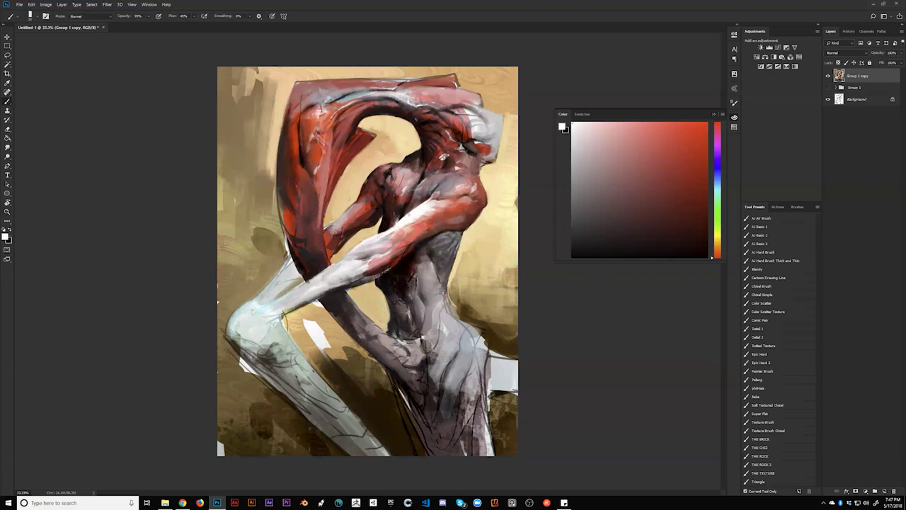
key("z")
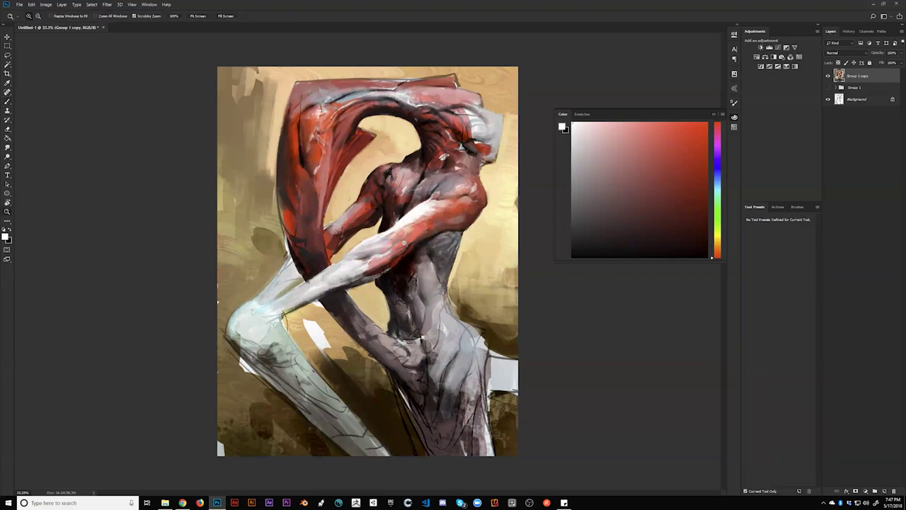
left_click(415, 253, "alt")
key("ctrl+shift+h")
key("ctrl+space")
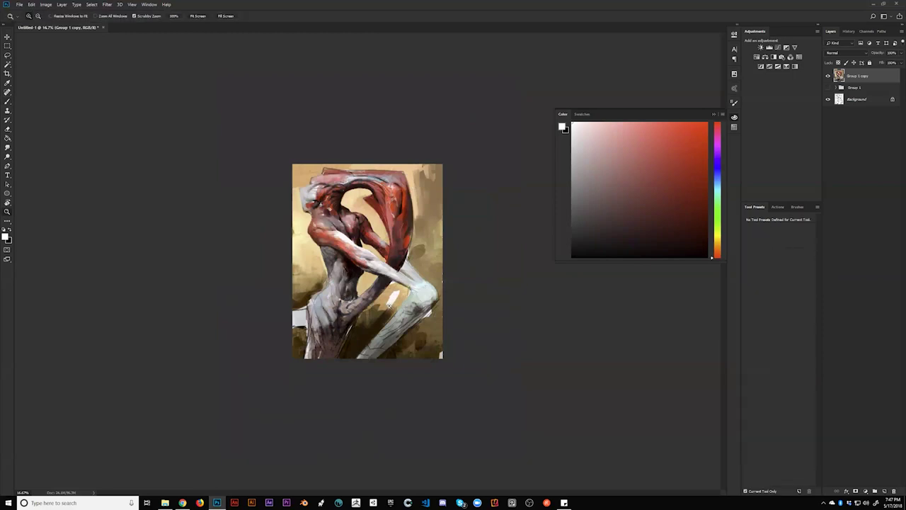
left_click(414, 276, "ctrl")
left_click(415, 276, "ctrl")
Step: Paint grey over the white block beside the hips and clean its upper edge with sampled background brown
key("b")
left_click(254, 379, "alt")
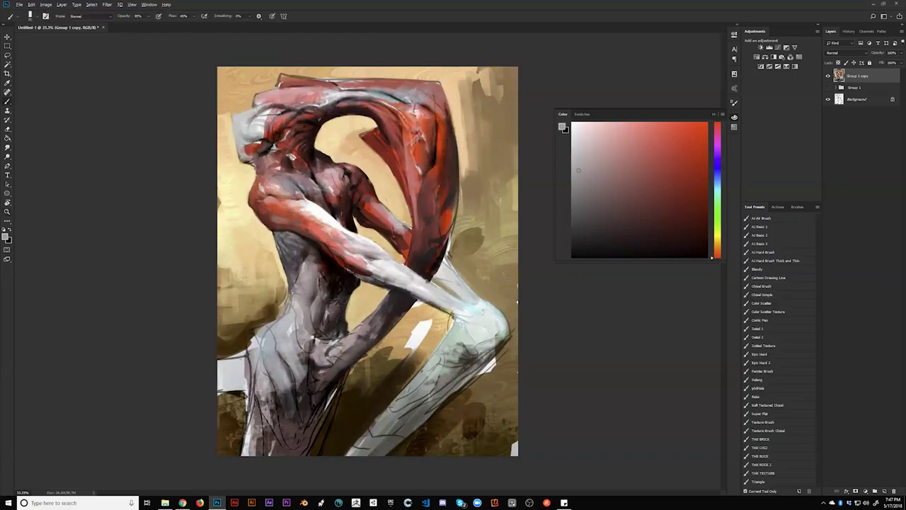
mouse_move(245, 387)
left_mouse_down()
mouse_move(244, 362)
mouse_move(239, 388)
mouse_move(226, 365)
left_mouse_up()
left_click(227, 352, "alt")
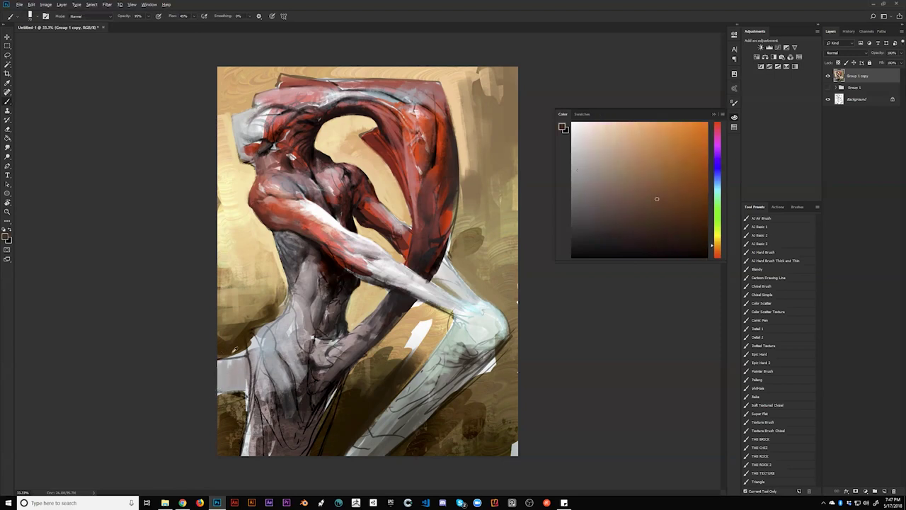
left_click_drag(233, 353, 245, 354)
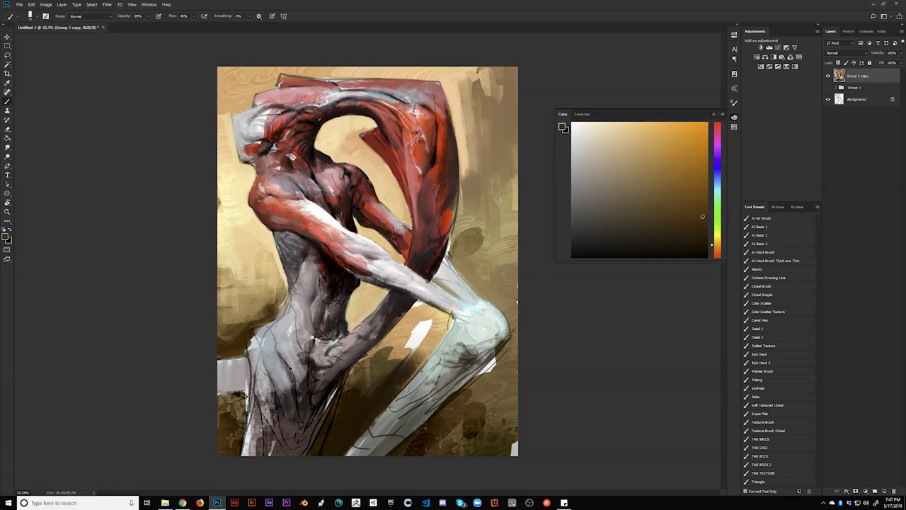
Step: With the canvas flipped, darken the pointed red flap inside the raised arm, add a row of dark spots, and flip back
key("ctrl+f")
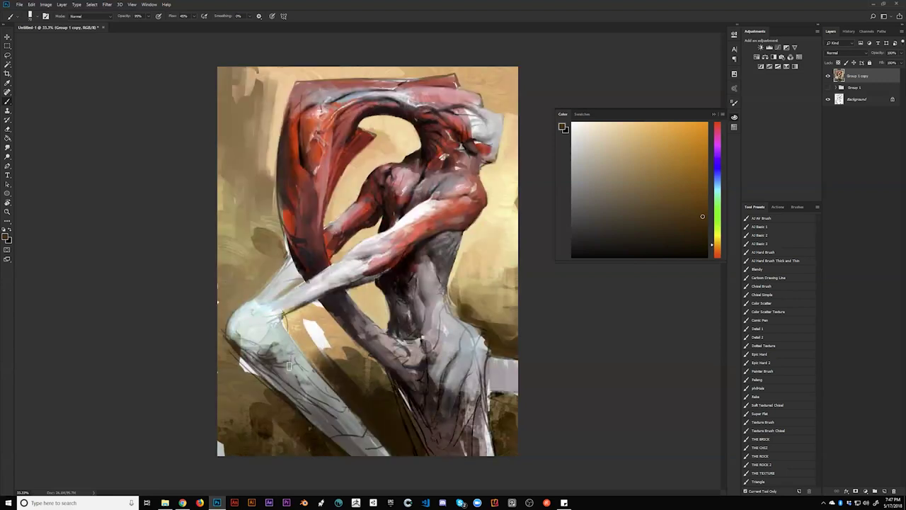
left_click(391, 126, "alt")
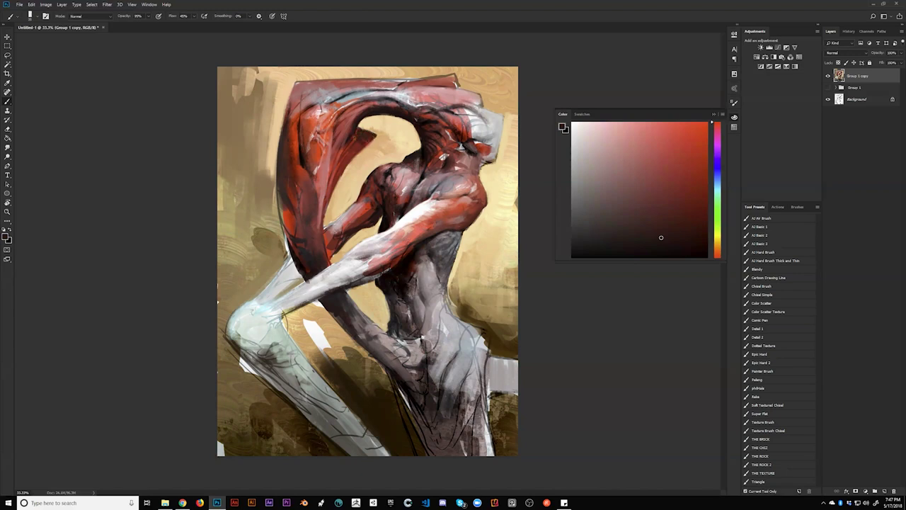
mouse_move(366, 145)
left_mouse_down()
mouse_move(333, 185)
mouse_move(350, 151)
left_mouse_up()
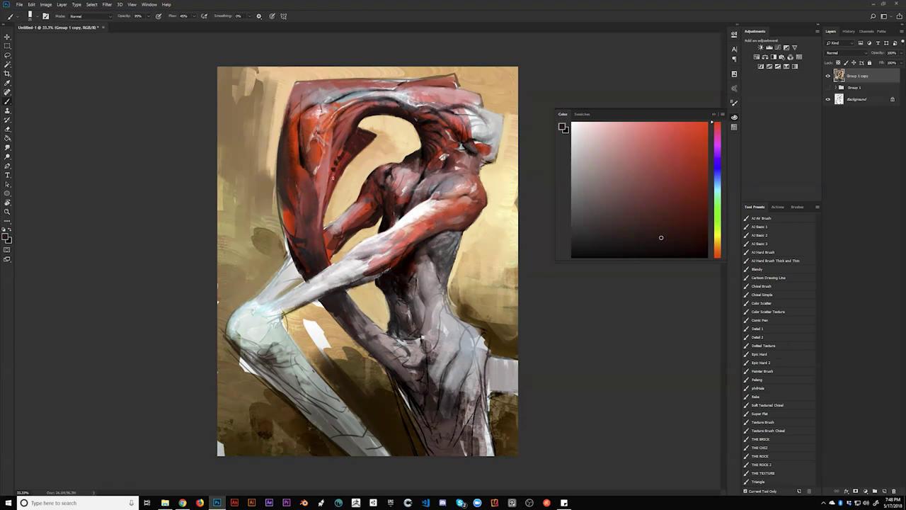
left_click_drag(330, 186, 326, 197)
key("ctrl+shift+h")
key("d")
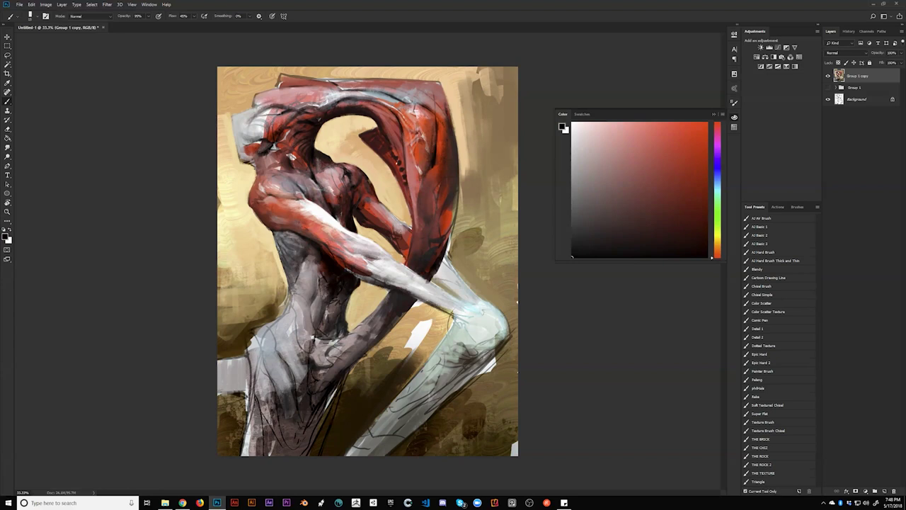
Step: Rework the muscle strokes on the raised arm with sampled orange and red tones, adjusting the brush size
left_click(405, 130, "alt")
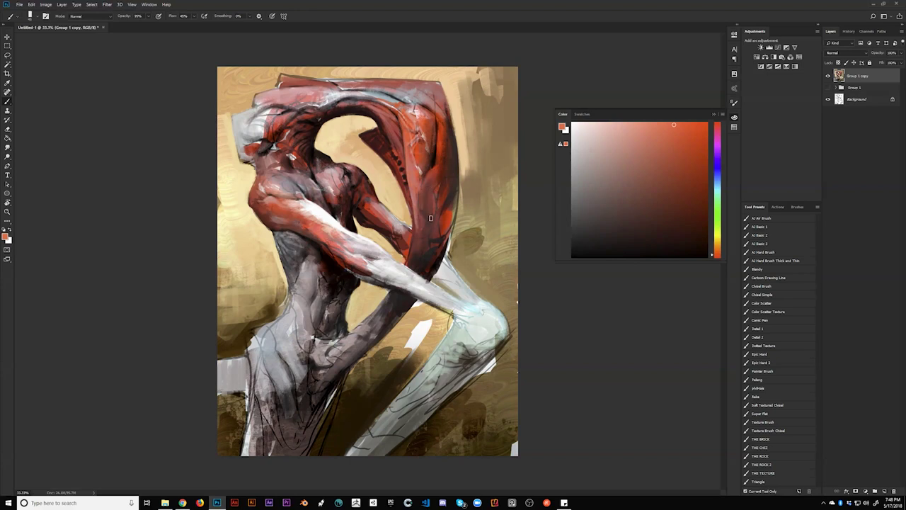
left_click(423, 233, "alt")
left_click(439, 168, "alt")
key("bracketleft")
key("bracketright")
key("ctrl")
Step: Flip the canvas horizontally and refine the head and upper neck with white and black, checking them zoomed out
key("ctrl+f")
left_click(466, 130, "alt")
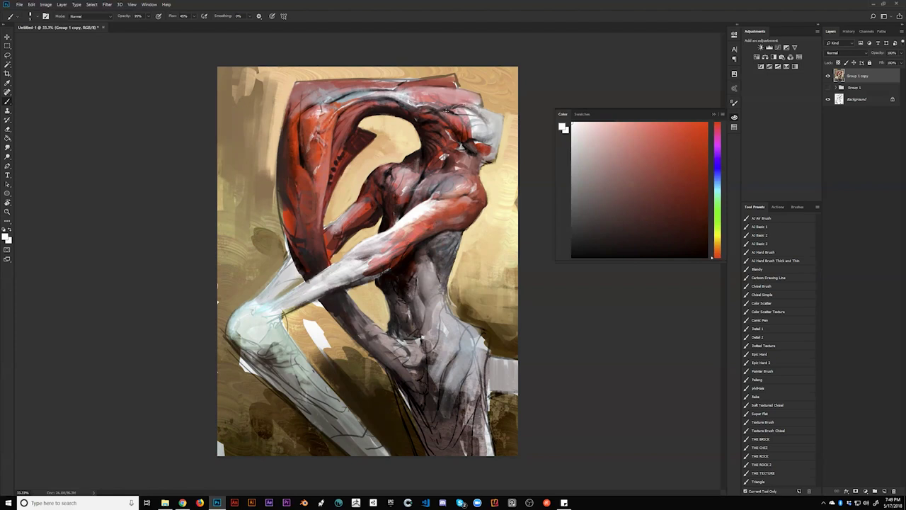
key("x")
left_click(447, 185, "ctrl+alt")
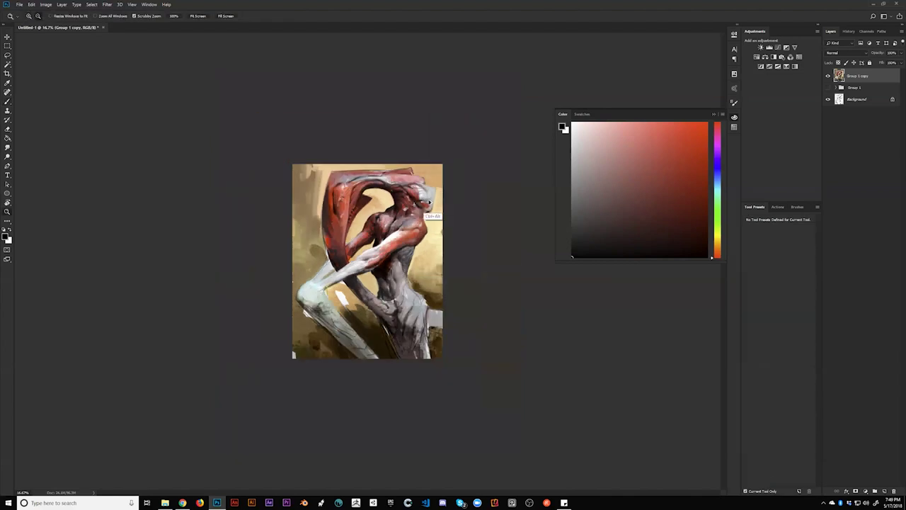
left_click(418, 196, "ctrl")
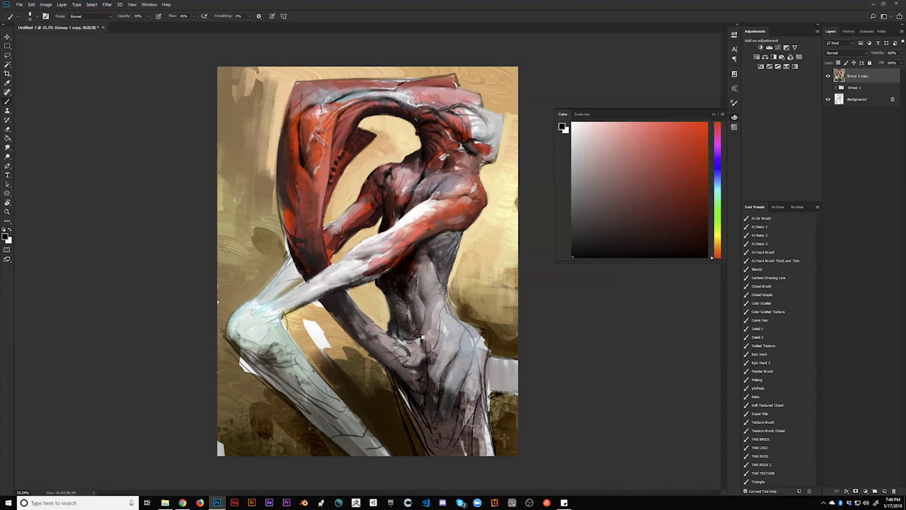
Step: Paint black spiky notches along the neck's inner edge and flip the canvas horizontally
key("bracketright")
key("z")
left_click(440, 188, "alt")
left_click(440, 189, "alt")
key("ctrl+shift+h")
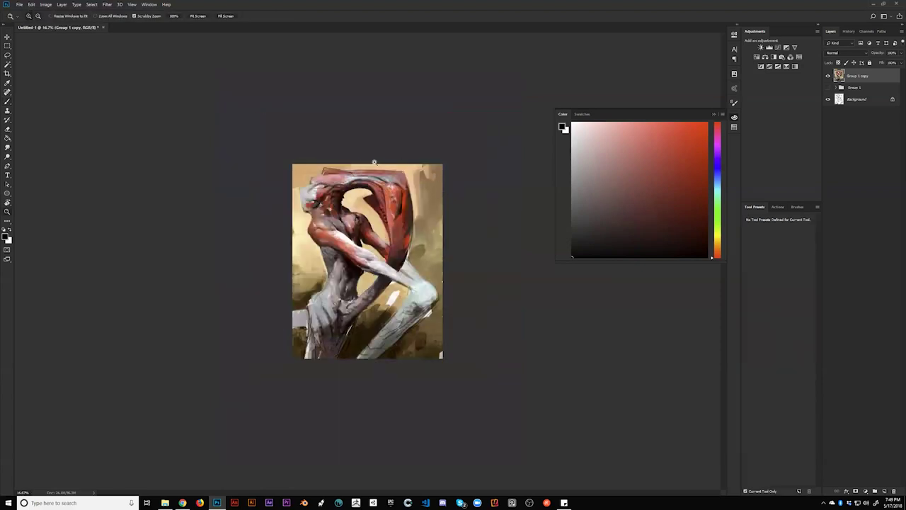
key("ctrl+plus")
key("ctrl+plus")
key("b")
left_click(266, 117, "alt")
key("x")
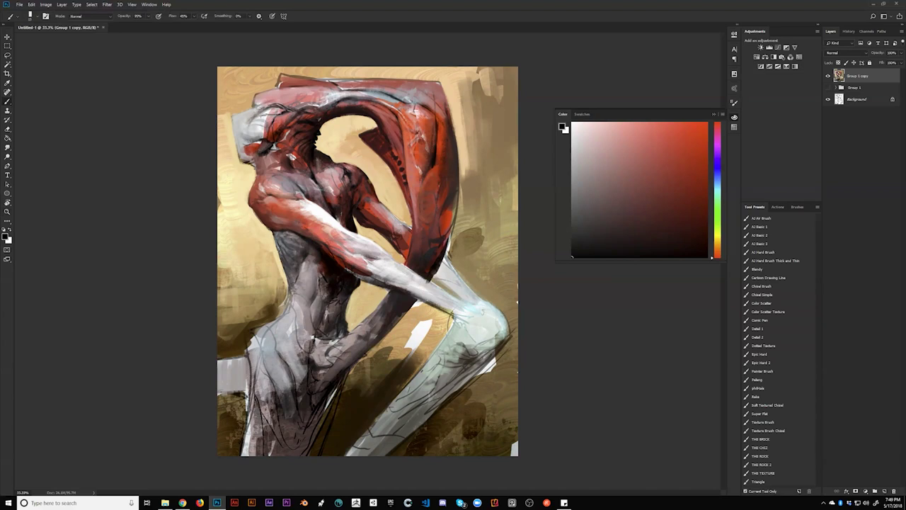
Step: Switch to THE TEXTURE brush preset and texture the neck and shoulder curve with sampled dark reds
key("]")
left_click(787, 474)
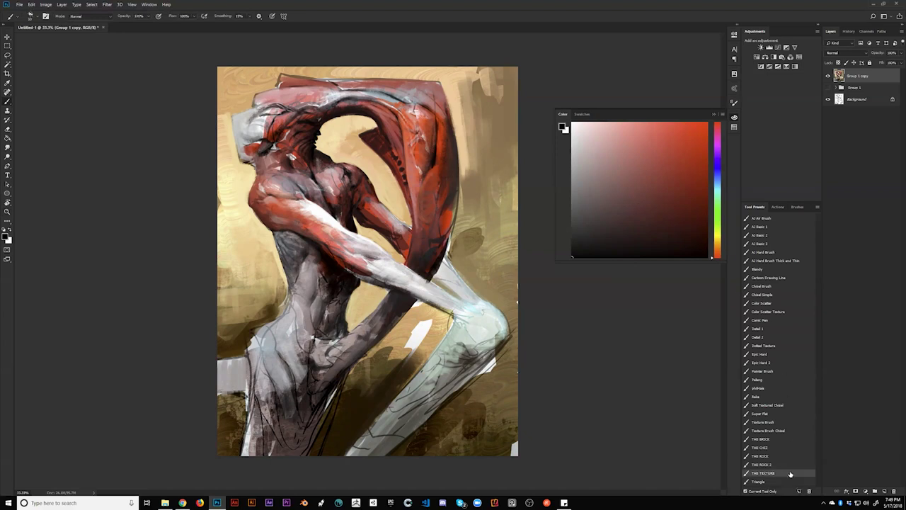
left_click(316, 117, "alt")
left_click(347, 104, "alt")
key("]")
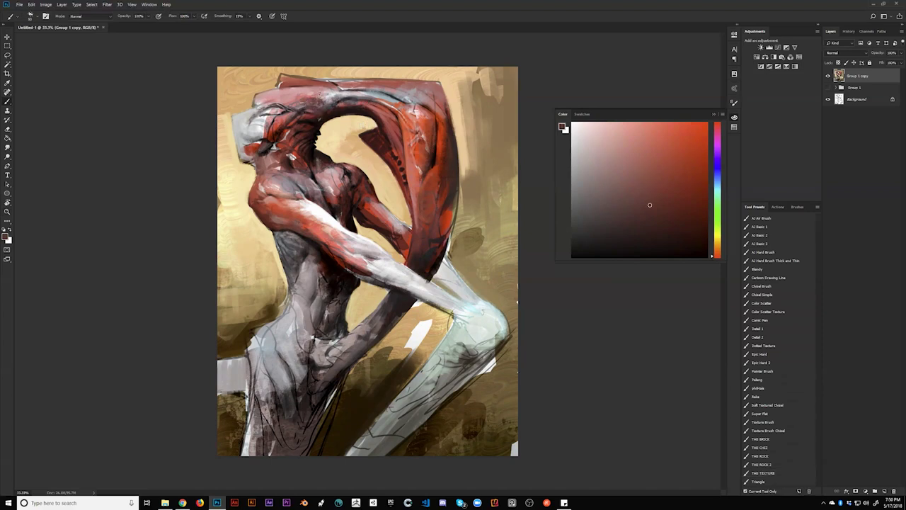
Step: Texture the raised arm's outer upper corner and the rear upper arm with sampled reds
left_click(422, 137, "alt")
left_click(444, 131, "alt")
left_click_drag(440, 113, 448, 148)
left_click_drag(440, 91, 449, 128)
left_click(364, 215, "alt")
left_click_drag(363, 204, 387, 227)
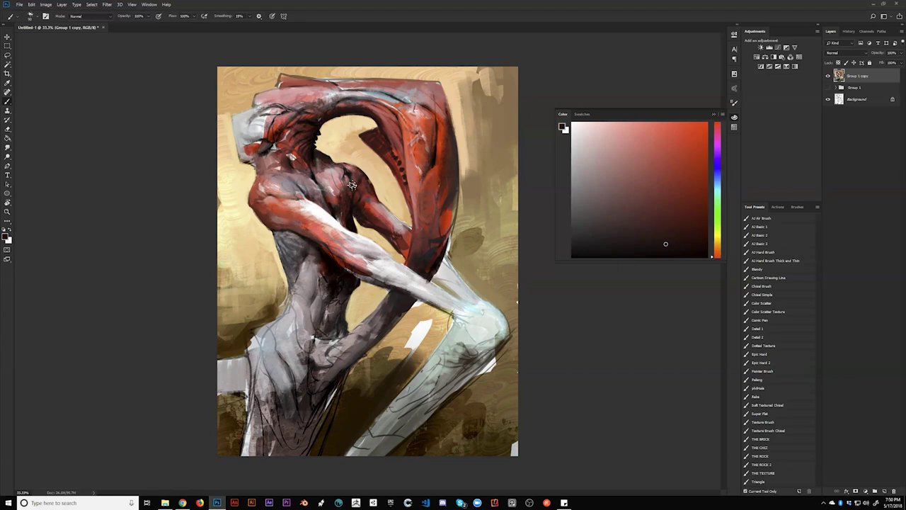
Step: Deepen the shadows between the chest and the front arm with sampled dark red and black
left_click(340, 202, "alt")
key("d")
left_click(345, 216, "alt")
key("d")
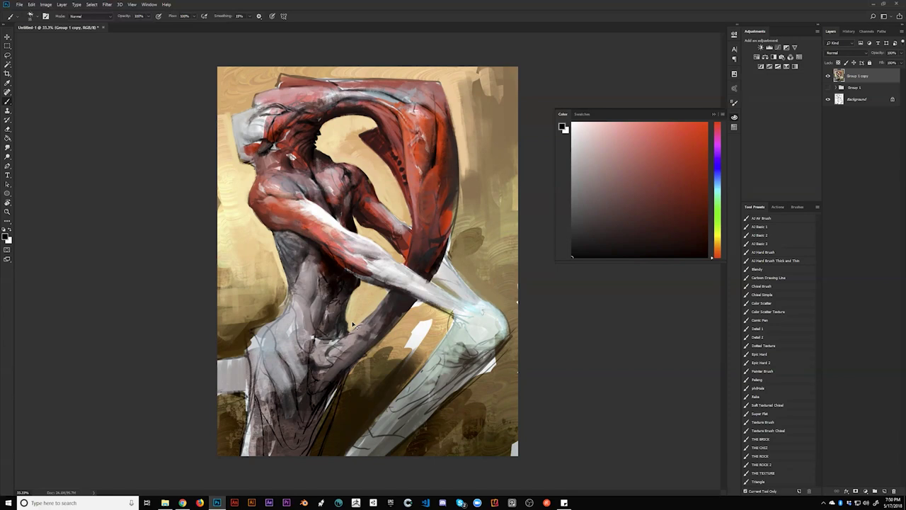
Step: Flip the canvas horizontally and paint textured greyish tones over the upper chest below the neck
key("ctrl+shift+h")
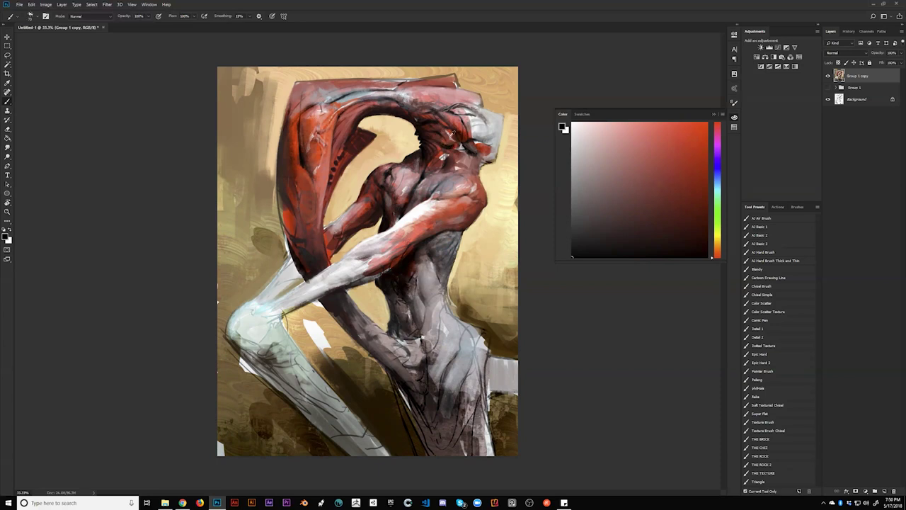
left_click(452, 144, "alt")
left_click(473, 136, "alt")
left_click(454, 168, "alt")
left_click_drag(458, 162, 453, 161)
left_click_drag(463, 180, 464, 161)
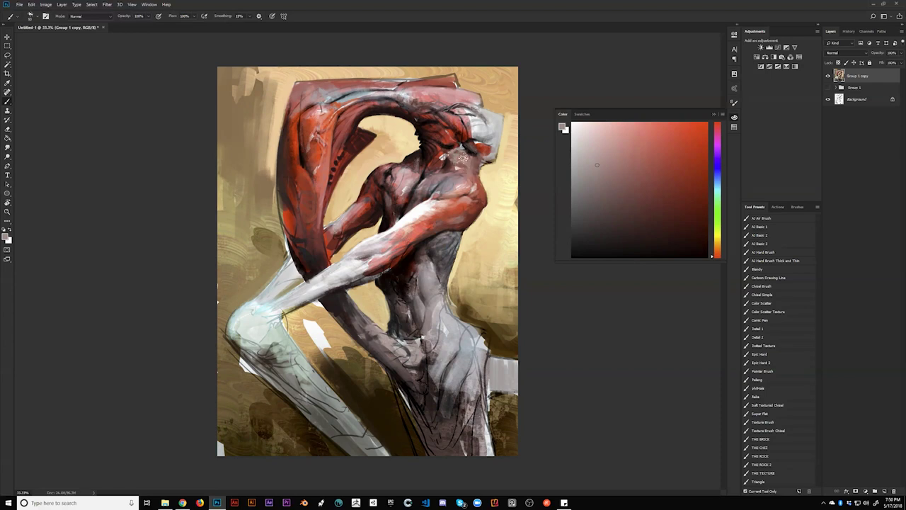
Step: Flip the canvas horizontally, check the whole figure, and touch up the upper chest with lighter grey
key("z")
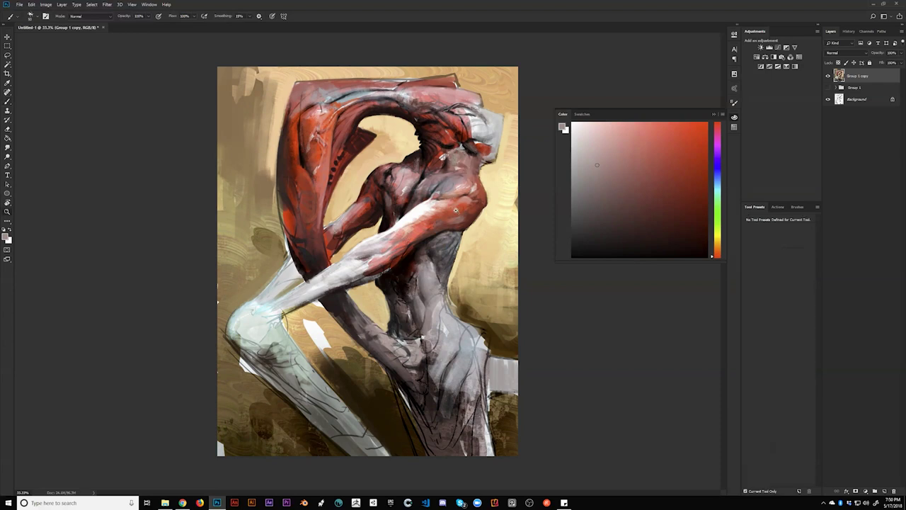
left_click(459, 217, "alt")
key("ctrl+f")
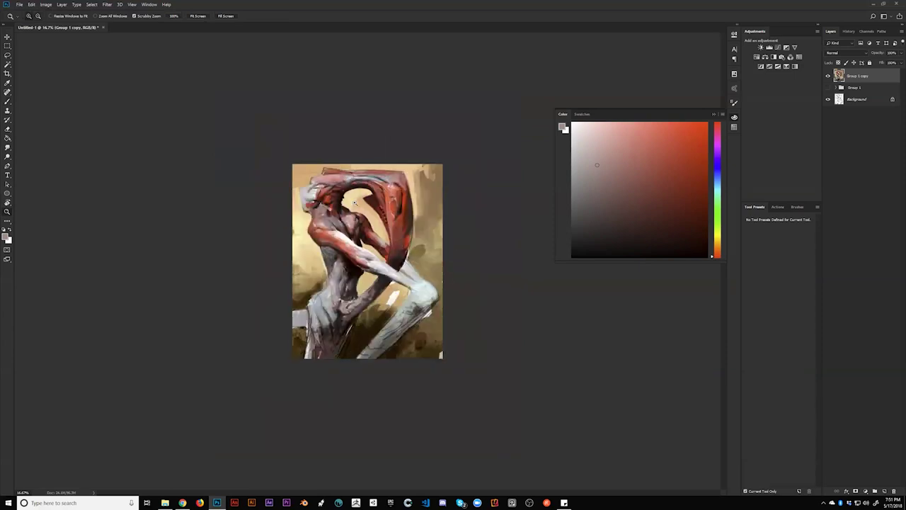
left_click(354, 222)
left_click(354, 222)
left_click(353, 222)
key("b")
key("b")
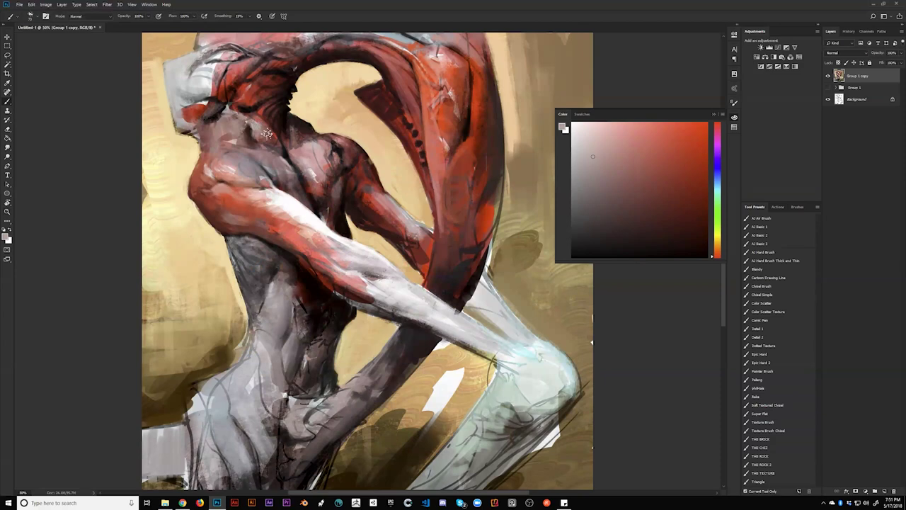
key("z")
left_click(294, 182, "alt")
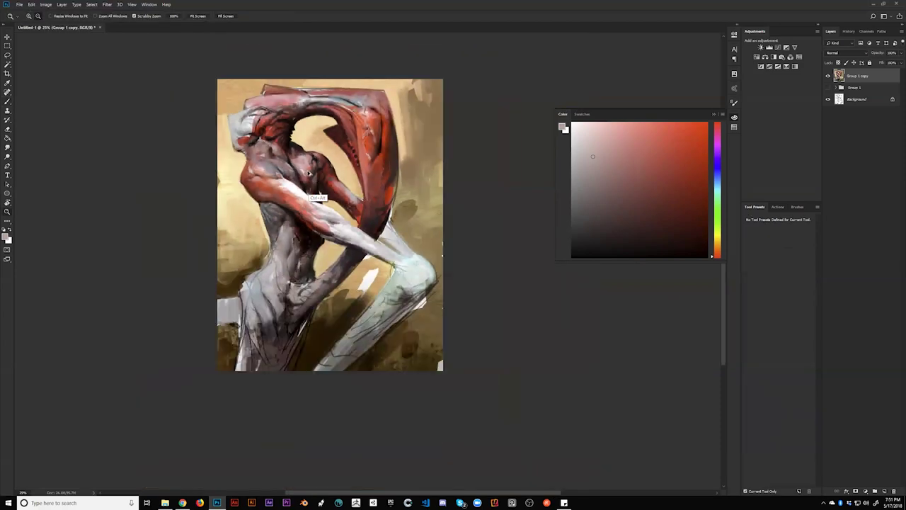
key("b")
left_click_drag(317, 178, 329, 188)
scroll(269, 160, "up", 1)
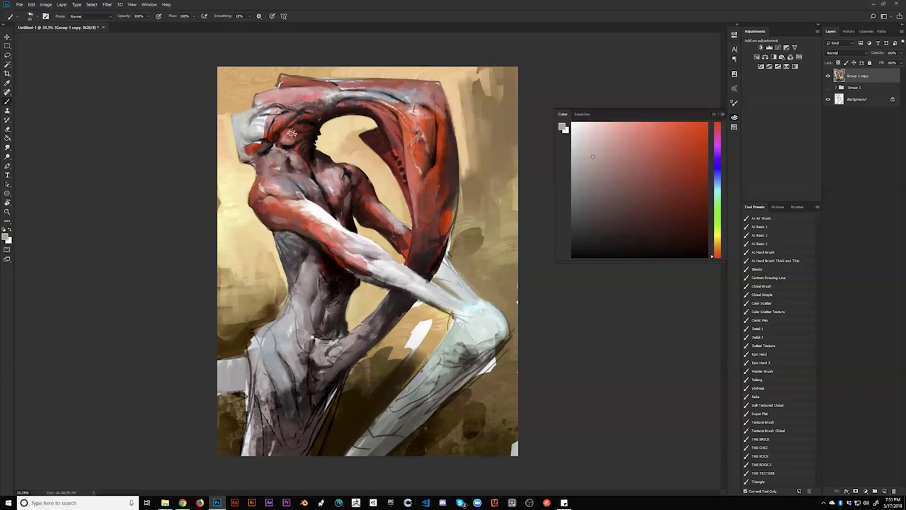
Step: Repaint the bright red neck muscles with muted sampled tones and flip the canvas horizontally
left_click(288, 164, "alt")
key("d")
left_click(288, 153, "alt")
left_click_drag(281, 139, 277, 139)
left_click(268, 136, "alt")
left_click(299, 133)
key("ctrl+h")
key("d")
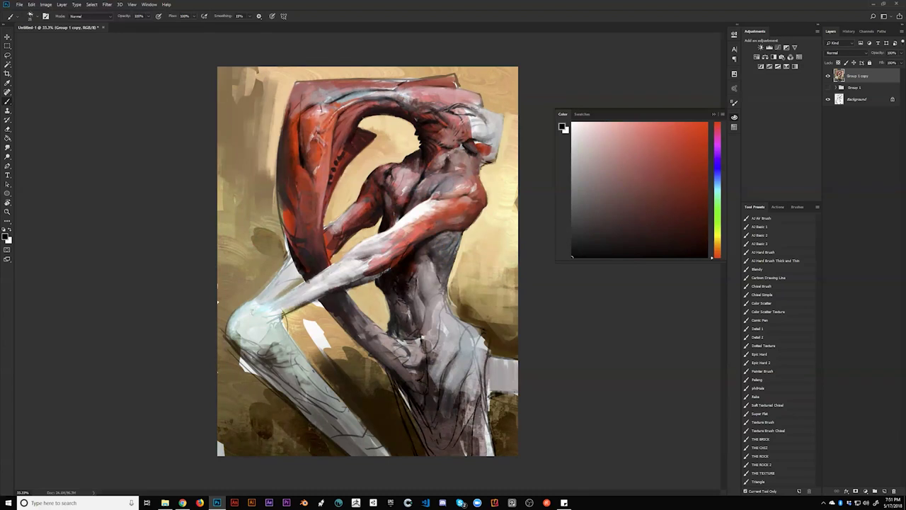
Step: Darken the underside of the raised arm's upper curve with black and blend its muscles with sampled reds
mouse_move(351, 115)
left_mouse_down()
mouse_move(373, 106)
mouse_move(364, 110)
left_mouse_up()
left_click_drag(340, 119, 335, 132)
left_click(305, 162, "alt")
left_click(311, 141, "alt")
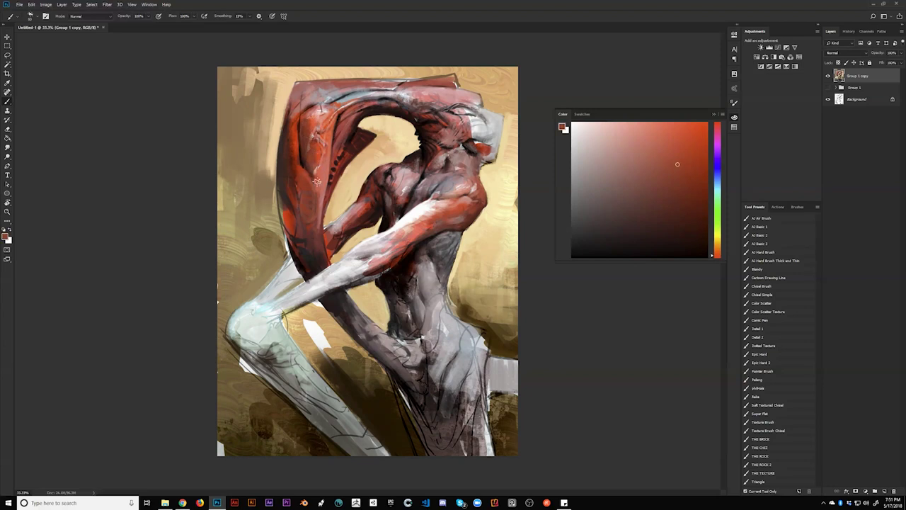
left_click(345, 264, "alt")
left_click(306, 153, "alt")
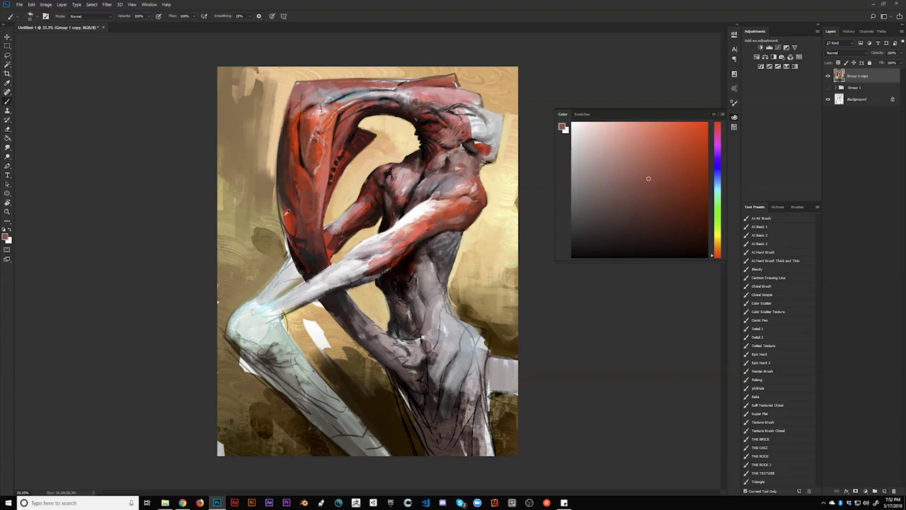
Step: Cover the bright orange patch on the raised arm's lower outer edge with dark, muted red texture
left_click(284, 224, "alt")
key("bracketright")
key("bracketright")
key("d")
left_click(289, 225, "alt")
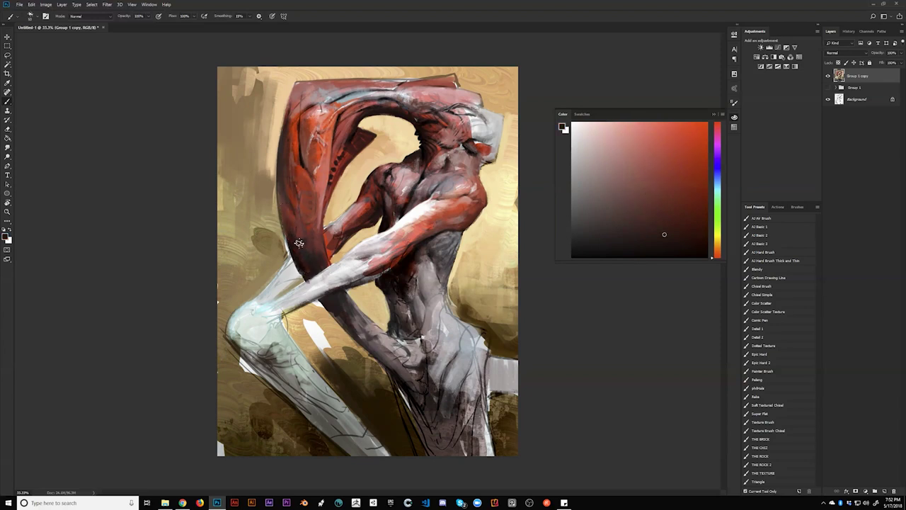
Step: Flip the canvas horizontally and clean up the raised arm's lower outer edge with sampled background brown
key("z")
left_click(333, 315, "alt")
left_click(342, 327, "alt")
key("ctrl+shift+h")
left_click(439, 246)
left_click(439, 246)
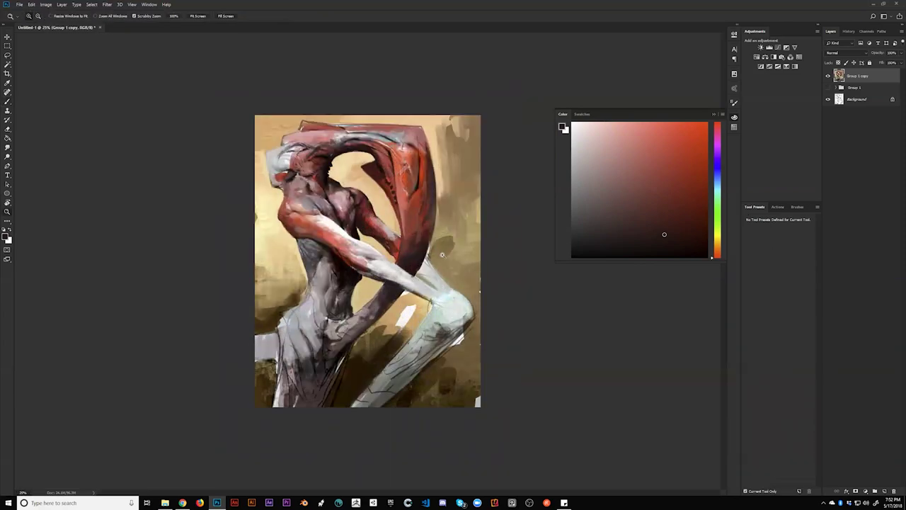
left_click(439, 245)
key("b")
left_click(458, 266, "alt")
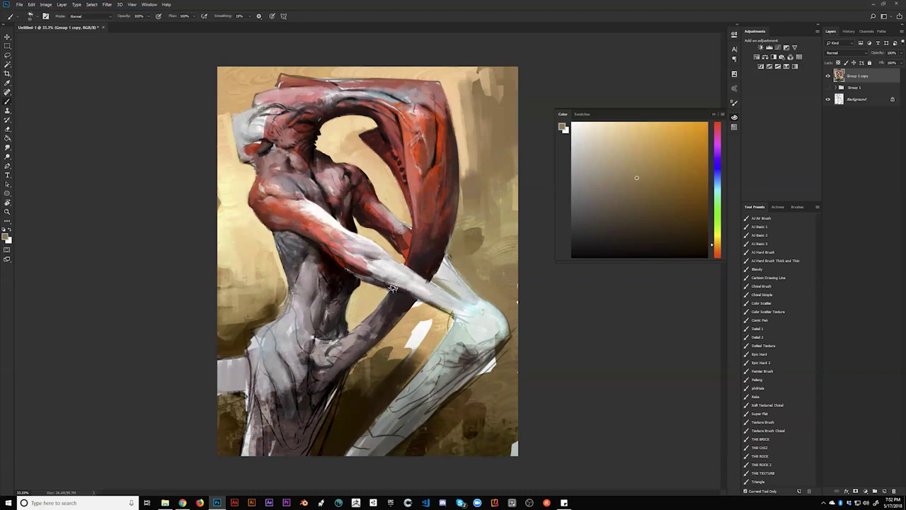
key("d")
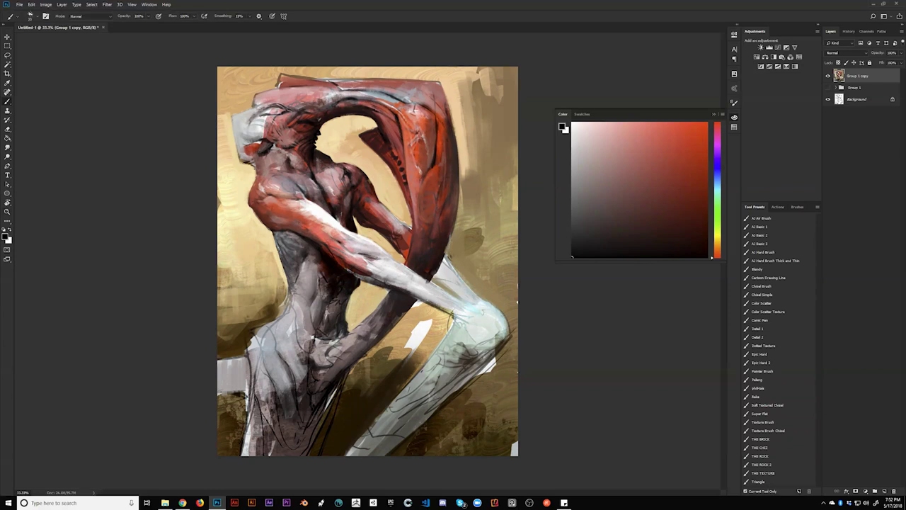
Step: Touch up the lower abdomen and chest muscles with sampled tones and black on the horizontally flipped canvas
key("ctrl+shift+h")
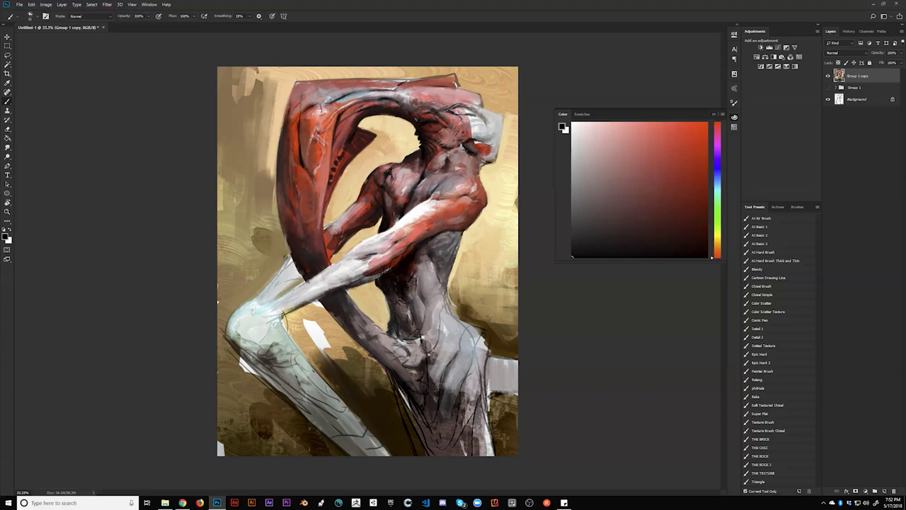
left_click(413, 368, "alt")
left_click(411, 384, "alt")
key("d")
left_click(411, 200, "alt")
left_click(411, 175, "alt")
key("ctrl+f")
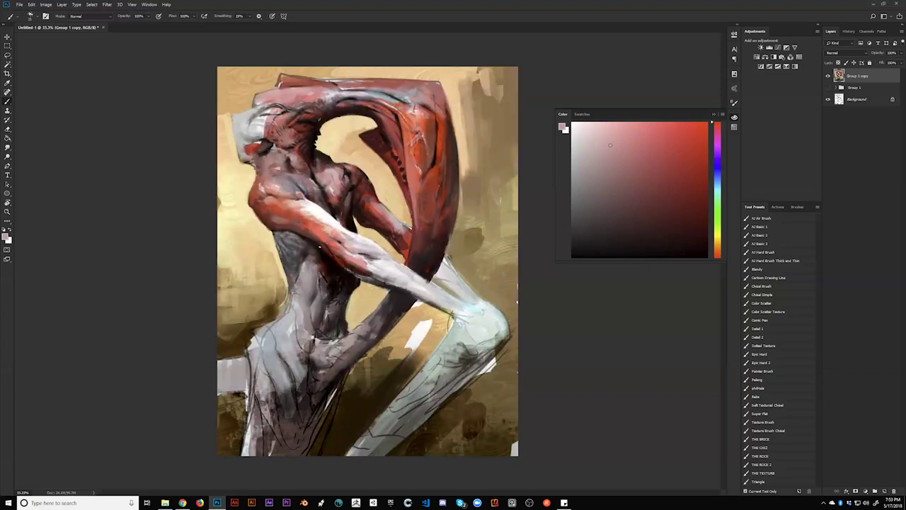
Step: Refine the muscles along the waist and abdomen below the forearm with sampled tones
left_click(316, 281, "alt")
left_click_drag(315, 259, 322, 257)
left_click_drag(323, 264, 324, 280)
key("ctrl+z")
left_click(331, 307, "alt")
left_click(331, 307, "alt")
left_click(334, 309, "ctrl")
left_click(335, 310, "ctrl")
left_click(306, 263, "alt")
Step: Smooth the background beside the figure's back and waist with sampled cream and flip the canvas horizontally
left_click(287, 281, "alt")
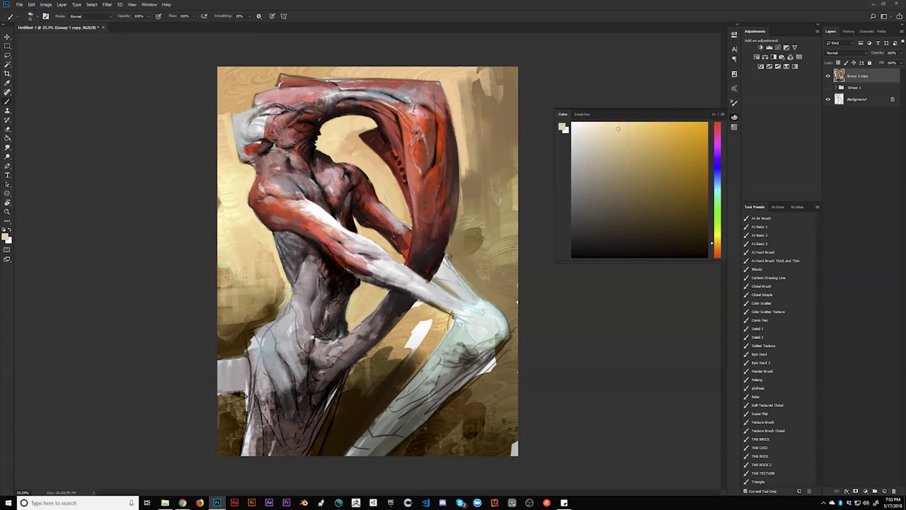
left_click(277, 253, "alt")
mouse_move(269, 256)
left_mouse_down()
mouse_move(266, 285)
mouse_move(279, 301)
left_mouse_up()
key("ctrl+shift+h")
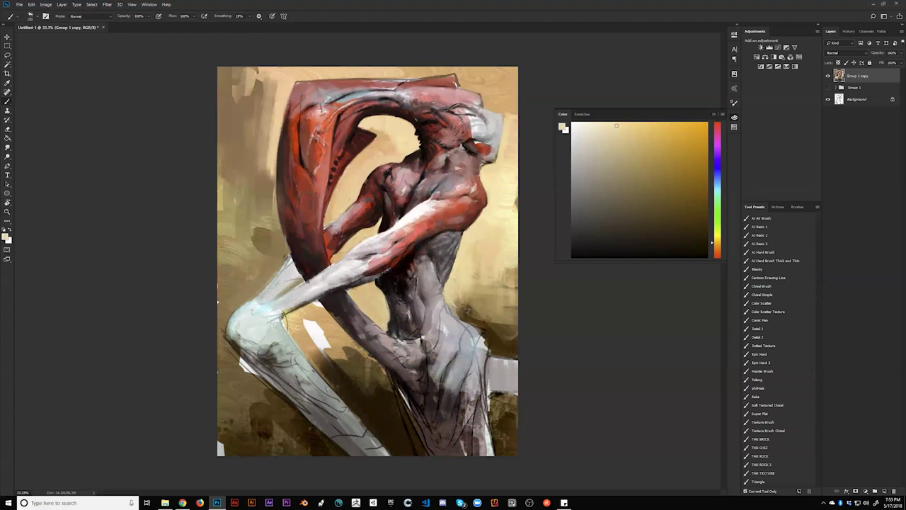
Step: Redefine the groin crease below the abdomen with sampled dark grey and black strokes
left_click(442, 280, "alt")
left_click(440, 280, "alt")
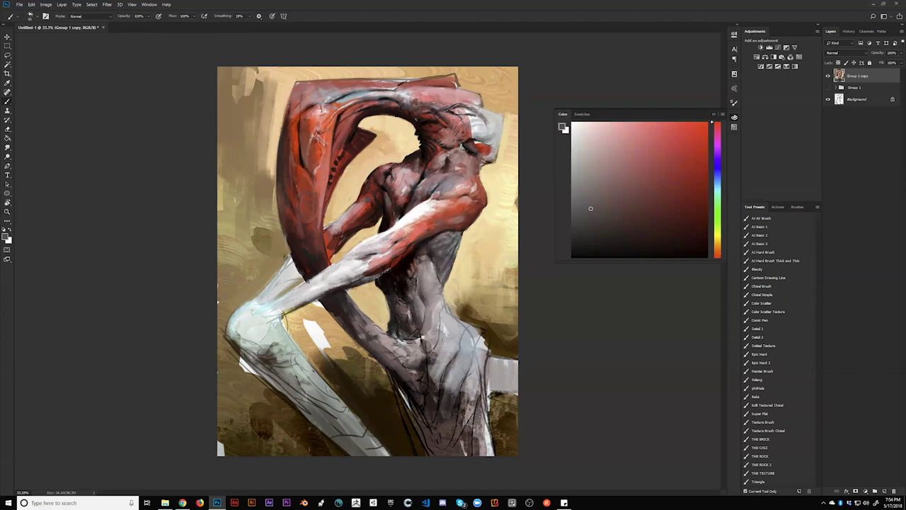
mouse_move(424, 344)
left_mouse_down()
mouse_move(428, 350)
mouse_move(436, 339)
left_mouse_up()
left_click(429, 357, "alt")
key("d")
left_click_drag(416, 344, 427, 354)
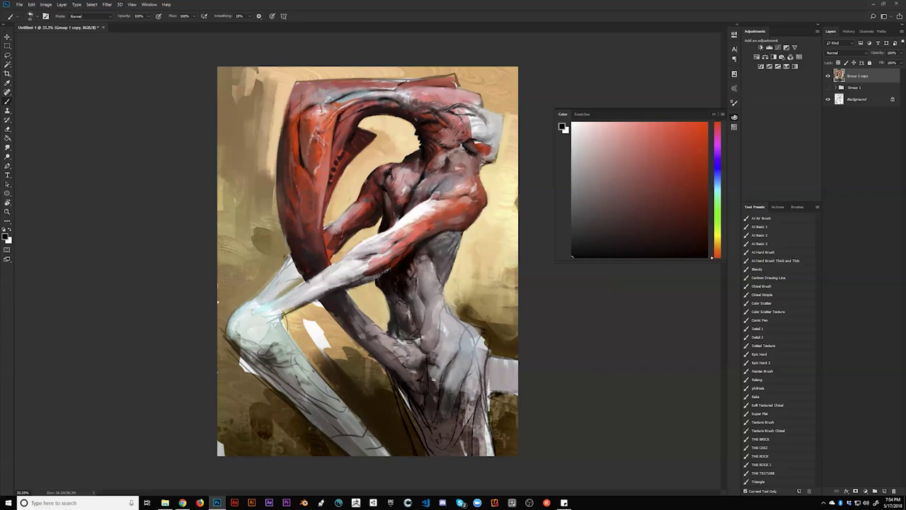
Step: Blend the pelvis into the upper thigh with sampled light and mid greys
left_click(439, 372, "alt")
mouse_move(434, 391)
left_mouse_down()
mouse_move(433, 377)
mouse_move(436, 385)
left_mouse_up()
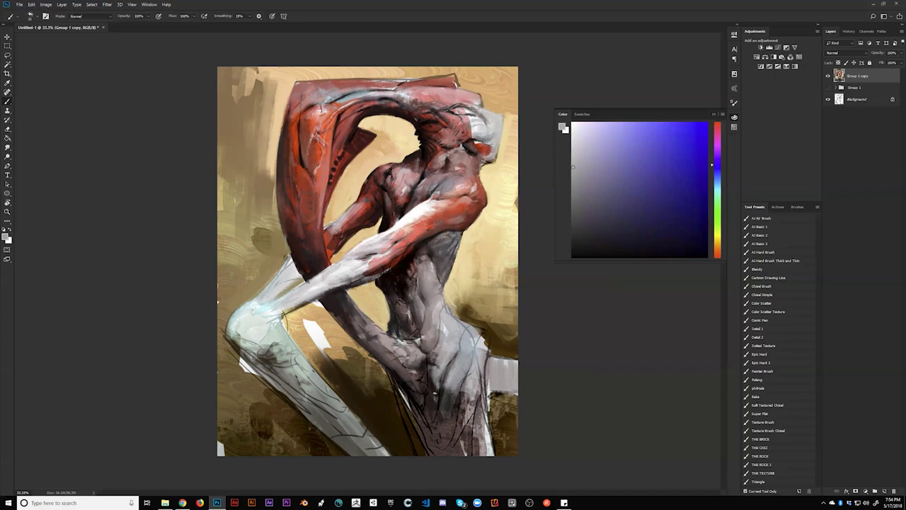
mouse_move(438, 397)
left_mouse_down()
mouse_move(449, 392)
mouse_move(449, 411)
mouse_move(458, 406)
left_mouse_up()
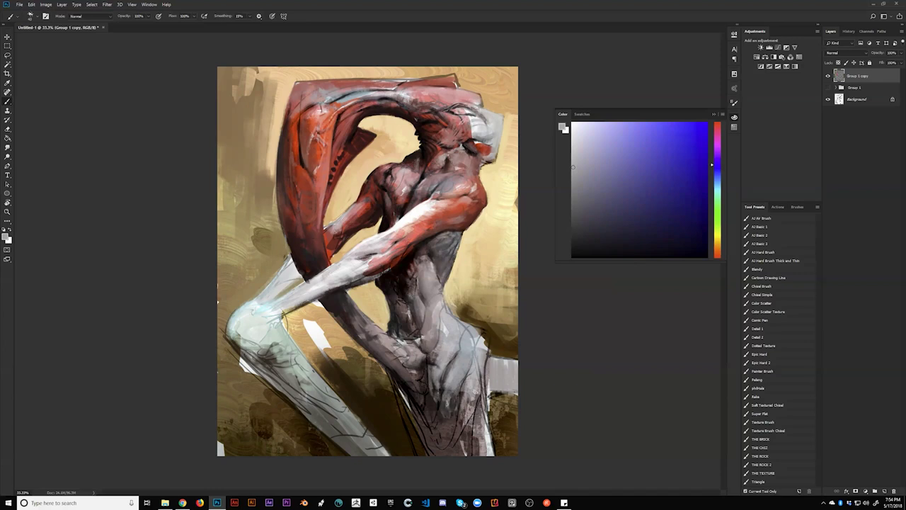
left_click(462, 400, "alt")
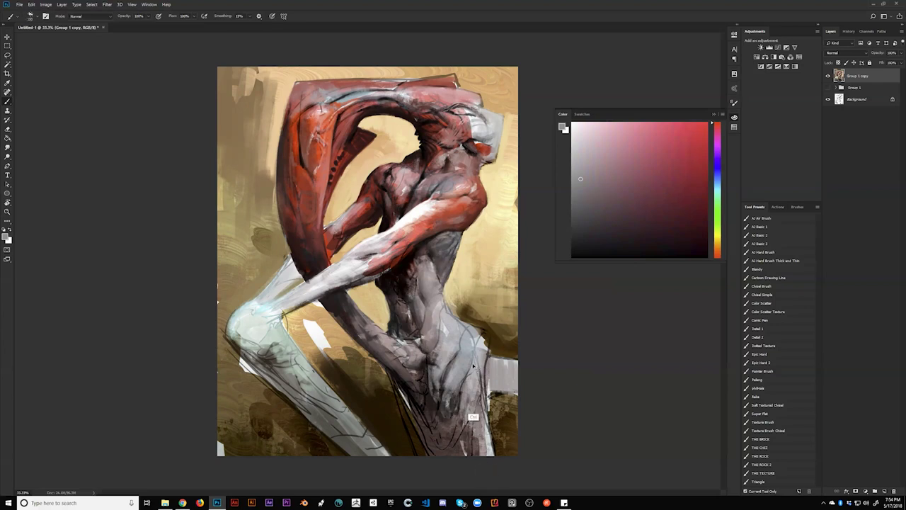
Step: Flip the canvas horizontally and shape the hip's outer corner with sampled light grey
key("ctrl+shift+h")
left_click(253, 359, "alt")
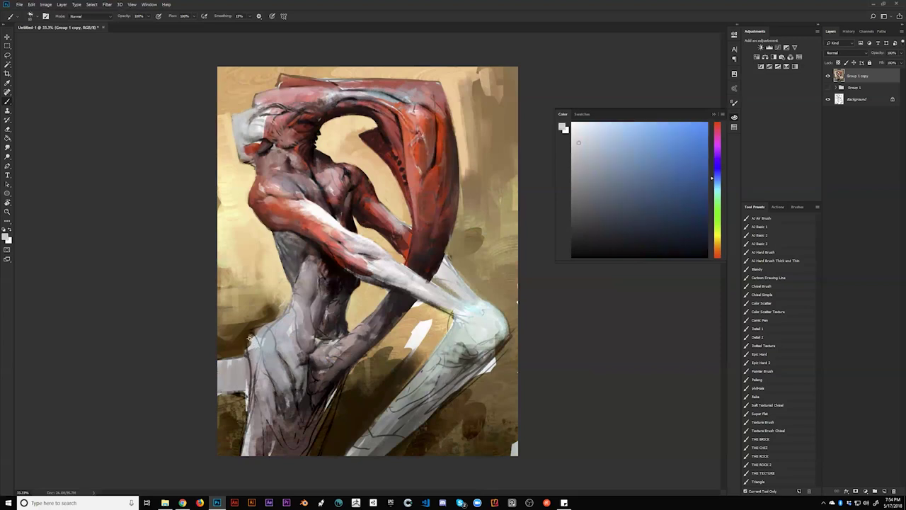
left_click_drag(250, 340, 262, 328)
mouse_move(249, 340)
left_mouse_down()
mouse_move(293, 315)
mouse_move(304, 352)
left_mouse_up()
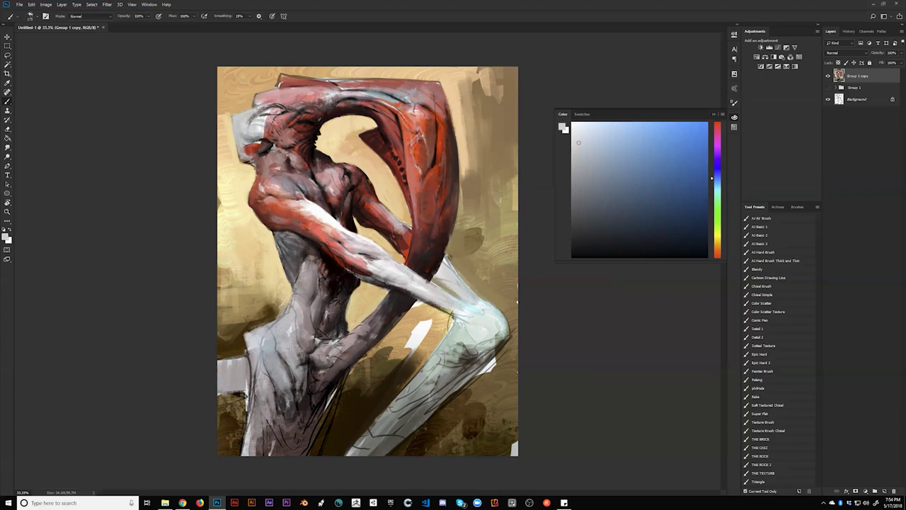
Step: Clean up the waist's rear contour with sampled background cream and sample grey from the hip
left_click(282, 309, "alt")
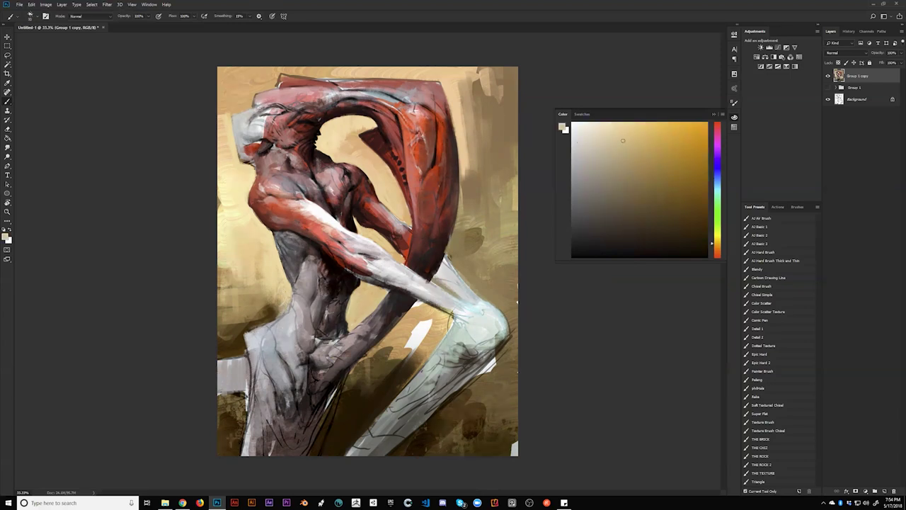
left_click(290, 307, "alt")
left_click(295, 277, "alt")
mouse_move(292, 310)
left_mouse_down()
mouse_move(296, 297)
mouse_move(299, 323)
mouse_move(287, 318)
left_mouse_up()
left_click(284, 339, "alt")
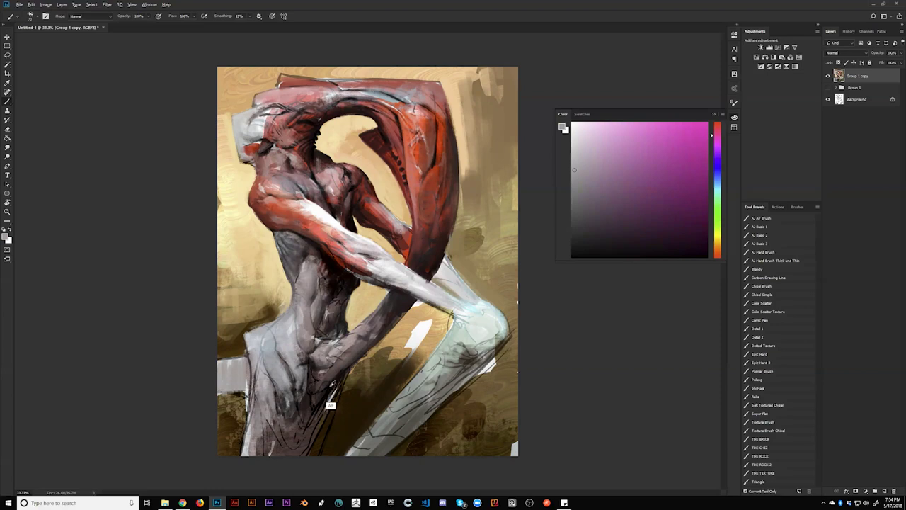
Step: Draw black contour and muscle lines on the near thigh and along the limb curving up from the hip
key("d")
left_click_drag(315, 441, 328, 399)
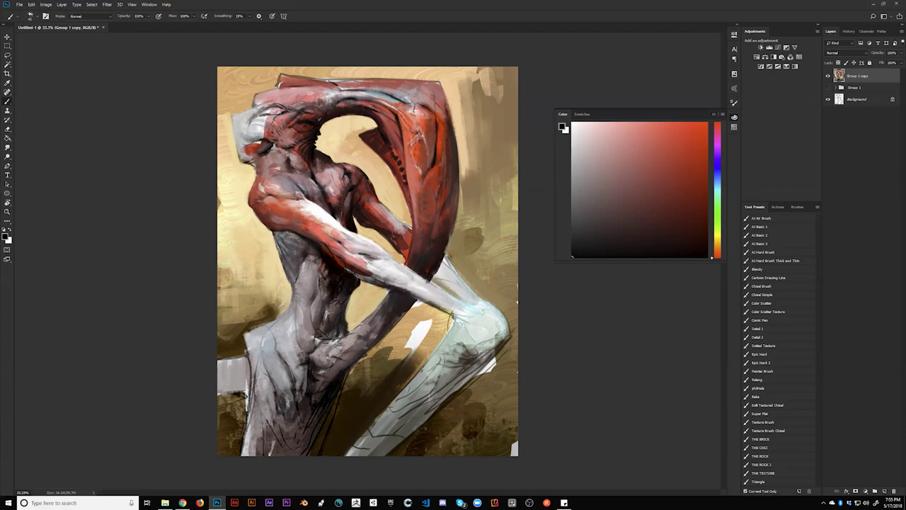
left_click_drag(342, 342, 409, 310)
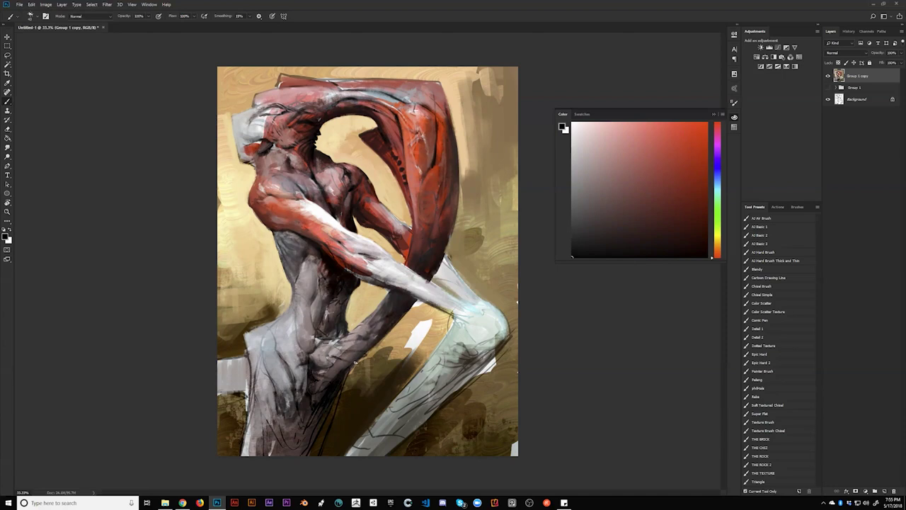
mouse_move(372, 344)
left_mouse_down()
mouse_move(348, 372)
mouse_move(303, 467)
left_mouse_up()
Step: Darken the near thigh with broad black strokes, using a smaller brush for the lower details
key("]")
key("]")
key("]")
key("]")
key("]")
key("]")
key("]")
key("]")
key("]")
key("]")
left_click_drag(330, 385, 291, 494)
mouse_move(294, 440)
left_mouse_down()
mouse_move(278, 461)
mouse_move(273, 405)
mouse_move(274, 426)
mouse_move(266, 414)
mouse_move(289, 421)
mouse_move(304, 400)
left_mouse_up()
key("[")
key("[")
key("[")
key("[")
key("[")
key("[")
mouse_move(278, 441)
left_mouse_down()
mouse_move(281, 427)
mouse_move(290, 433)
mouse_move(270, 449)
mouse_move(263, 429)
mouse_move(271, 454)
mouse_move(283, 452)
left_mouse_up()
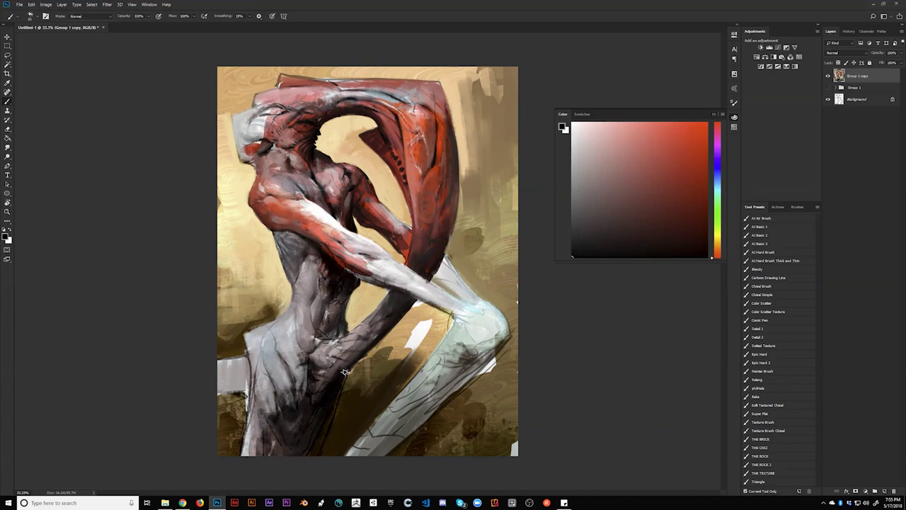
Step: Check the whole painting at a reduced size and flip the canvas horizontally
key("z")
left_click(389, 385, "alt")
left_click(388, 368, "alt")
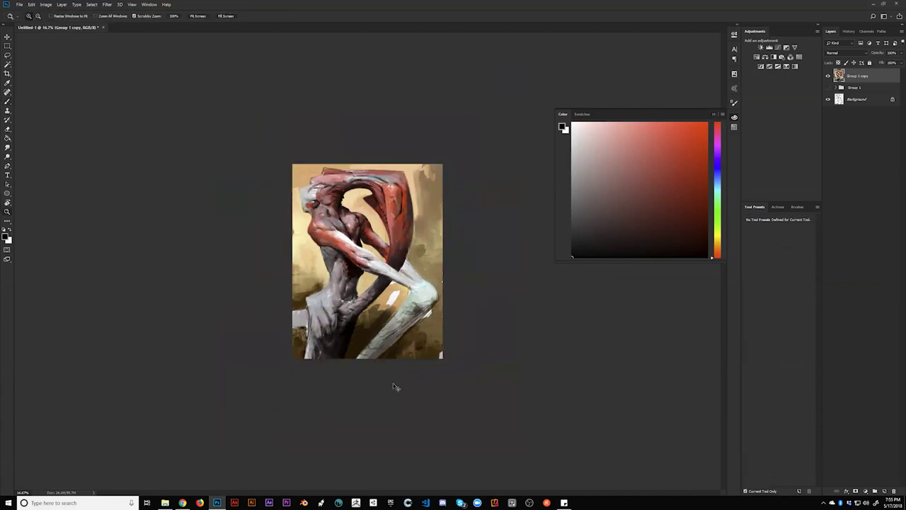
key("ctrl+h")
left_click(397, 323)
left_click(391, 322)
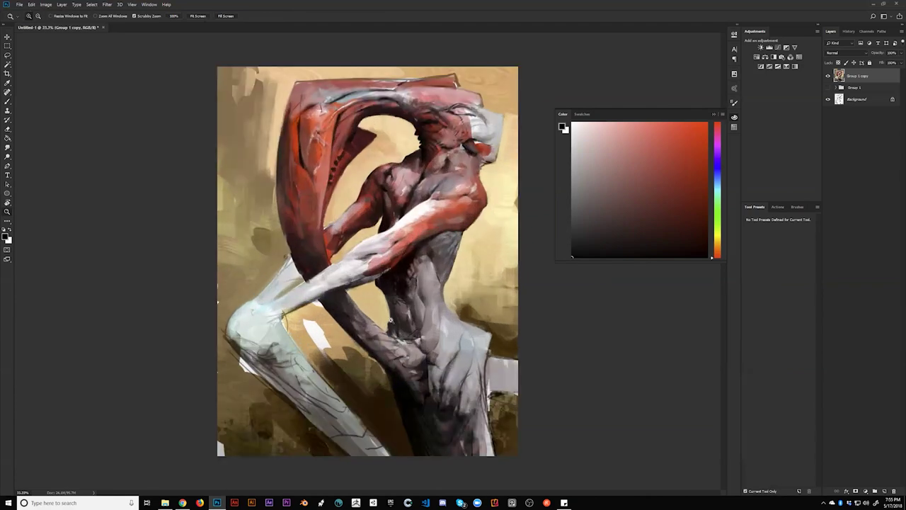
Step: Brighten the top of the raised arm with sampled red in the brush's Color Dodge mode
key("b")
left_click(442, 122, "alt")
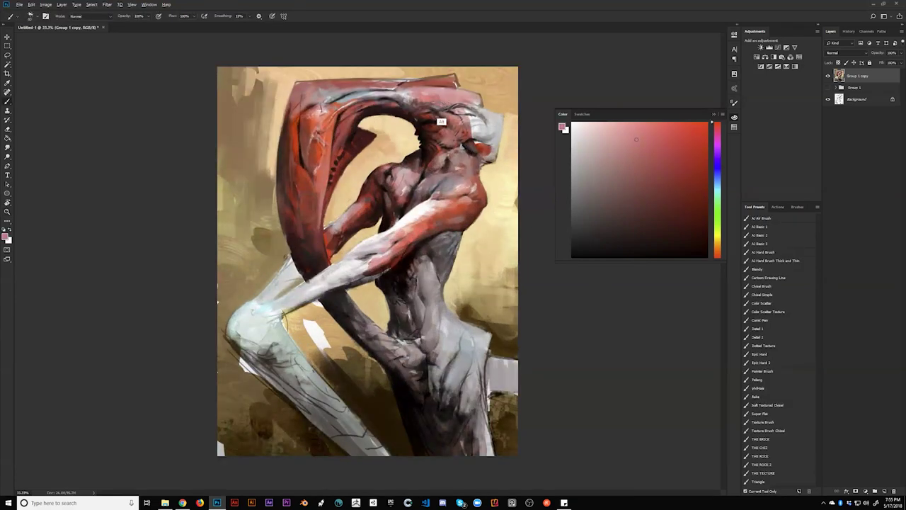
key("alt+shift+d")
left_click(328, 136, "alt")
left_click_drag(363, 97, 458, 96)
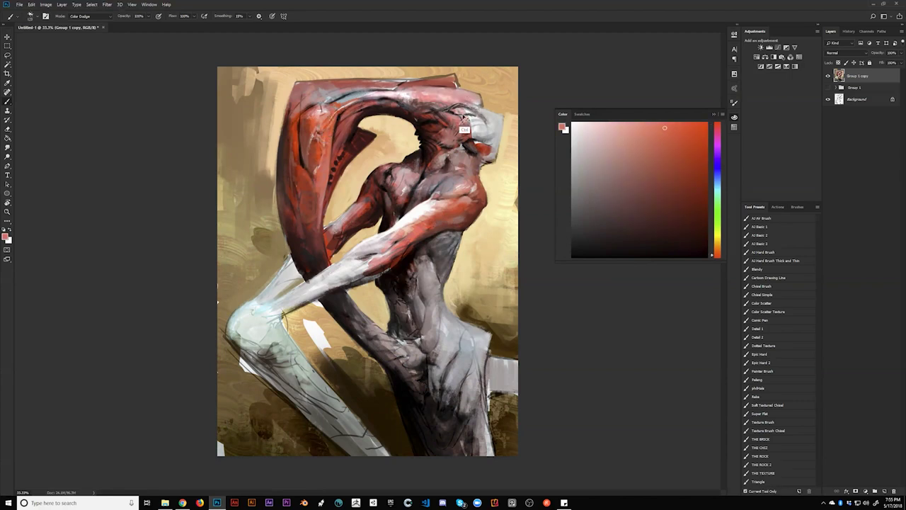
Step: Set the brush to Vivid Light mode with a light blue colour and duplicate the Group 1 copy layer
left_click(90, 17)
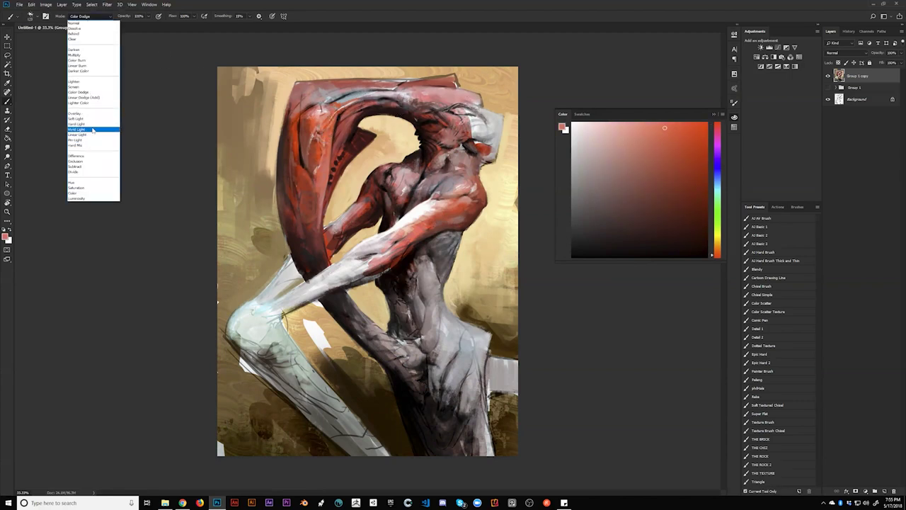
left_click(97, 130)
left_click(715, 175)
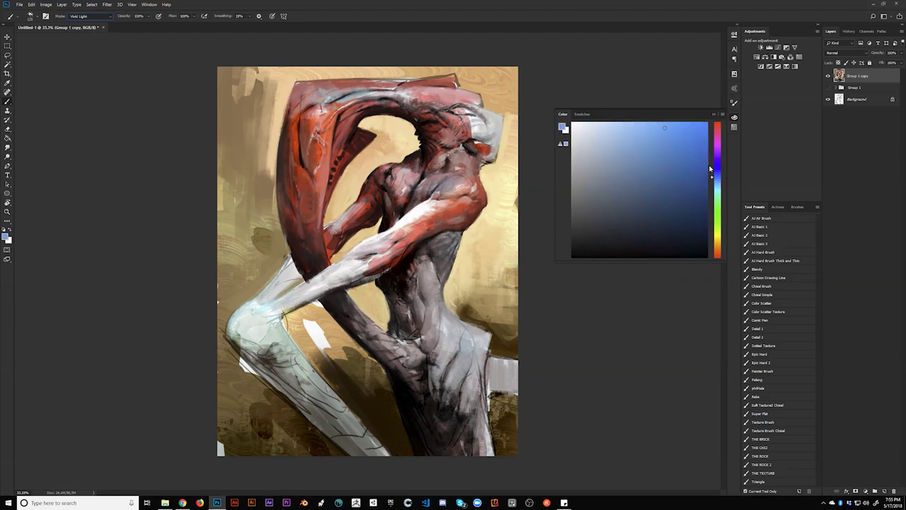
left_click(651, 125)
key("ctrl+j")
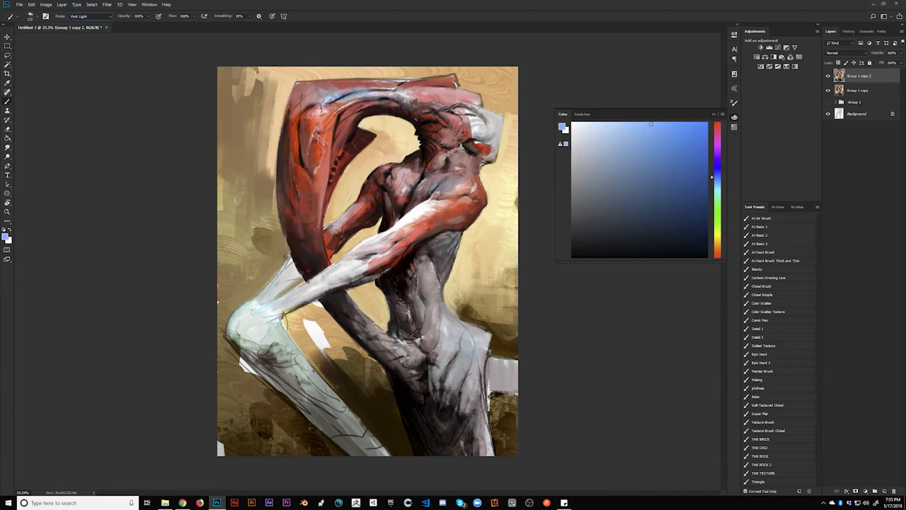
Step: Glaze light blue Vivid Light strokes along the top of the raised arm, undoing and repainting the unsatisfactory ones
left_click_drag(320, 101, 414, 99)
key("ctrl+z")
left_click_drag(320, 102, 419, 95)
key("ctrl+z")
left_click_drag(320, 94, 448, 100)
key("ctrl+z")
key("ctrl+z")
left_click_drag(448, 102, 437, 99)
Step: Try a larger light blue Vivid Light stroke on the bent knee, undo it and reduce the brush size
key("]")
key("]")
key("]")
left_click_drag(247, 331, 261, 324)
key("ctrl+z")
key("[")
key("[")
key("[")
key("[")
key("[")
key("[")
key("[")
key("[")
key("[")
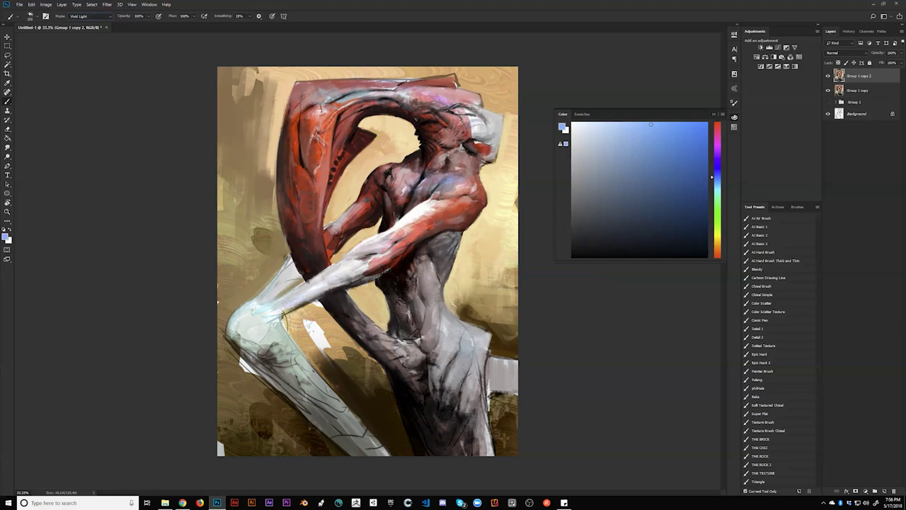
Step: Open the Windows Calculator and move its window over the canvas
left_click(68, 502)
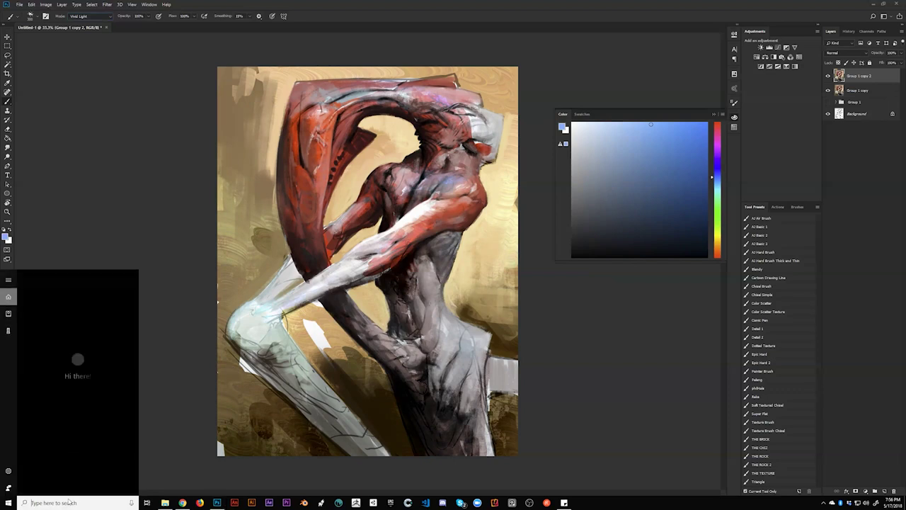
type("ca")
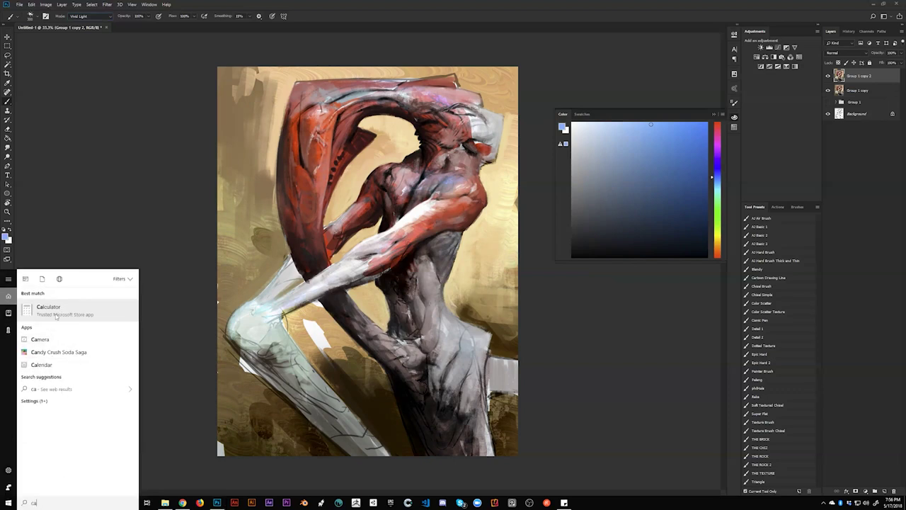
left_click(56, 315)
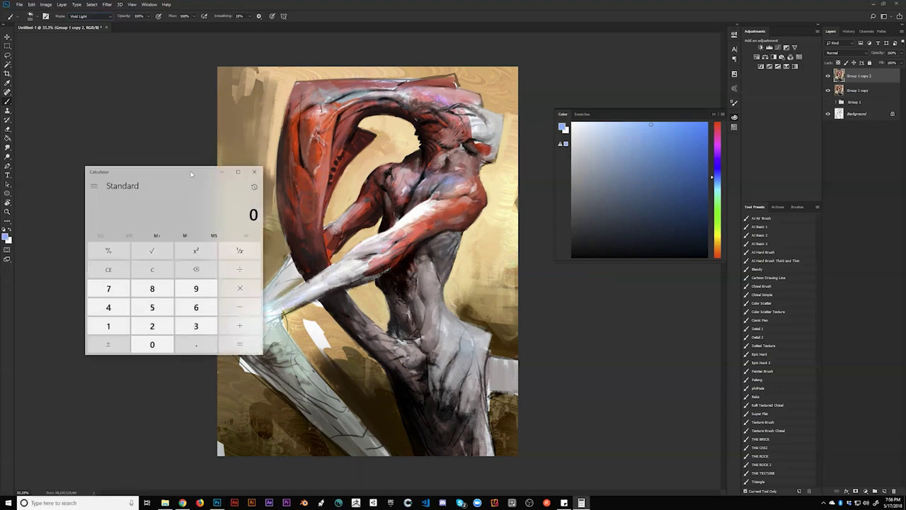
left_click_drag(191, 173, 284, 167)
Step: Multiply 20 by 365 in Calculator and multiply the result by 5
left_click(245, 320)
left_click(246, 338)
left_click(327, 284)
left_click(290, 320)
left_click(289, 301)
left_click(245, 301)
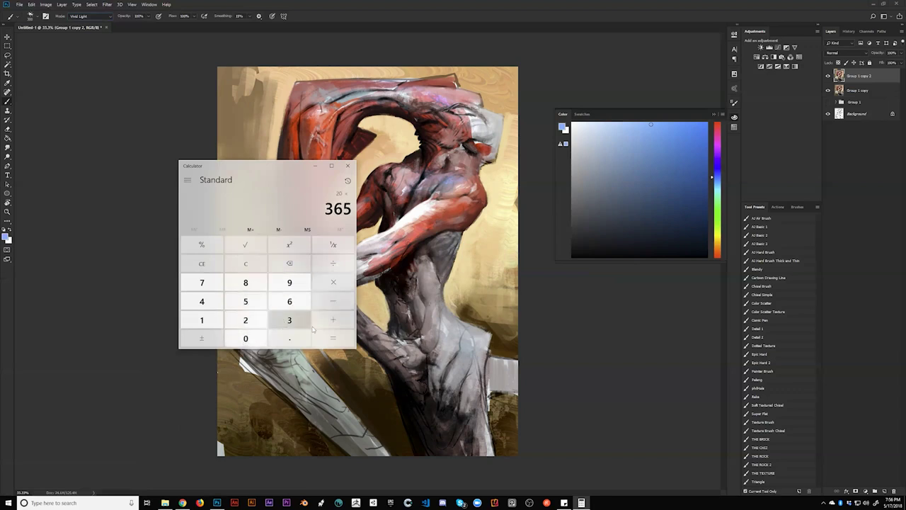
left_click(333, 339)
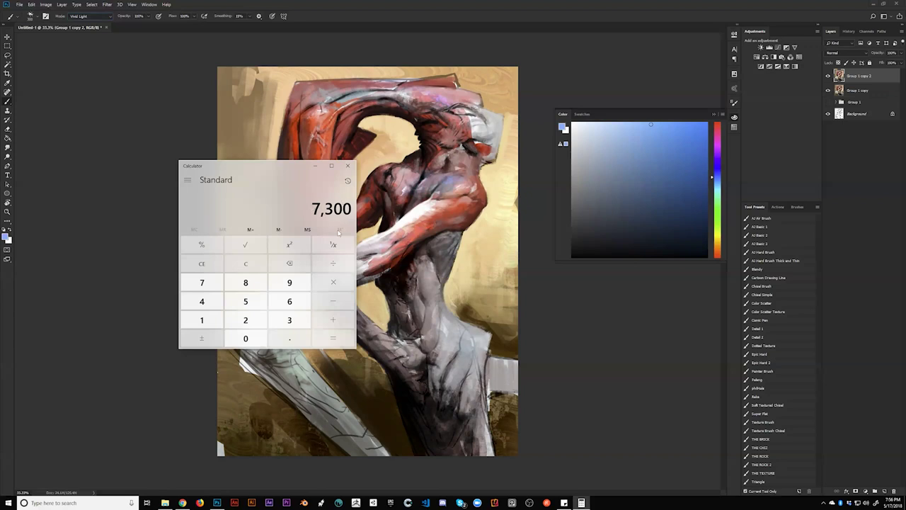
left_click(337, 285)
left_click(245, 301)
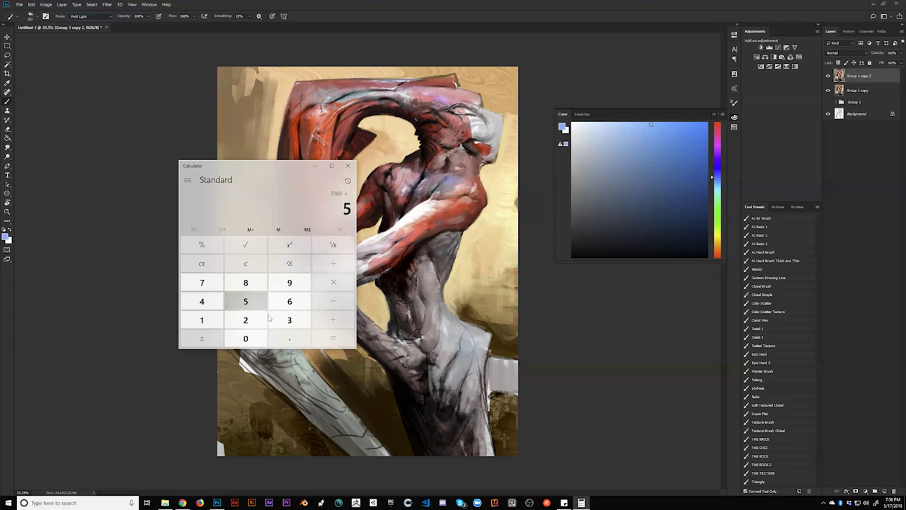
left_click(333, 338)
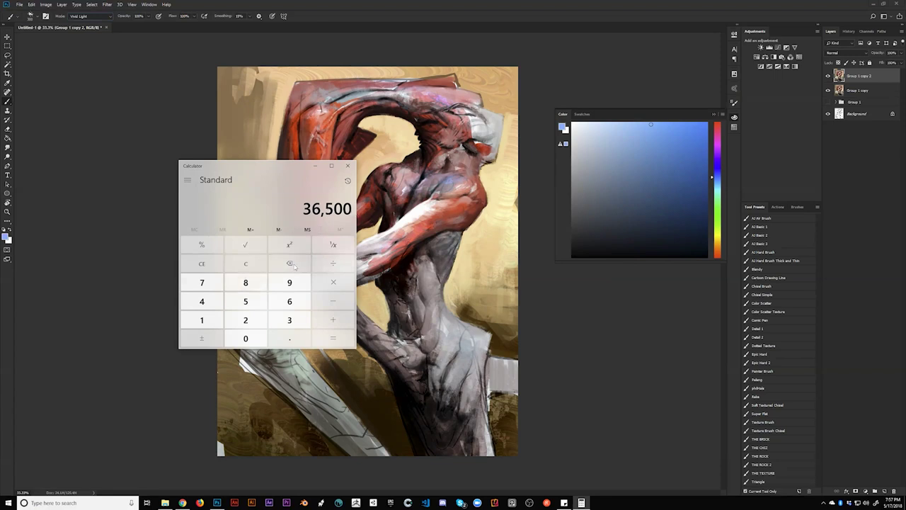
left_click(246, 263)
left_click(220, 321)
left_click(245, 338)
left_click(246, 320)
left_click(246, 338)
left_click(245, 338)
left_click(245, 339)
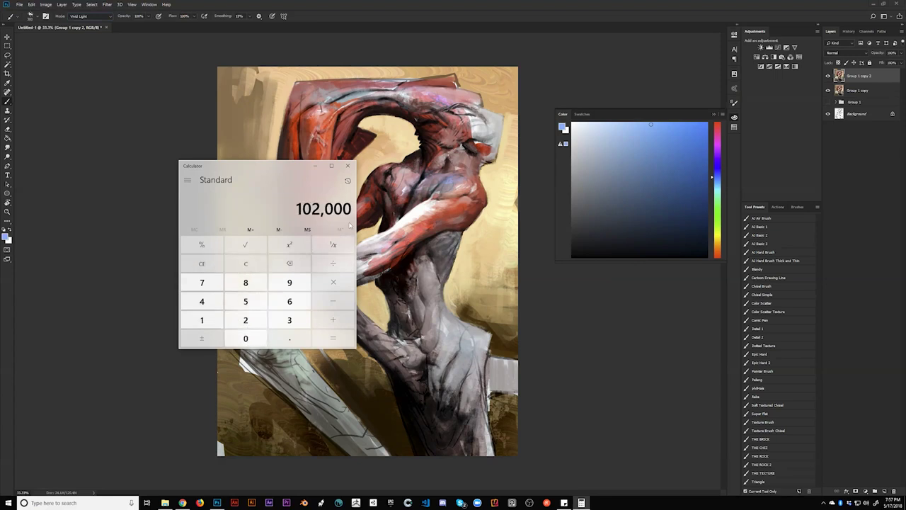
left_click(207, 322)
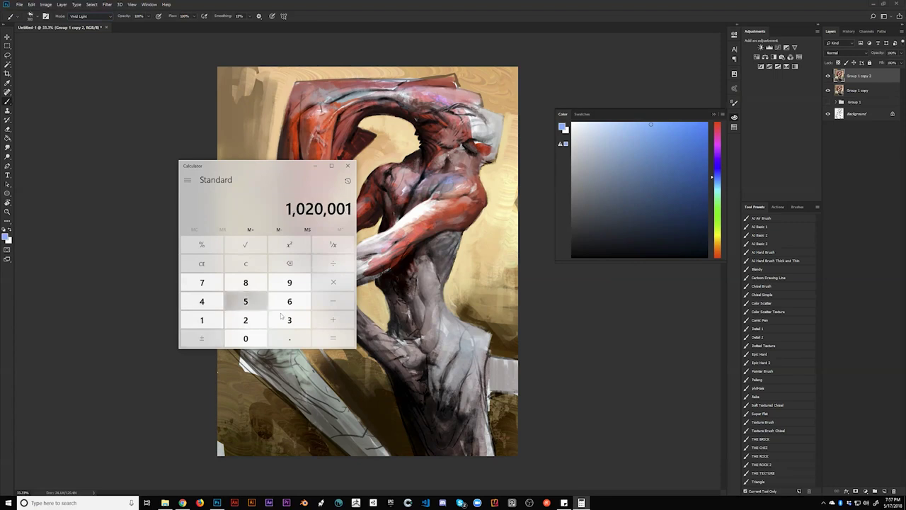
left_click(281, 265)
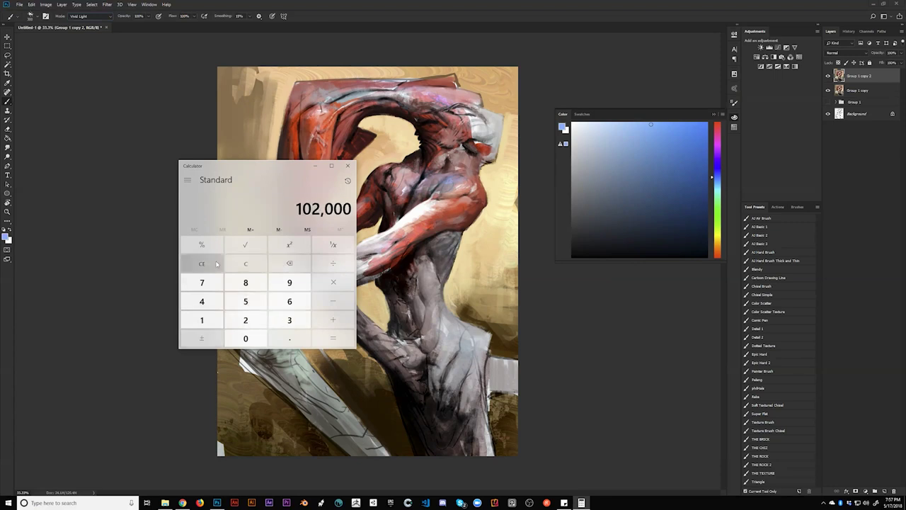
left_click(259, 268)
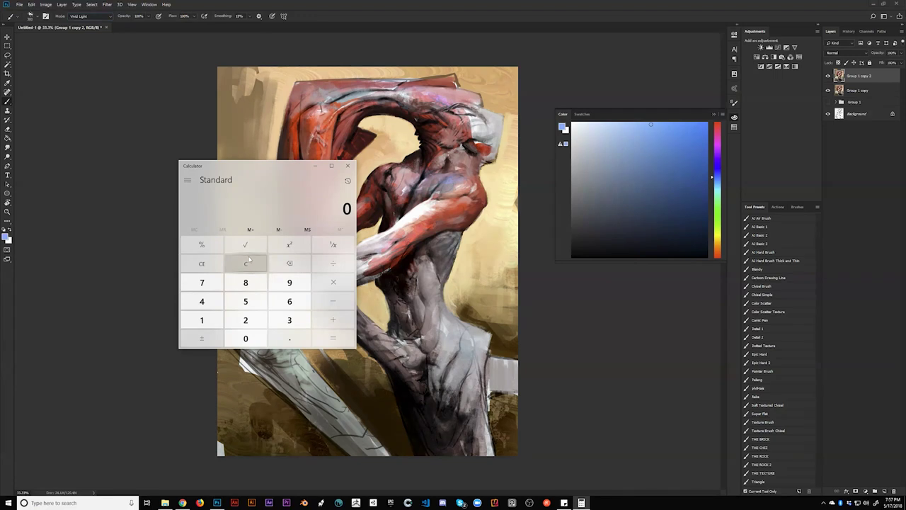
Step: Close Calculator, sample pale cyan from the bent knee and try a Vivid Light stroke there, undoing it after reducing the brush size
left_click(348, 166)
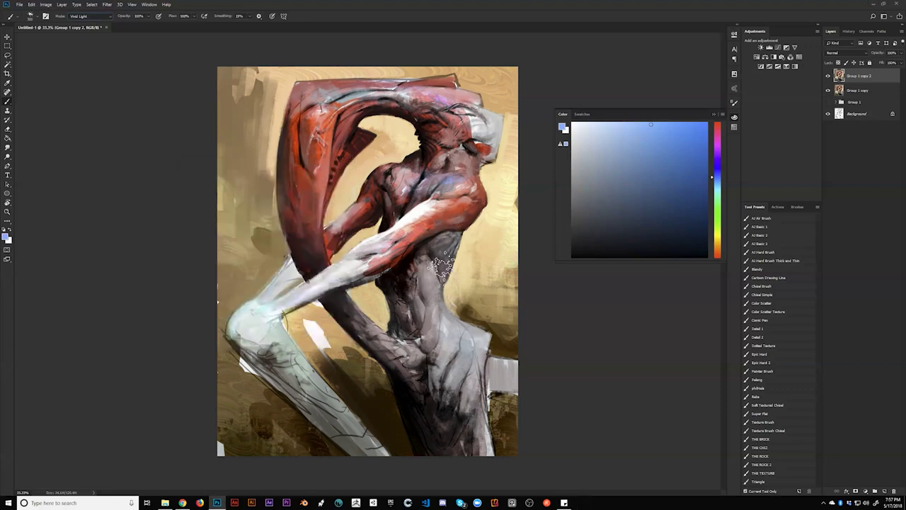
left_click(262, 314, "alt")
left_click_drag(252, 329, 251, 321)
key("bracketleft")
key("bracketleft")
key("bracketleft")
key("bracketleft")
key("bracketleft")
key("ctrl+z")
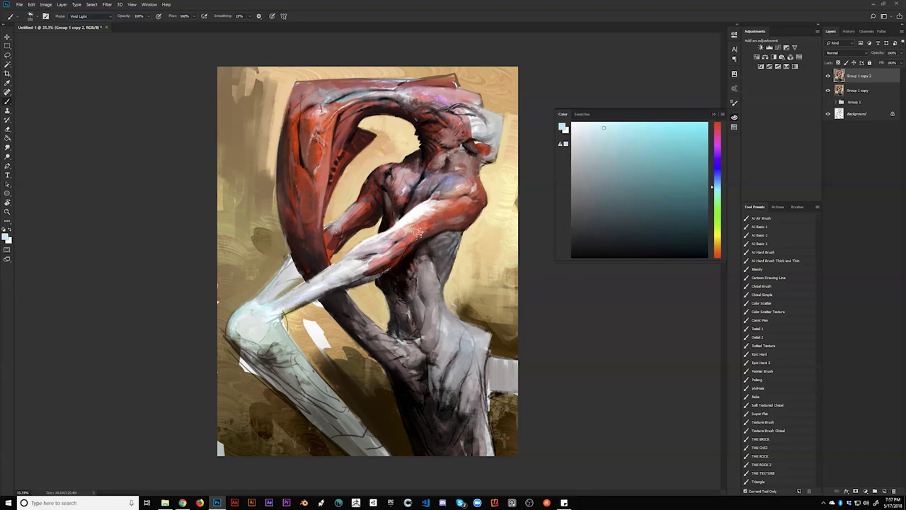
Step: Enlarge the brush and try a pale cyan Vivid Light stroke down the raised arm's upper muscles, undoing it
key("bracketright")
key("bracketright")
key("bracketright")
key("bracketright")
key("bracketright")
key("bracketright")
key("bracketright")
left_click_drag(318, 127, 319, 159)
key("ctrl+z")
Step: Pick a dark grey and try Vivid Light strokes on the head, the upper shoulder, the thigh and the lower background, undoing them
left_click_drag(581, 150, 573, 218)
left_click_drag(454, 129, 456, 135)
key("ctrl+z")
left_click_drag(444, 97, 457, 100)
key("ctrl+z")
left_click_drag(437, 367, 459, 435)
key("ctrl+z")
left_click_drag(316, 405, 347, 427)
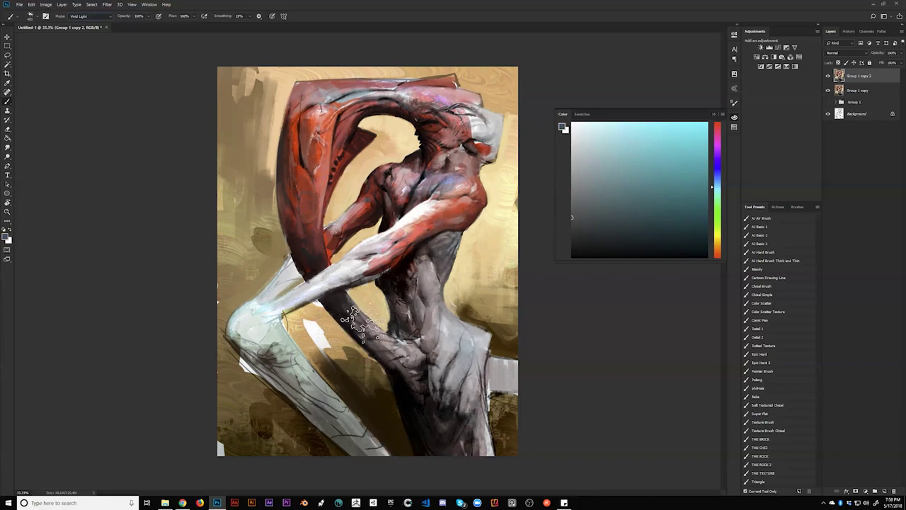
Step: Pick a light cyan, set the brush mode to Soft Light and glaze cool tones over the figure's side, lower background and hip
left_click(648, 142)
left_click(97, 16)
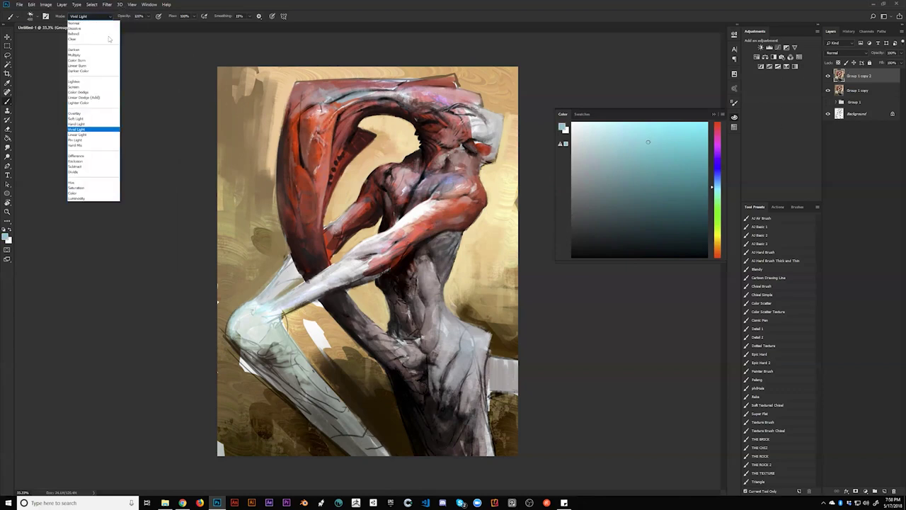
left_click(98, 118)
left_click_drag(473, 209, 458, 225)
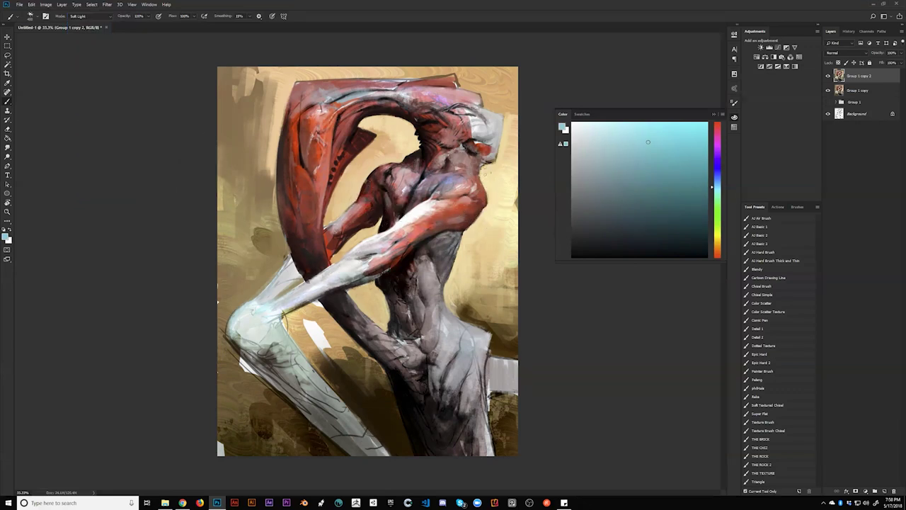
left_click_drag(337, 374, 354, 380)
key("bracketleft")
key("bracketleft")
mouse_move(457, 372)
left_mouse_down()
mouse_move(421, 412)
mouse_move(464, 378)
mouse_move(444, 413)
mouse_move(480, 398)
mouse_move(455, 418)
mouse_move(485, 372)
mouse_move(448, 356)
left_mouse_up()
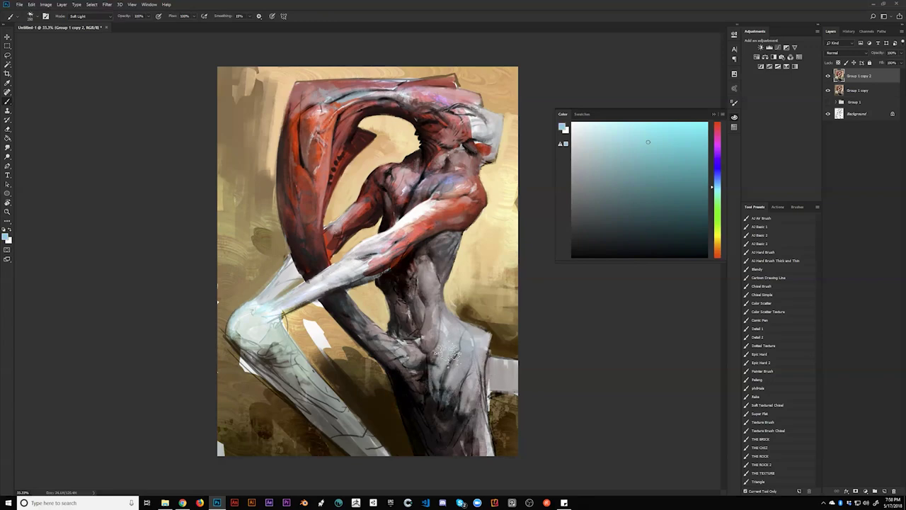
Step: Flip the canvas horizontally and toggle the top painted layer's visibility to compare it with the layer beneath
key("ctrl+f")
key("Tab")
key("Tab")
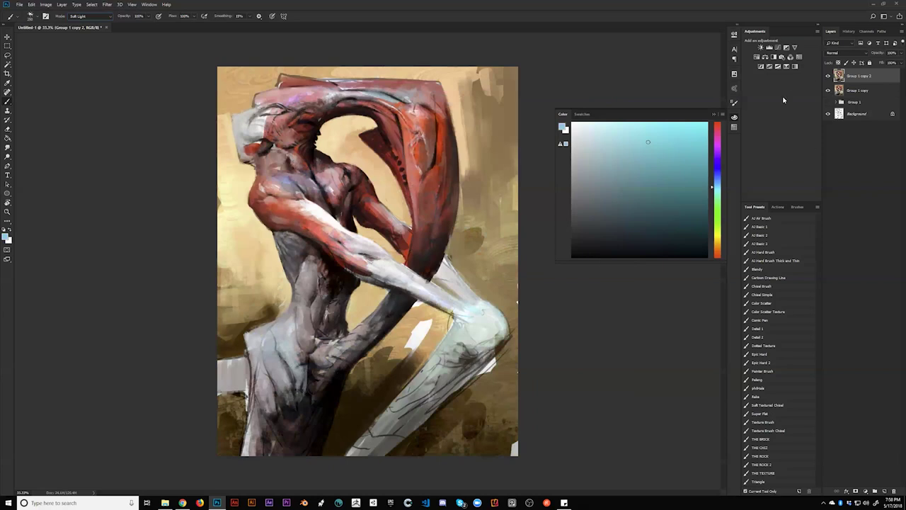
left_click(829, 77)
left_click(828, 77)
Step: Return the brush to Normal mode and refine the head's face and jaw with sampled pale tones, sampling red from the raised arm
key("shift+alt+n")
left_click(258, 146, "alt")
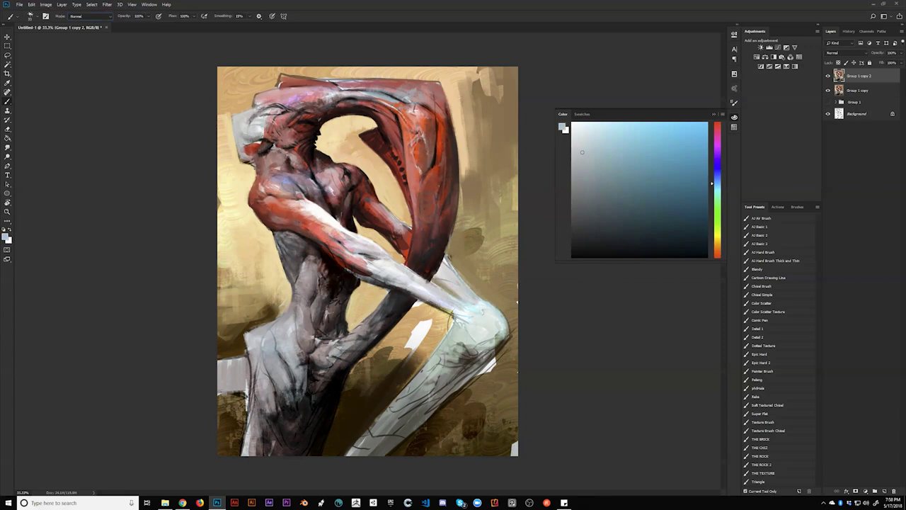
left_click(261, 132, "alt")
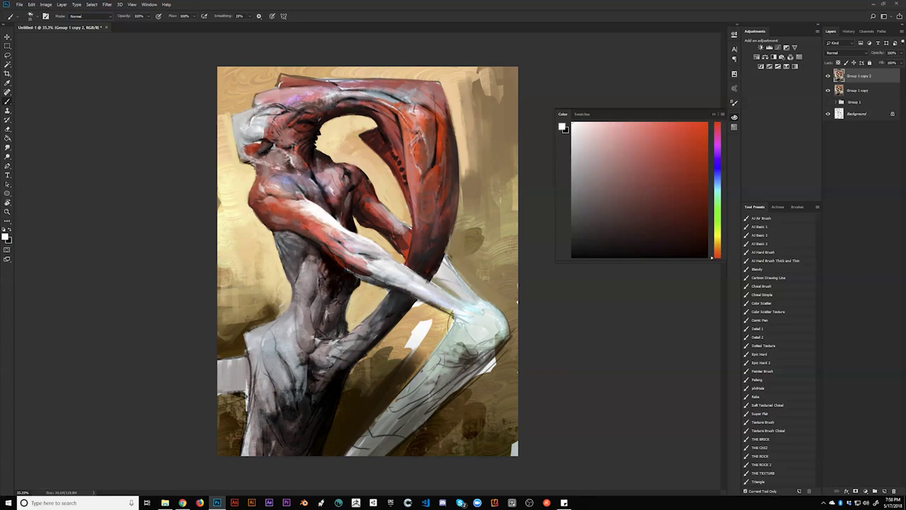
left_click(419, 138, "alt")
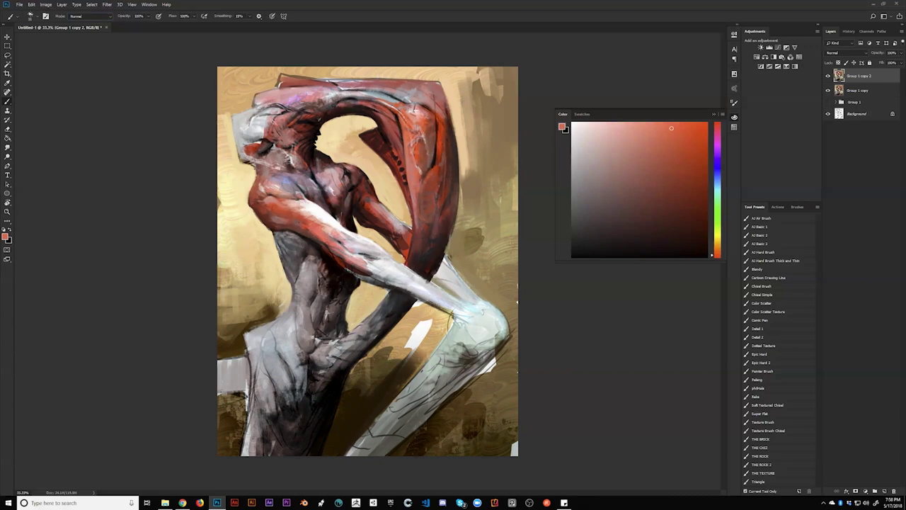
Step: Sample pale and dark tones from the lower leg and paint over its sketch lines below the knee
left_click(464, 368, "alt")
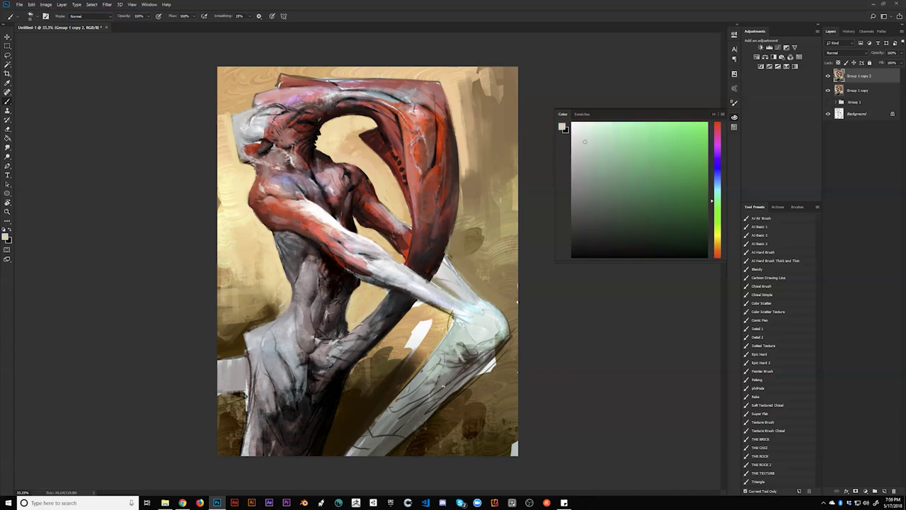
left_click(449, 389, "alt")
left_click_drag(472, 354, 457, 347)
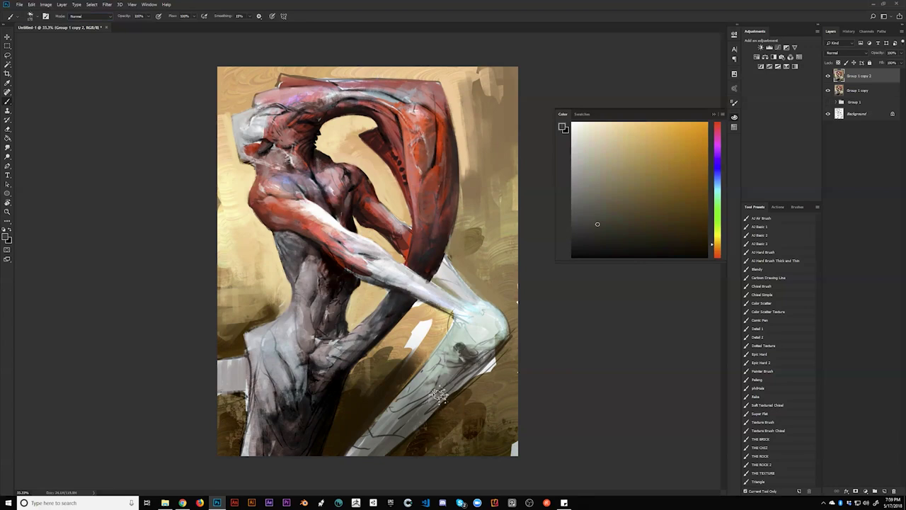
Step: Paint over the white patches and rough background around the lower leg with sampled brown, tan and ochre tones
left_click(419, 445, "alt")
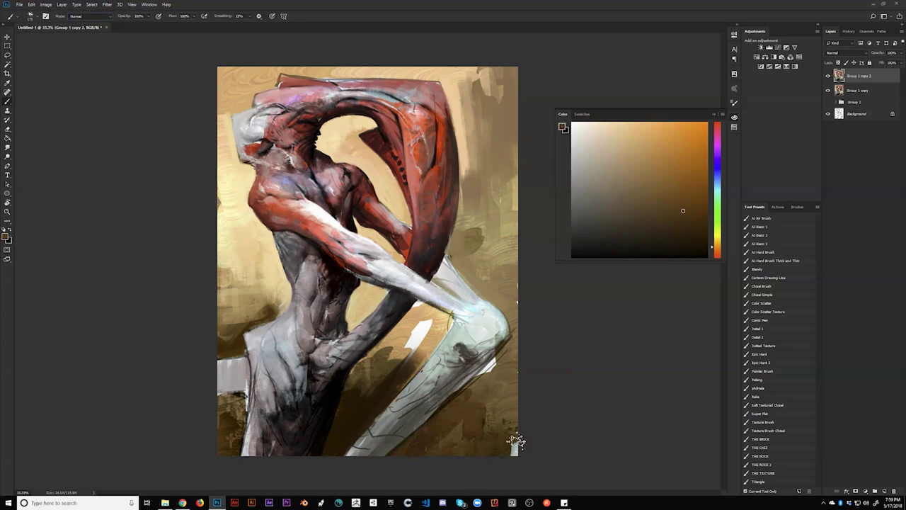
left_click(422, 327, "alt")
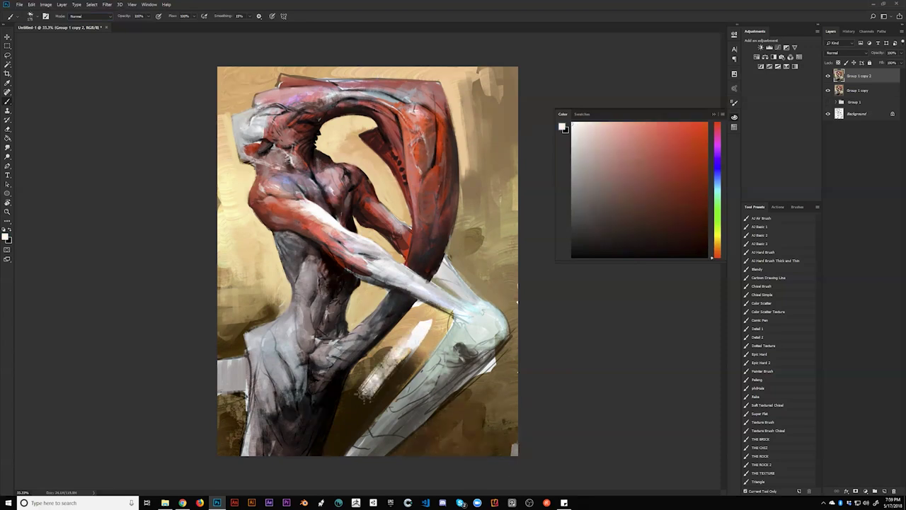
left_click(421, 319, "alt")
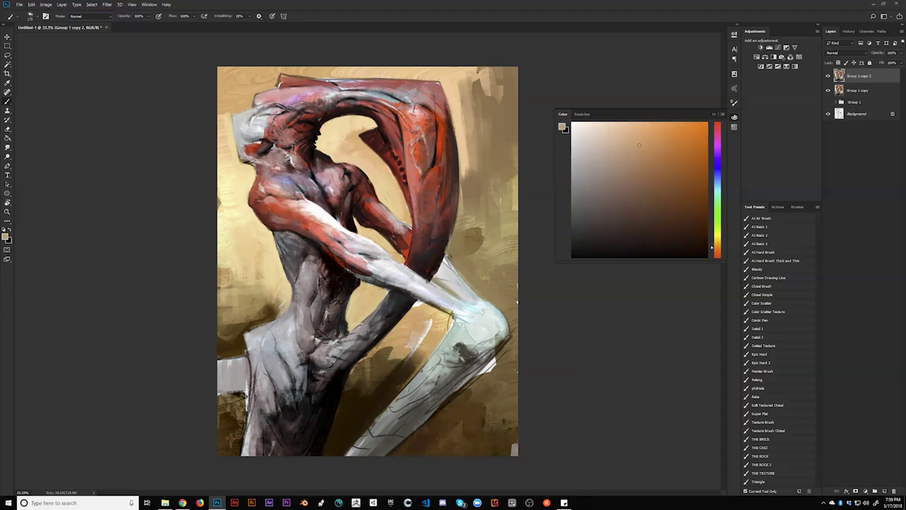
left_click(501, 361, "alt")
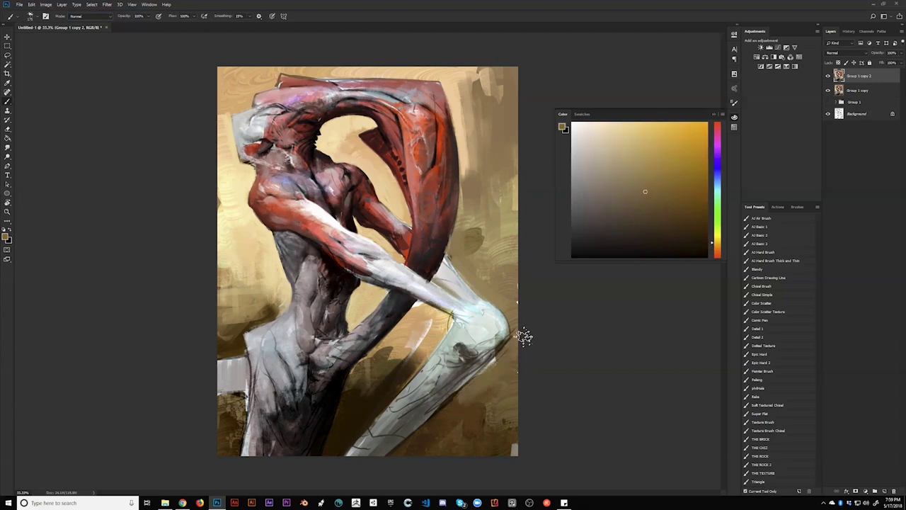
left_click(457, 415, "alt")
left_click(343, 421, "alt")
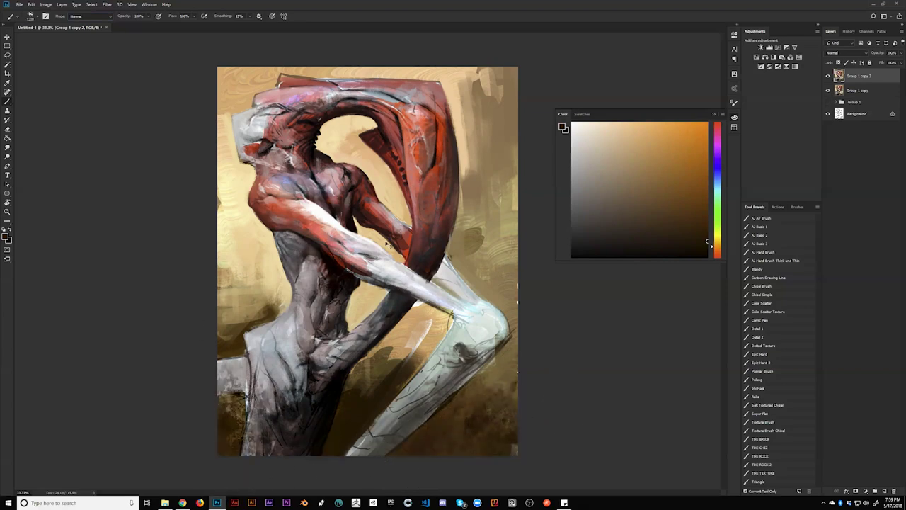
Step: Repaint the pale block projecting behind the hip with sampled dark and mid grey tones
key("z")
left_click(435, 356, "alt")
left_click(434, 357)
key("b")
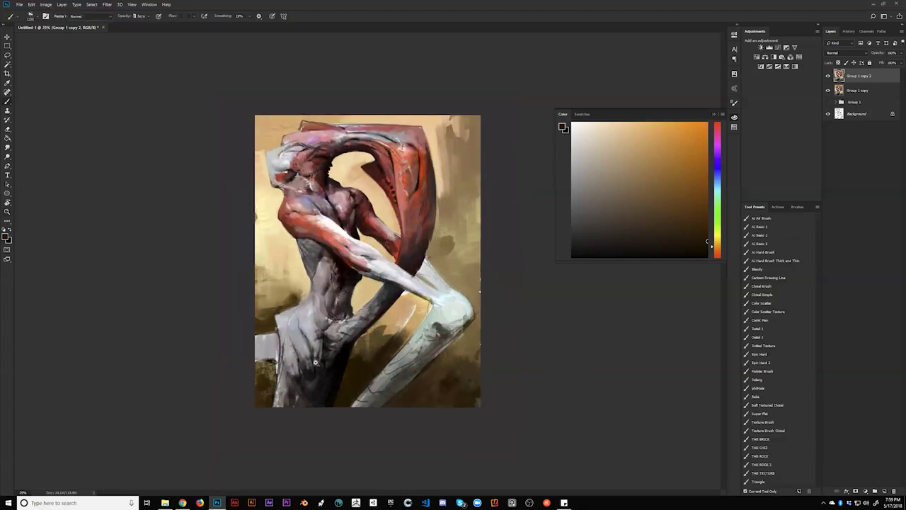
left_click(326, 384, "alt")
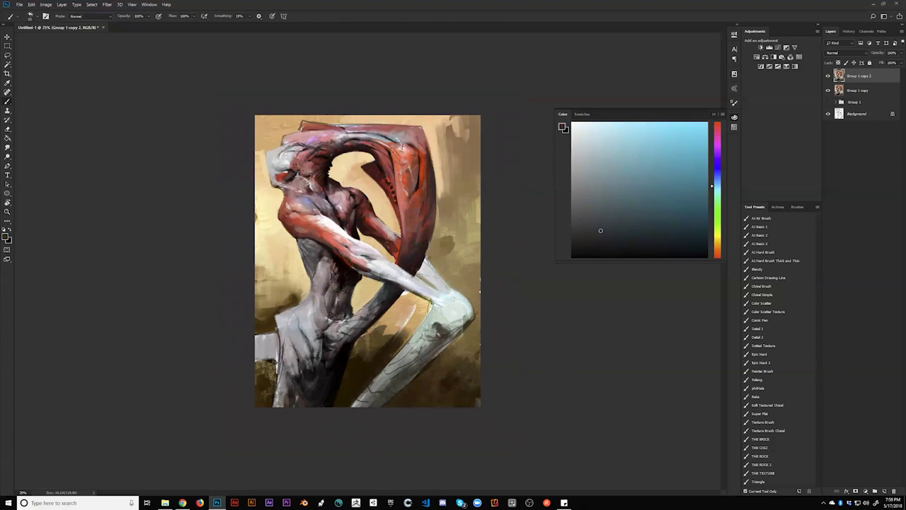
mouse_move(269, 334)
left_mouse_down()
mouse_move(352, 355)
mouse_move(276, 332)
mouse_move(272, 354)
left_mouse_up()
left_click(346, 372, "alt")
left_click(272, 347, "alt")
left_click_drag(267, 335, 272, 353)
left_click(264, 349, "alt")
left_click(273, 345, "alt")
left_click_drag(268, 335, 269, 360)
mouse_move(263, 335)
left_mouse_down()
mouse_move(272, 363)
mouse_move(257, 359)
mouse_move(273, 366)
left_mouse_up()
Step: Darken the block where it meets the hip and clean up the background beneath it with sampled browns
left_click(300, 358, "alt")
left_click(277, 353, "alt")
left_click(277, 354, "alt")
key("d")
left_click(268, 388, "alt")
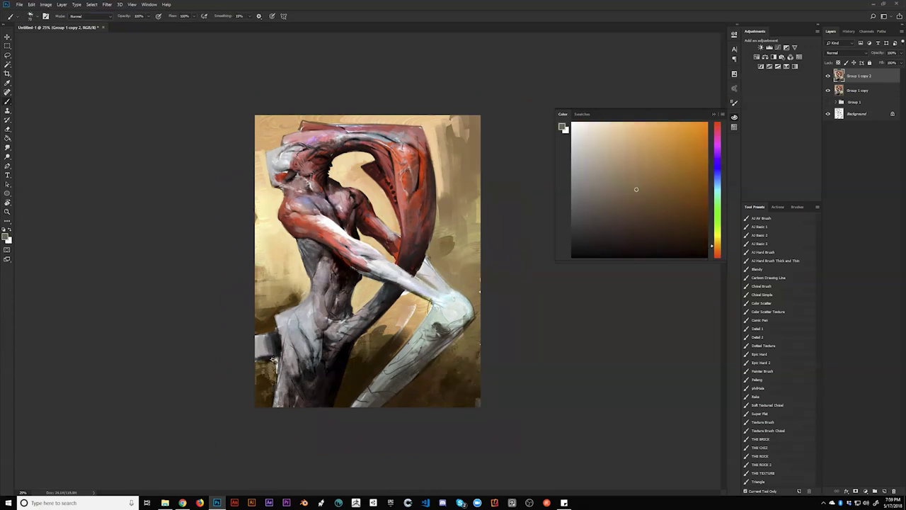
left_click(267, 391, "alt")
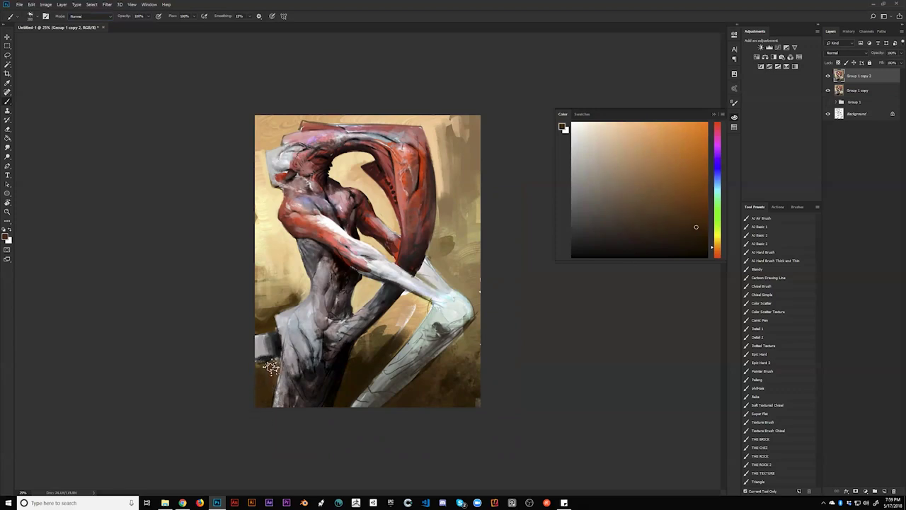
left_click(271, 369, "alt")
Step: Darken the lower part of the painting with black gradients and sample pale yellow from the upper background
key("g")
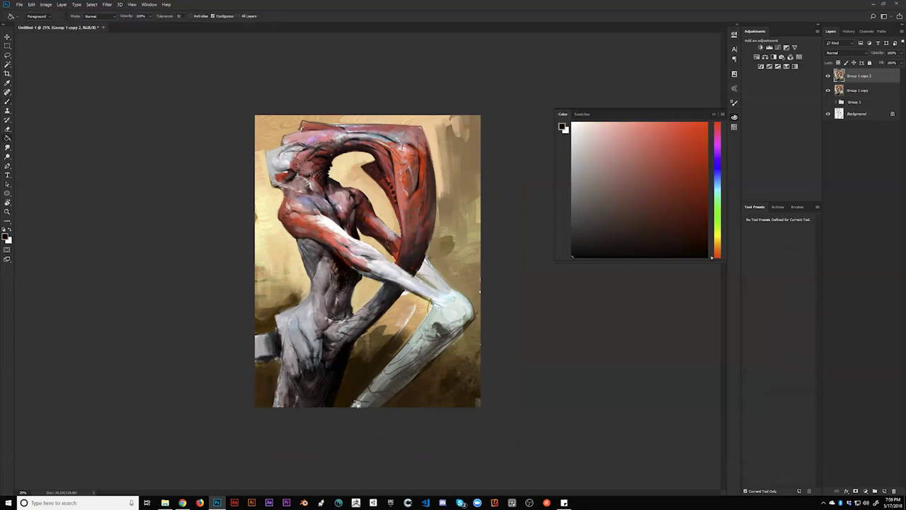
left_click_drag(368, 313, 354, 434)
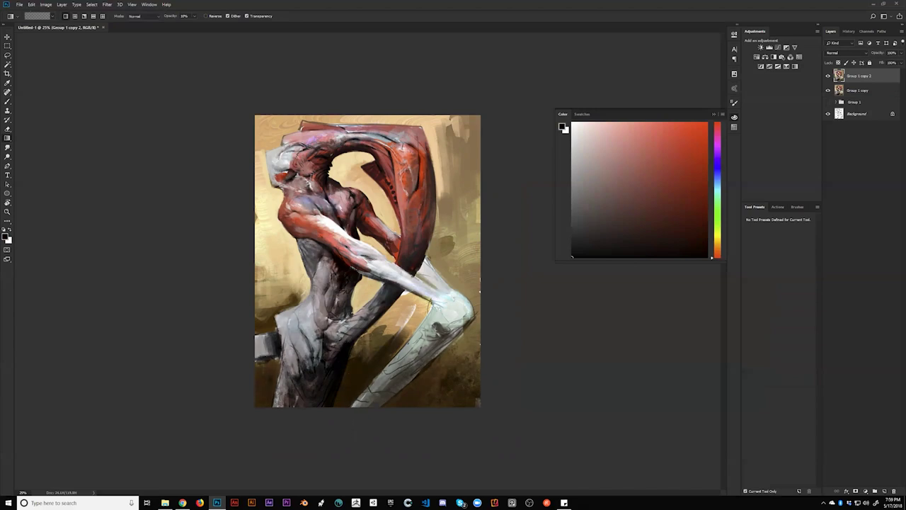
left_click_drag(368, 327, 356, 410)
left_click(334, 183, "alt")
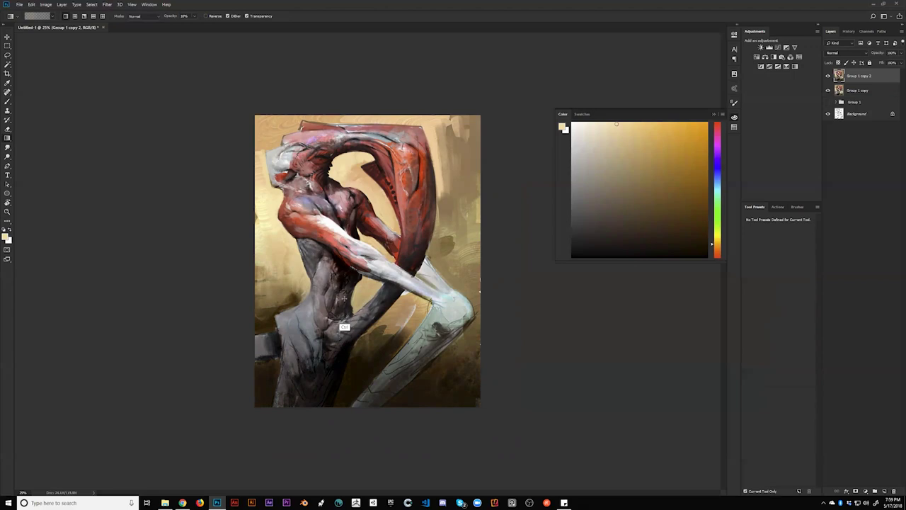
Step: Flip the canvas, paint over the raised arm's sketchy outlines and outer edge with sampled reds, and flip the canvas again
key("ctrl+shift+h")
key("b")
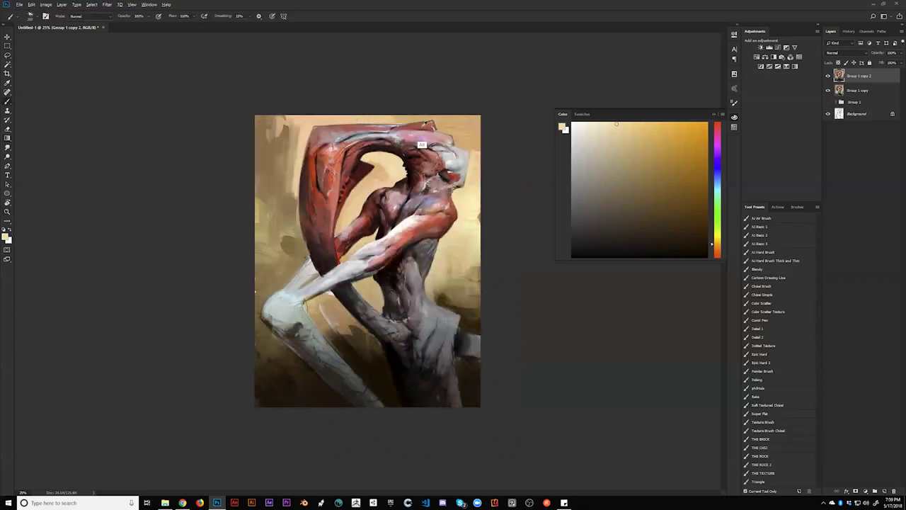
left_click(422, 145, "alt")
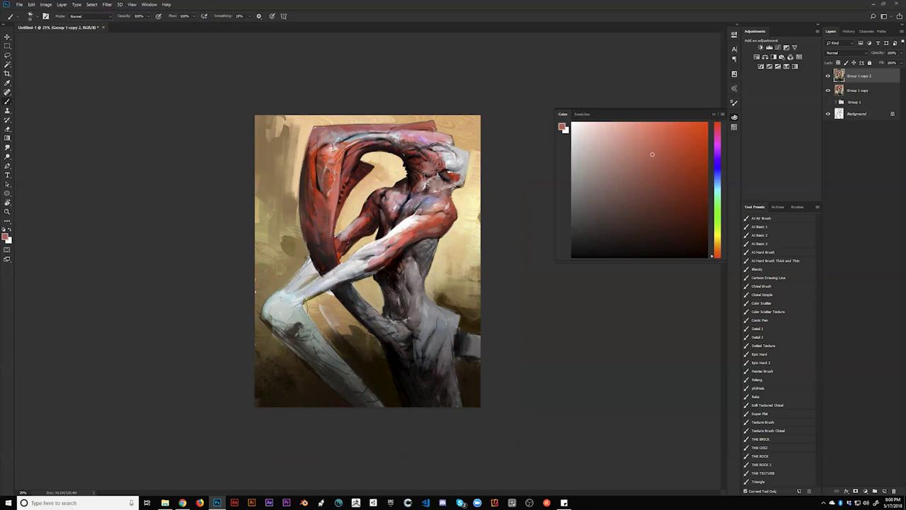
left_click_drag(307, 156, 301, 199)
left_click(304, 192, "alt")
key("ctrl+shift+h")
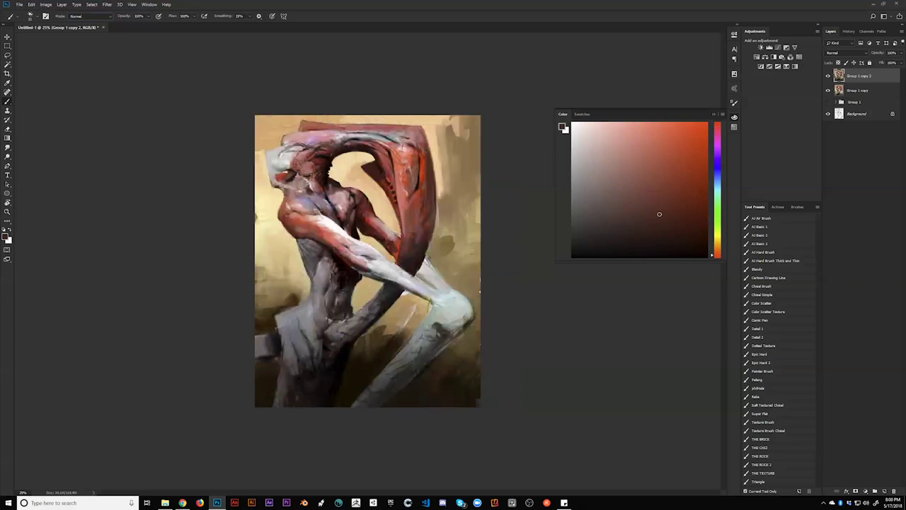
Step: Try sampled pink strokes across the upper shoulder behind the head and undo them
key("ctrl+plus")
left_click(302, 116, "alt")
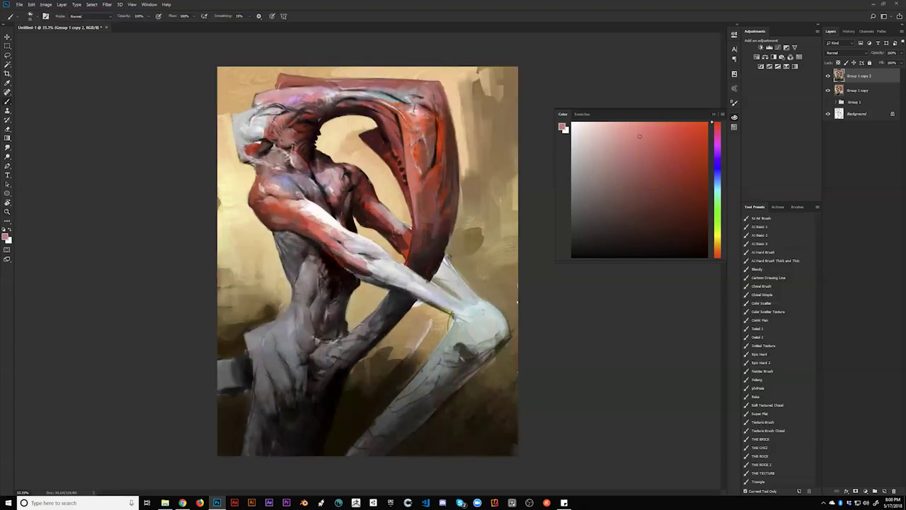
left_click(303, 111, "alt")
left_click_drag(289, 107, 309, 109)
left_click_drag(305, 101, 338, 99)
key("ctrl+z")
key("ctrl+z")
Step: Refine the head with sampled light grey, darken the edge beneath the jaw with black, and flip the canvas to check the composition
left_click(264, 135, "alt")
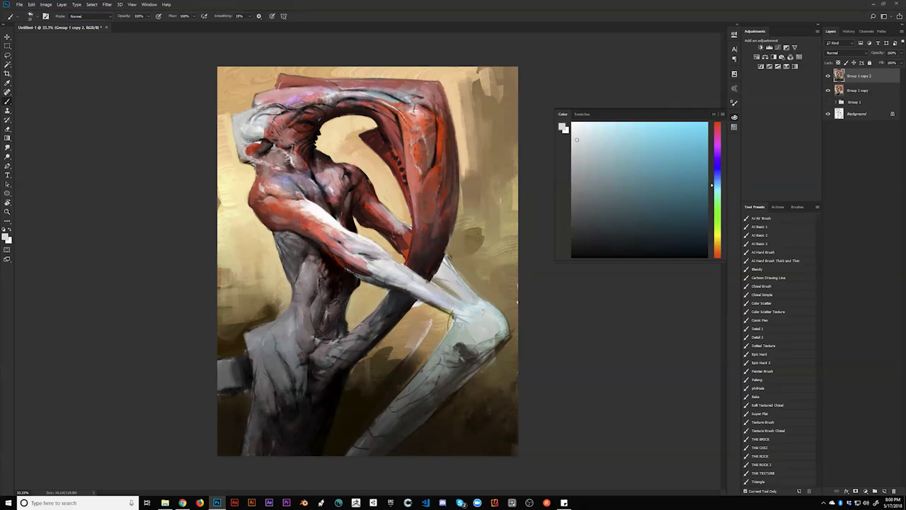
key("d")
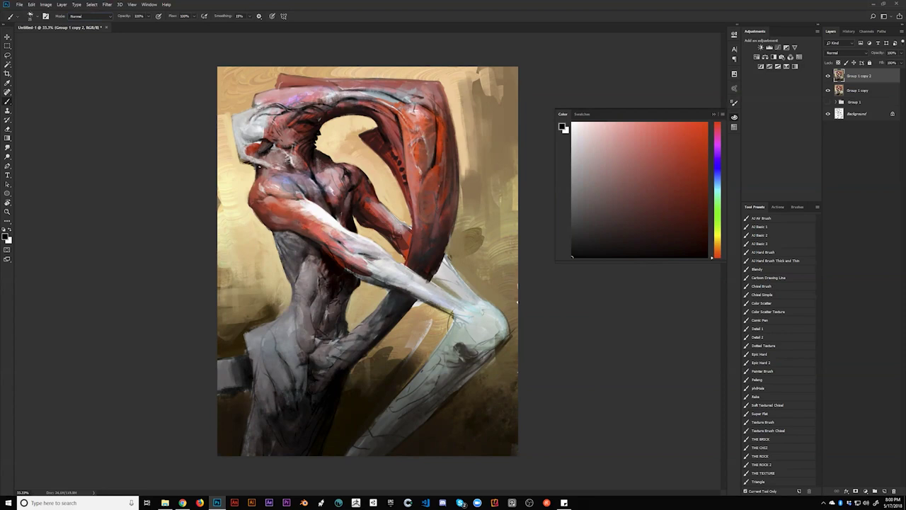
key("z")
left_click(291, 269, "alt")
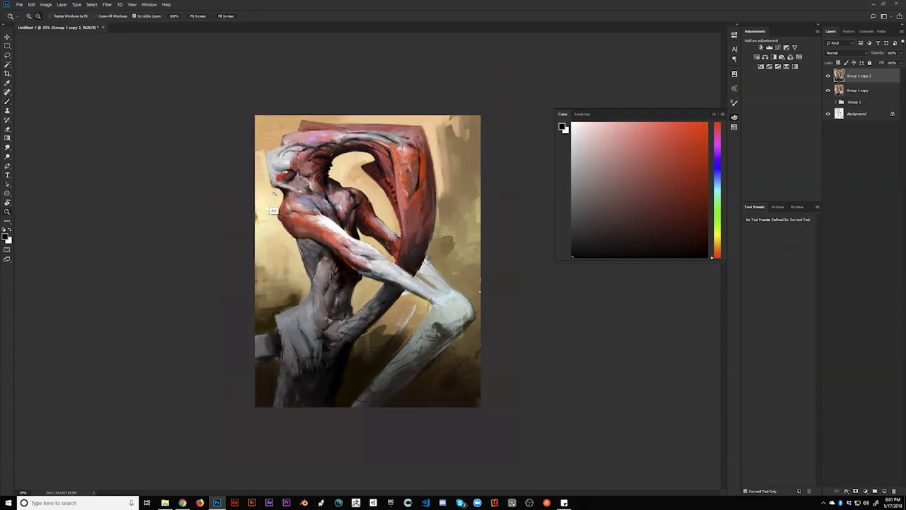
left_click(291, 269, "alt")
left_click(291, 269, "alt")
key("ctrl+f")
key("b")
key("ctrl+plus")
key("ctrl+plus")
key("ctrl+plus")
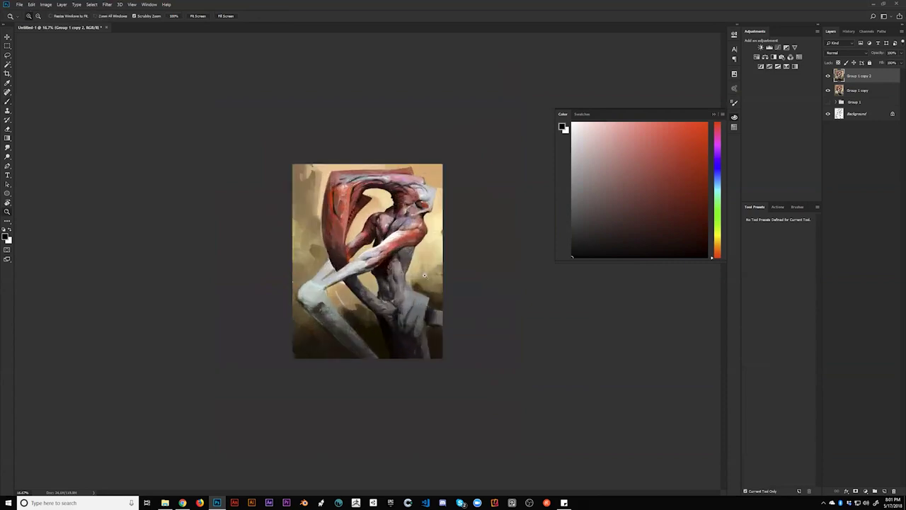
Step: Sample a dark grey from the figure, flip the canvas back and touch up the torso's outer contour with sampled greys
key("x")
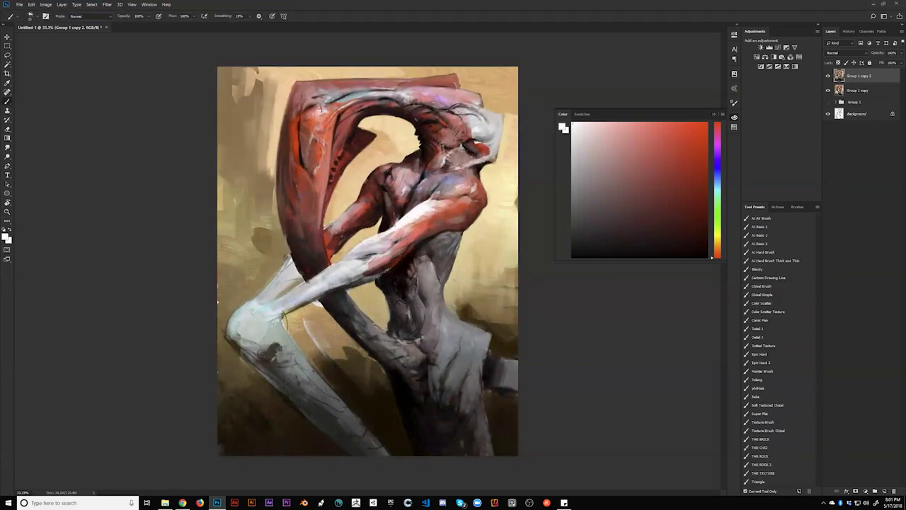
left_click(390, 222, "alt")
key("z")
left_click(449, 250, "alt")
left_click(451, 264, "alt")
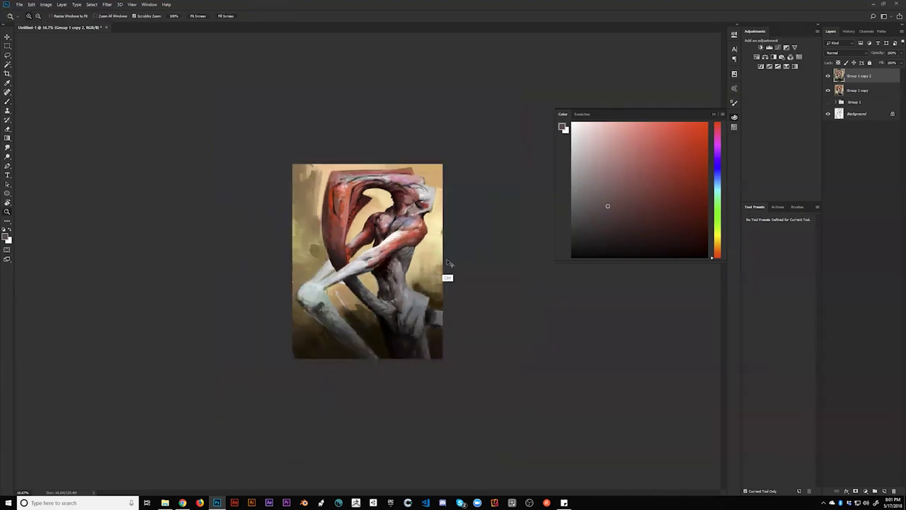
key("ctrl+shift+h")
key("z")
left_click(347, 274)
left_click(347, 274)
key("b")
left_click(306, 261, "alt")
left_click(303, 285, "alt")
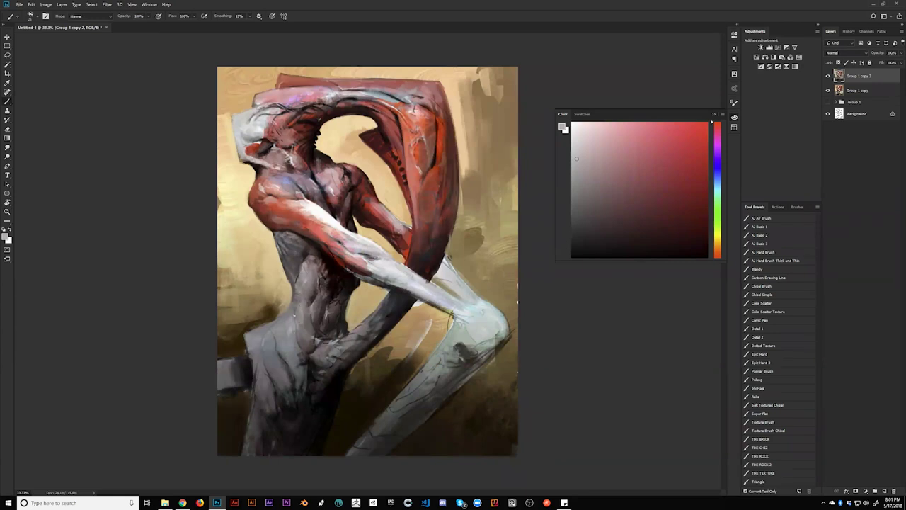
Step: Brush sampled light grey down the figure's hip with a much larger brush
key("bracketright")
key("bracketright")
key("bracketright")
key("bracketright")
key("bracketright")
mouse_move(289, 338)
left_mouse_down()
mouse_move(278, 371)
mouse_move(273, 341)
mouse_move(282, 388)
left_mouse_up()
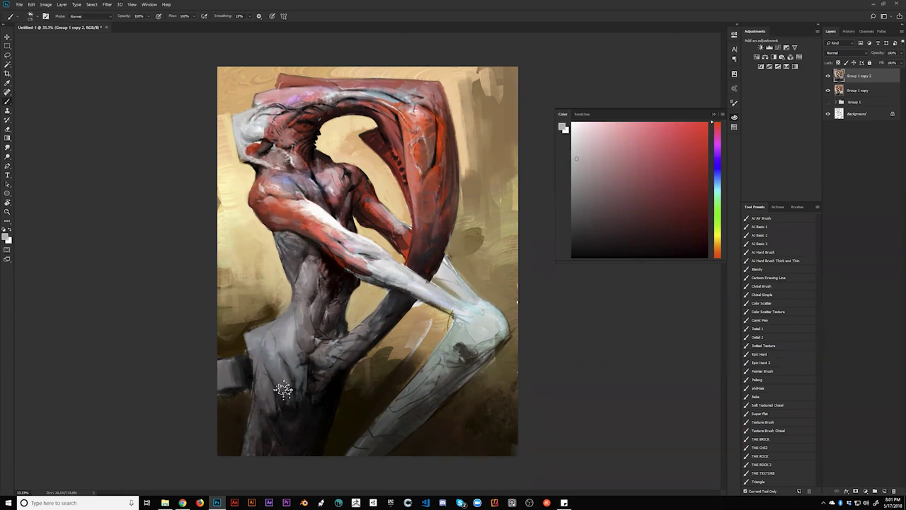
Step: Examine the whole painting on an uncluttered full-screen view at several zoom levels, flipping the canvas to check the composition
key("z")
left_click(290, 382, "alt")
left_click(291, 382, "alt")
left_click(294, 382, "alt")
key("ctrl+h")
key("Tab")
key("f")
left_click(479, 299)
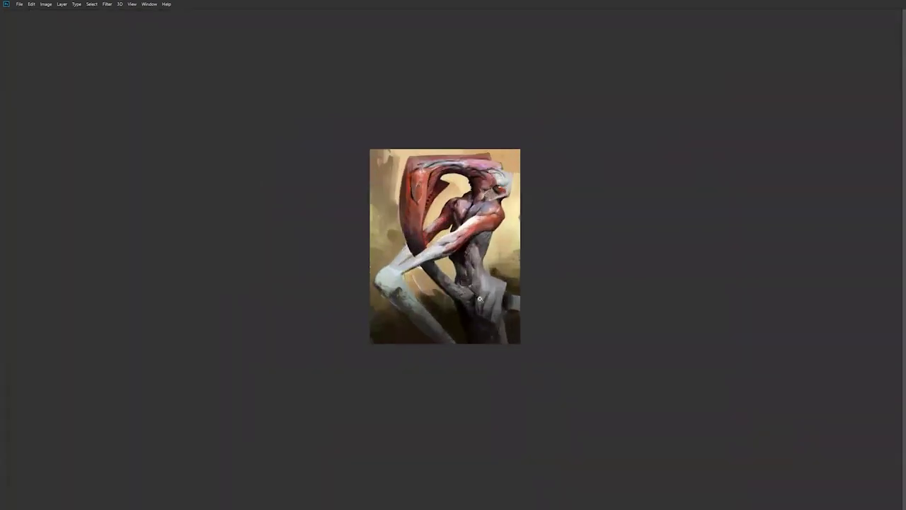
left_click(479, 298)
left_click(471, 324, "alt")
key("ctrl+shift+h")
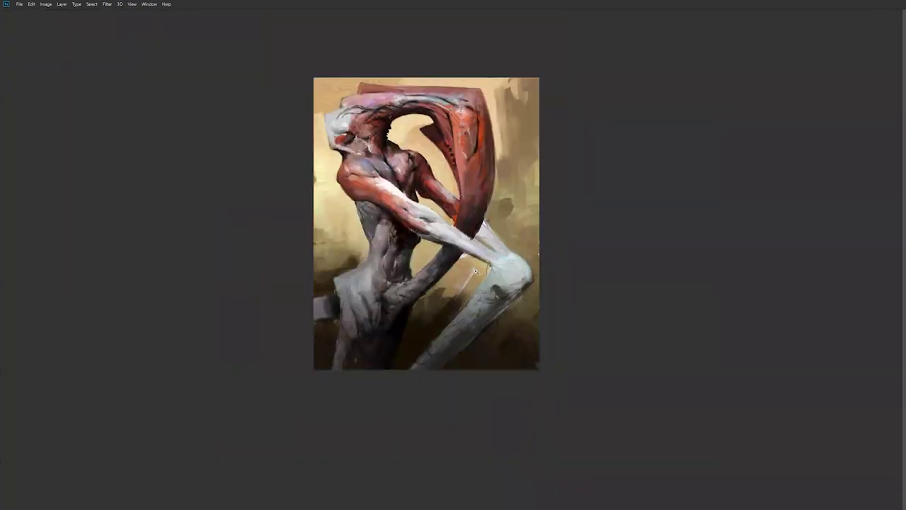
left_click(434, 249)
key("ctrl+shift+h")
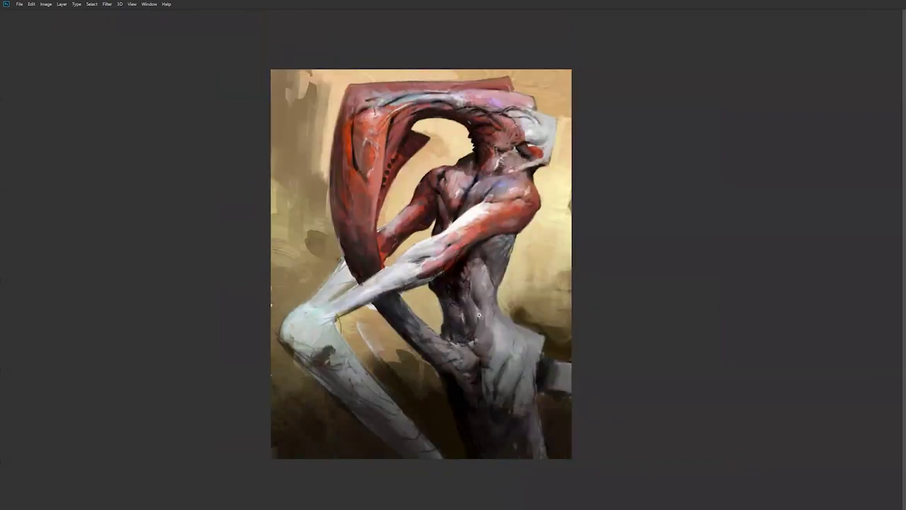
key("f")
key("f")
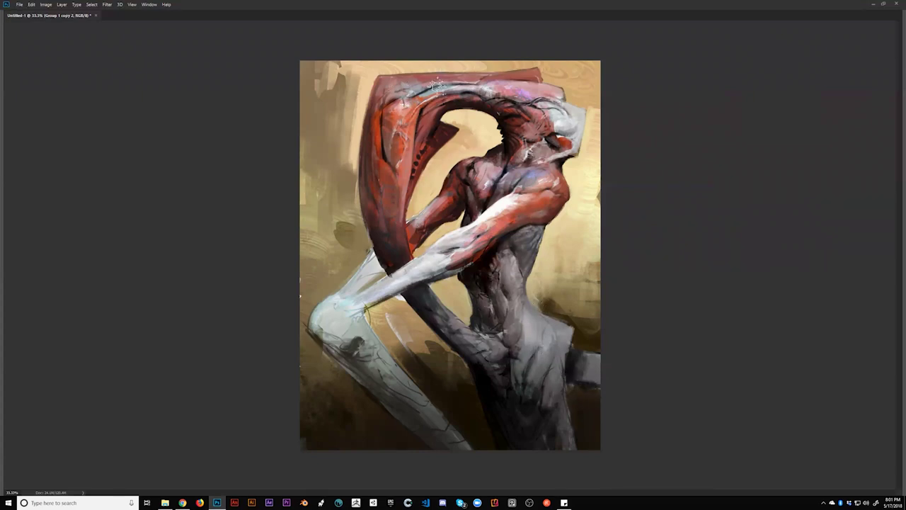
key("Tab")
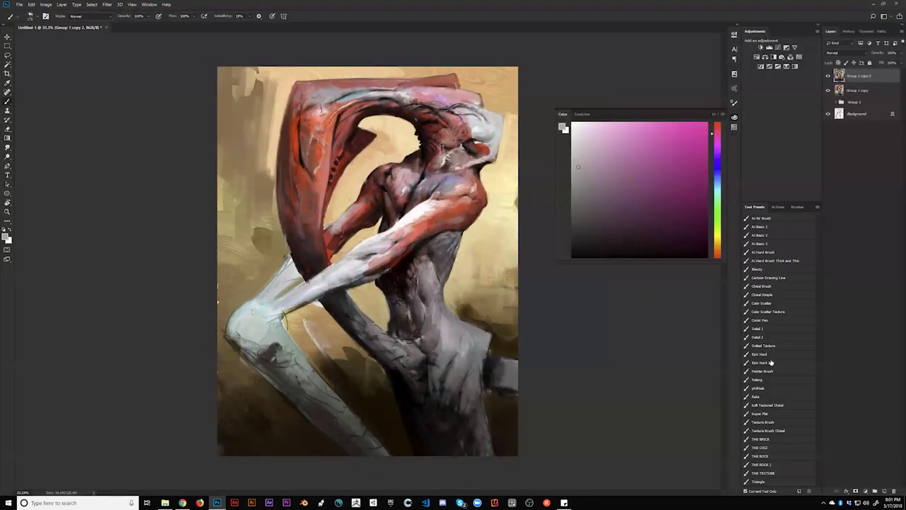
Step: Choose a textured sampled brush from Other Textures, set it to 175 px, and work sampled white and grey into the forearm and torso
left_click(798, 207)
left_click(774, 284)
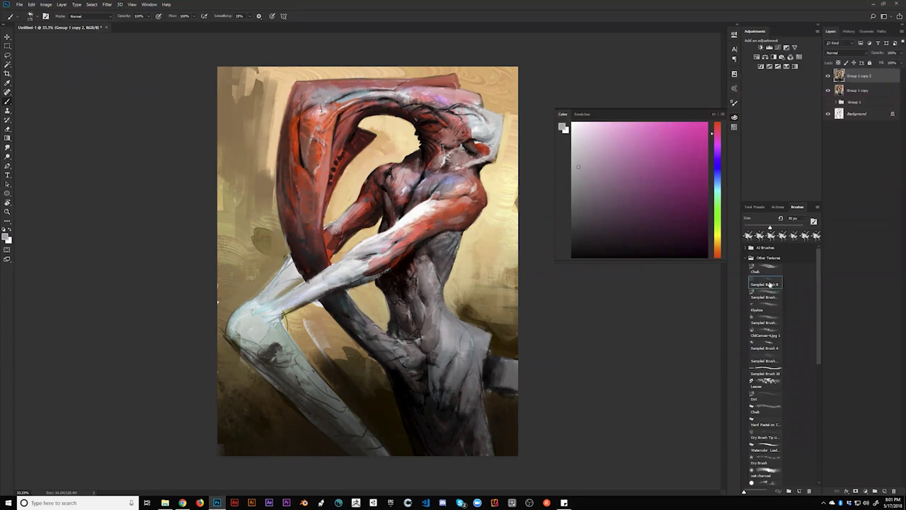
left_click(419, 216, "alt")
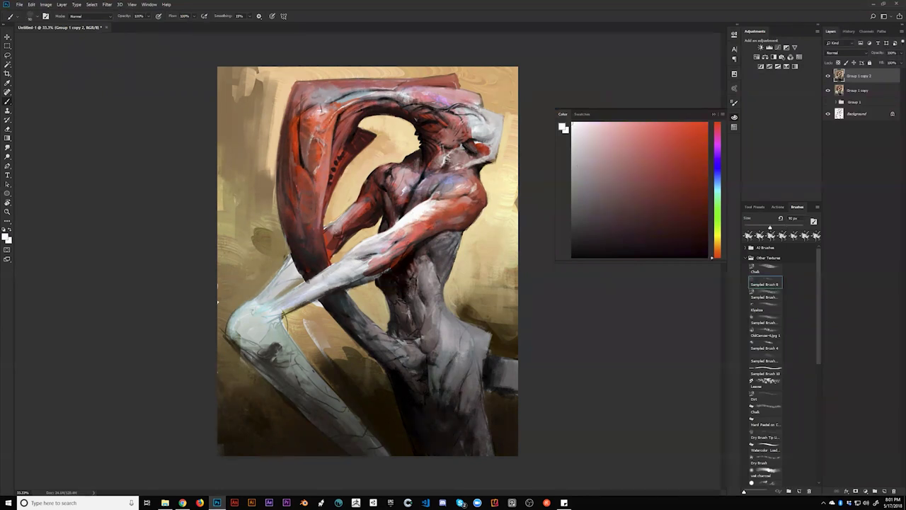
key("bracketright")
key("bracketright")
key("bracketright")
key("bracketright")
left_click(433, 285, "alt")
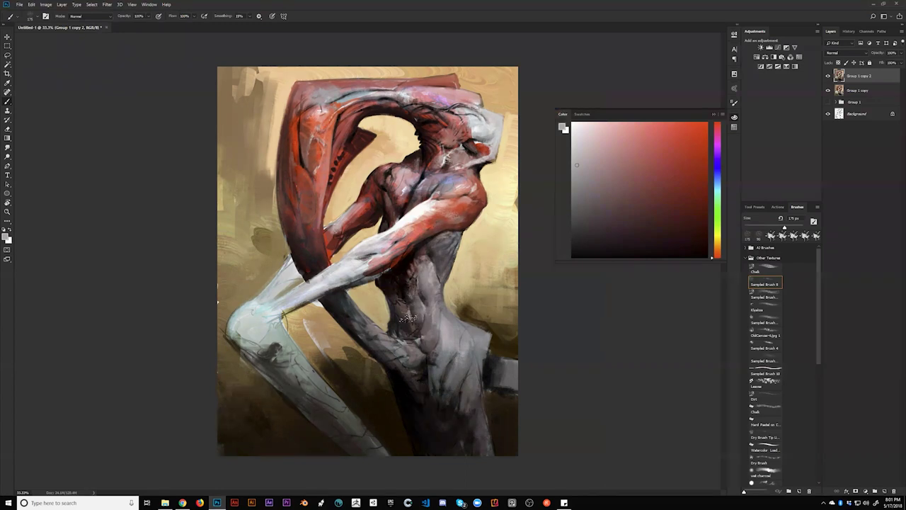
Step: Glaze the raised arm with light cyan sampled from the knee, and shade the far shoulder with sampled near-black tones
left_click(262, 324, "alt")
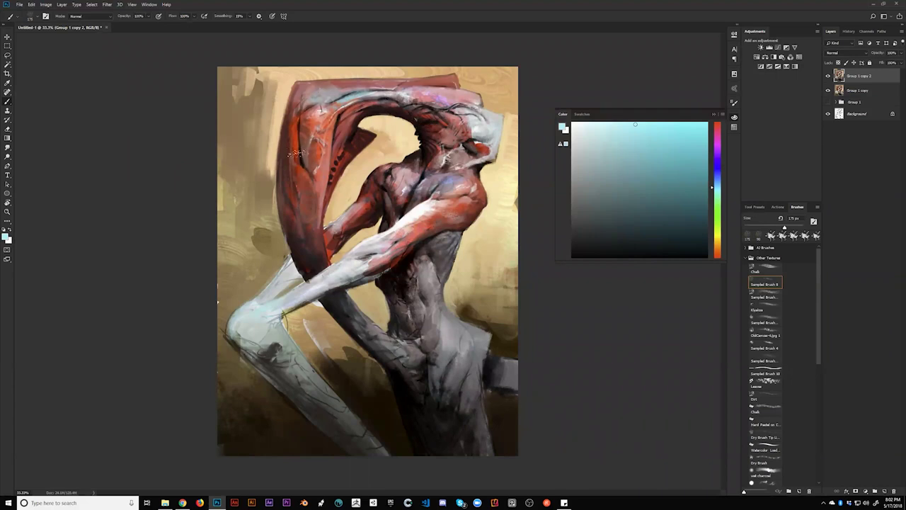
left_click_drag(309, 146, 307, 215)
left_click(399, 192, "alt")
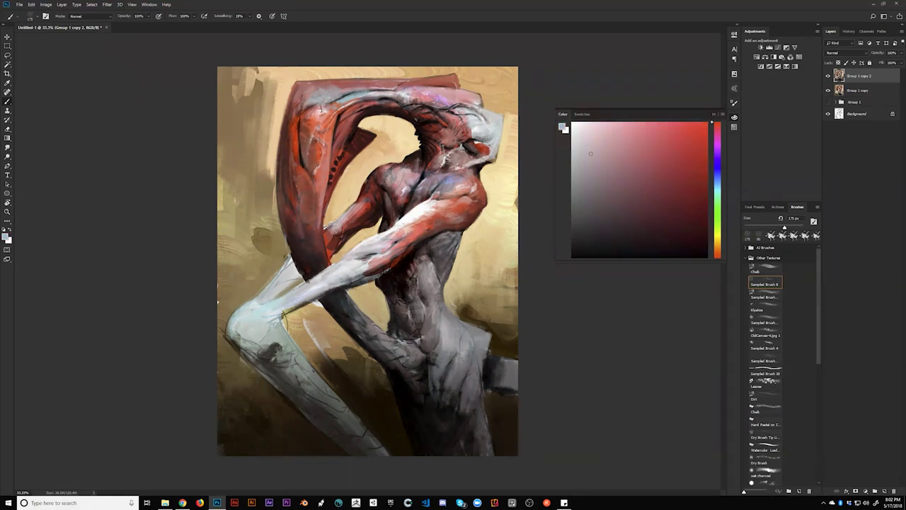
left_click(413, 171, "alt")
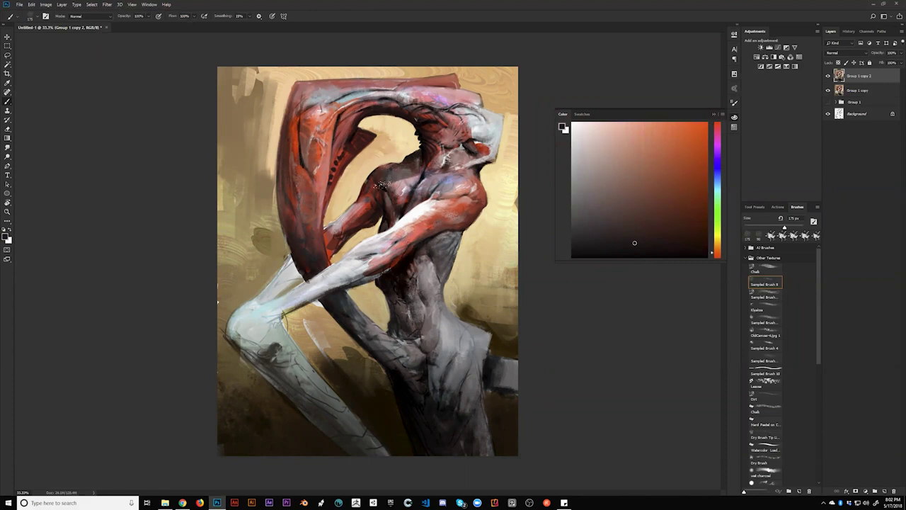
left_click(411, 173, "alt")
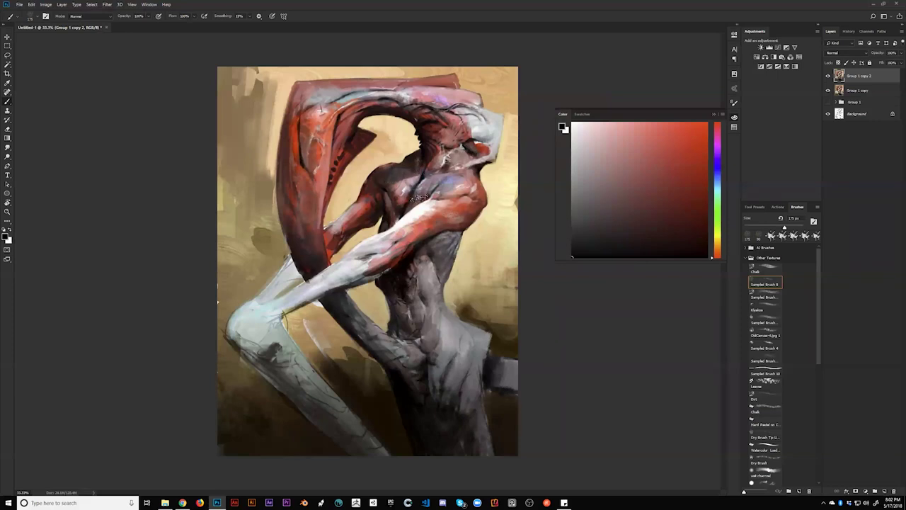
Step: Flip the canvas and deepen the shadows on the upper chest and far shoulder with sampled black
key("z")
left_click(423, 229, "alt")
left_click(424, 233, "alt")
left_click(424, 236, "alt")
key("ctrl+shift+h")
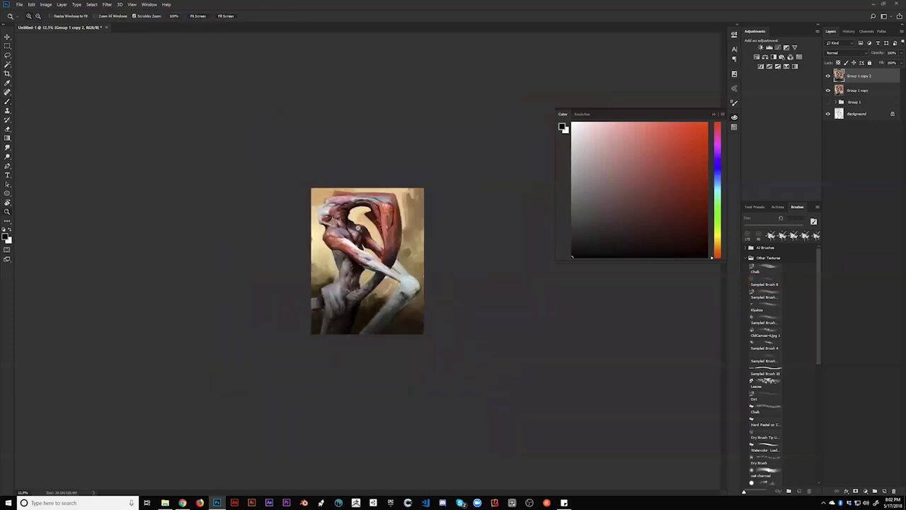
key("ctrl+plus")
key("ctrl+plus")
key("ctrl+plus")
key("b")
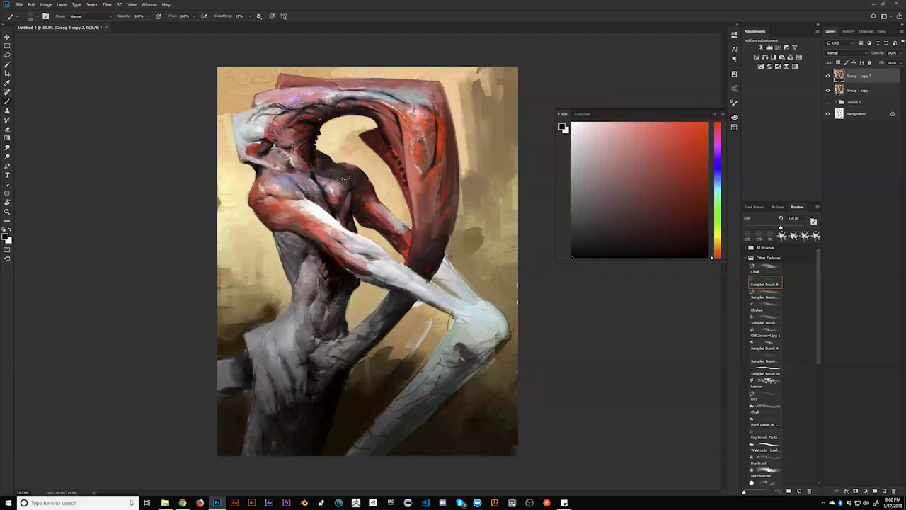
left_click(332, 170, "alt")
left_click_drag(313, 176, 335, 182)
Step: Shade the upper end of the pale limb below the raised arm's tip, undoing the first dark stroke and repainting it
key("z")
left_click(375, 244, "alt")
left_click(375, 246, "alt")
left_click(376, 249, "alt")
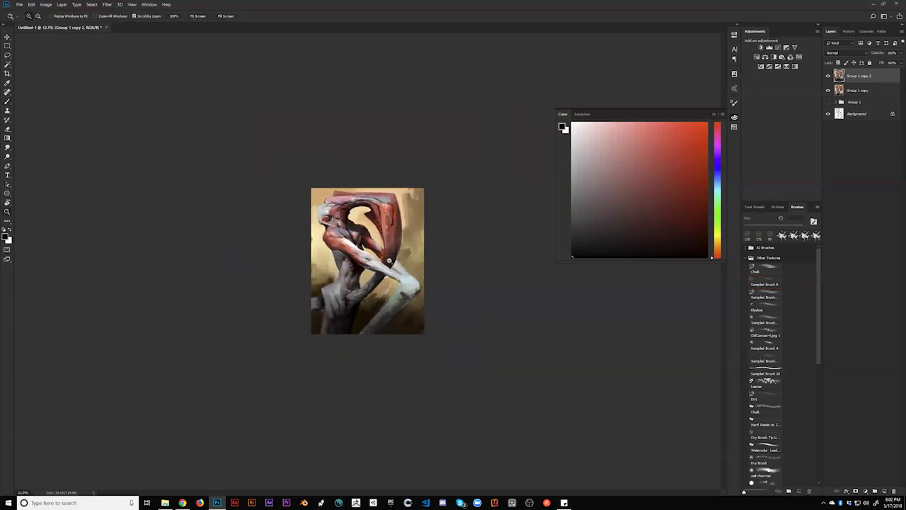
key("ctrl+plus")
key("ctrl+plus")
key("ctrl+plus")
key("Tab")
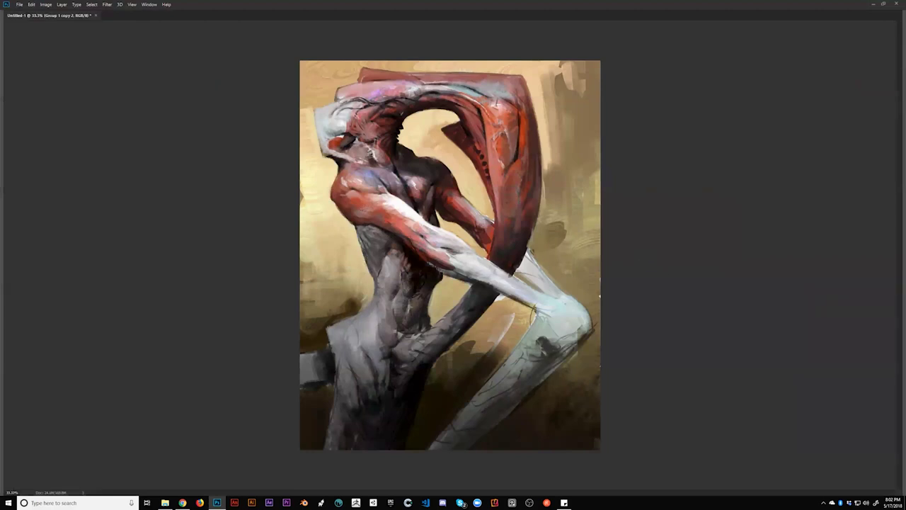
mouse_move(530, 254)
left_mouse_down()
mouse_move(521, 275)
mouse_move(537, 275)
left_mouse_up()
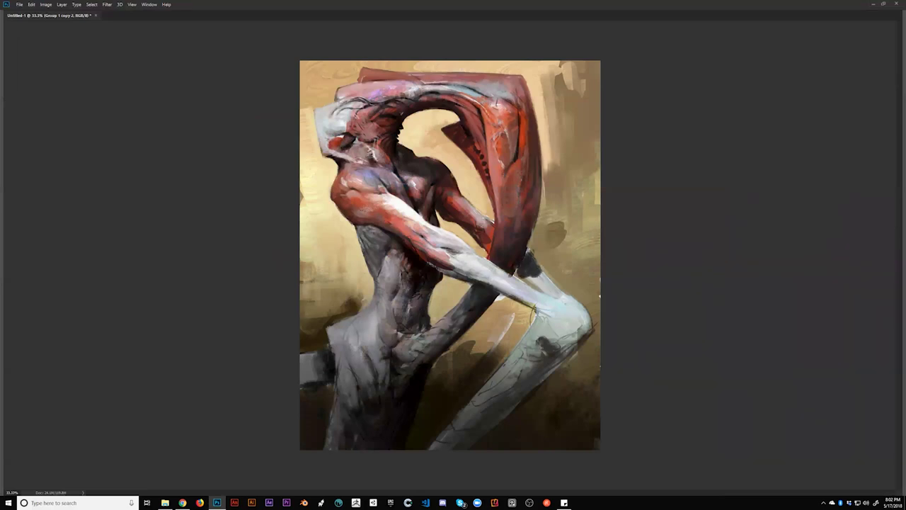
key("ctrl+z")
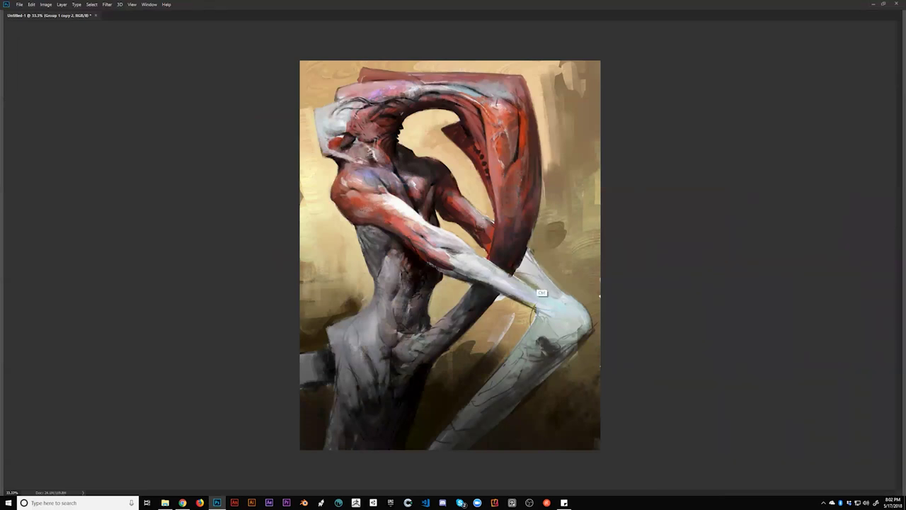
mouse_move(527, 258)
left_mouse_down()
mouse_move(520, 274)
mouse_move(537, 266)
left_mouse_up()
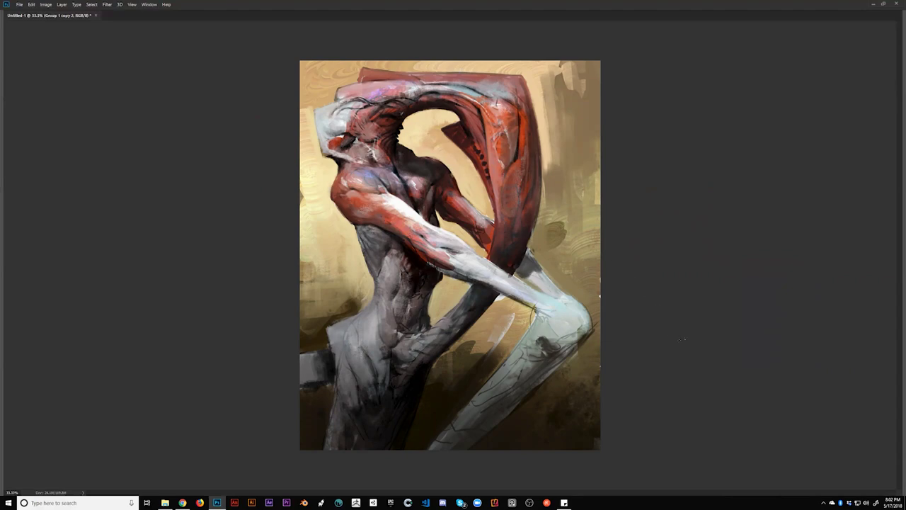
Step: Switch to a thin line-shaped sampled brush and clean up the pale limb's edges with sampled olive-brown and grey
key("Tab")
left_click(776, 369)
left_click(457, 294, "alt")
left_click(457, 293, "ctrl")
left_click(457, 292, "ctrl")
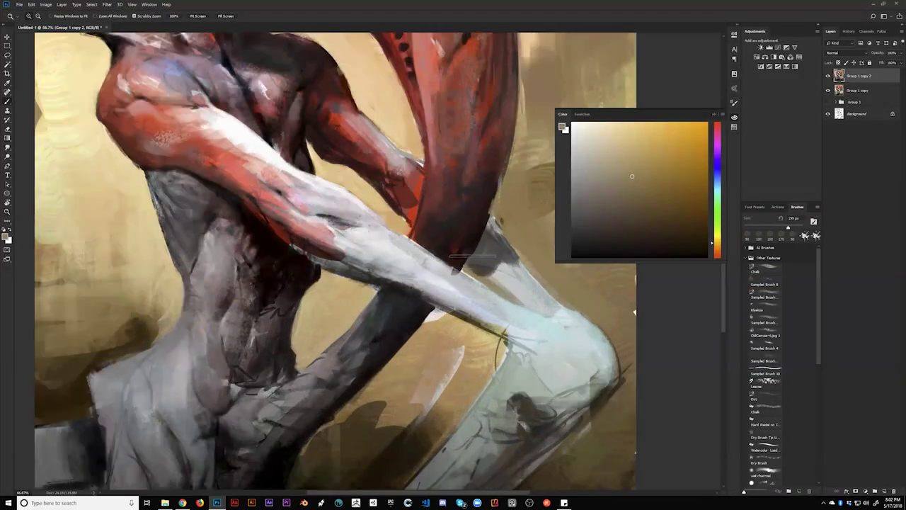
key("Tab")
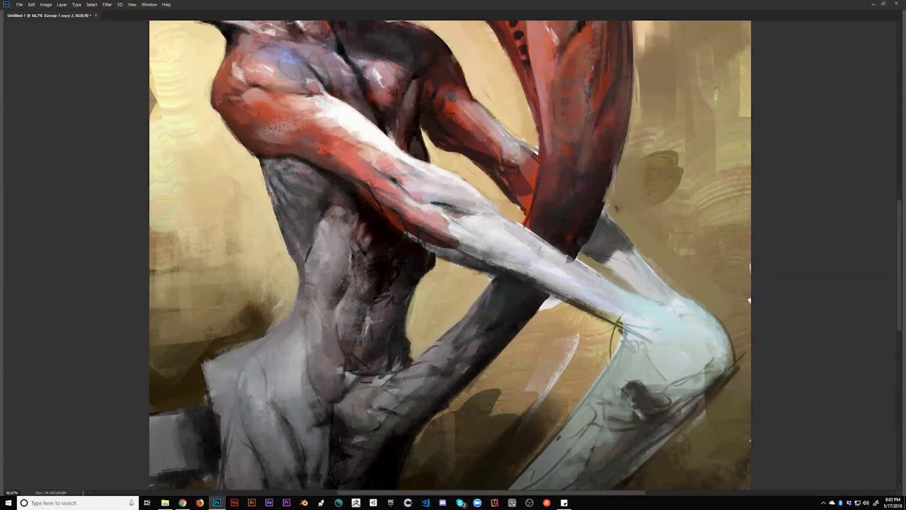
scroll(662, 287, "down", 4)
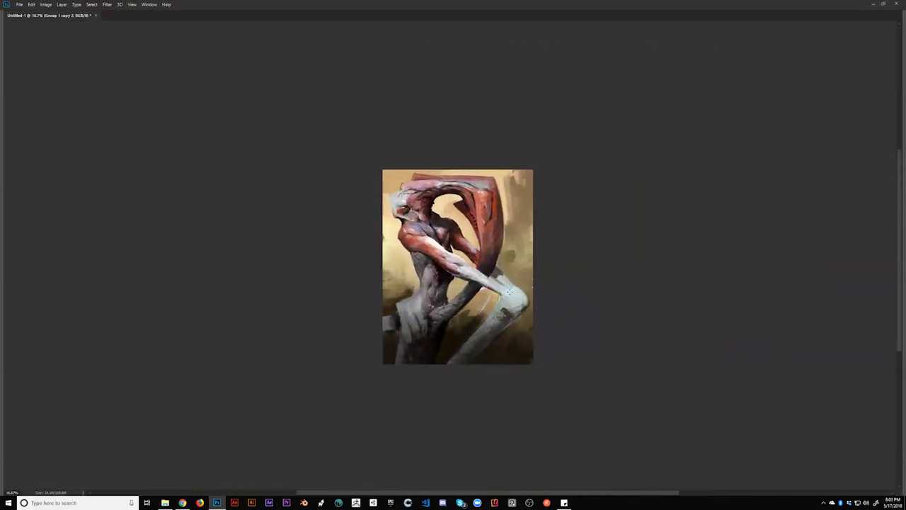
Step: Select the wet charcoal brush, sample a light grey from the forearm and reduce the brush size to 90 px
key("Tab")
scroll(506, 290, "up", 1)
left_click(766, 471)
left_click(429, 292, "alt")
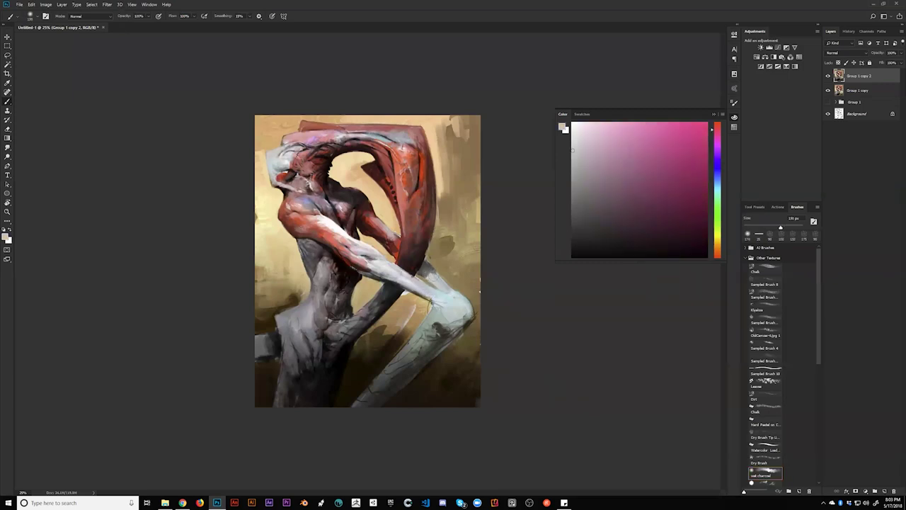
key("bracketleft")
key("Tab")
key("Tab")
Step: Stamp all visible layers into a new top layer and open the Oil Paint filter on it
key("ctrl+shift+alt+n")
left_click(107, 5)
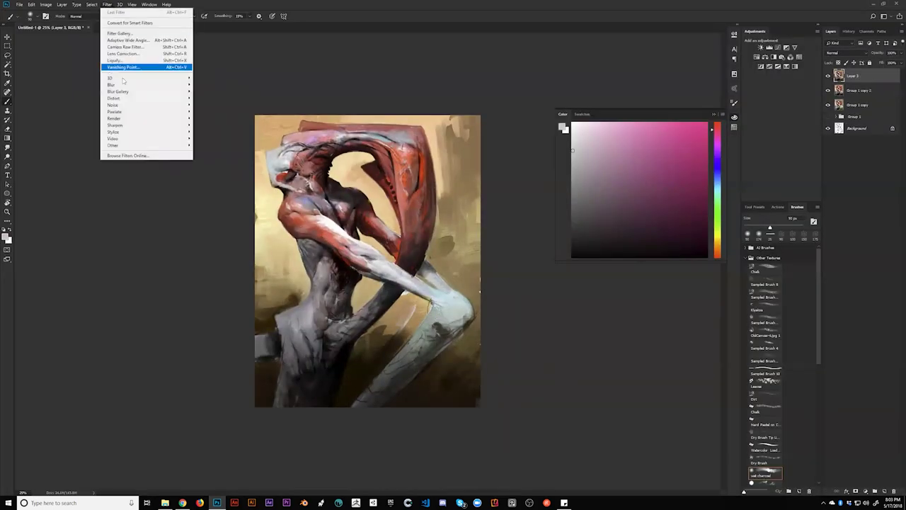
mouse_move(136, 101)
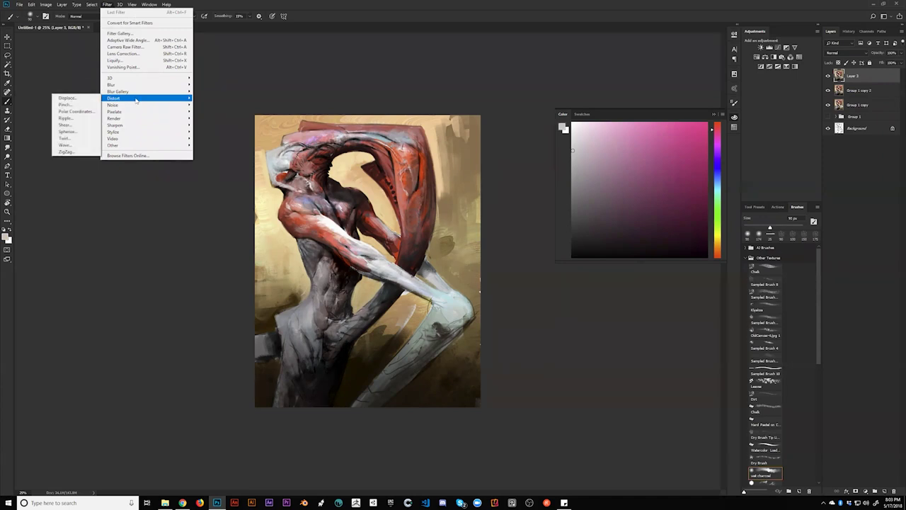
mouse_move(144, 146)
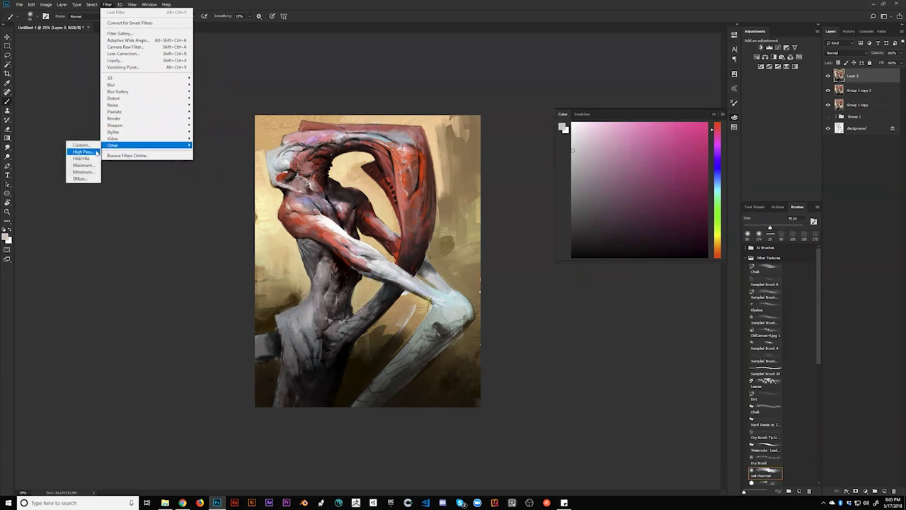
mouse_move(113, 132)
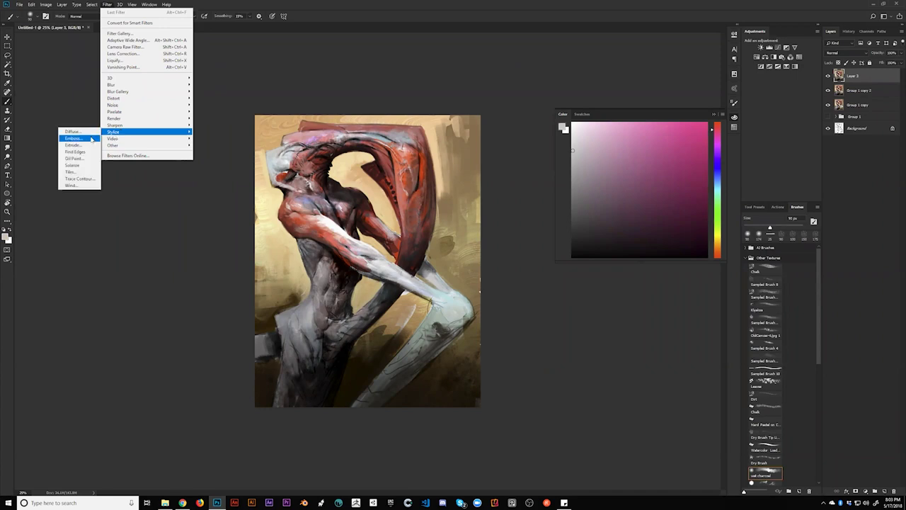
left_click(90, 163)
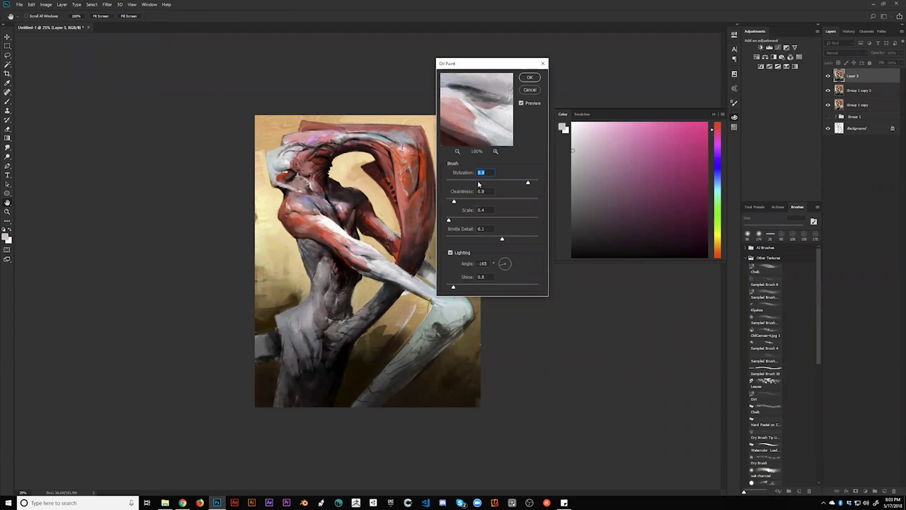
Step: Adjust the Oil Paint filter's stylization, cleanliness, scale, bristle detail and shine, and apply it to the merged layer
left_click_drag(460, 203, 473, 222)
mouse_move(515, 239)
left_mouse_down()
mouse_move(462, 240)
mouse_move(516, 238)
left_mouse_up()
left_click_drag(473, 218, 459, 202)
left_click(465, 183)
left_click(460, 287)
left_click_drag(451, 287, 452, 289)
left_click(530, 78)
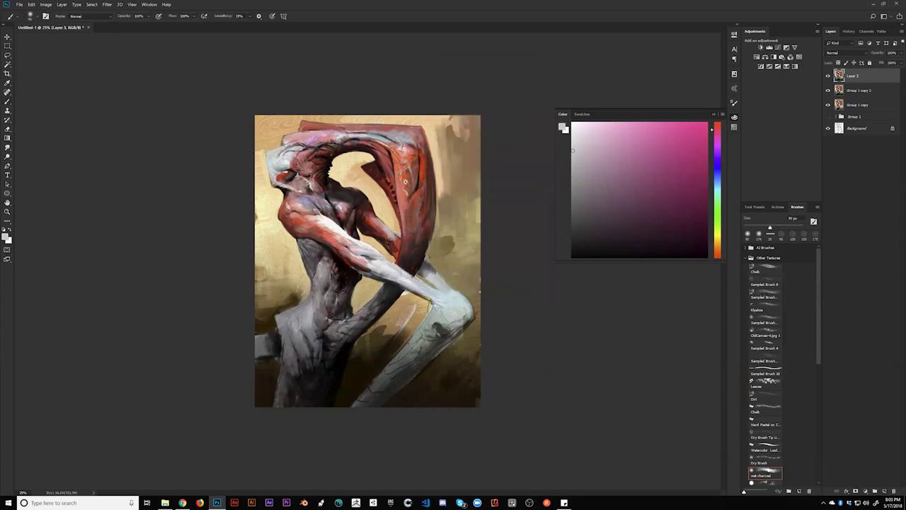
Step: Inspect the oil-painted result closer up and slightly lower the filtered layer's fill
key("z")
left_click(405, 182)
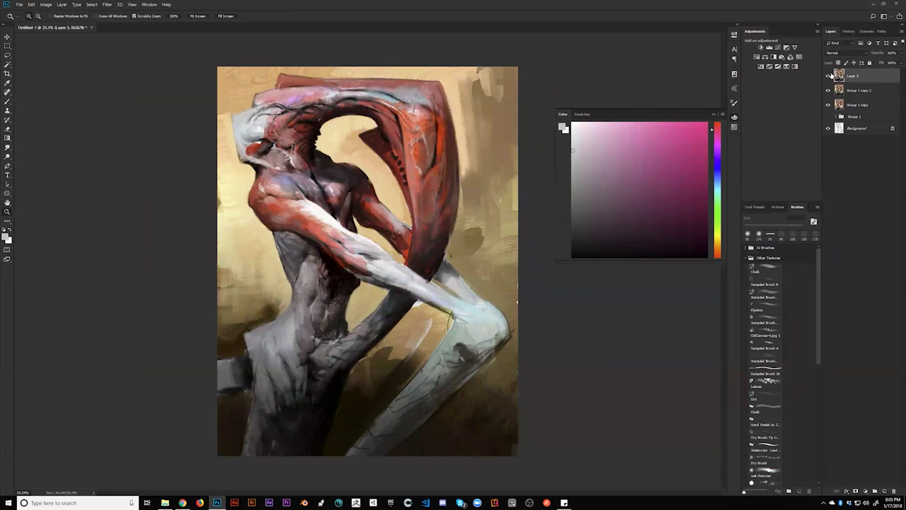
left_click_drag(879, 64, 873, 64)
Step: Switch to Chrome and search Google for "painted canvas" in a new tab
key("alt+Tab")
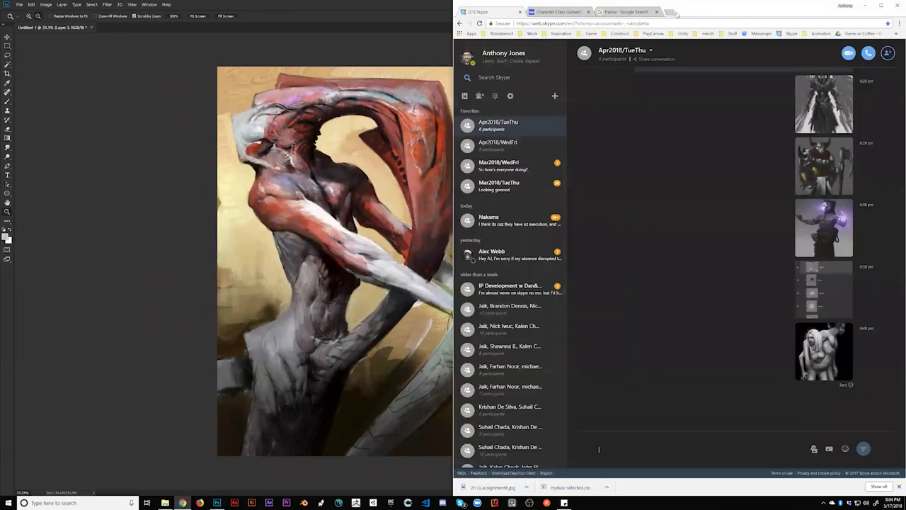
left_click(673, 12)
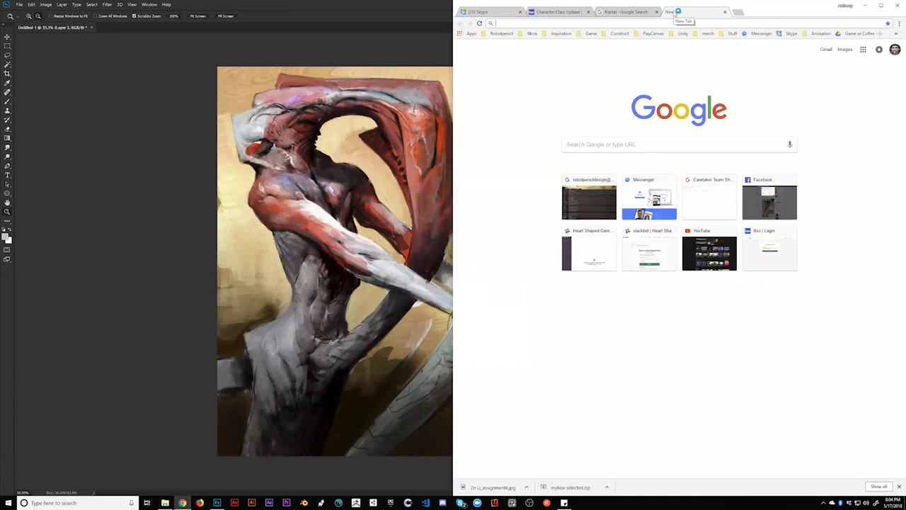
type("a")
key("BackSpace")
key("BackSpace")
type("p")
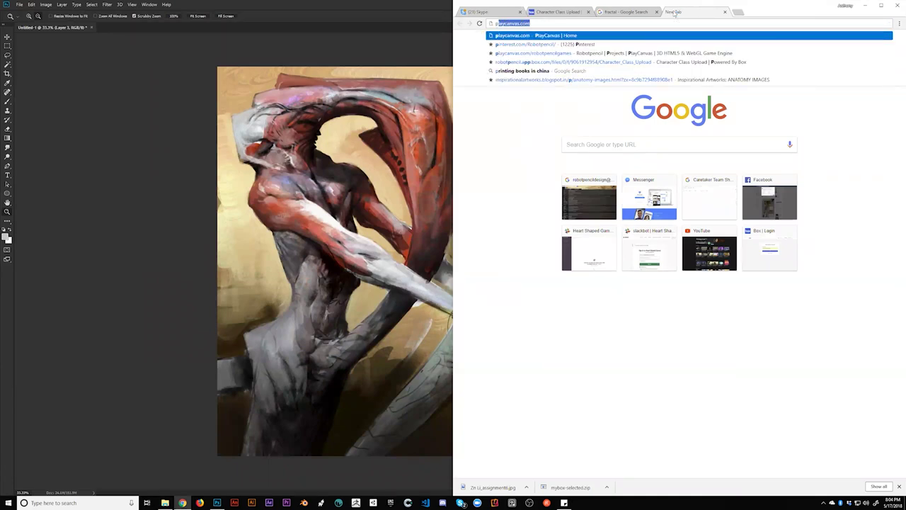
type("ainted canvas")
key("Return")
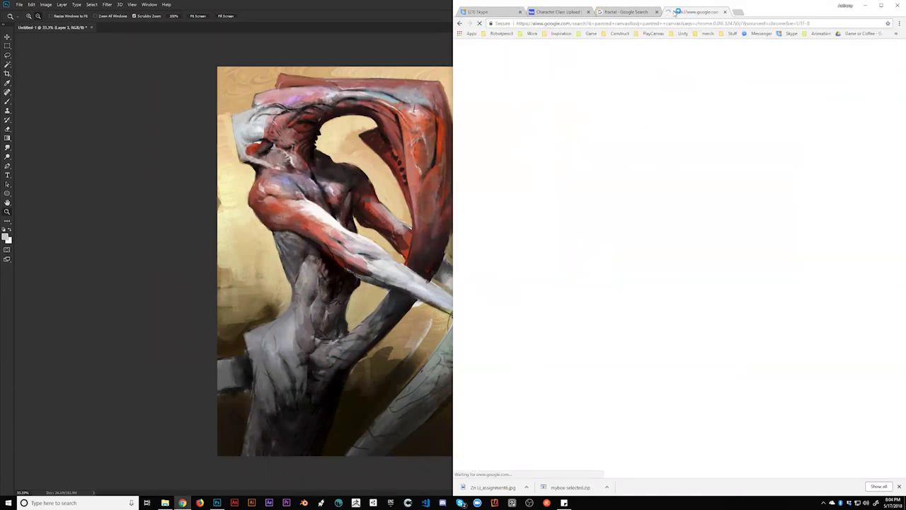
Step: Browse the image results for "painted canvas" and preview the stock painted canvas texture and a related linen canvas
left_click(574, 75)
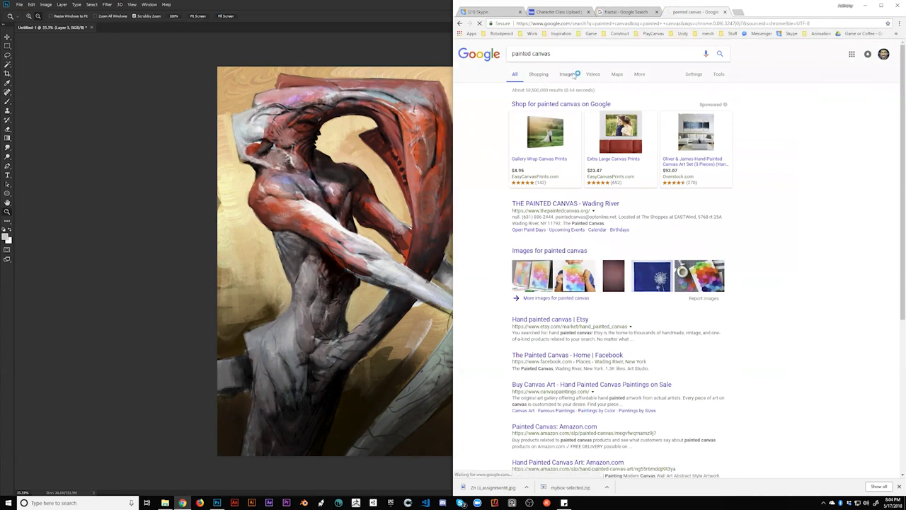
left_click_drag(554, 55, 502, 59)
type("c")
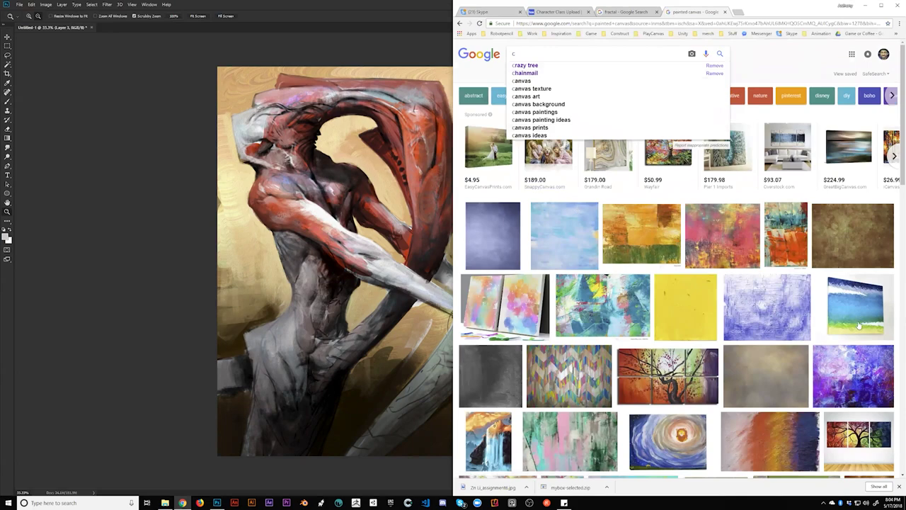
left_click(766, 376)
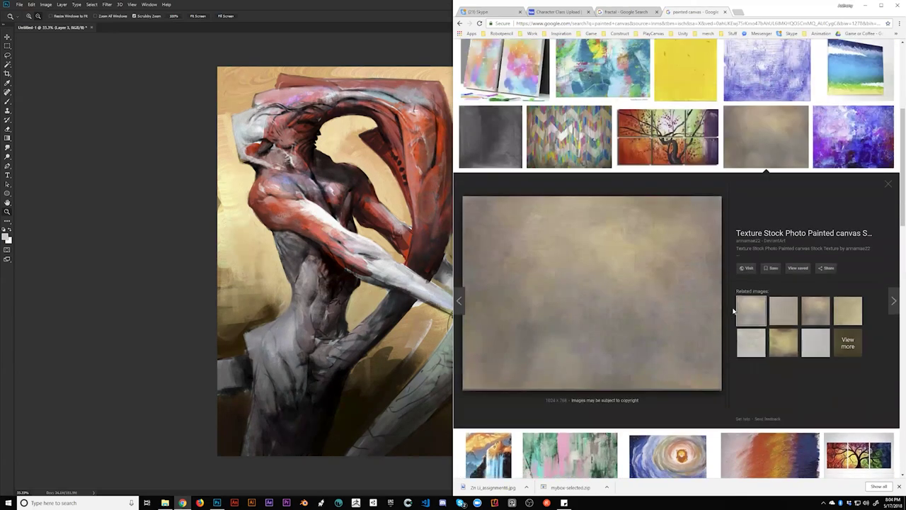
scroll(770, 266, "down", 2)
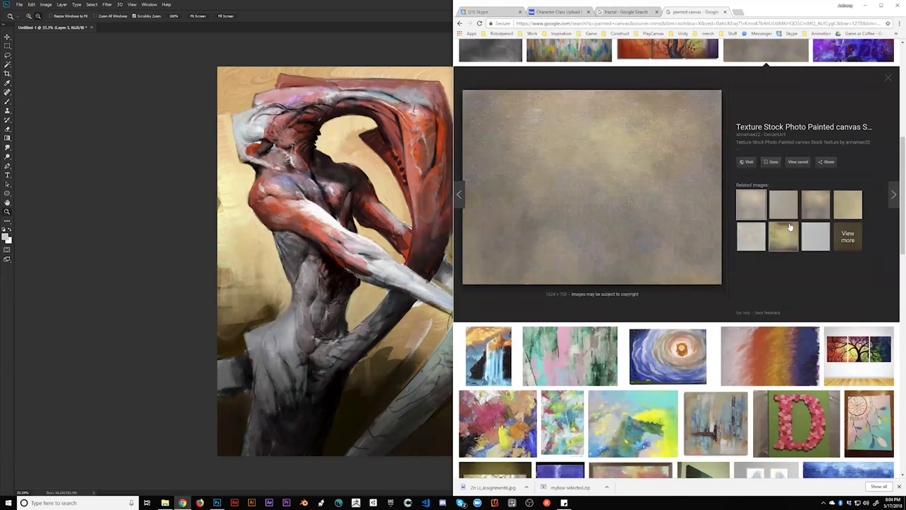
left_click(786, 209)
scroll(771, 284, "down", 4)
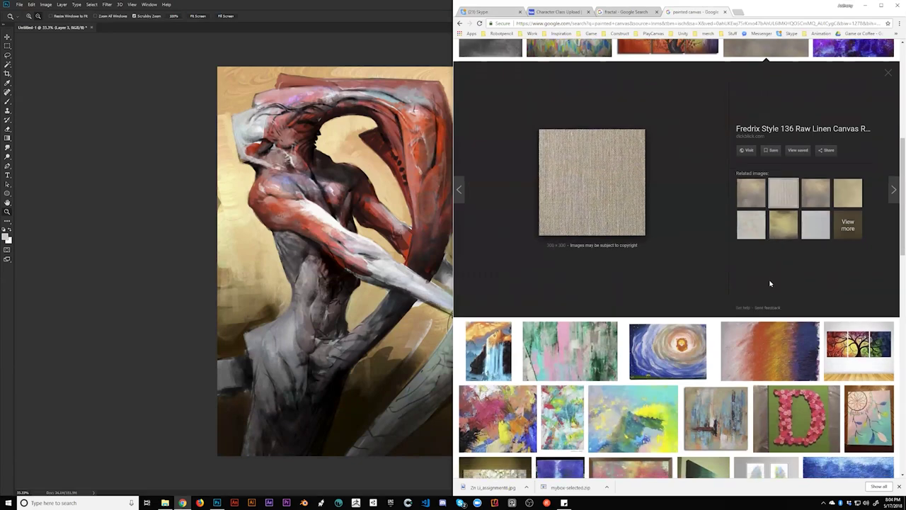
Step: Preview the multicoloured painted canvas texture with brush strokes and check its related images
left_click(770, 266)
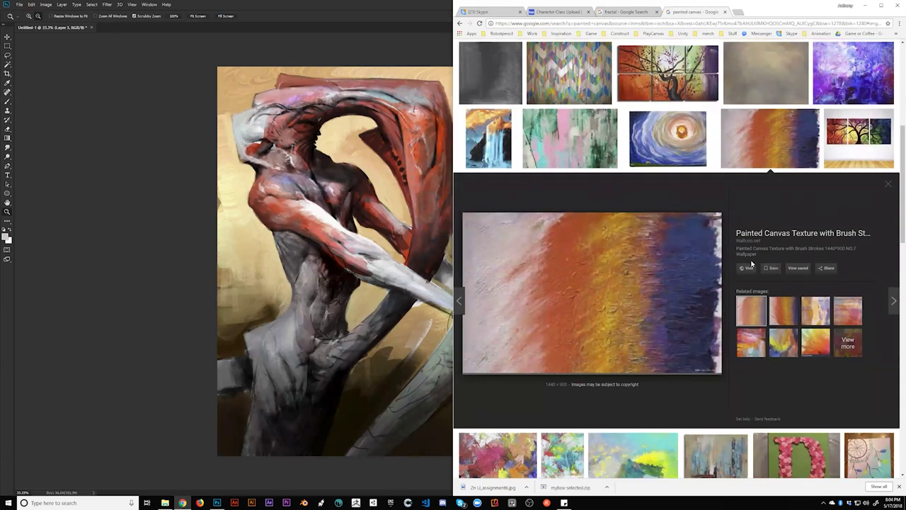
scroll(664, 294, "down", 4)
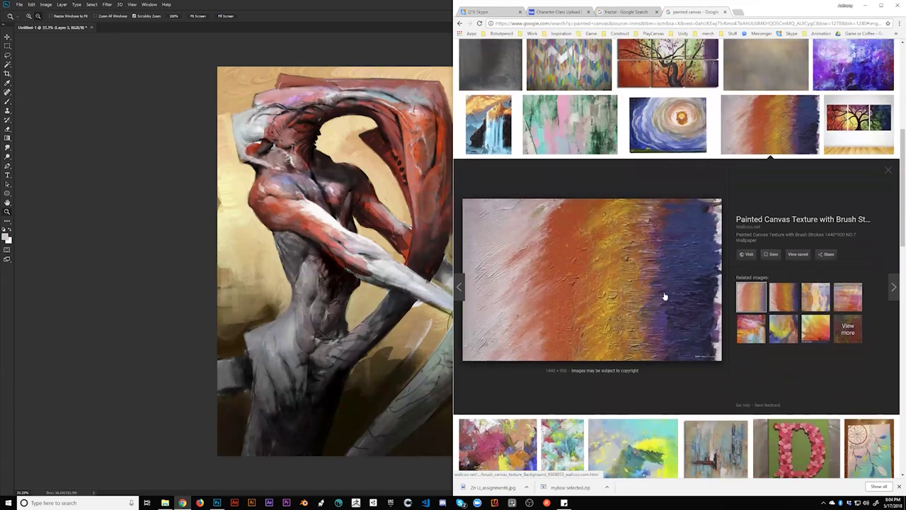
scroll(664, 296, "up", 3)
scroll(664, 292, "up", 1)
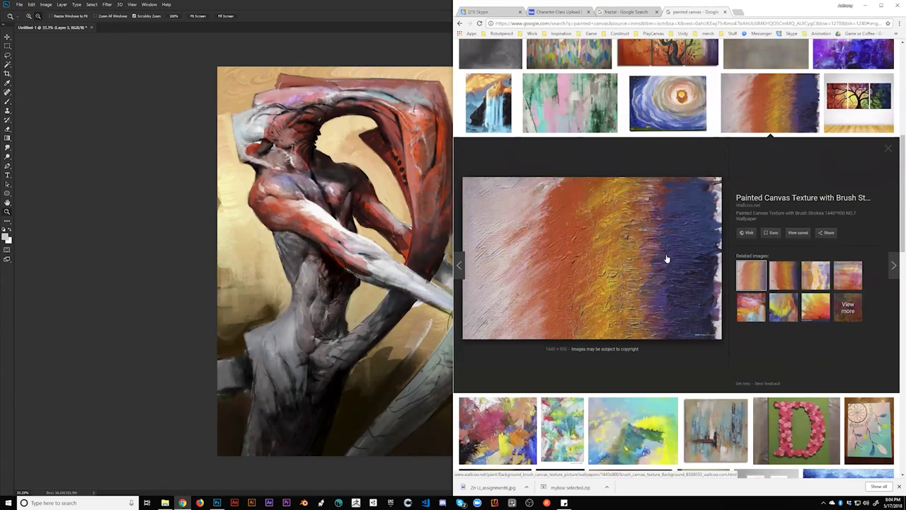
right_click(666, 257)
left_click(783, 263)
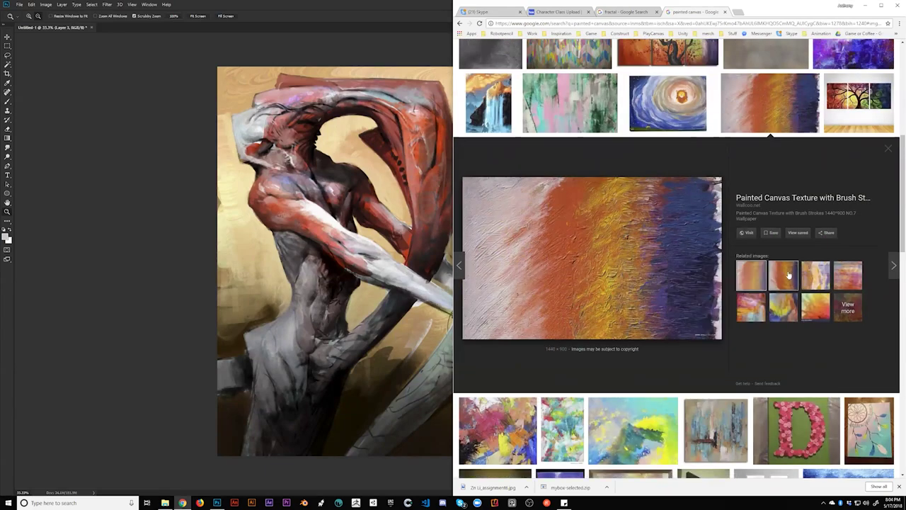
left_click(785, 267)
Step: Search Google Images for "white paint canvas texture"
scroll(786, 273, "up", 5)
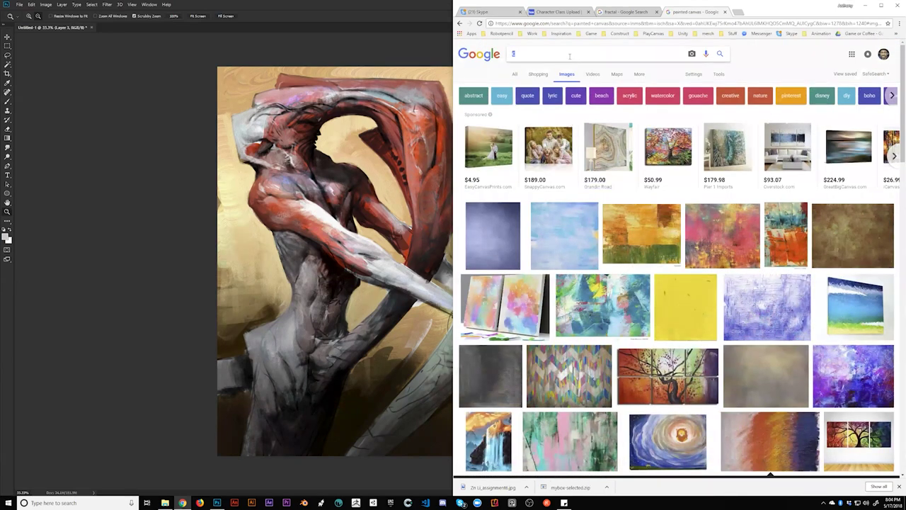
type("paint")
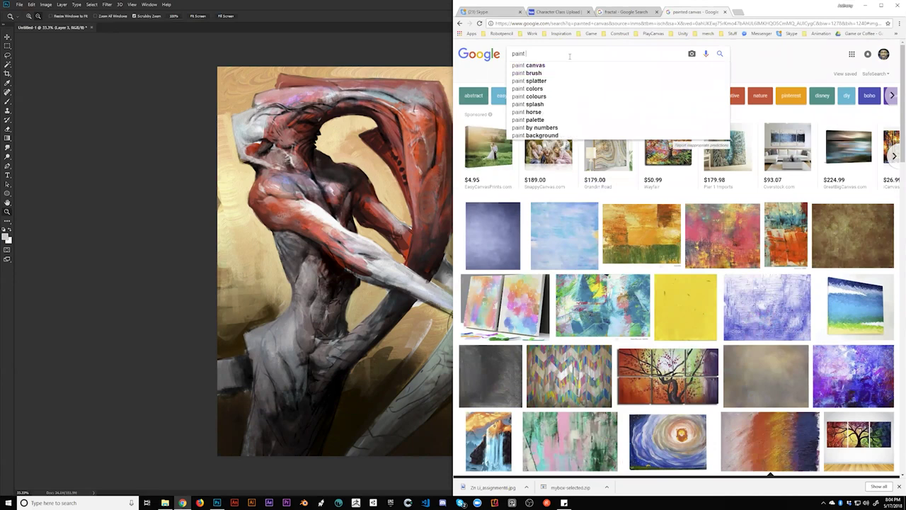
type("whit")
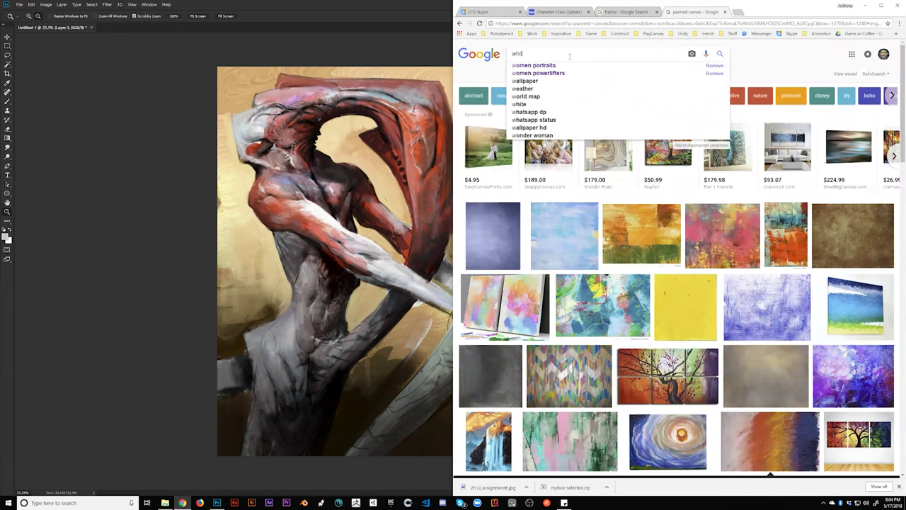
type("e paint canvas texture")
key("Return")
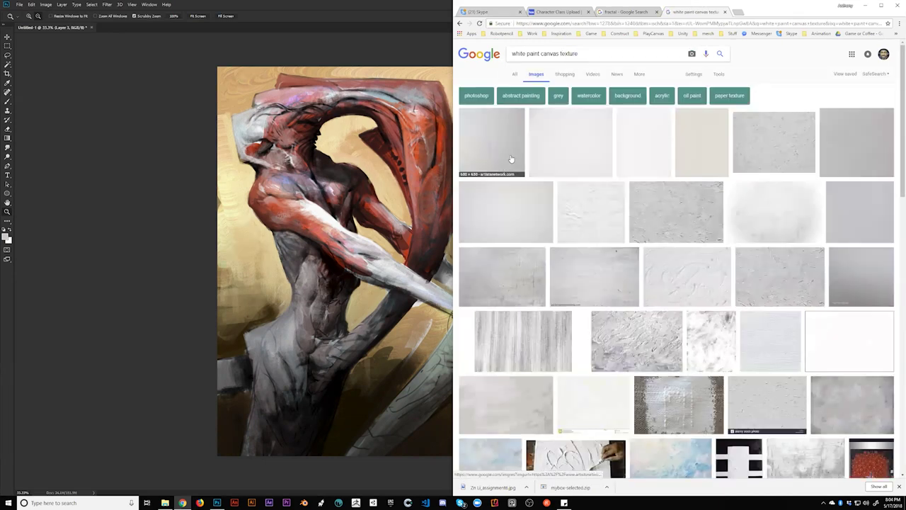
Step: Open the grey "Texture Of An Oil Paint Strokes On Canvas" result and copy its full image
left_click(686, 209)
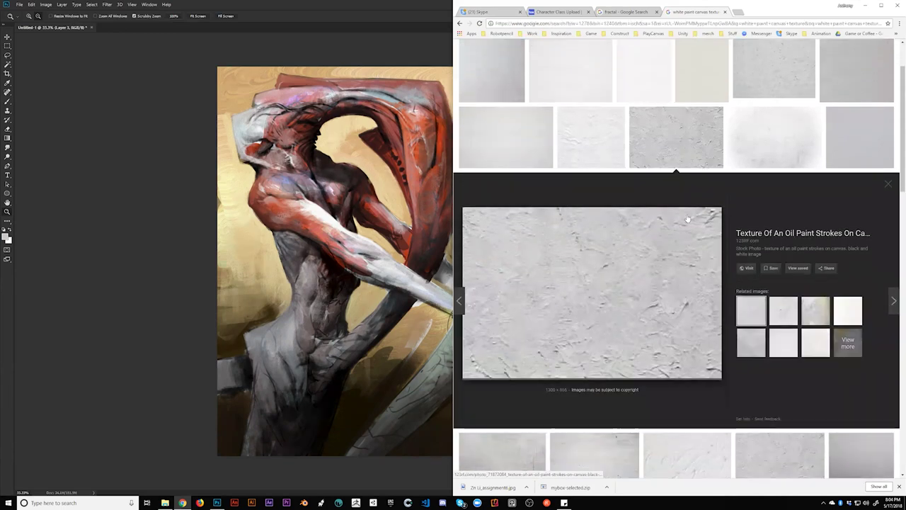
right_click(660, 296)
left_click(675, 368)
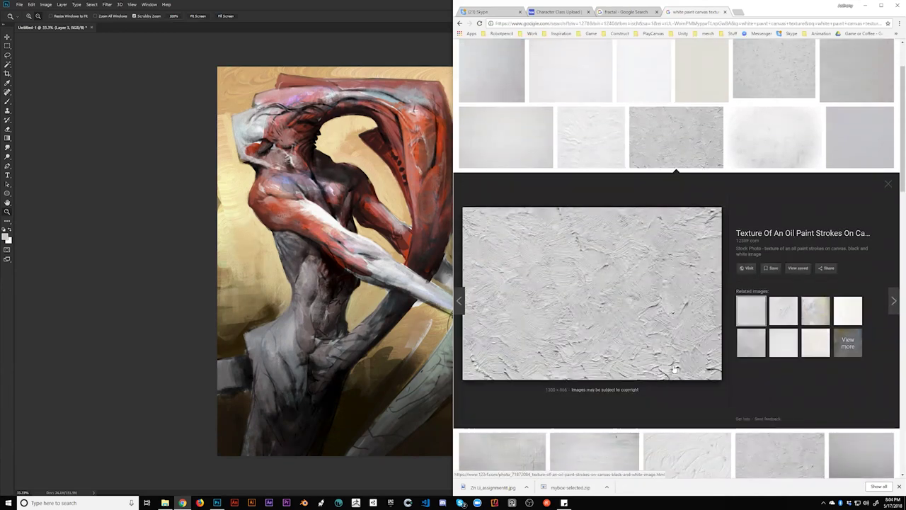
Step: Return to Photoshop, paste the oil-stroke texture as a new layer, and transform it to sit over the figure's torso
left_click(357, 264)
key("ctrl+v")
key("ctrl+t")
mouse_move(446, 211)
left_mouse_down()
mouse_move(478, 129)
mouse_move(536, 48)
mouse_move(525, 50)
mouse_move(470, 158)
mouse_move(449, 178)
left_mouse_up()
left_click_drag(421, 244, 397, 288)
key("Return")
key("z")
Step: Compare blend modes such as Linear Burn, Soft Light and Vivid Light on the texture layer, and set it to Multiply
left_click(841, 53)
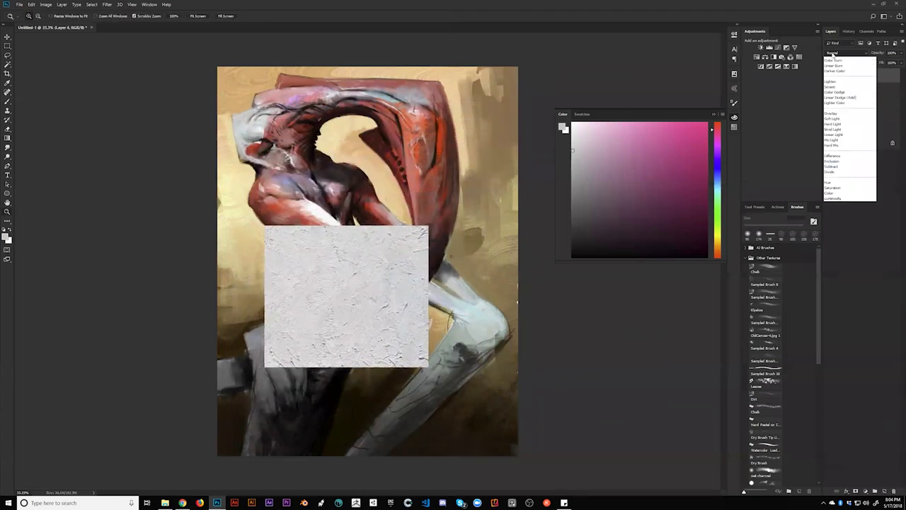
left_click(836, 80)
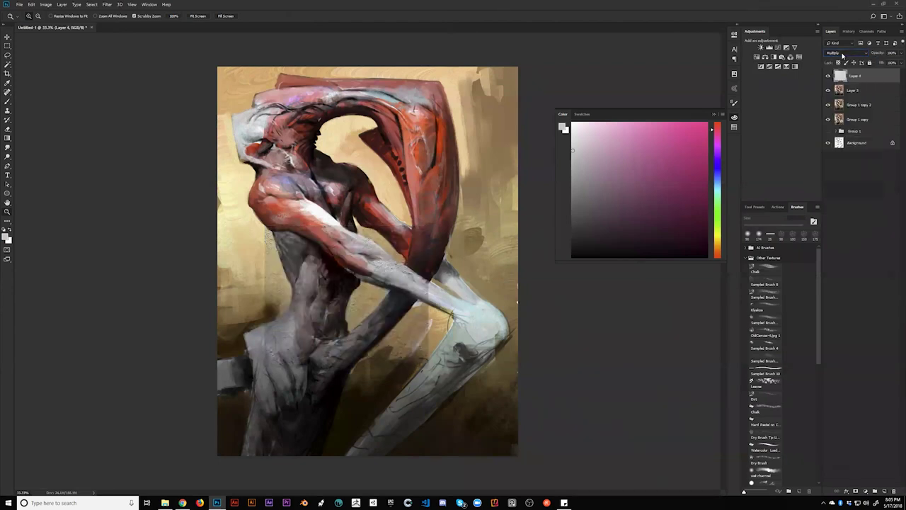
scroll(843, 56, "down", 2)
scroll(843, 56, "up", 5)
scroll(843, 55, "down", 5)
scroll(843, 56, "down", 1)
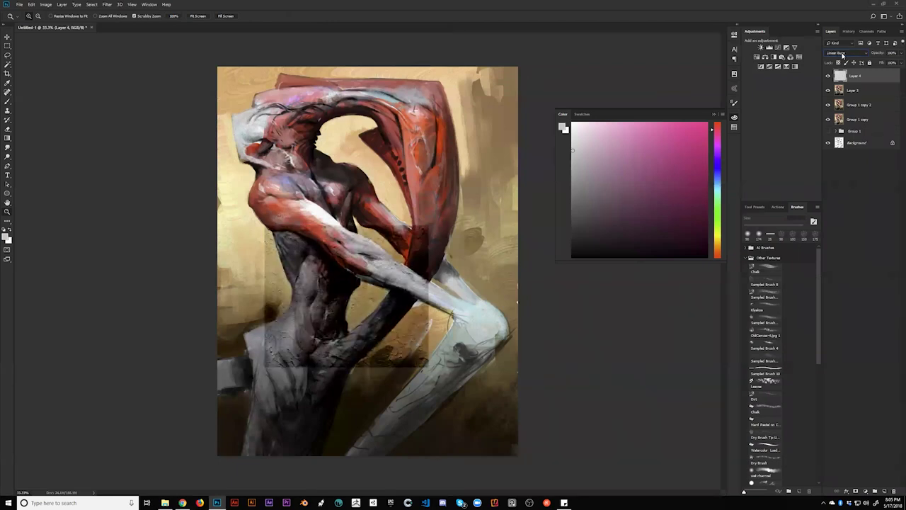
scroll(843, 55, "down", 2)
scroll(843, 56, "down", 4)
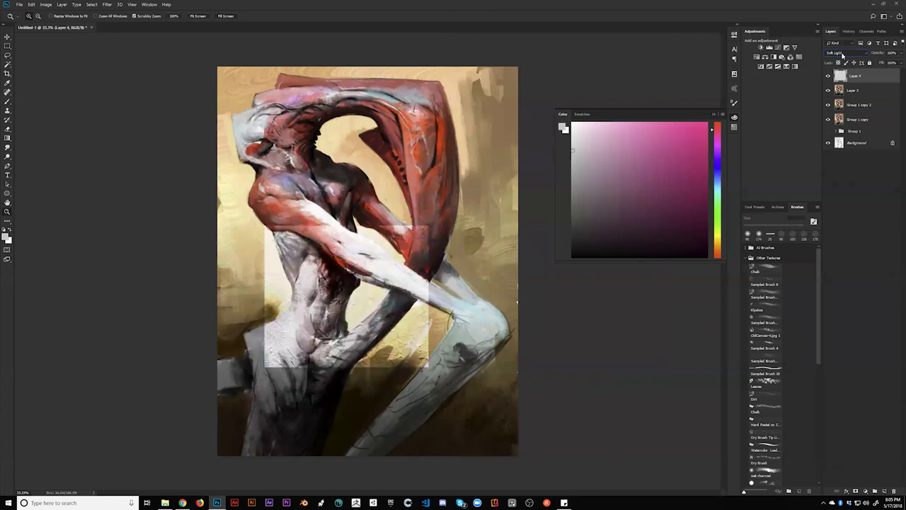
scroll(842, 55, "down", 6)
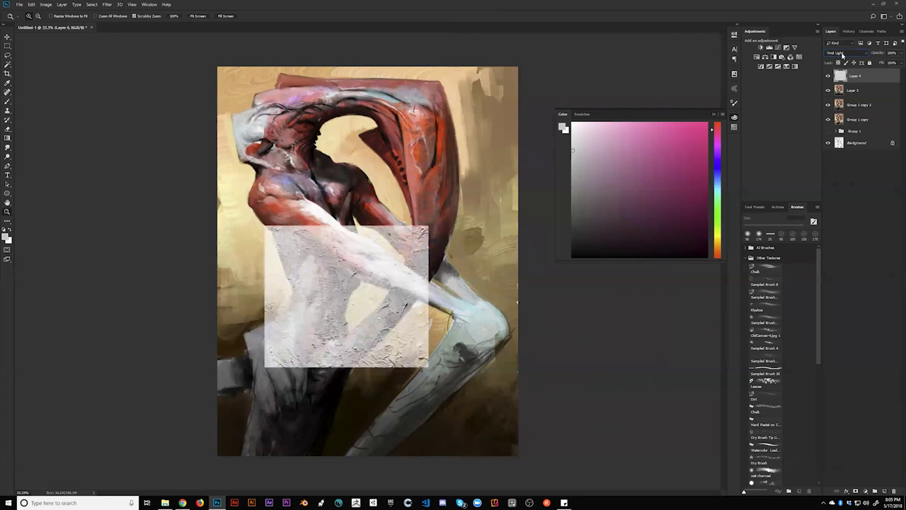
left_click(843, 55)
left_click(837, 83)
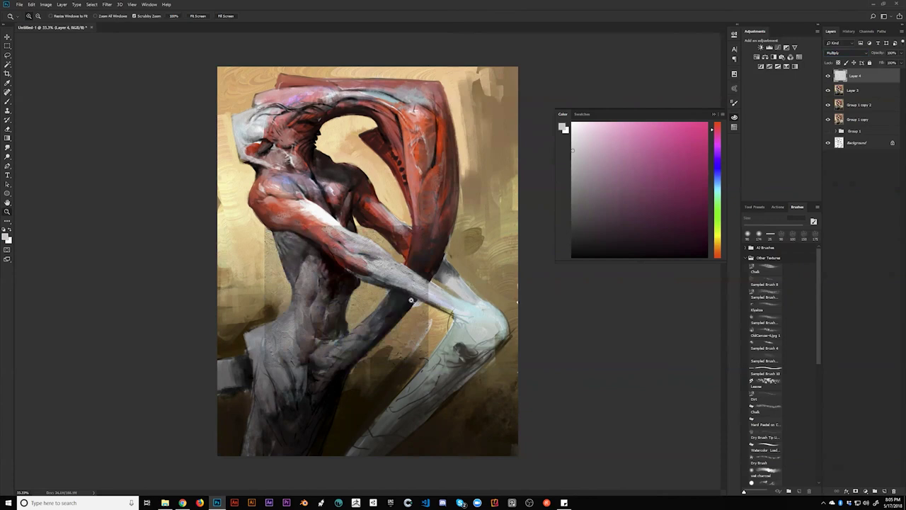
Step: Apply Levels to the texture layer, lowering the white input level to about 227
key("ctrl+l")
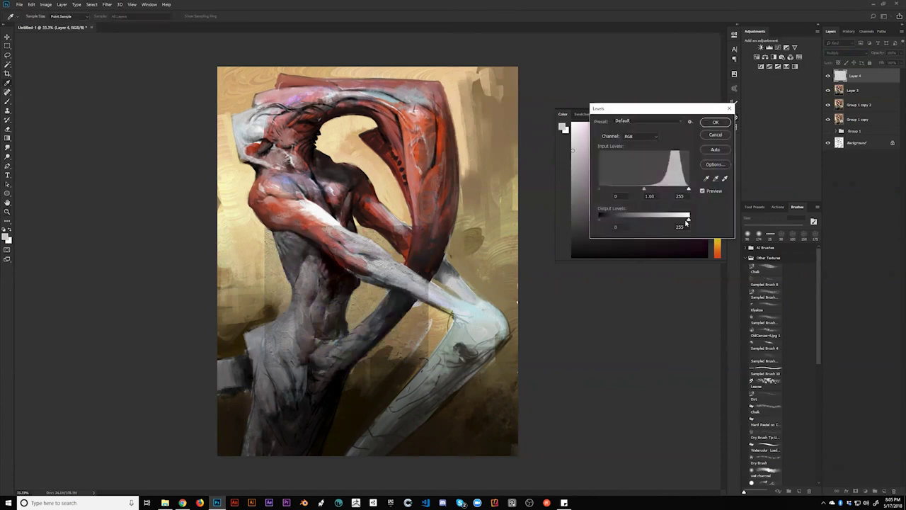
mouse_move(687, 192)
left_mouse_down()
mouse_move(672, 191)
mouse_move(683, 192)
left_mouse_up()
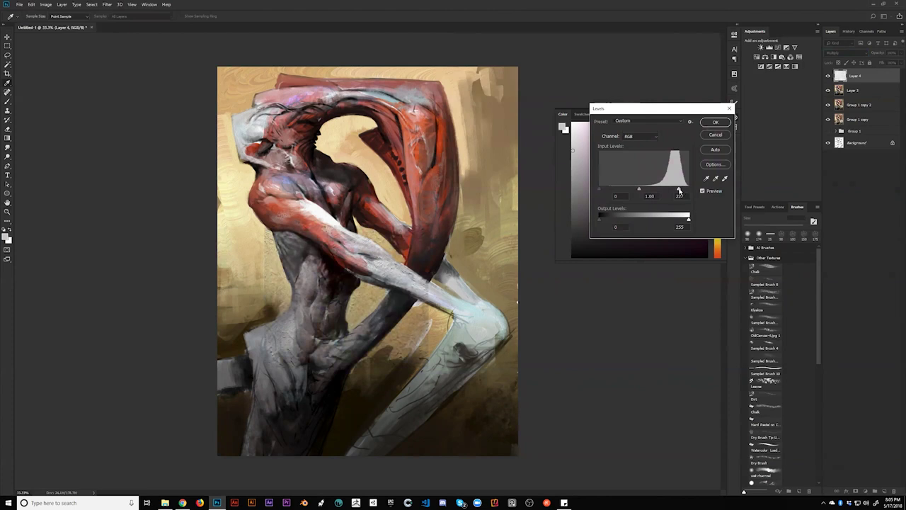
left_click(716, 122)
Step: Erase the texture patch's hard edges with a large soft eraser and reposition the patch over the figure
key("bracketright")
key("bracketright")
key("bracketright")
key("bracketright")
key("bracketright")
mouse_move(272, 213)
left_mouse_down()
mouse_move(234, 367)
mouse_move(243, 348)
mouse_move(293, 405)
mouse_move(458, 357)
mouse_move(456, 310)
mouse_move(461, 316)
mouse_move(416, 363)
left_mouse_up()
key("v")
key("e")
key("v")
mouse_move(425, 213)
left_mouse_down()
mouse_move(452, 181)
mouse_move(443, 198)
left_mouse_up()
key("e")
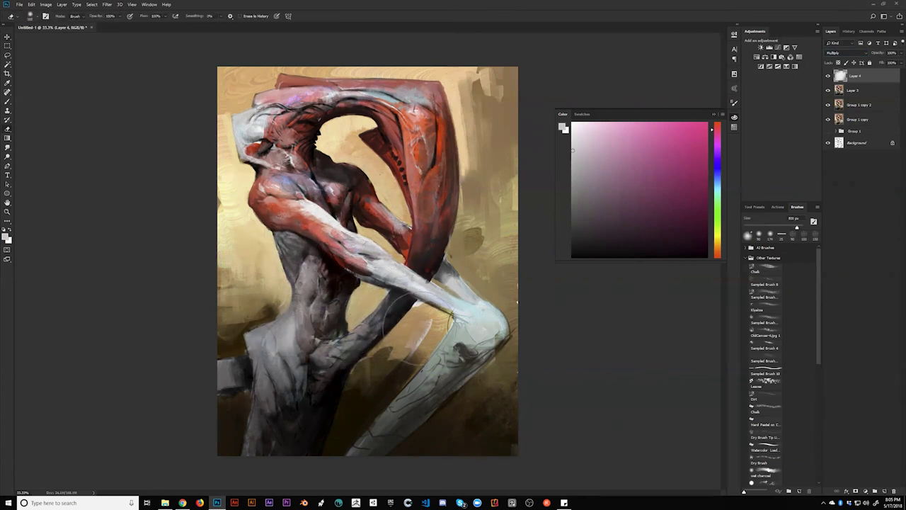
key("v")
mouse_move(417, 237)
left_mouse_down()
mouse_move(408, 226)
mouse_move(358, 360)
mouse_move(374, 259)
mouse_move(350, 215)
mouse_move(347, 364)
mouse_move(330, 386)
mouse_move(345, 378)
mouse_move(394, 198)
mouse_move(389, 212)
left_mouse_up()
Step: Duplicate the softened texture patch, then rotate and reposition the copy to cover more of the painting
key("ctrl+j")
key("ctrl+t")
left_click_drag(430, 209, 313, 341)
left_click_drag(386, 243, 331, 252)
key("Return")
key("b")
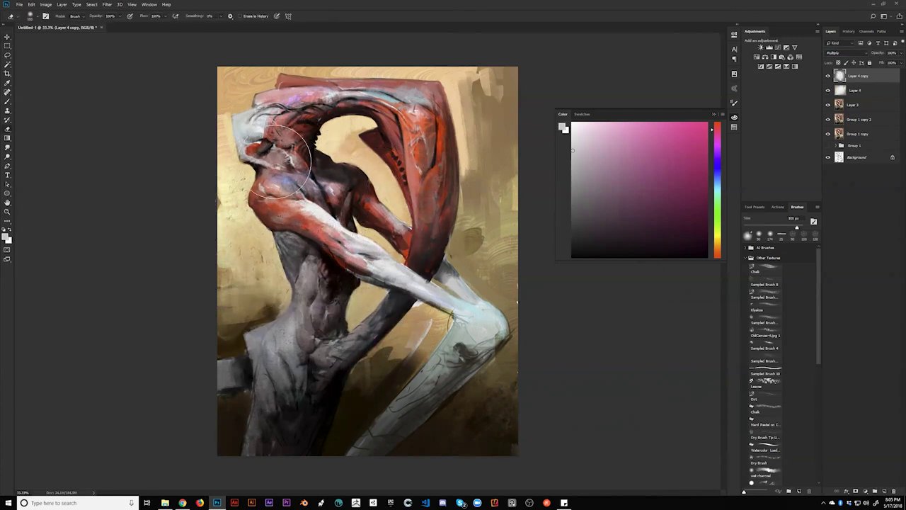
Step: Duplicate the texture patch again and move the copy up over the figure's head and the upper background
key("ctrl+j")
key("v")
mouse_move(341, 229)
left_mouse_down()
mouse_move(368, 131)
mouse_move(321, 129)
left_mouse_up()
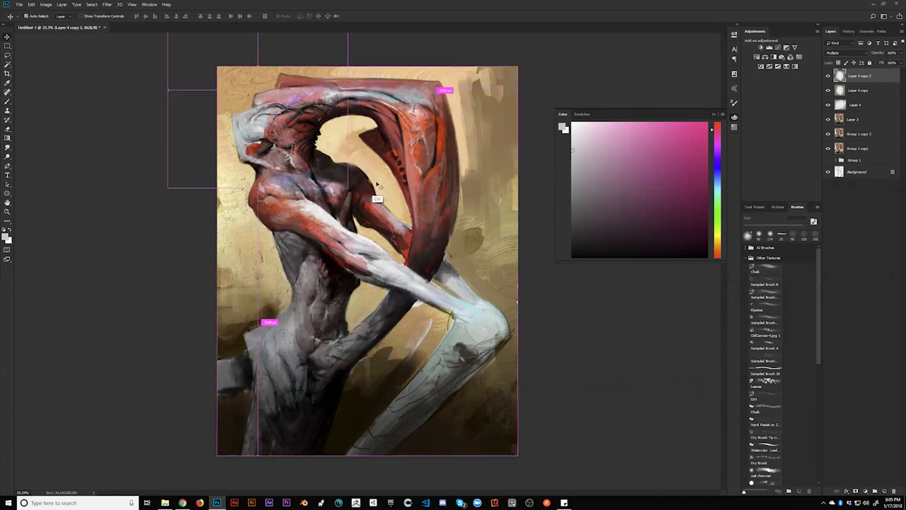
Step: Make another copy of the texture patch and transform it over the right side of the painting
key("ctrl+j")
left_click_drag(327, 166, 471, 166)
key("ctrl+t")
left_click_drag(506, 203, 559, 352)
key("Return")
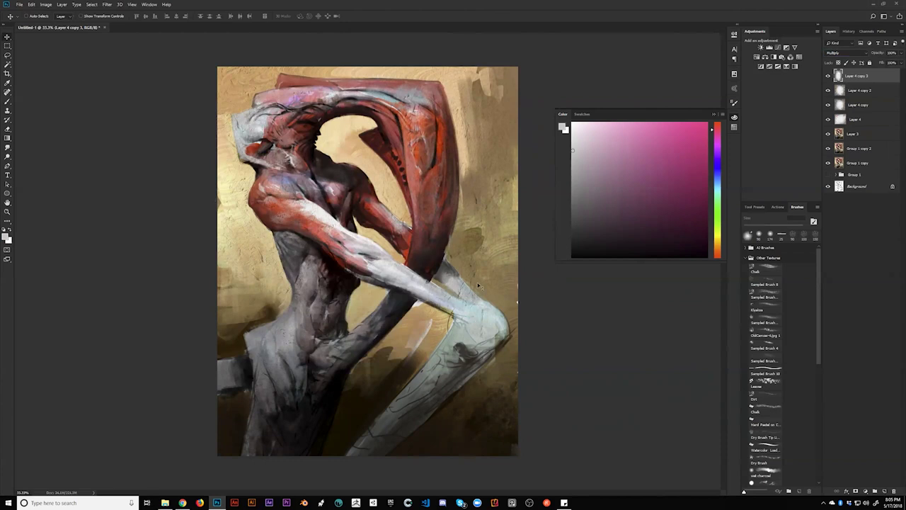
Step: Duplicate the right-hand texture patch, rotate the copy, and place it over the bent knee and lower-right background
key("ctrl+j")
key("ctrl+t")
left_click_drag(589, 322, 432, 445)
left_click_drag(500, 322, 496, 375)
key("Return")
key("Return")
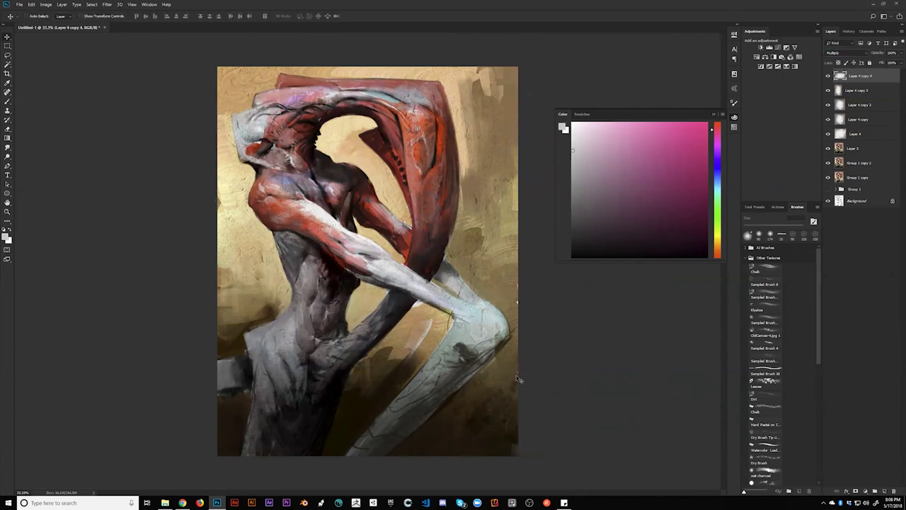
left_click_drag(496, 369, 499, 360)
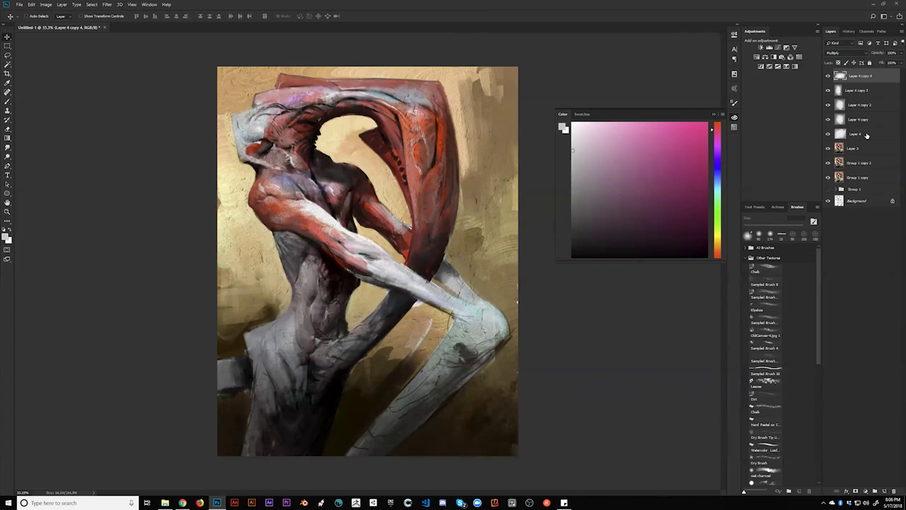
Step: Duplicate the knee texture patch, move the copy up over the red arched form, and adjust it with Free Transform
key("ctrl+j")
left_click_drag(448, 379, 404, 174)
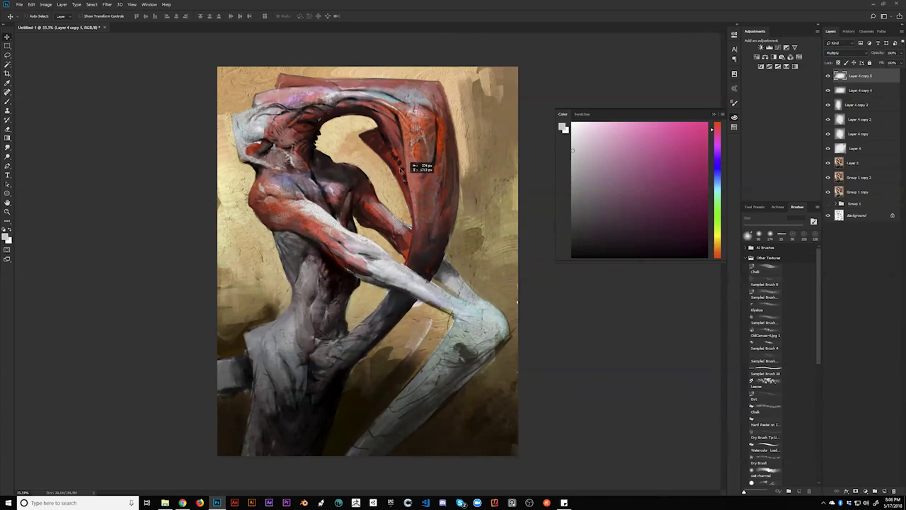
key("ctrl+t")
left_click_drag(522, 72, 461, 115)
key("Return")
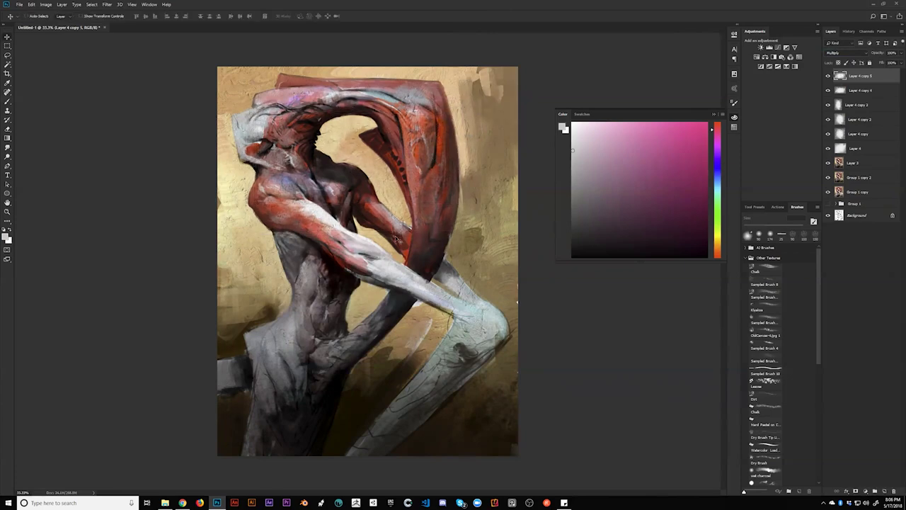
Step: Examine the textured painting at different zoom levels and with the interface panels hidden
key("z")
left_click(427, 251)
left_click(427, 252)
left_click(428, 253, "alt")
left_click(429, 252, "alt")
key("Tab")
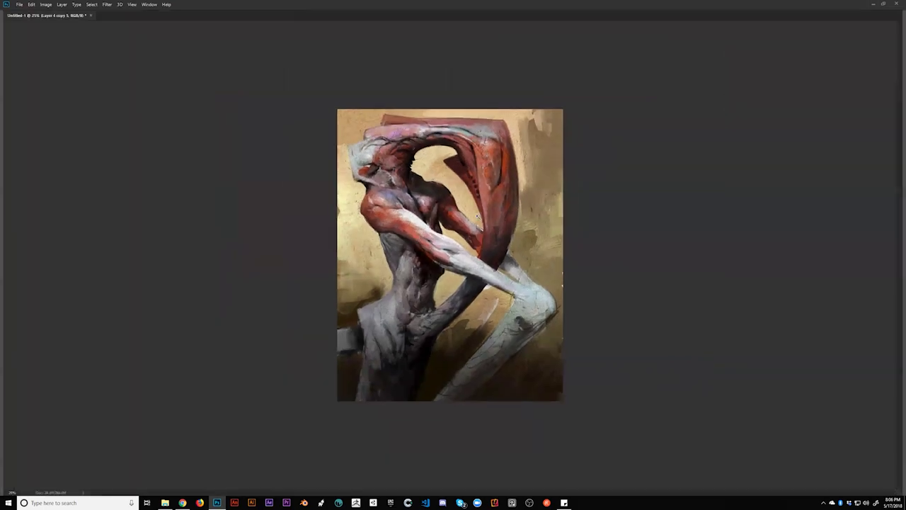
left_click(486, 229)
key("Tab")
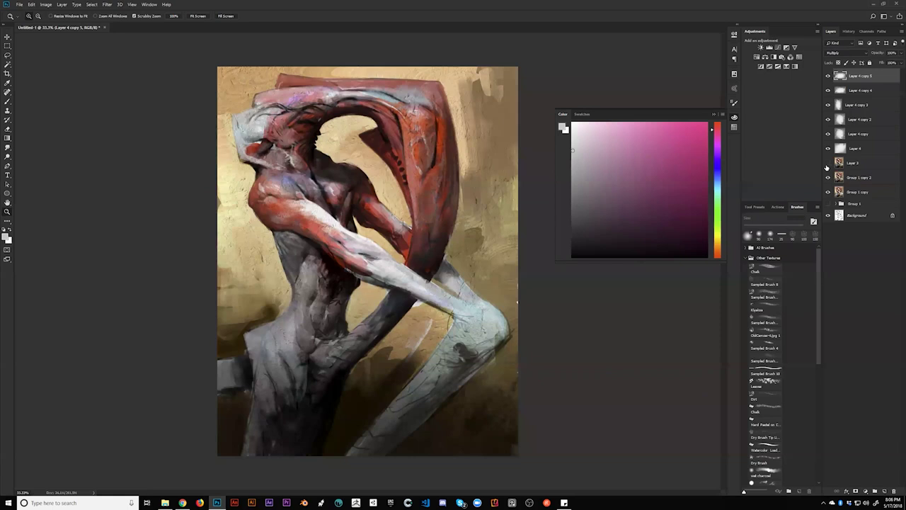
Step: Group all the canvas texture layers, from Layer 4 to Layer 4 copy 5, into one layer group
left_click(854, 163)
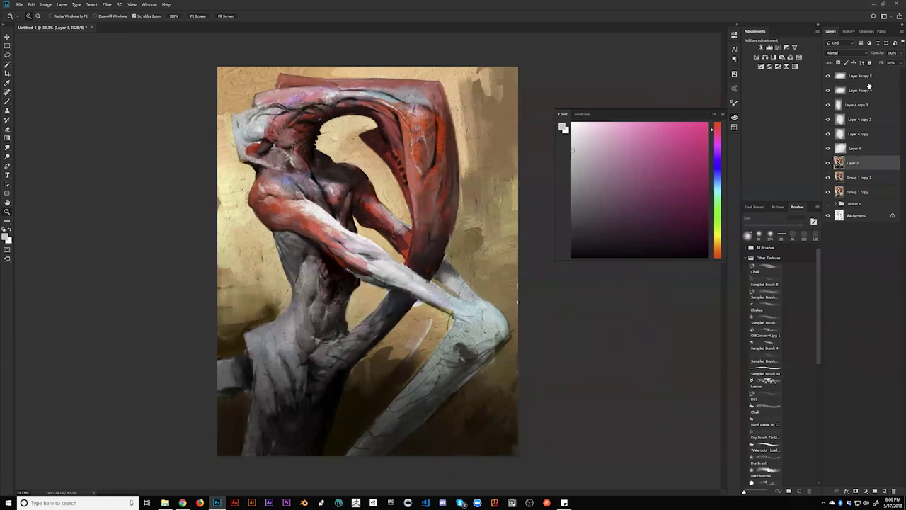
left_click(865, 78)
left_click(860, 148, "shift")
key("ctrl+g")
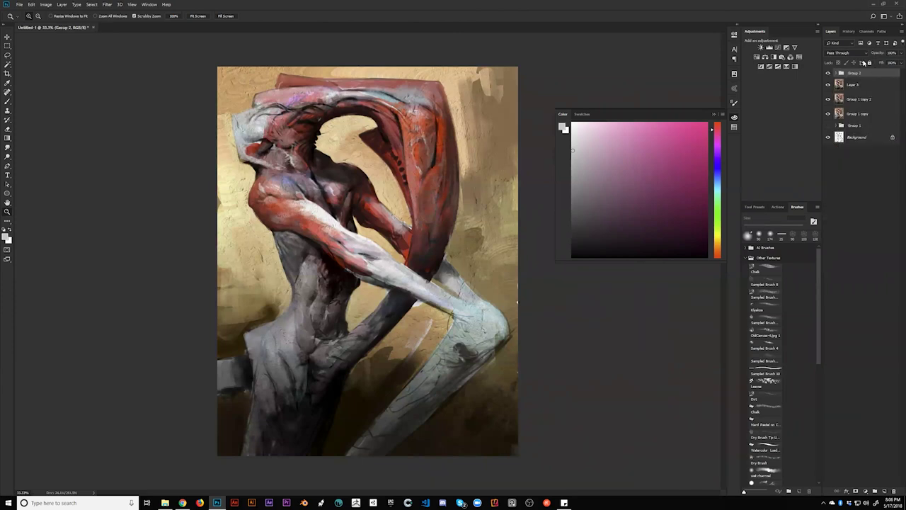
Step: Lower the opacity of the canvas texture group, Group 2, and add a layer mask to it
mouse_move(872, 63)
left_mouse_down()
mouse_move(896, 63)
mouse_move(868, 64)
left_mouse_up()
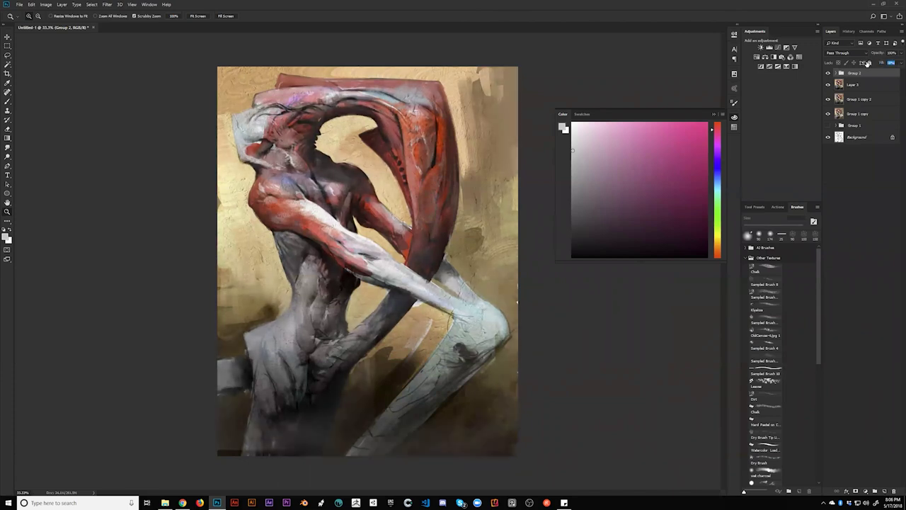
key("Return")
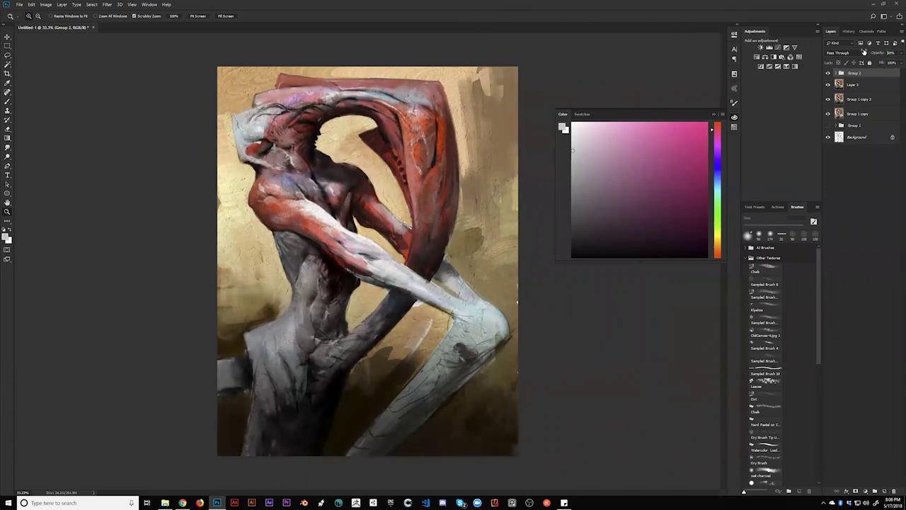
left_click(857, 490)
left_click(298, 121)
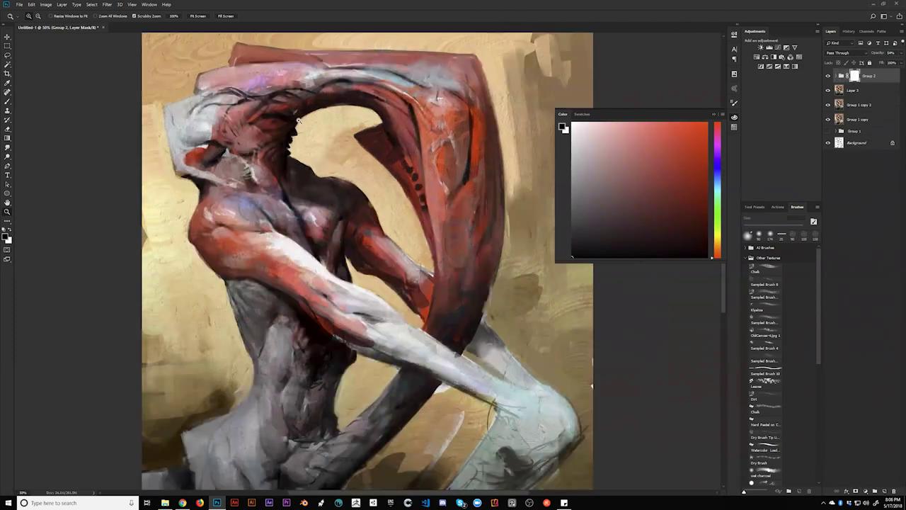
key("b")
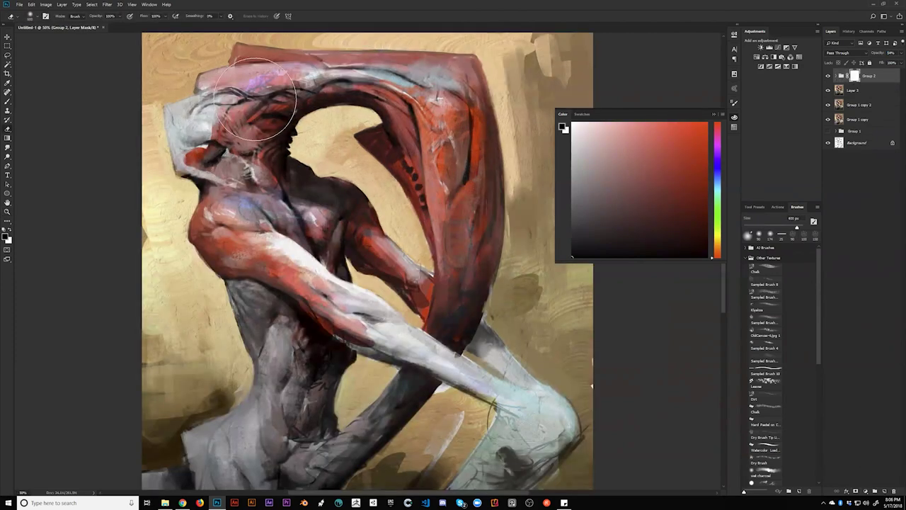
Step: Move Layer 3 into Group 2 beneath the texture layers and reselect the group's mask
left_click(840, 76)
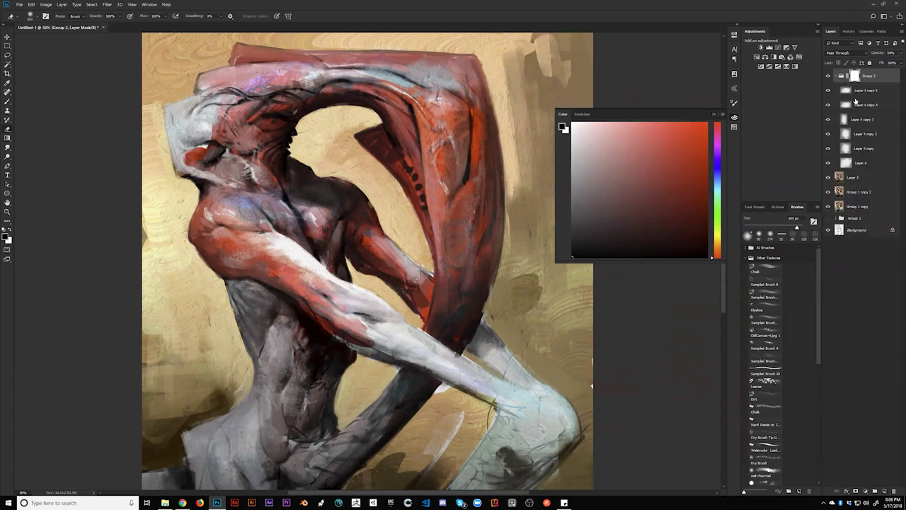
left_click_drag(861, 180, 867, 165)
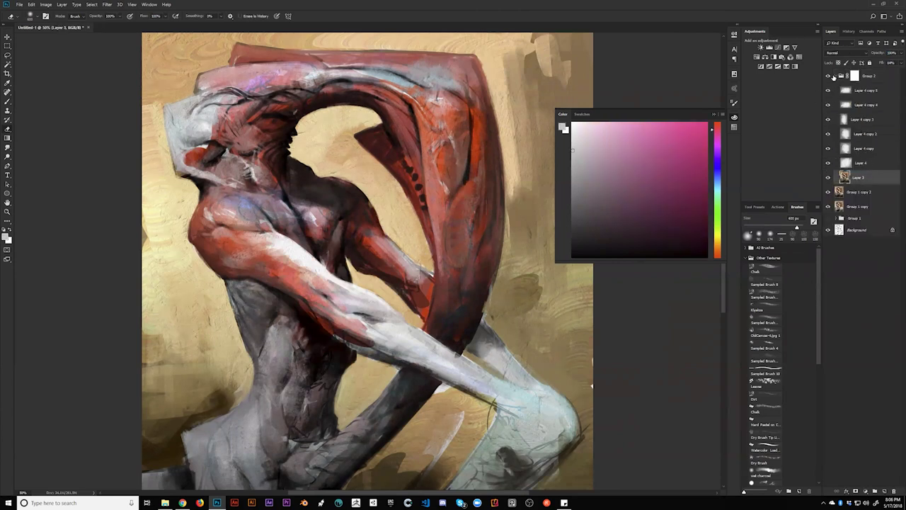
left_click(839, 75)
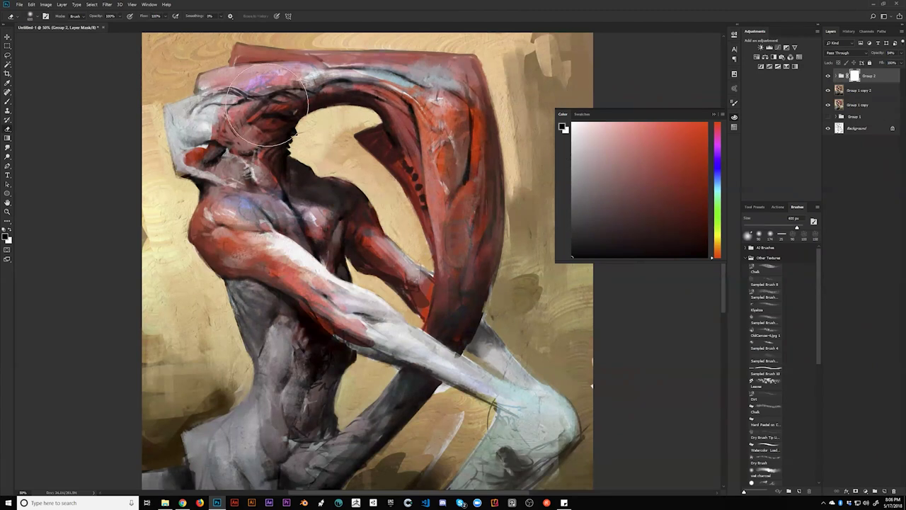
Step: Brush on the Group 2 mask with a 400 px tip to hide canvas texture over the red arched form, torso and knee
key("x")
key("bracketleft")
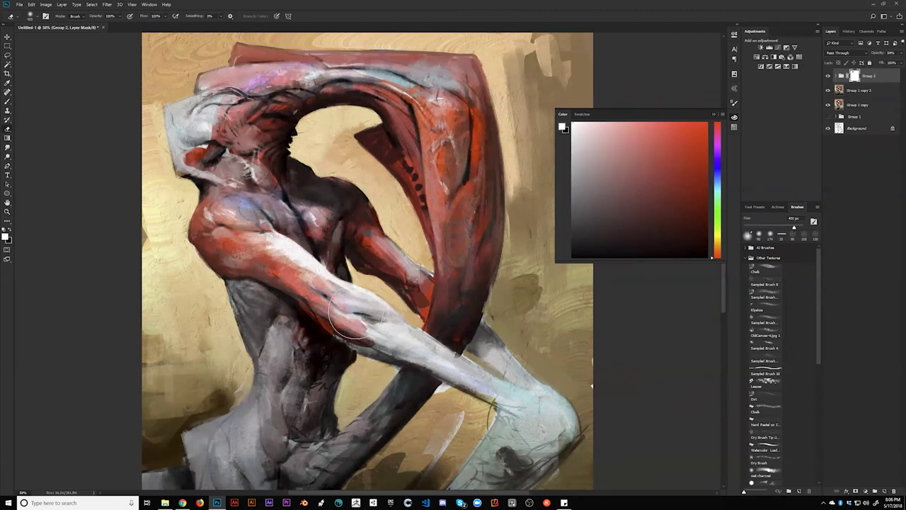
mouse_move(445, 142)
left_mouse_down()
mouse_move(398, 77)
mouse_move(427, 146)
mouse_move(469, 189)
mouse_move(472, 224)
left_mouse_up()
mouse_move(276, 398)
left_mouse_down()
mouse_move(305, 379)
mouse_move(286, 362)
mouse_move(278, 416)
left_mouse_up()
left_click_drag(530, 402, 540, 427)
Step: Examine the whole painting zoomed out in full-screen view without the interface panels
key("z")
left_click(546, 431, "alt")
left_click(546, 430, "alt")
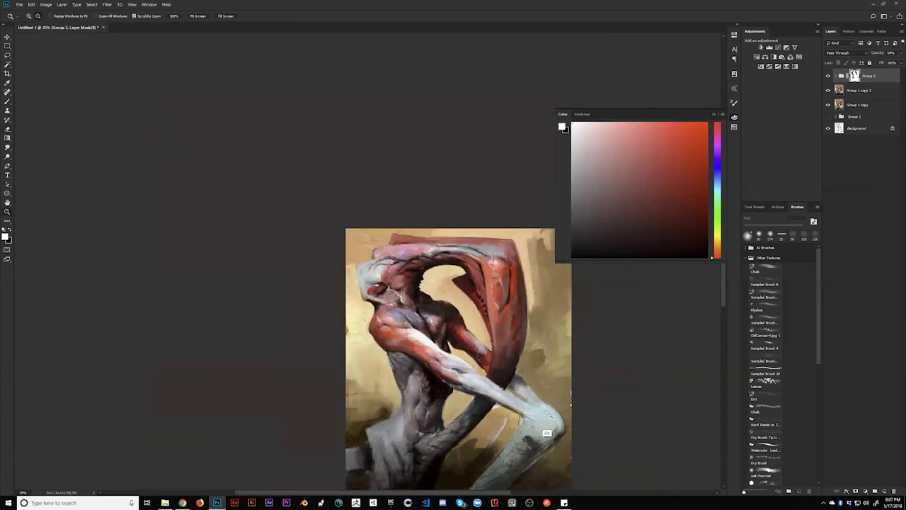
left_click(544, 431, "alt")
key("Tab")
key("f")
key("f")
left_click(473, 241)
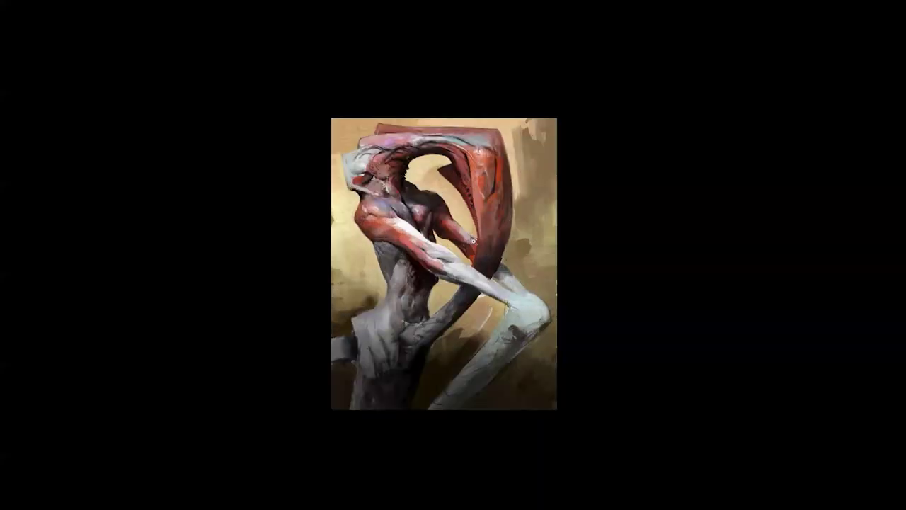
left_click(473, 241)
key("Tab")
left_click_drag(476, 286, 428, 280)
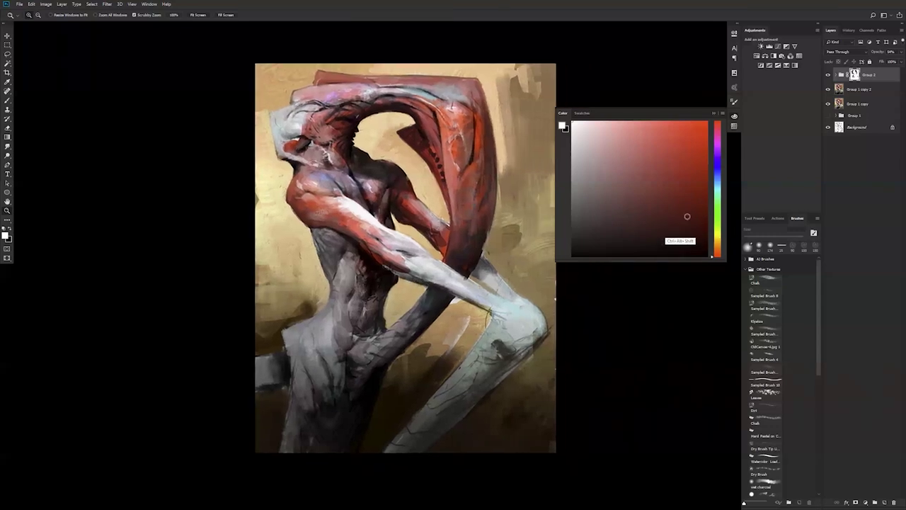
Step: Compare the painting with Group 2 hidden and shown
left_click(829, 75)
left_click(829, 75)
left_click(829, 75)
left_click(828, 75)
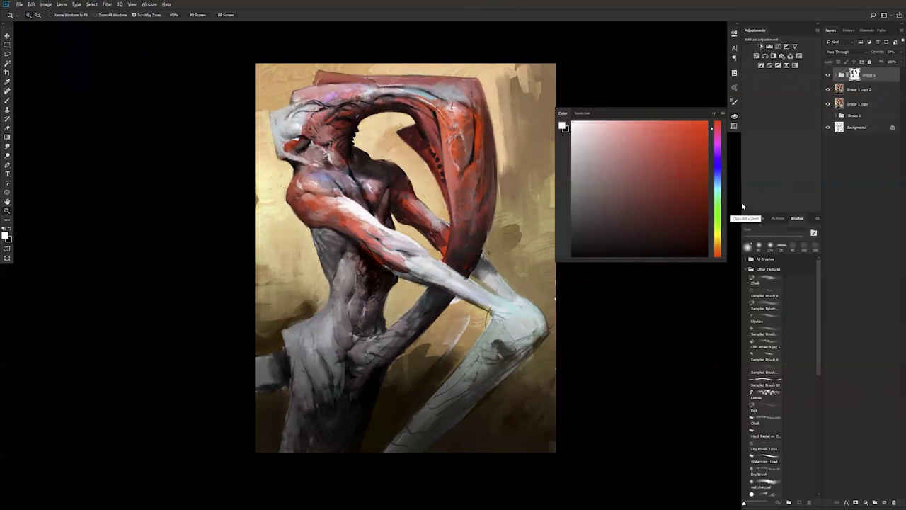
Step: Stamp the visible layers into a new layer and shift its colours toward cyan and yellow with Color Balance
key("ctrl+alt+shift+e")
key("ctrl+b")
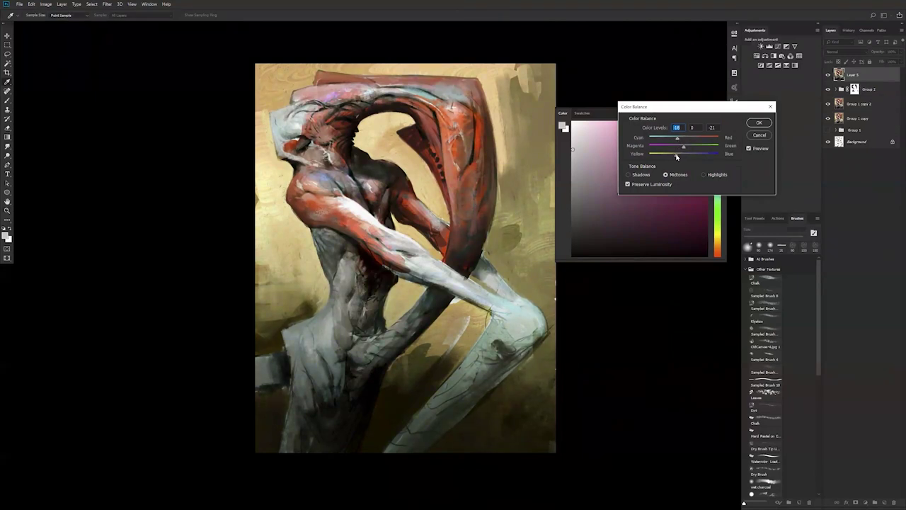
left_click(655, 175)
left_click_drag(688, 155, 678, 140)
left_click(762, 123)
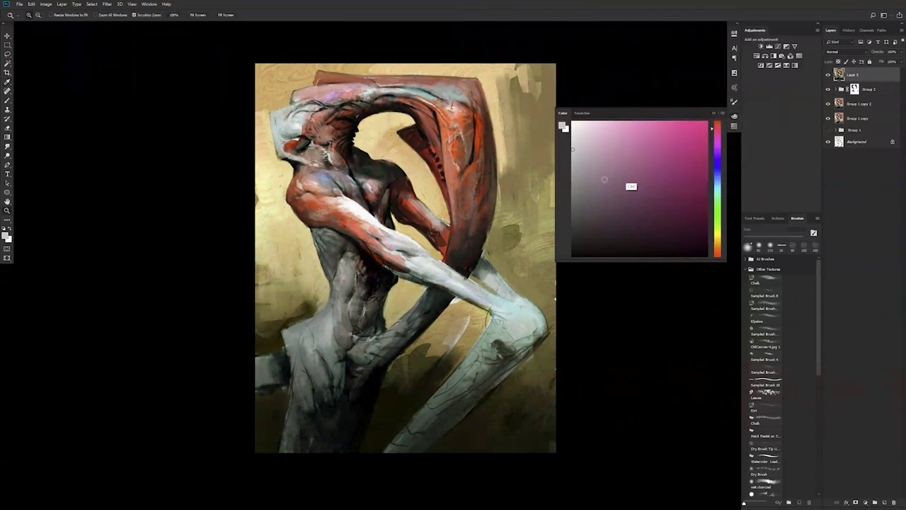
Step: Flip the image horizontally and adjust the RGB curve in Curves with points in the shadows, midtones and highlights
key("ctrl+h")
key("ctrl+m")
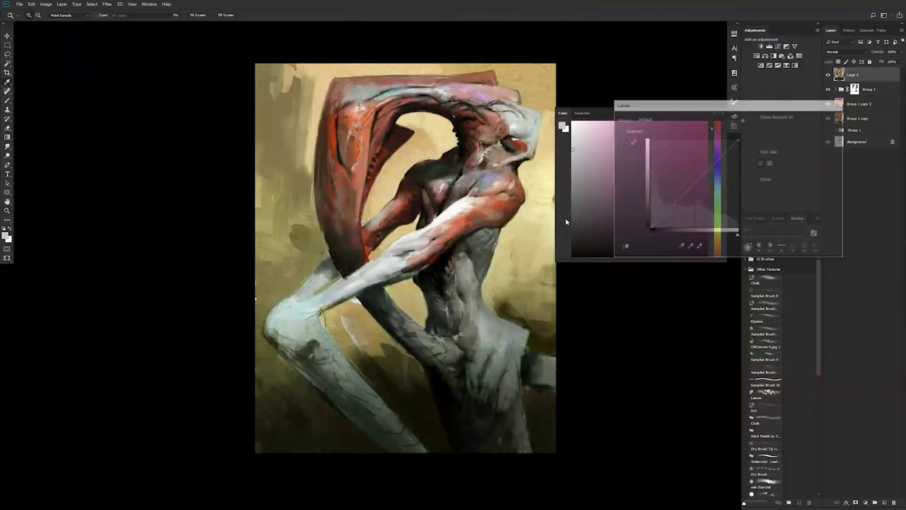
mouse_move(661, 214)
left_mouse_down()
mouse_move(659, 201)
mouse_move(662, 217)
left_mouse_up()
left_click_drag(694, 184, 695, 180)
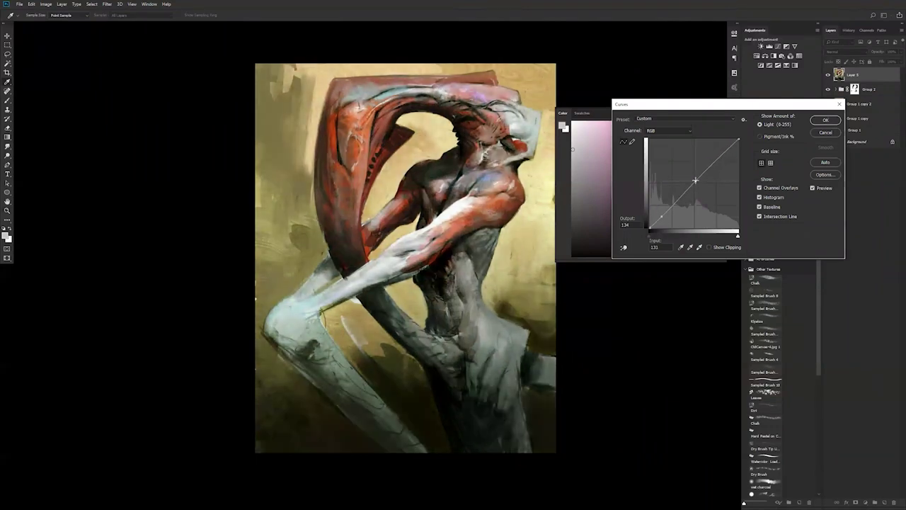
left_click_drag(725, 152, 723, 151)
left_click_drag(723, 151, 725, 152)
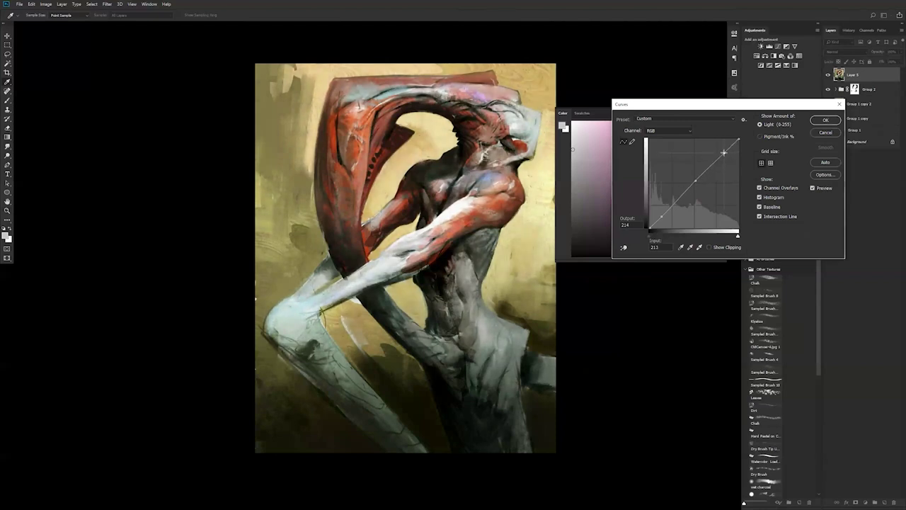
Step: Adjust the Red channel curve with several points, pulling its midtones down
left_click(670, 130)
left_click(662, 143)
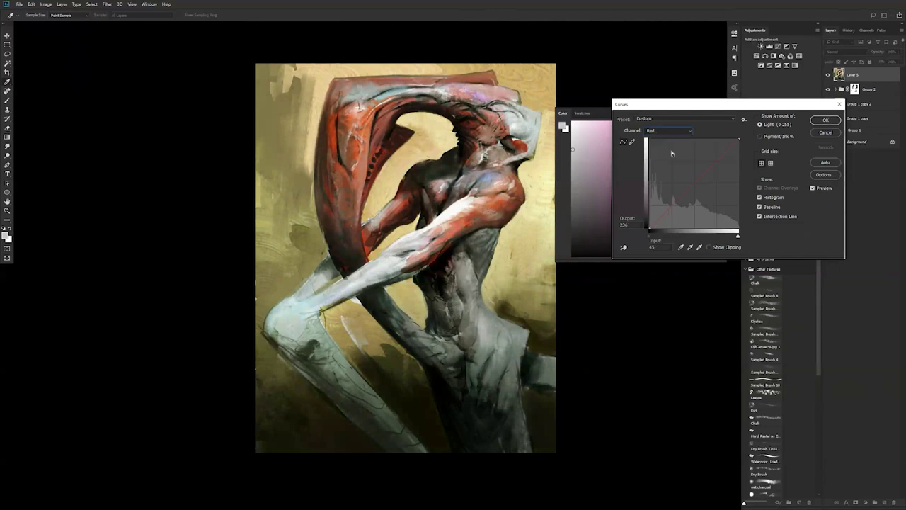
left_click_drag(666, 207, 656, 220)
left_click_drag(715, 162, 713, 163)
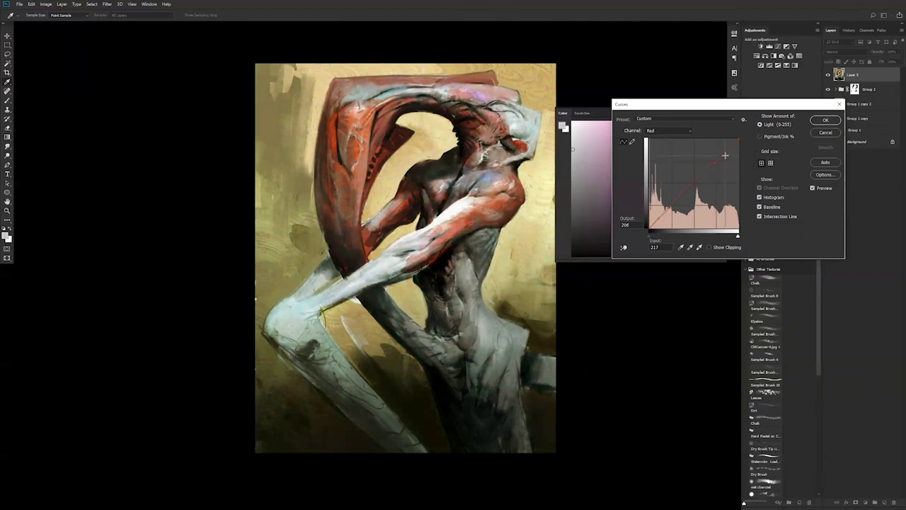
left_click(725, 156)
left_click_drag(685, 184, 685, 191)
Step: Adjust the Blue channel curve in the lower tones and apply the Curves correction
left_click(684, 131)
left_click(662, 157)
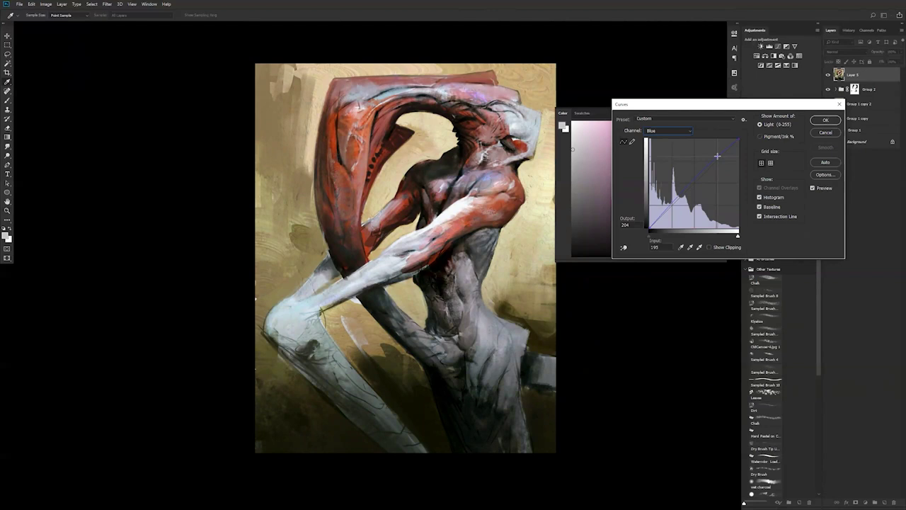
left_click_drag(689, 188, 661, 219)
left_click(827, 122)
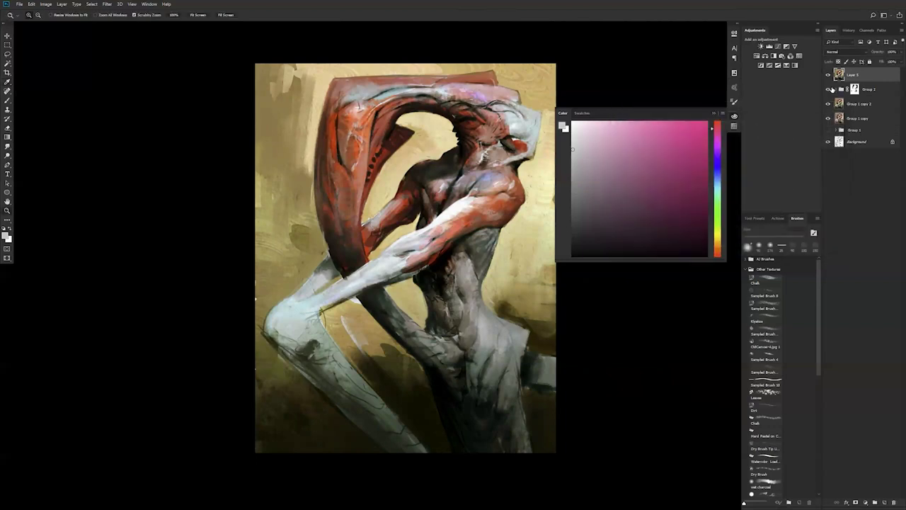
Step: Compare the painting with Layer 5 hidden and shown, and create a merged copy of the painting above it
left_click(829, 74)
left_click(828, 76)
left_click(828, 75)
key("ctrl+j")
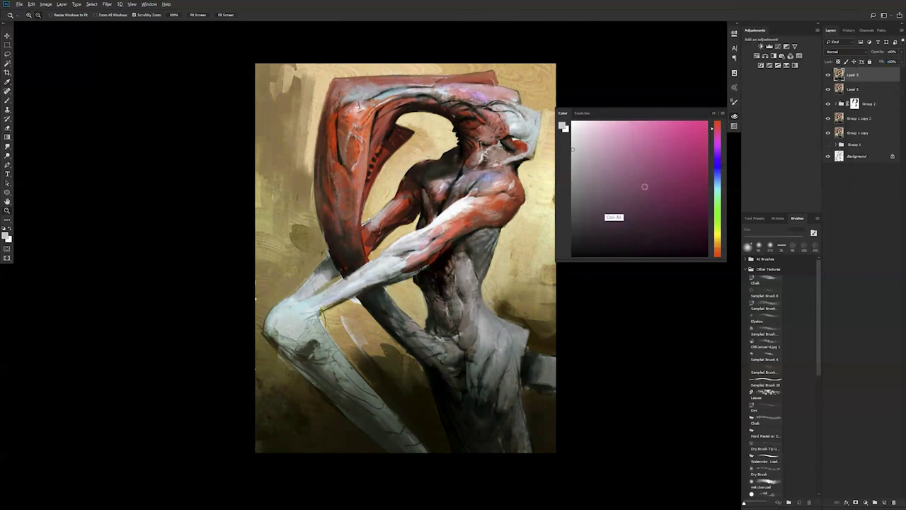
Step: Add a Color Dodge layer on top of the stack with the recorded Color Dodge Layer action
key("b")
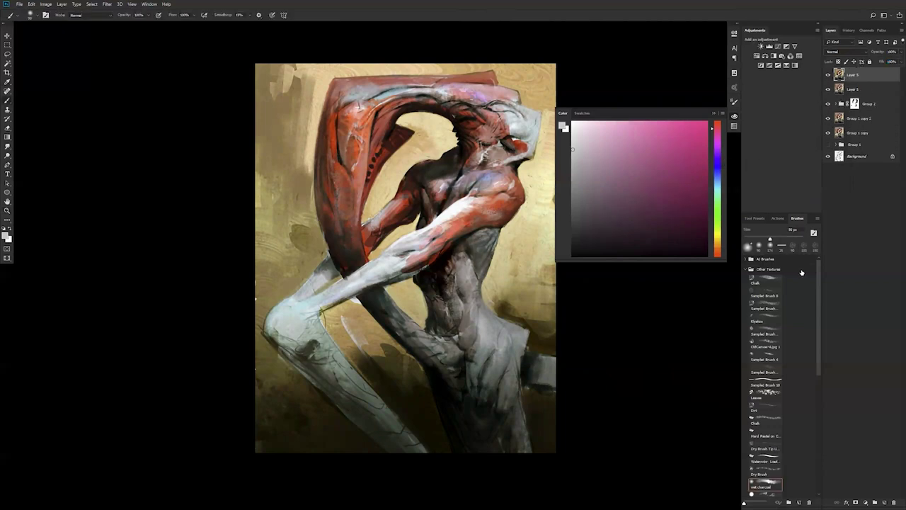
left_click(777, 218)
left_click(766, 277)
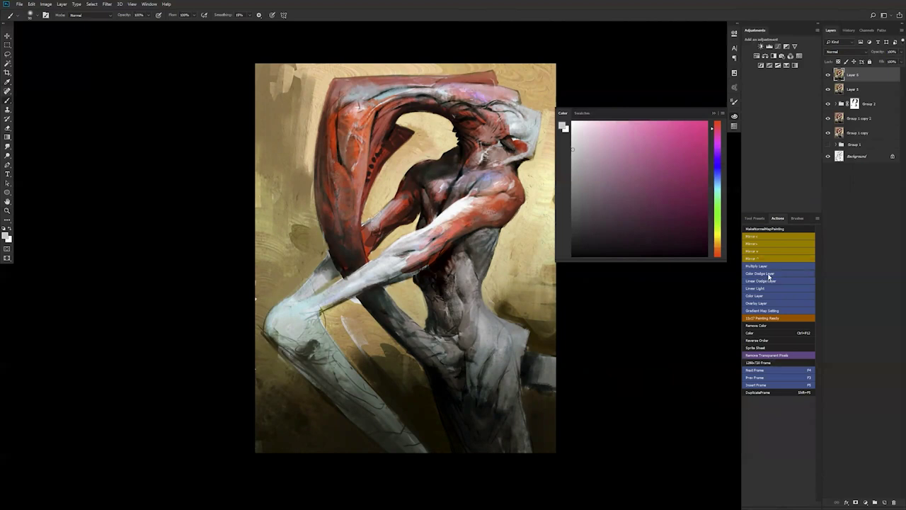
Step: Choose the THE TEXTURE brush preset, set the foreground colour to white, and enlarge the brush
left_click(755, 219)
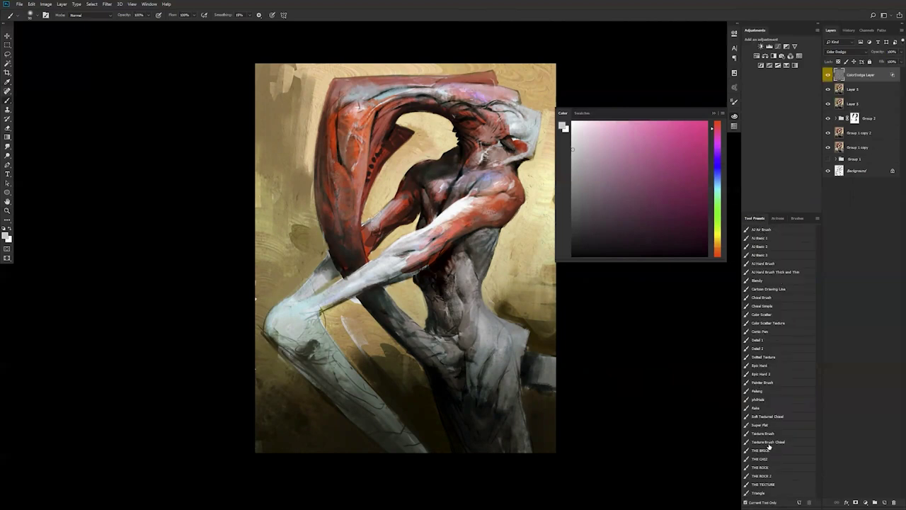
left_click(771, 483)
key("d")
key("x")
key("]")
key("]")
key("]")
key("]")
key("]")
Step: Try a white Color Dodge stroke across the top of the arched form and undo it
mouse_move(423, 97)
left_mouse_down()
mouse_move(452, 94)
mouse_move(493, 120)
left_mouse_up()
key("ctrl+alt+z")
key("ctrl+alt+z")
Step: Pick a pale cyan and paint glowing highlights over the head on the Color Dodge layer
left_click_drag(719, 231, 718, 239)
left_click_drag(664, 159, 667, 139)
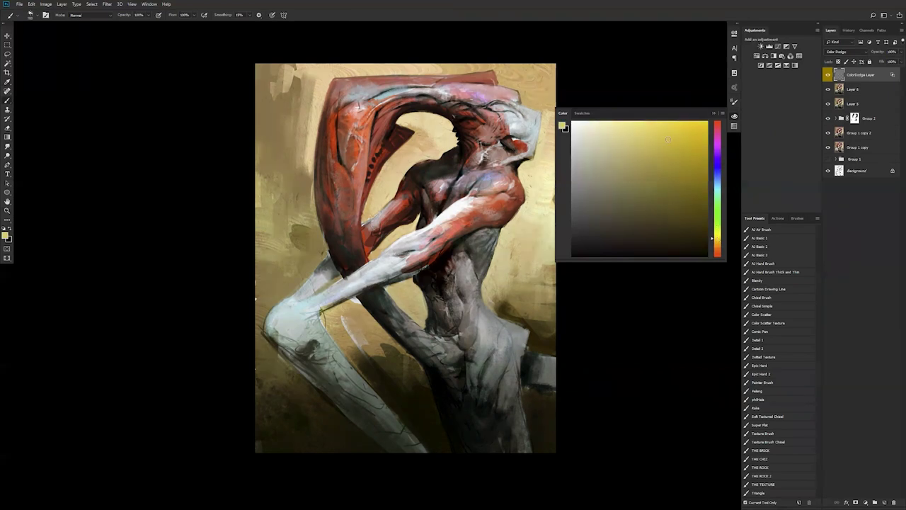
left_click(718, 190)
left_click(599, 122)
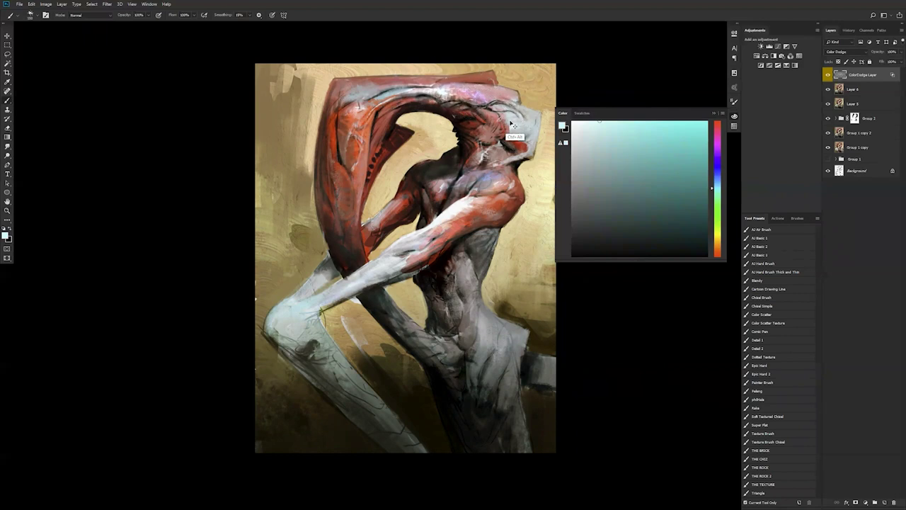
mouse_move(495, 108)
left_mouse_down()
mouse_move(536, 133)
mouse_move(515, 140)
left_mouse_up()
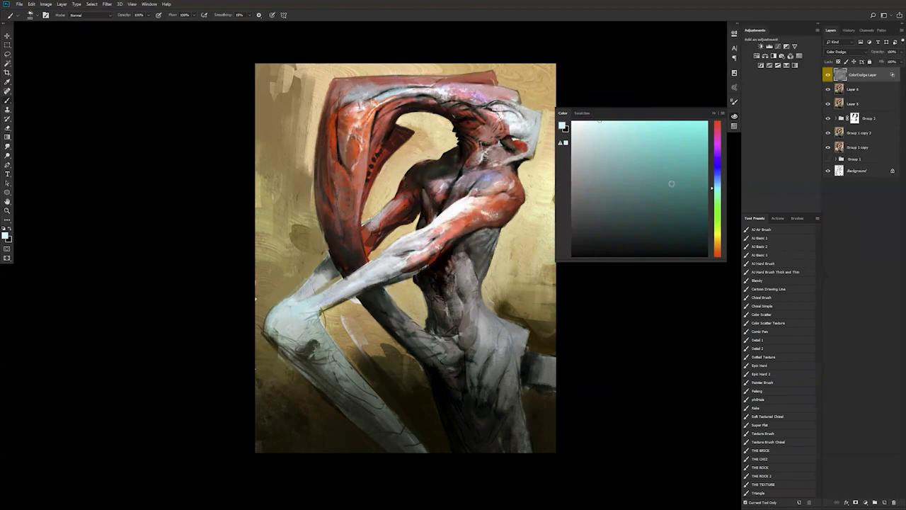
Step: Adjust the Color Dodge layer's blending range in its layer style and reduce its fill
double_click(883, 82)
left_click_drag(614, 328, 673, 327)
left_click(764, 202)
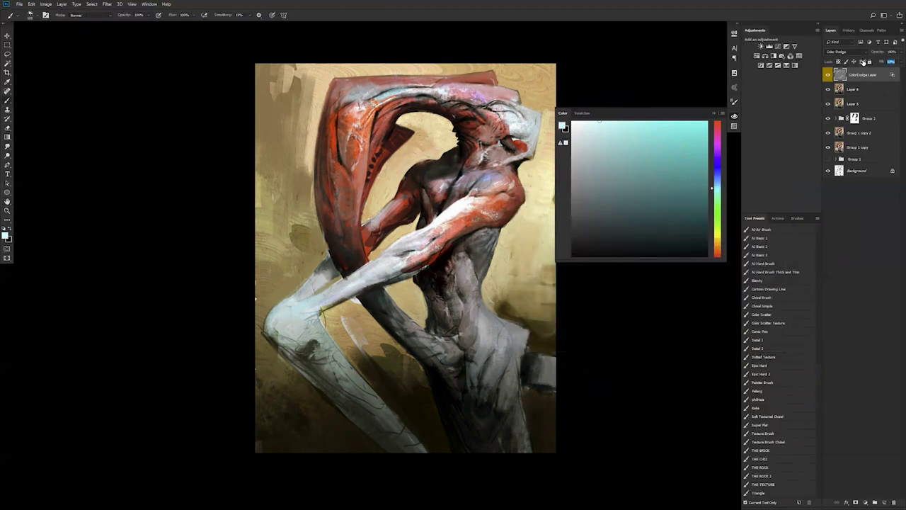
Step: Compare the painting with the Color Dodge layer hidden and shown, and view it in different screen modes
left_click(828, 75)
left_click(829, 75)
left_click(829, 76)
left_click(828, 76)
key("f")
key("f")
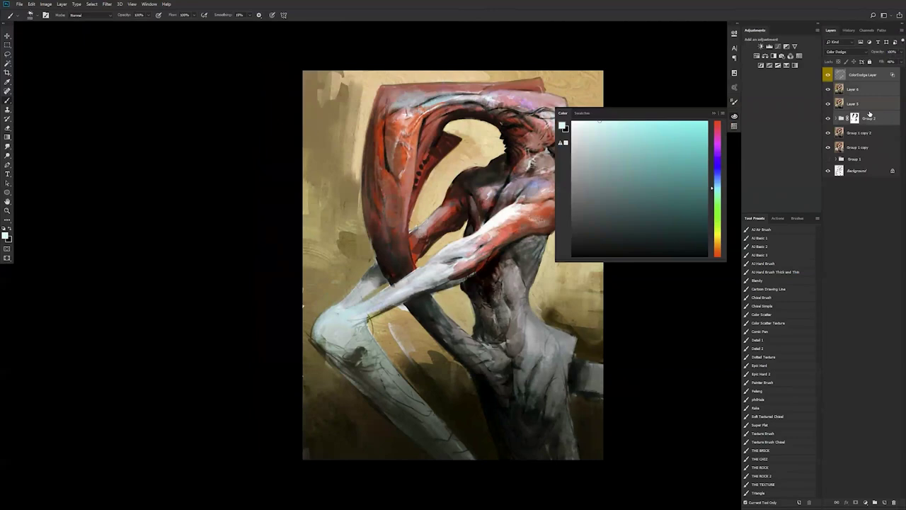
Step: Group the Color Dodge layer, Layer 6, Layer 5 and Group 2, and compare the painting with the new group hidden and shown
key("ctrl+g")
left_click(828, 72)
left_click(829, 71)
left_click(828, 72)
left_click(829, 72)
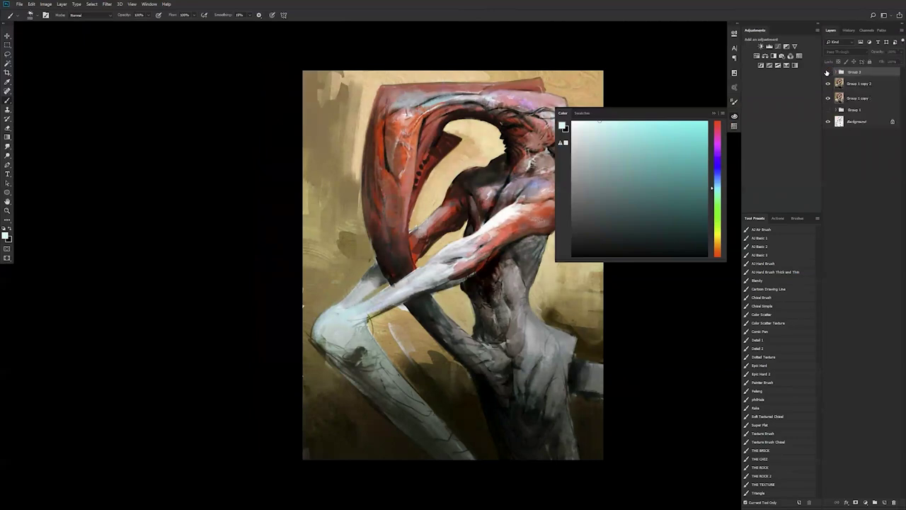
left_click(829, 71)
Step: Examine the finished mirrored painting in full-screen view
key("f")
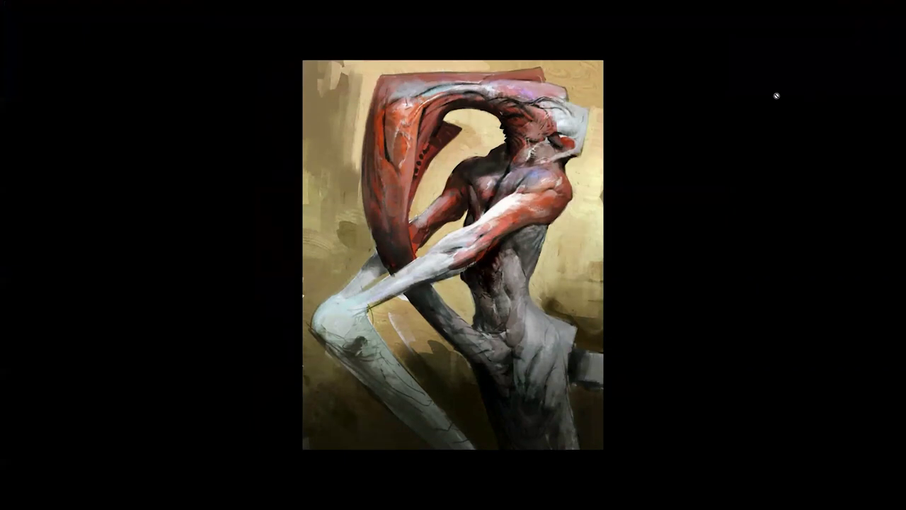
scroll(624, 186, "up", 1)
scroll(623, 187, "down", 2)
scroll(623, 187, "up", 1)
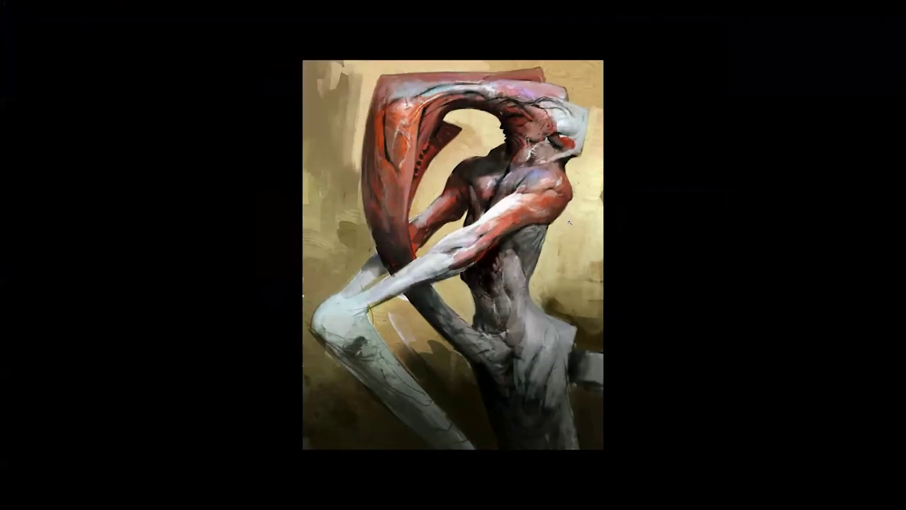